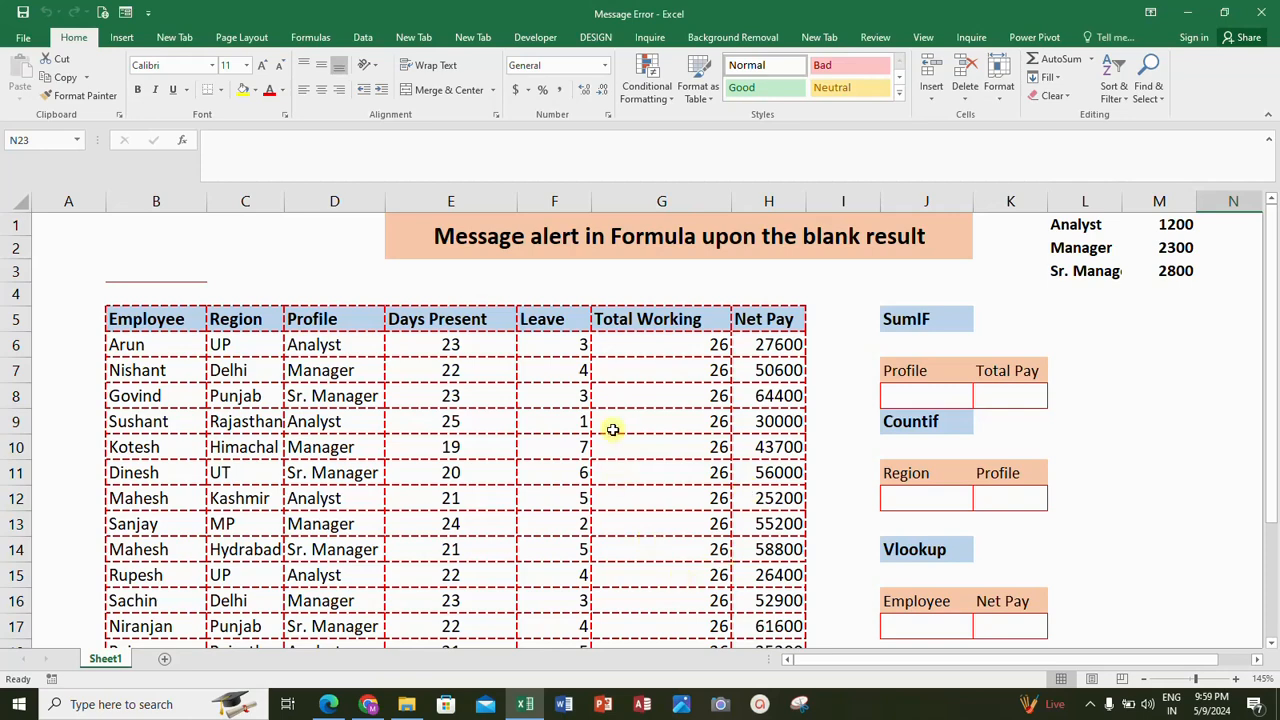
# Clear the existing formulas from the Net Pay column, cells H6 to H23.
pyautogui.moveTo(580, 345); pyautogui.dragTo(583, 396)
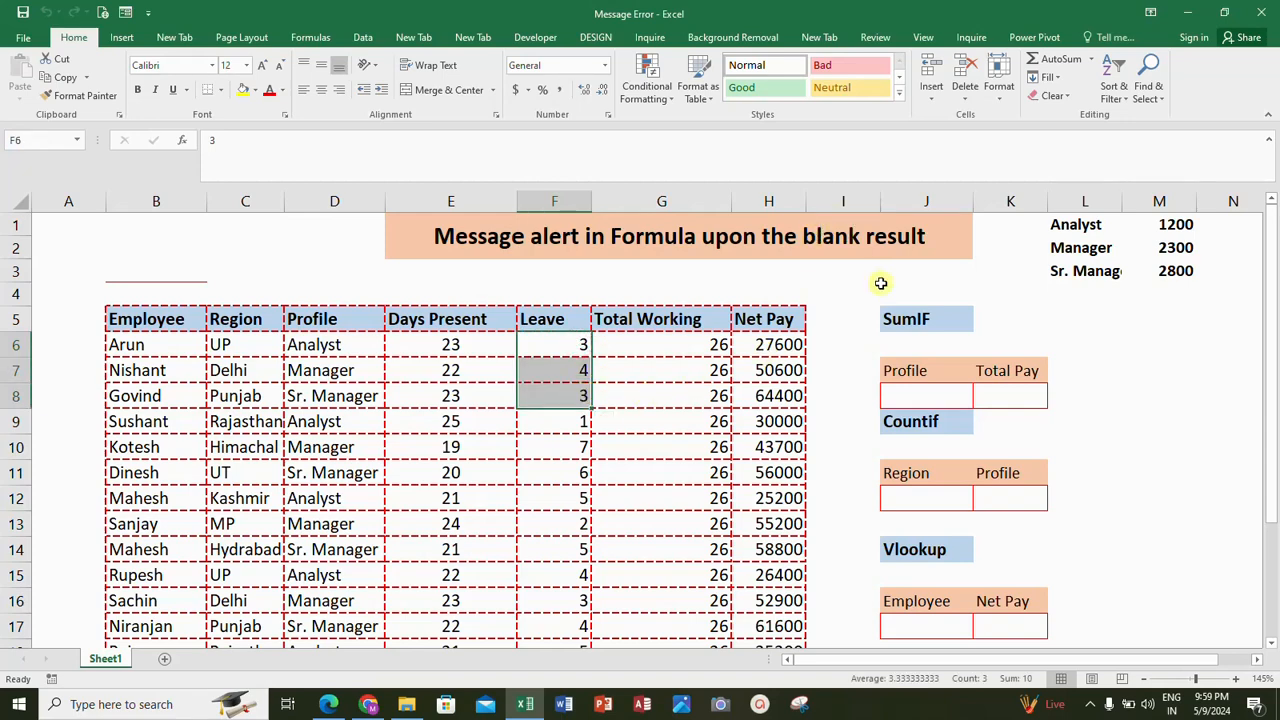
pyautogui.click(776, 352)
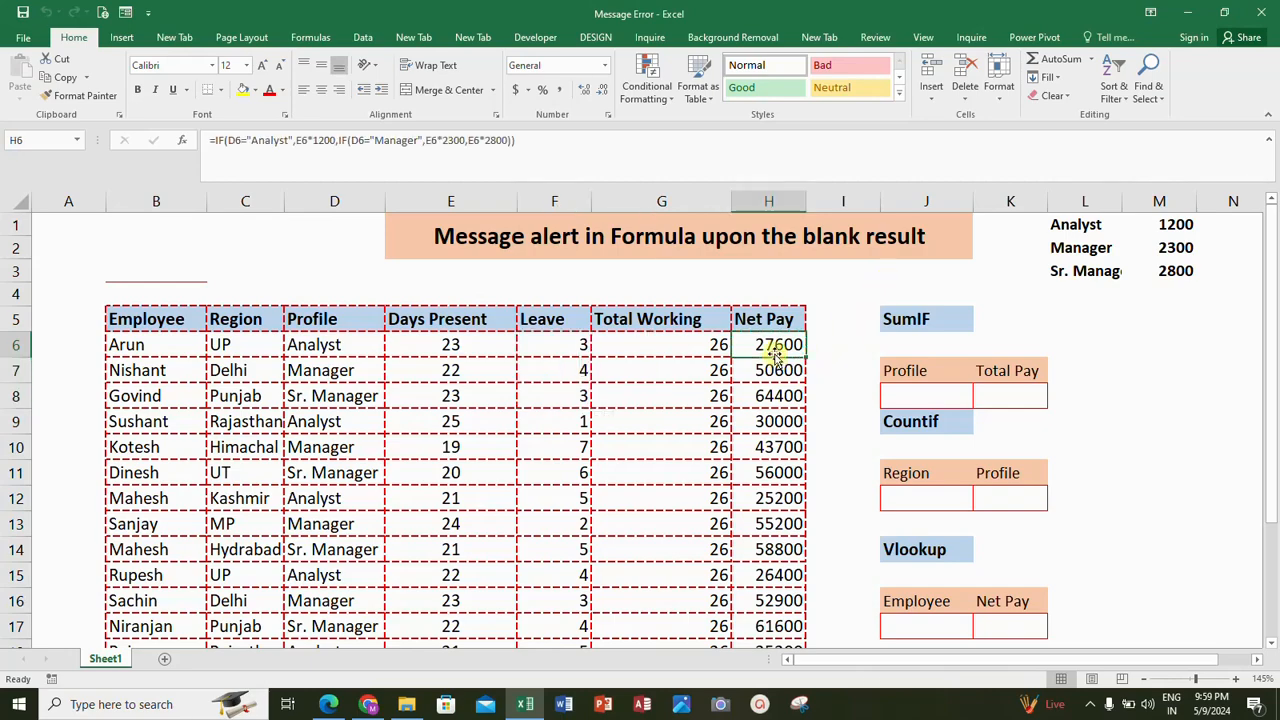
pyautogui.hotkey('ctrl', 'shift', 'Down')
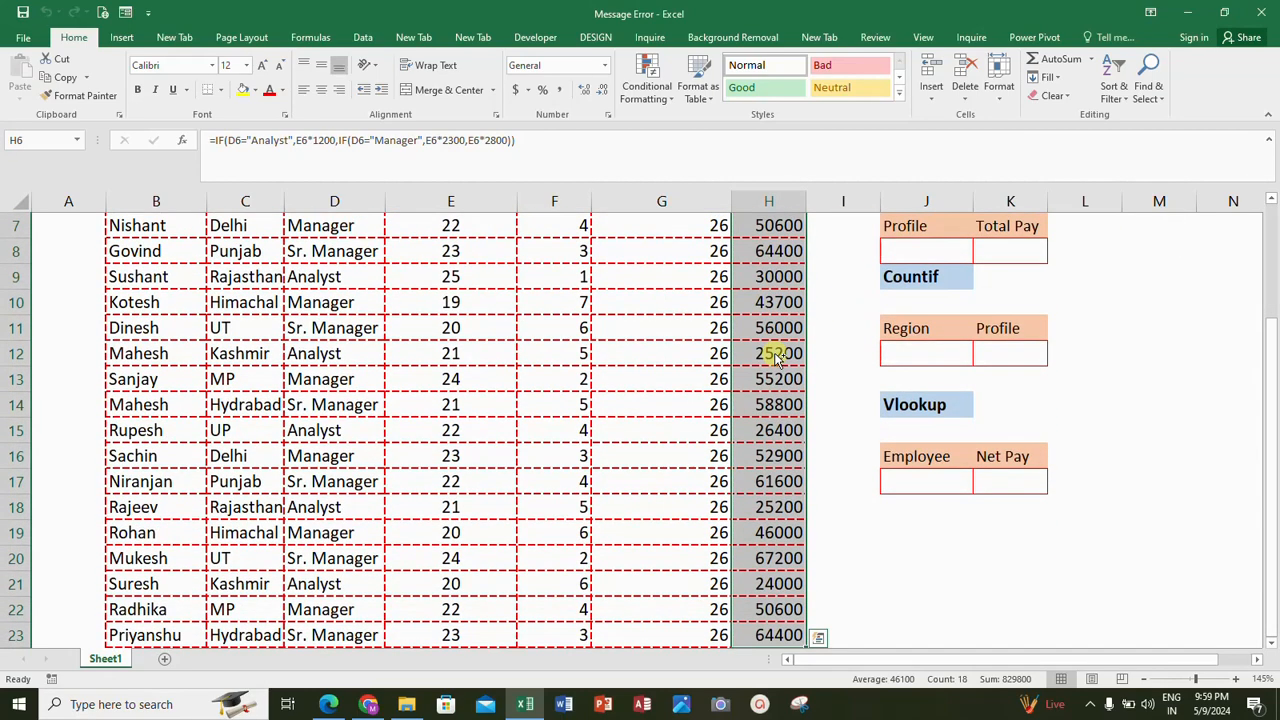
pyautogui.press('Delete')
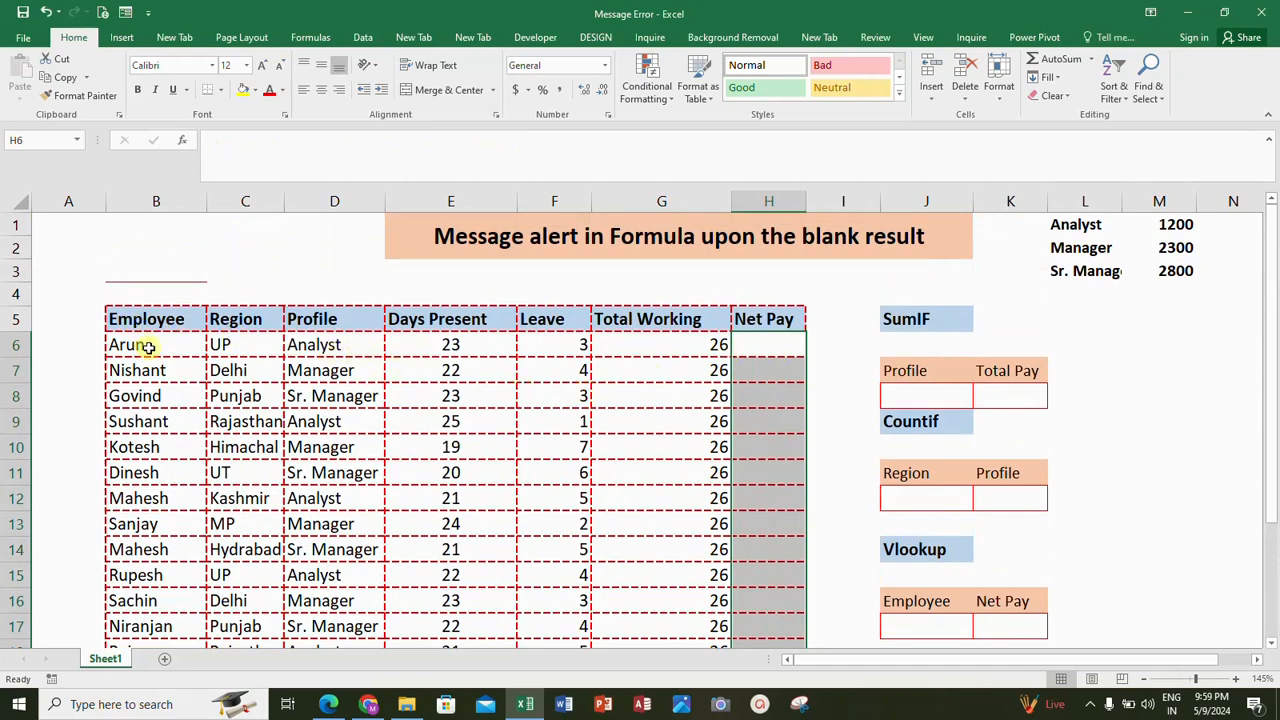
# Review the Employee, Region, Profile and Total Working columns of the payroll table.
pyautogui.moveTo(147, 345); pyautogui.dragTo(150, 498)
pyautogui.scroll(-2, 226, 440)
pyautogui.scroll(1, 226, 440)
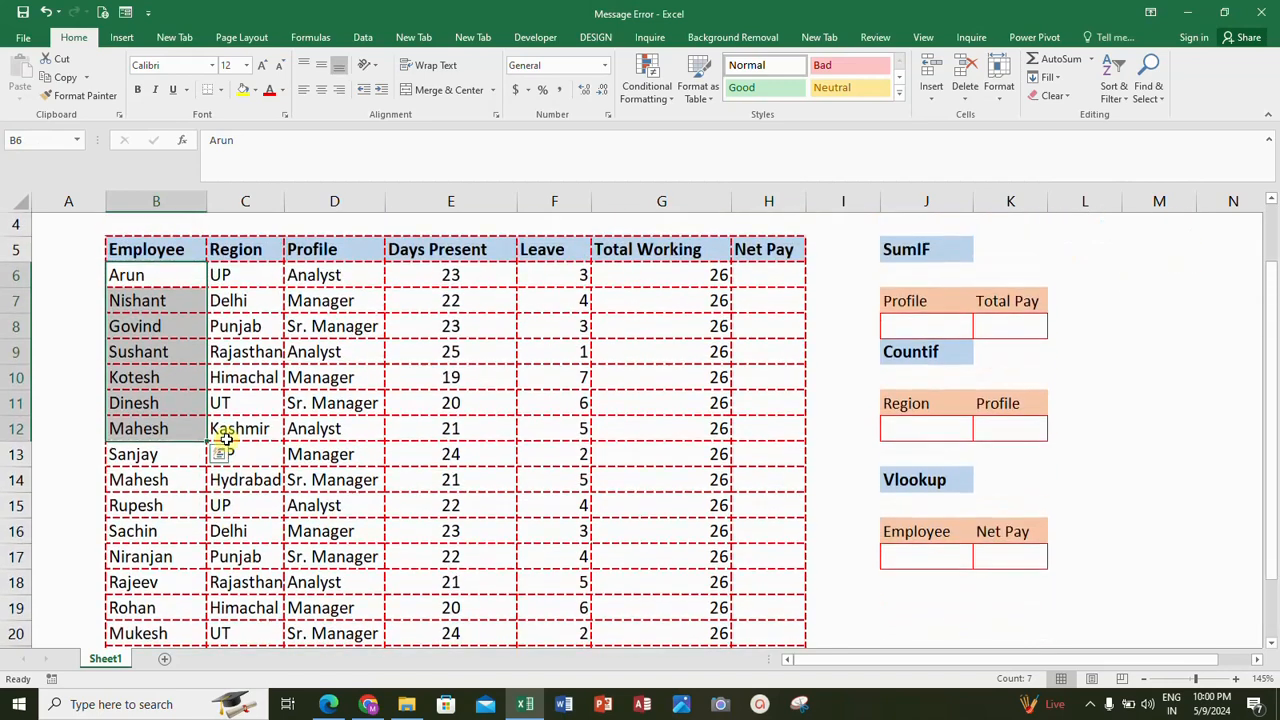
pyautogui.moveTo(256, 276); pyautogui.dragTo(252, 336)
pyautogui.moveTo(341, 281); pyautogui.dragTo(336, 404)
pyautogui.click(340, 299)
pyautogui.moveTo(332, 275); pyautogui.dragTo(330, 328)
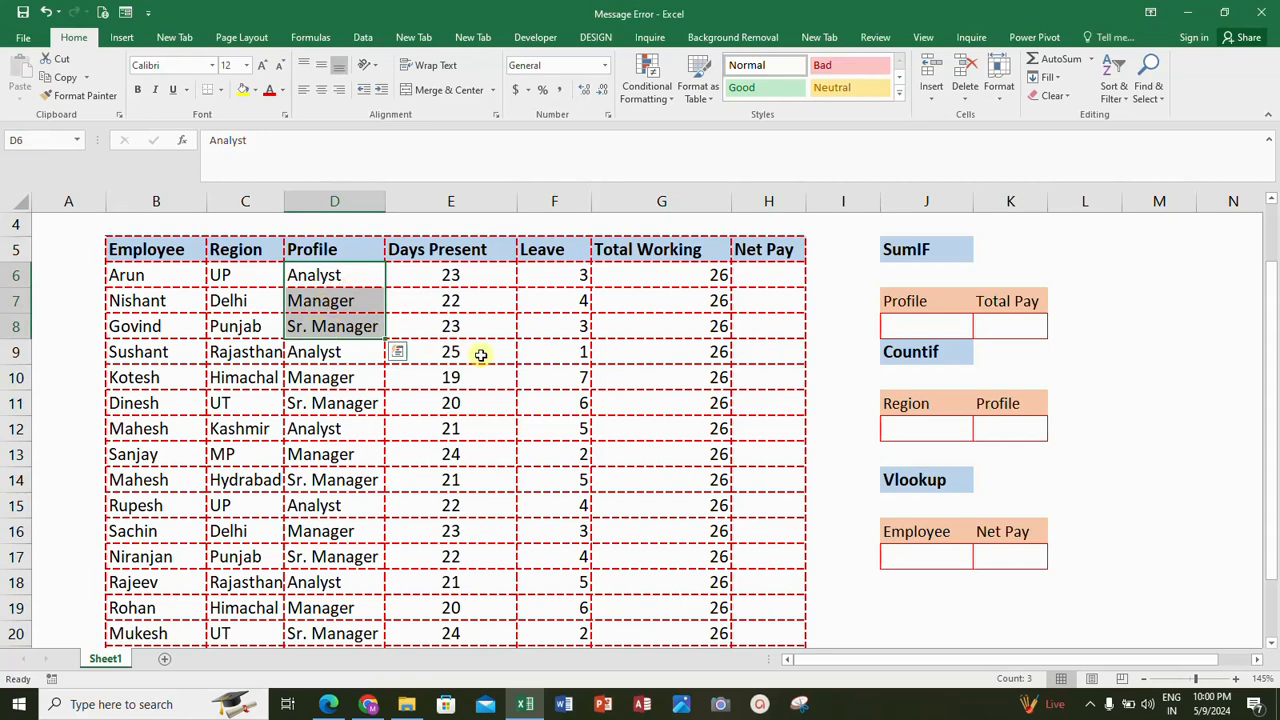
pyautogui.scroll(1, 481, 355)
pyautogui.moveTo(651, 347); pyautogui.dragTo(648, 440)
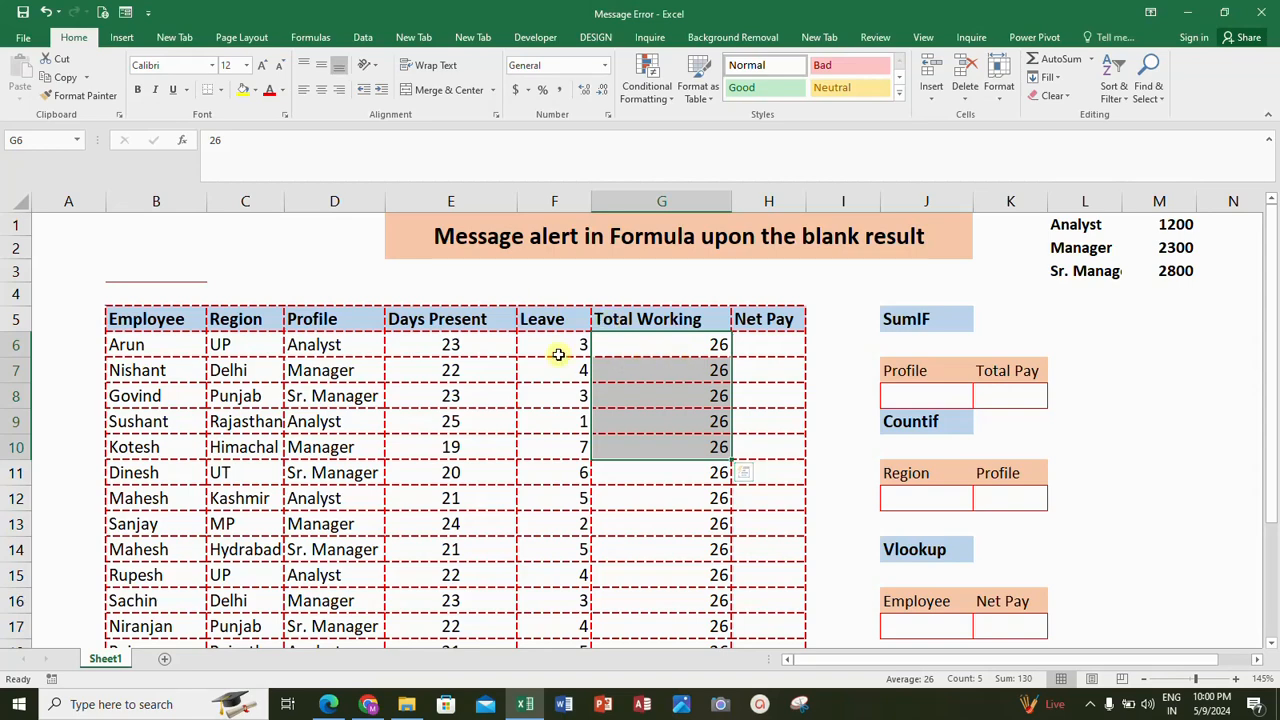
# Examine how Days Present is calculated in E6 from the Leave and Total Working values.
pyautogui.click(446, 346)
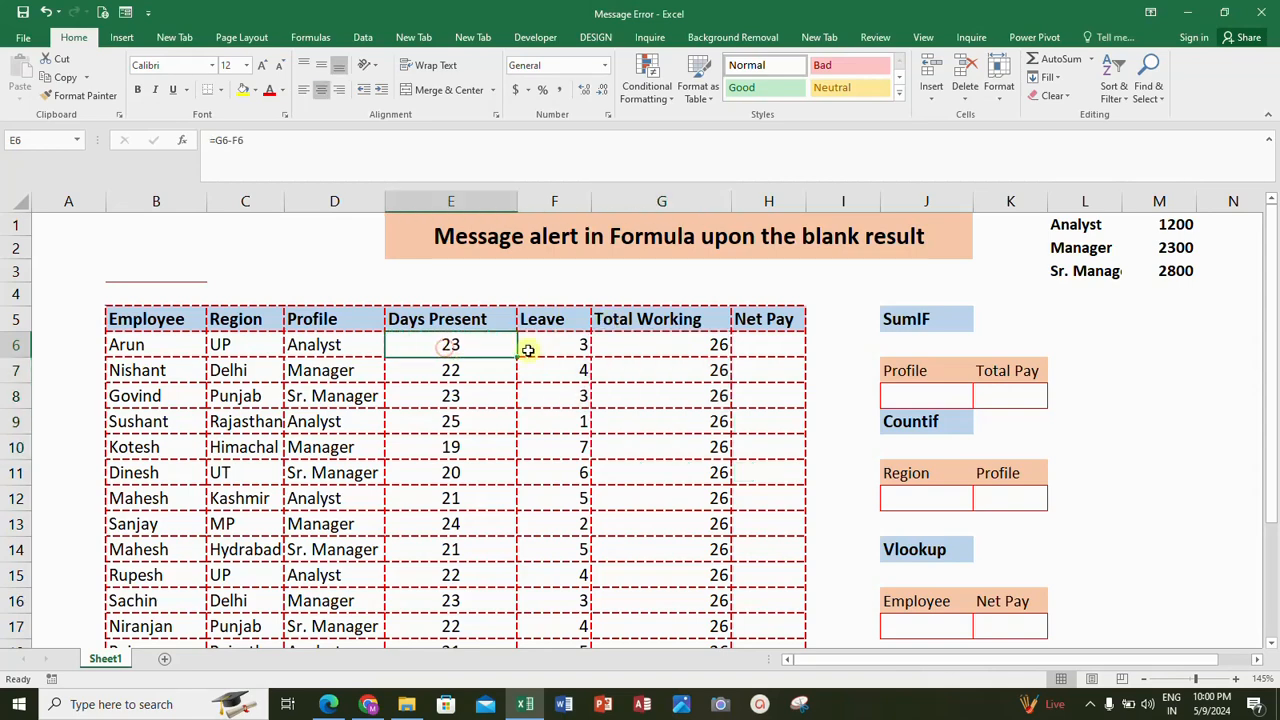
pyautogui.click(579, 347)
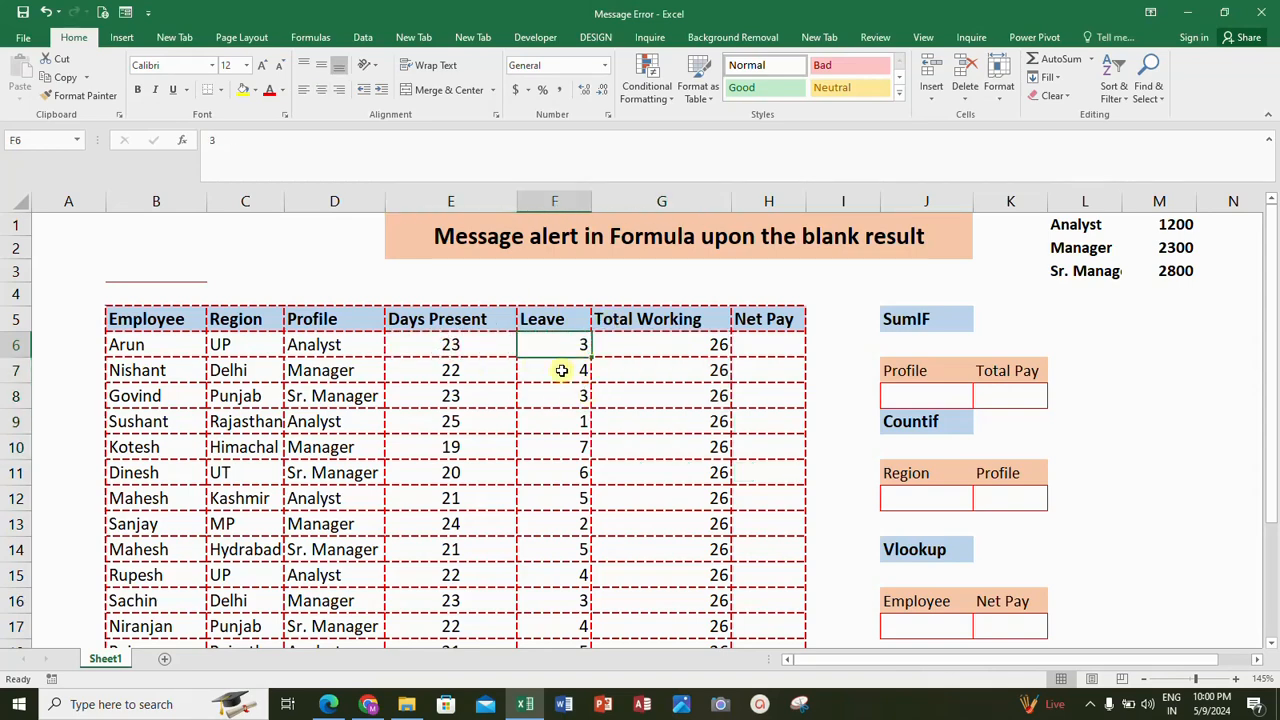
pyautogui.moveTo(572, 396); pyautogui.dragTo(572, 422)
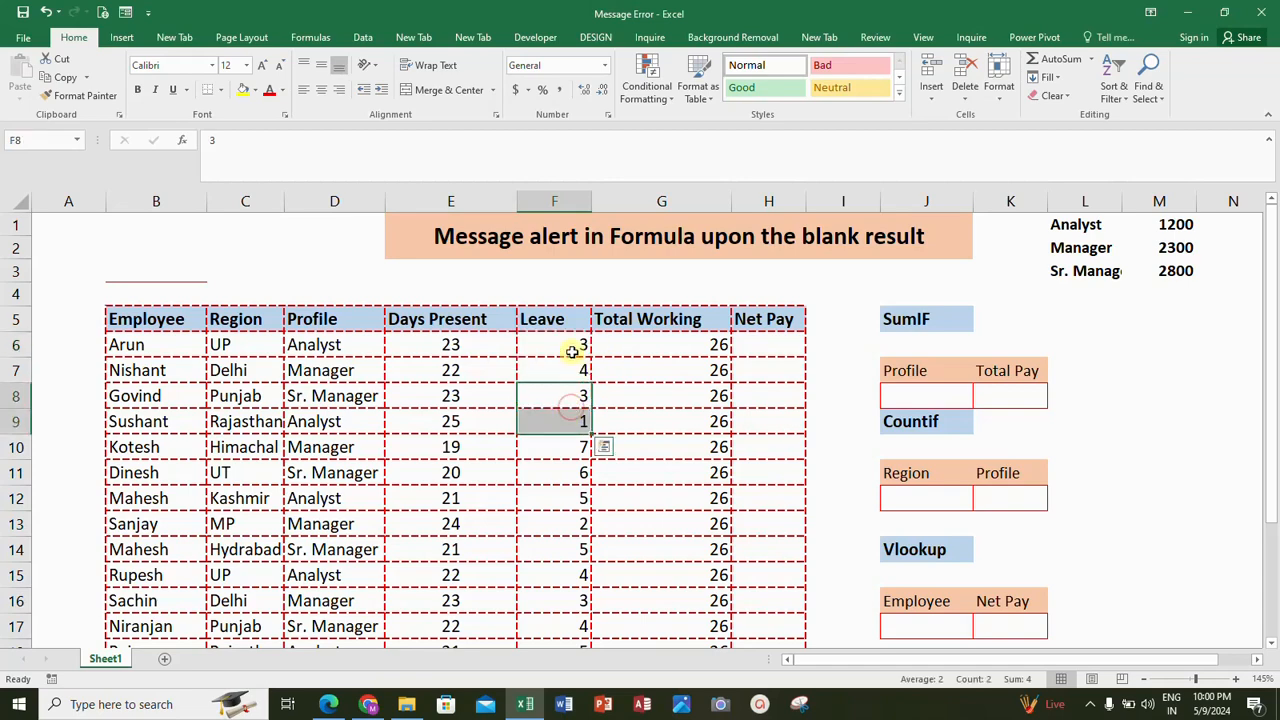
pyautogui.moveTo(578, 352); pyautogui.dragTo(577, 457)
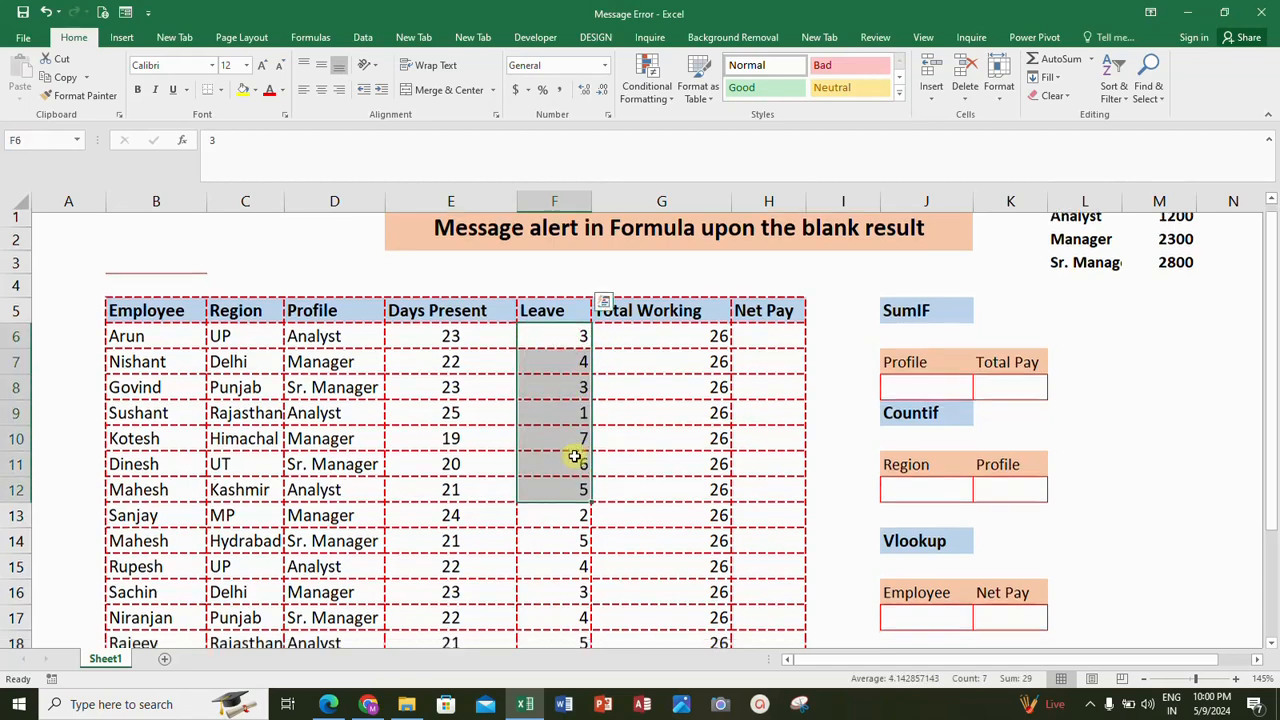
pyautogui.scroll(-3, 576, 456)
pyautogui.scroll(-2, 576, 456)
pyautogui.scroll(3, 574, 451)
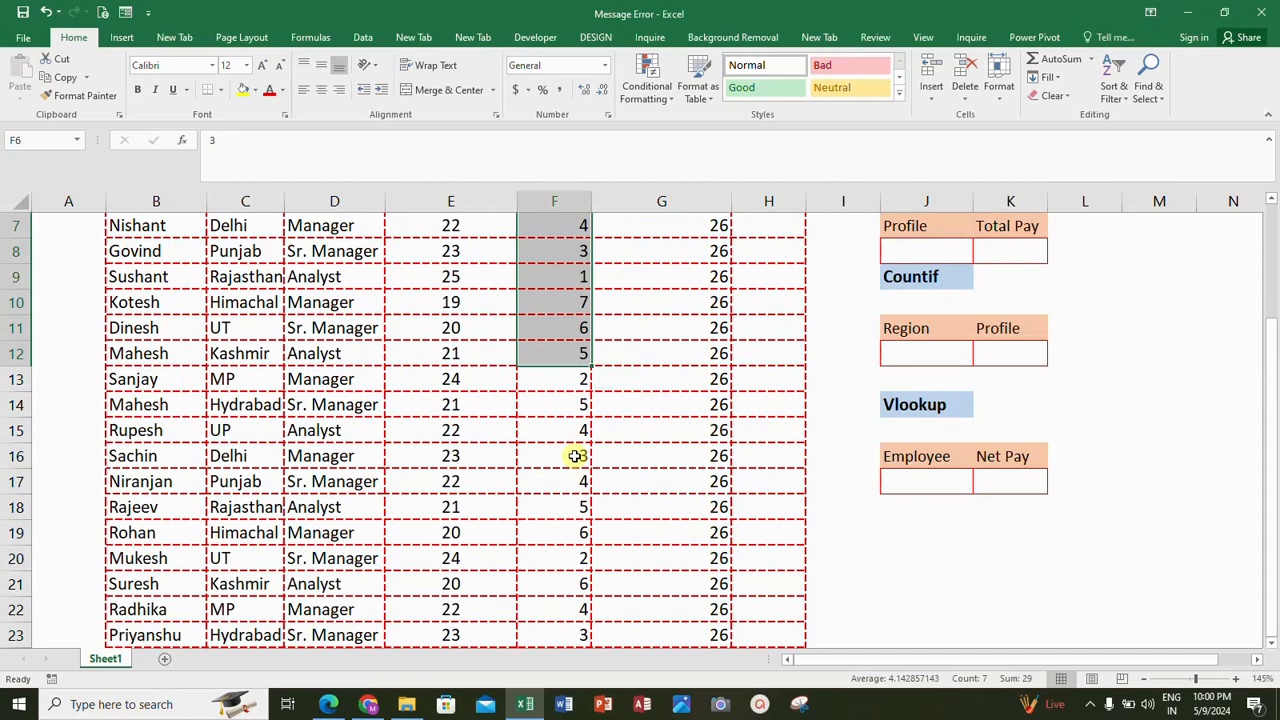
pyautogui.scroll(2, 577, 430)
pyautogui.click(450, 345)
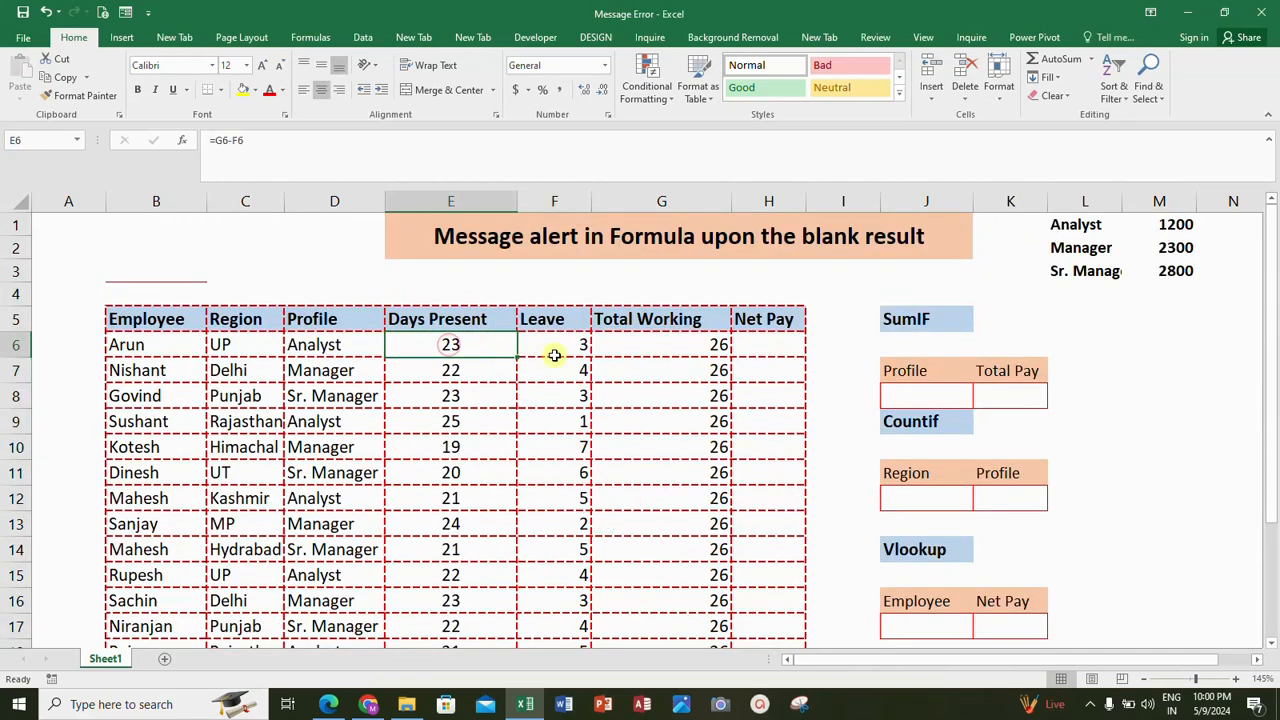
pyautogui.click(707, 345)
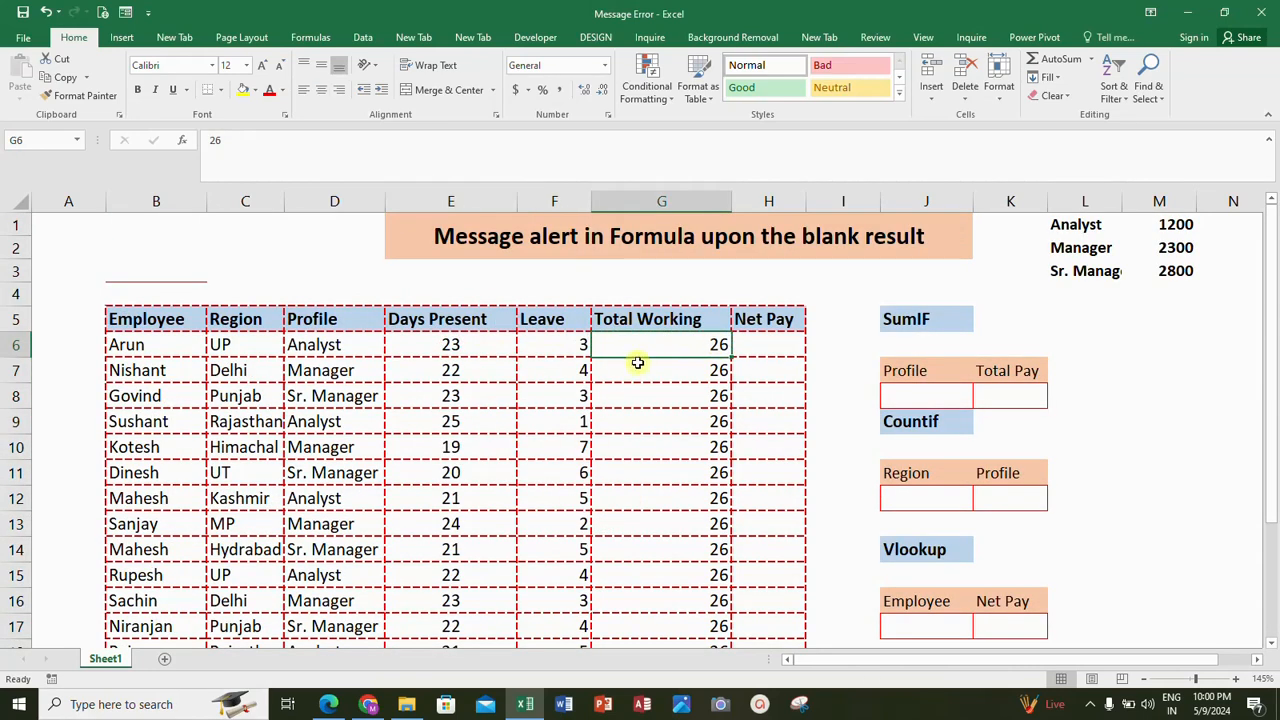
pyautogui.click(450, 344)
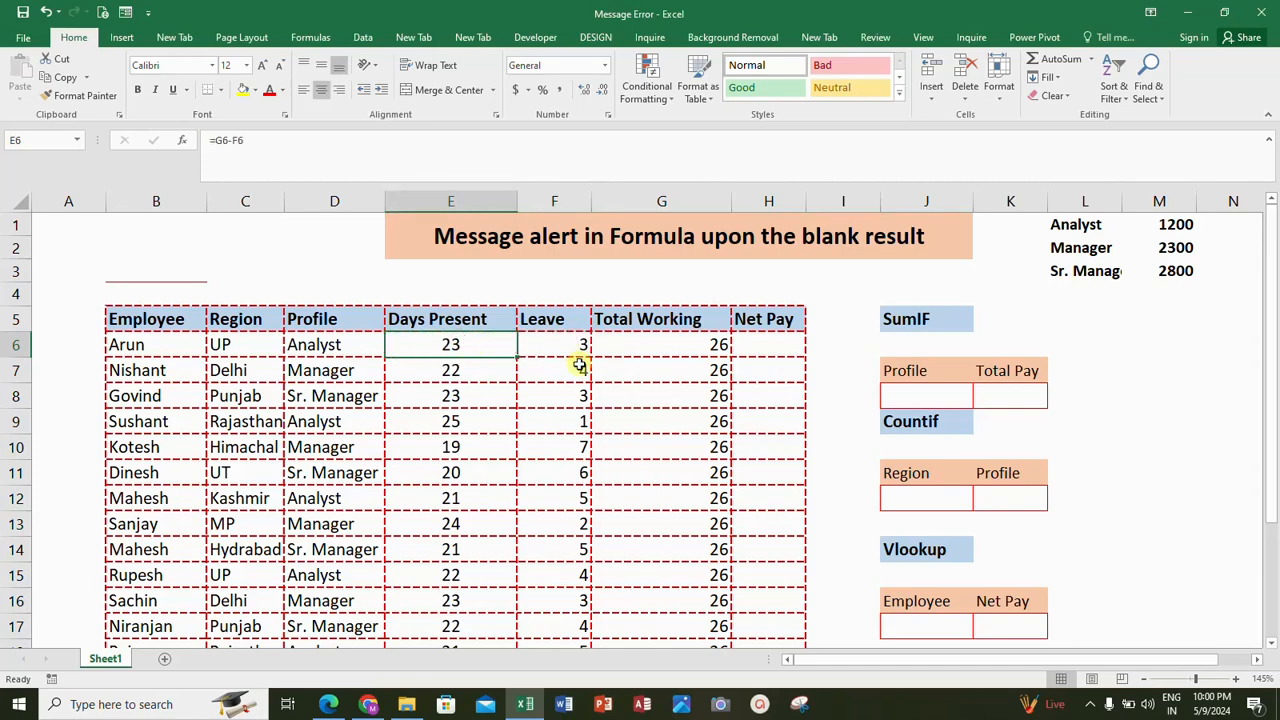
pyautogui.click(764, 344)
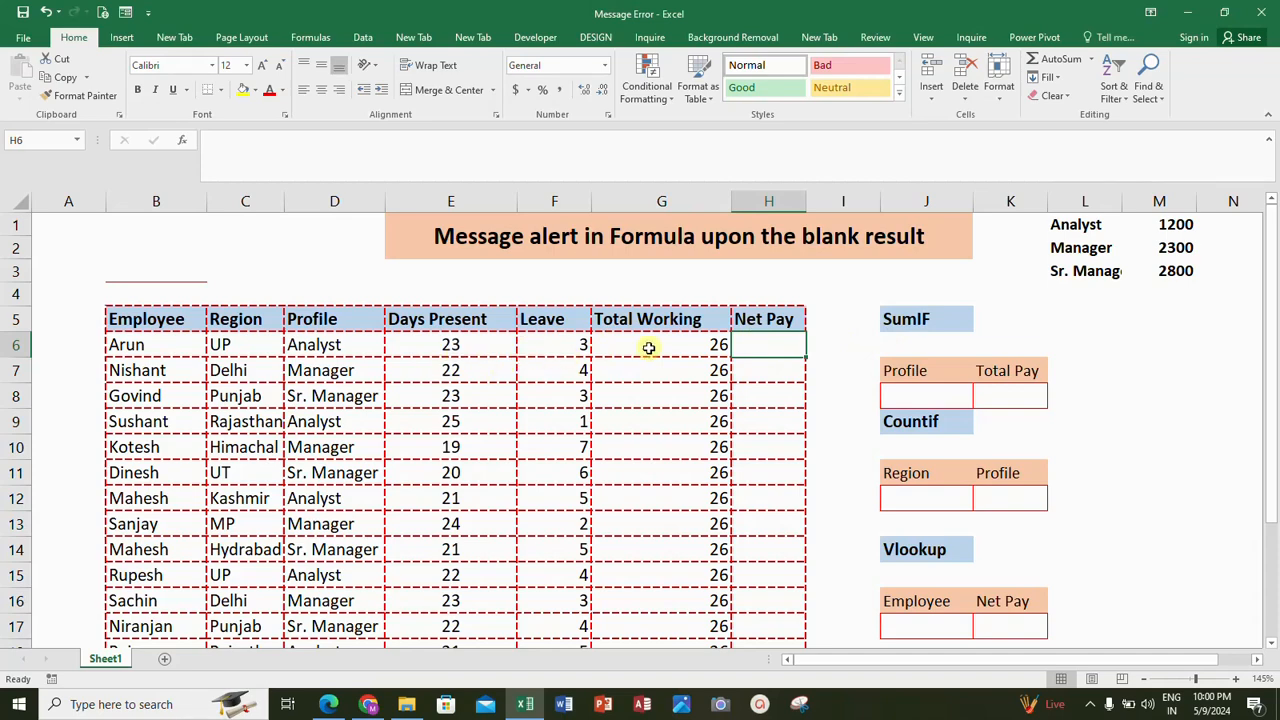
pyautogui.click(450, 344)
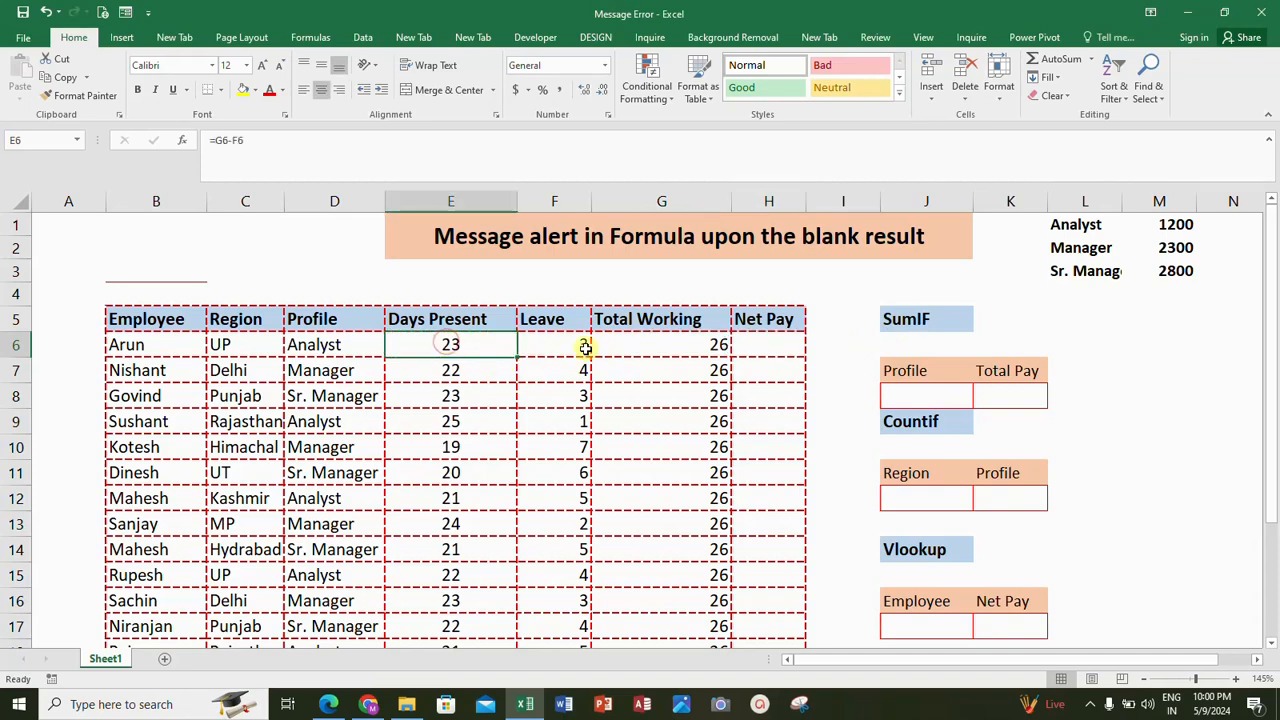
# Review the profile pay rates in L1:M3 and auto-fit column L to its longest profile name.
pyautogui.moveTo(1074, 224); pyautogui.dragTo(1086, 270)
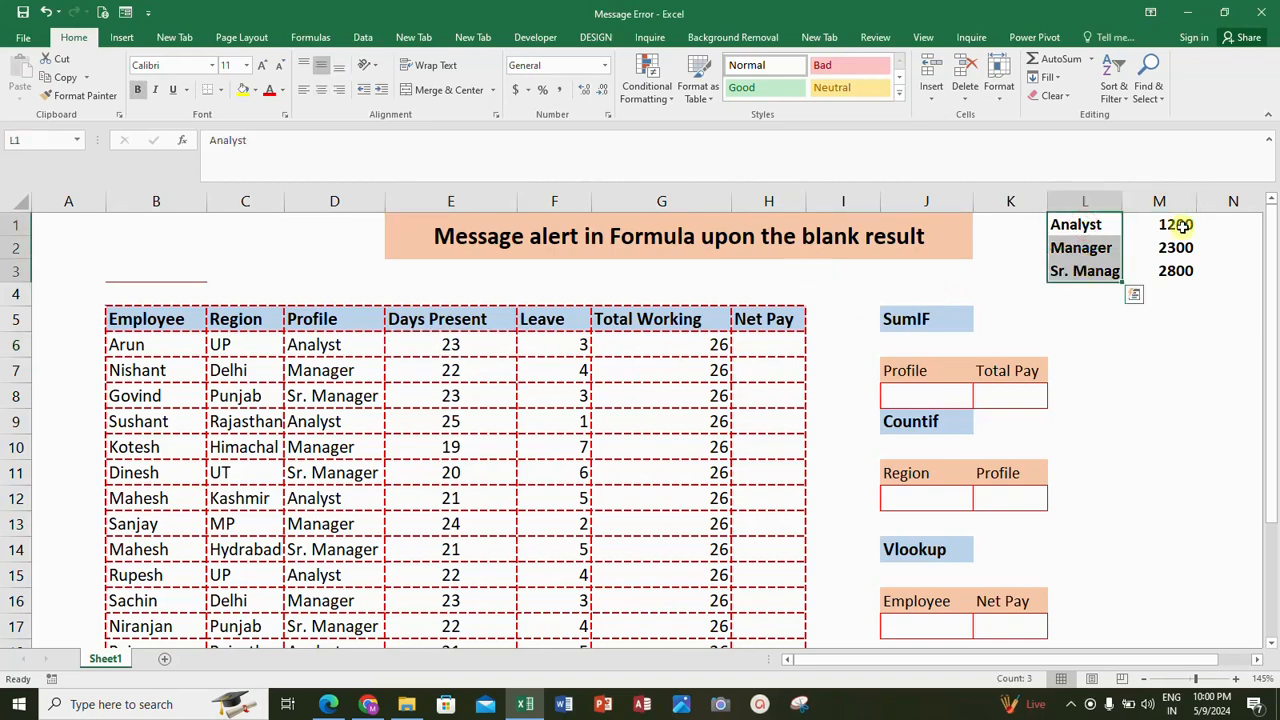
pyautogui.click(1078, 248)
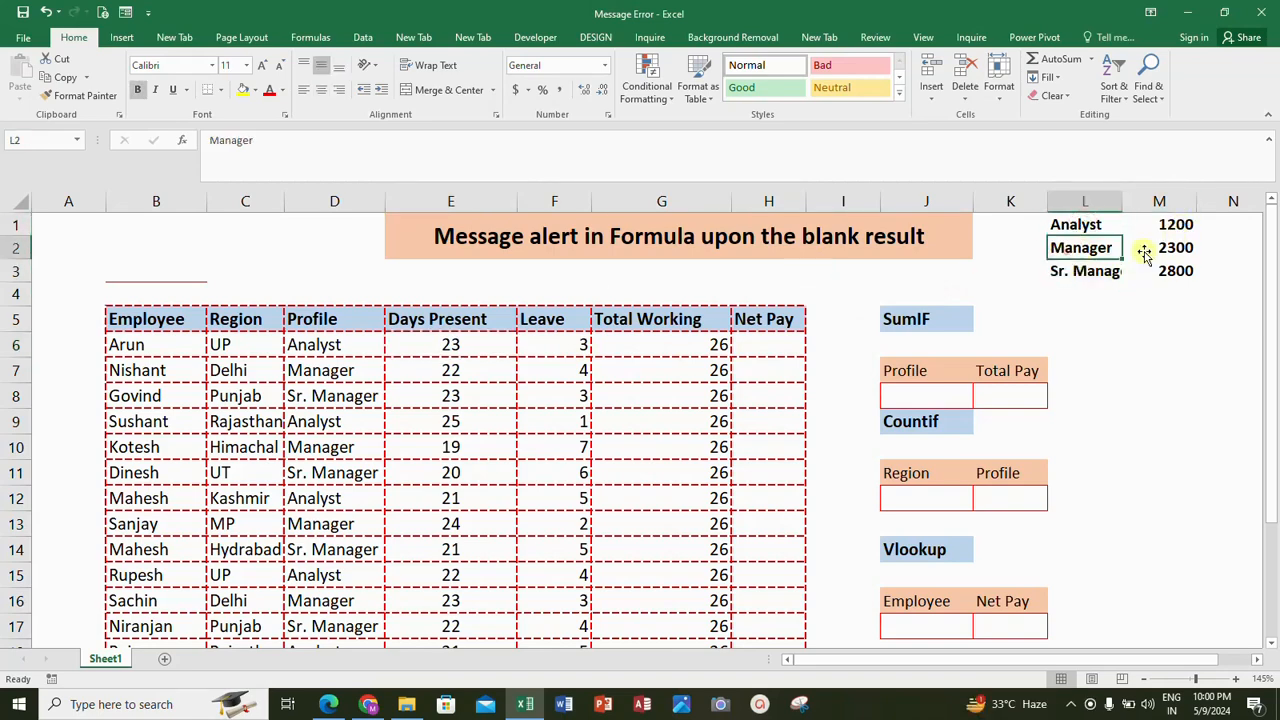
pyautogui.click(1171, 248)
pyautogui.click(1086, 271)
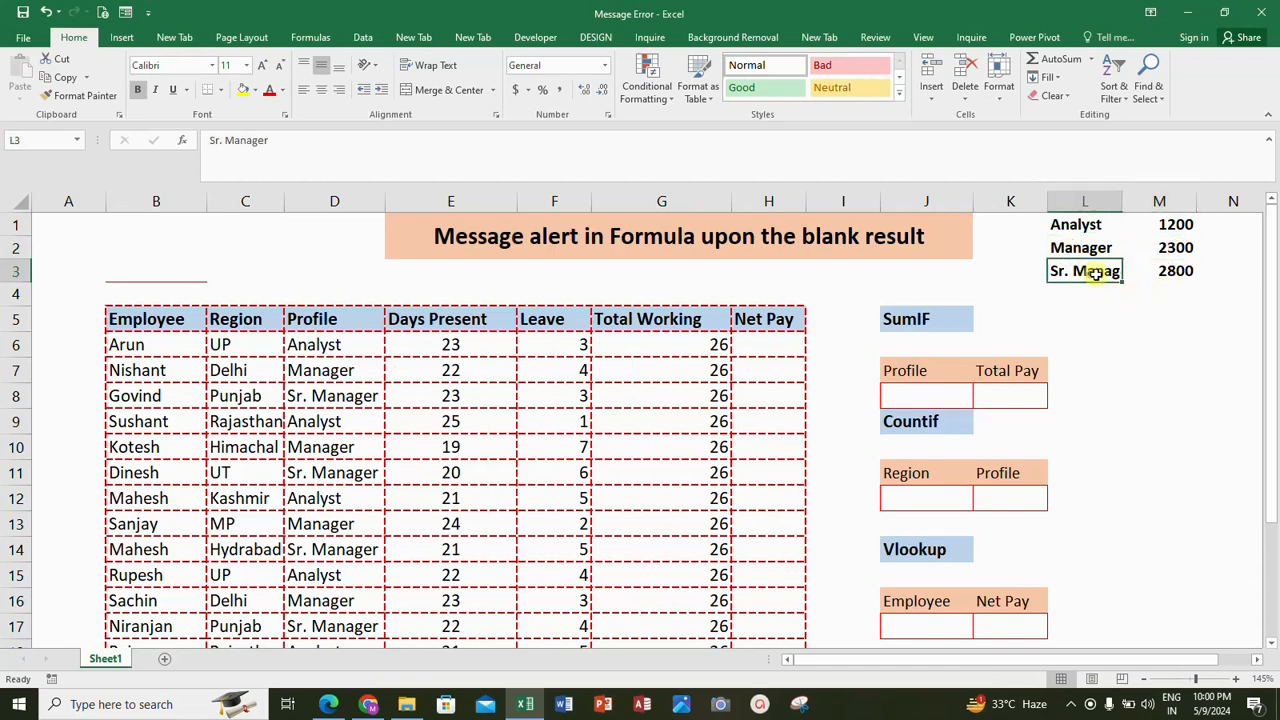
pyautogui.doubleClick(1123, 201)
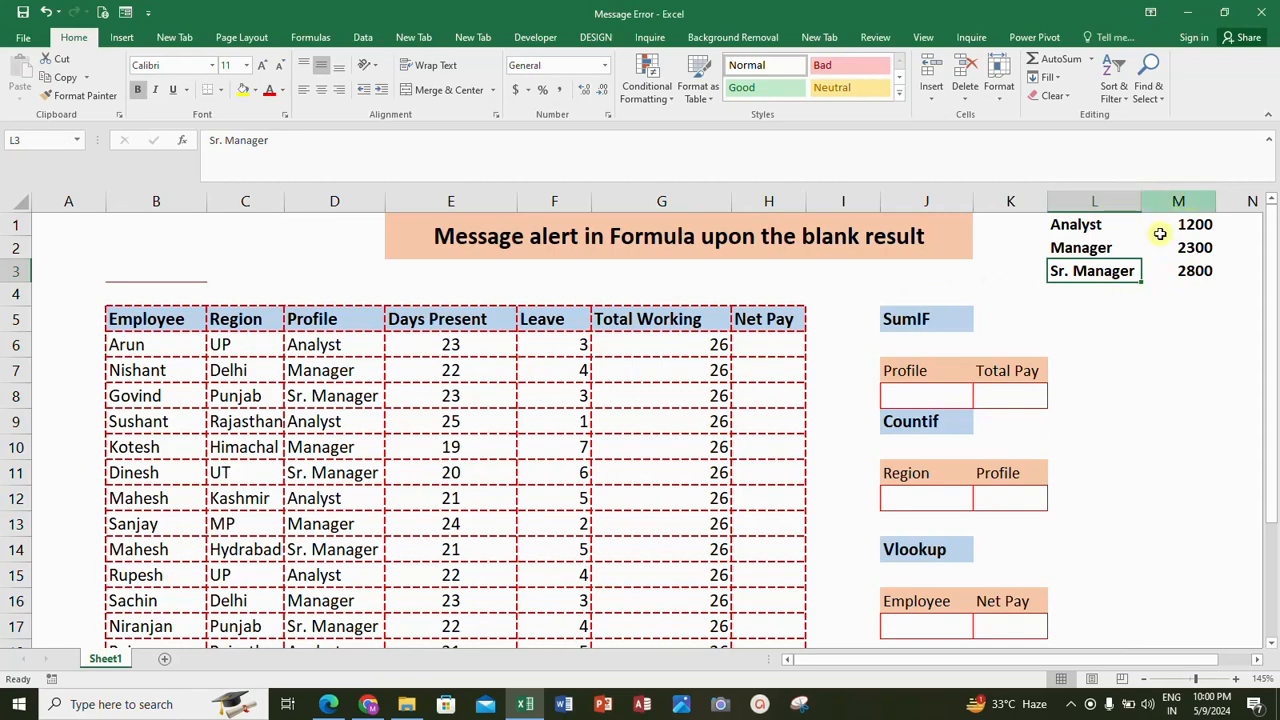
# Begin an IF formula in Net Pay cell H6 that tests whether D6 equals "Analyst".
pyautogui.click(757, 346)
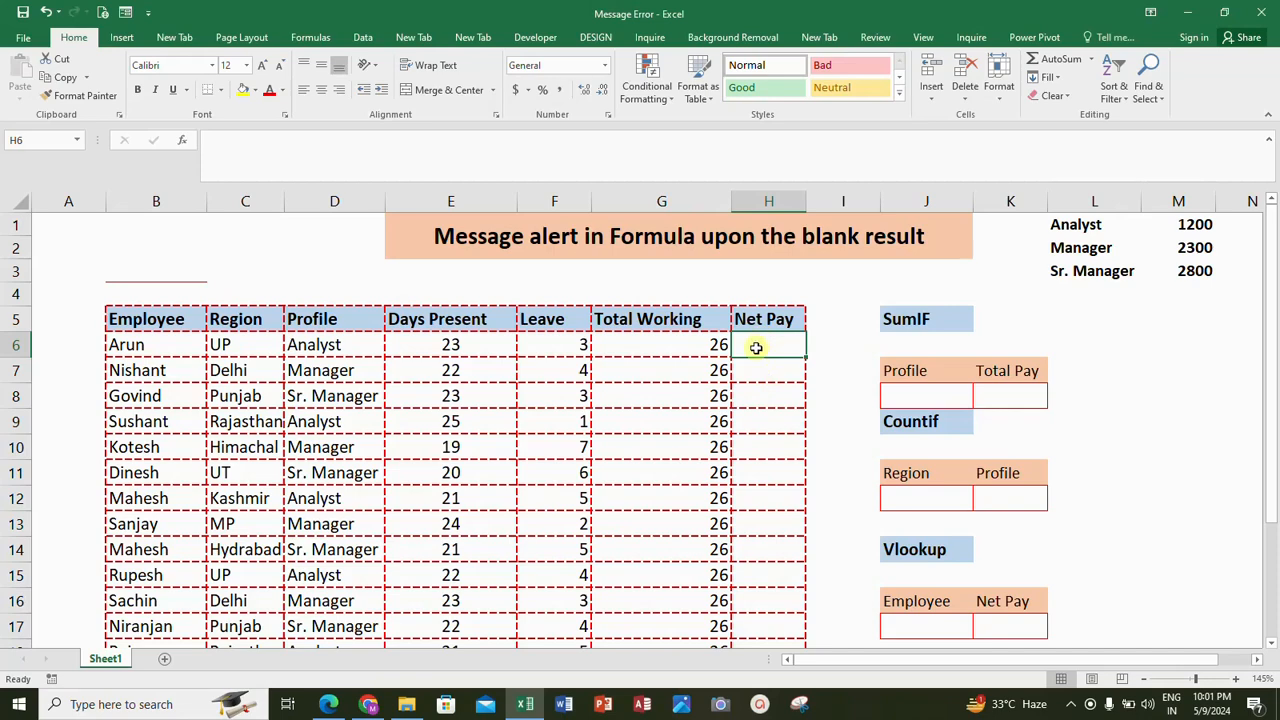
pyautogui.write('=')
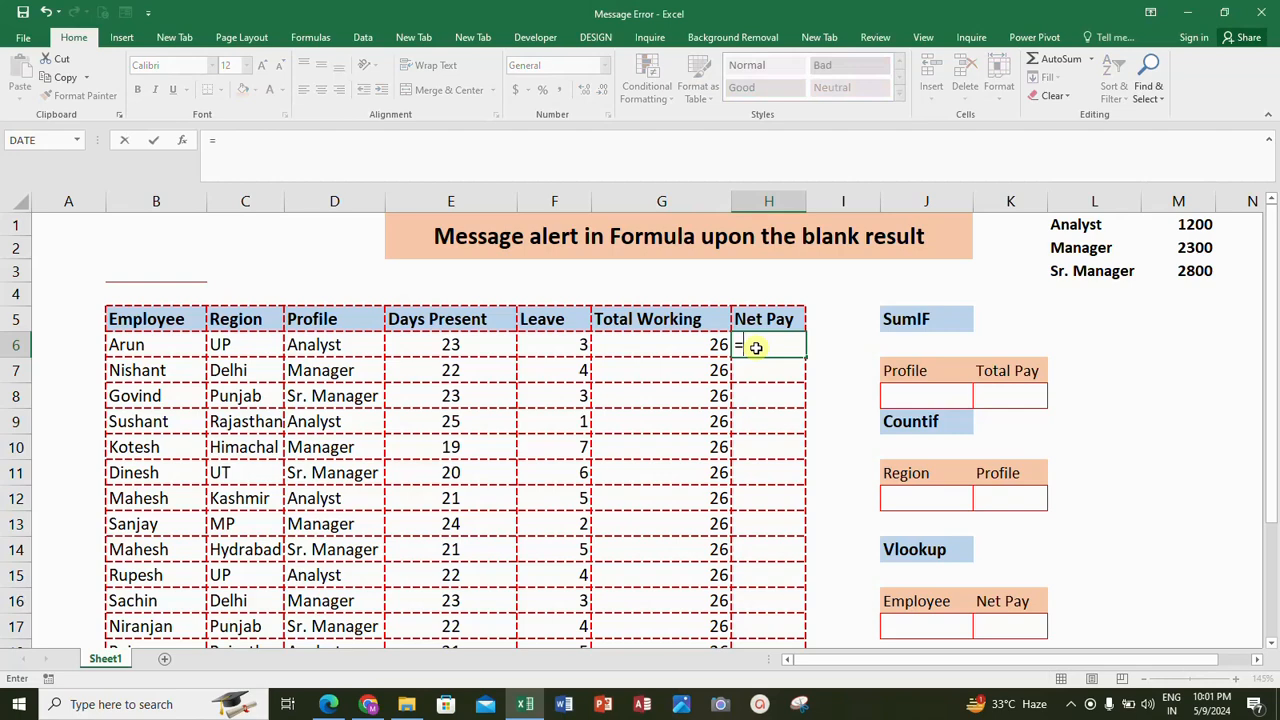
pyautogui.write('if(')
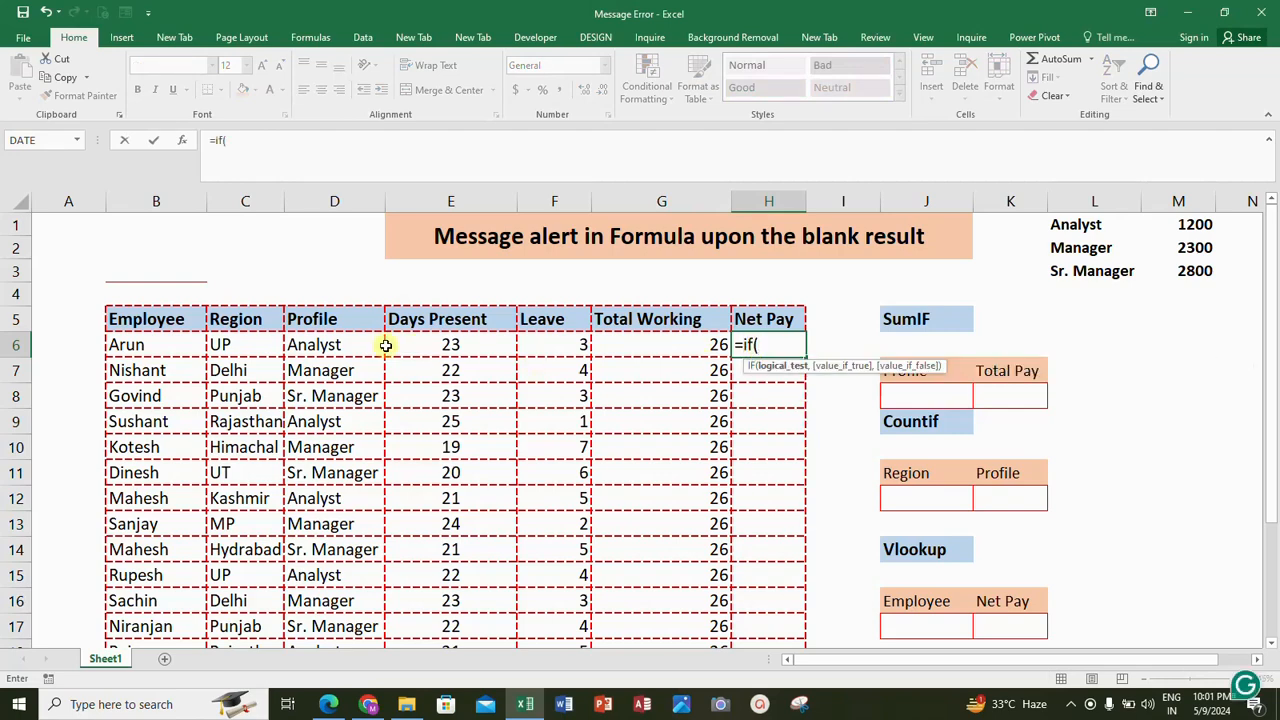
pyautogui.click(338, 344)
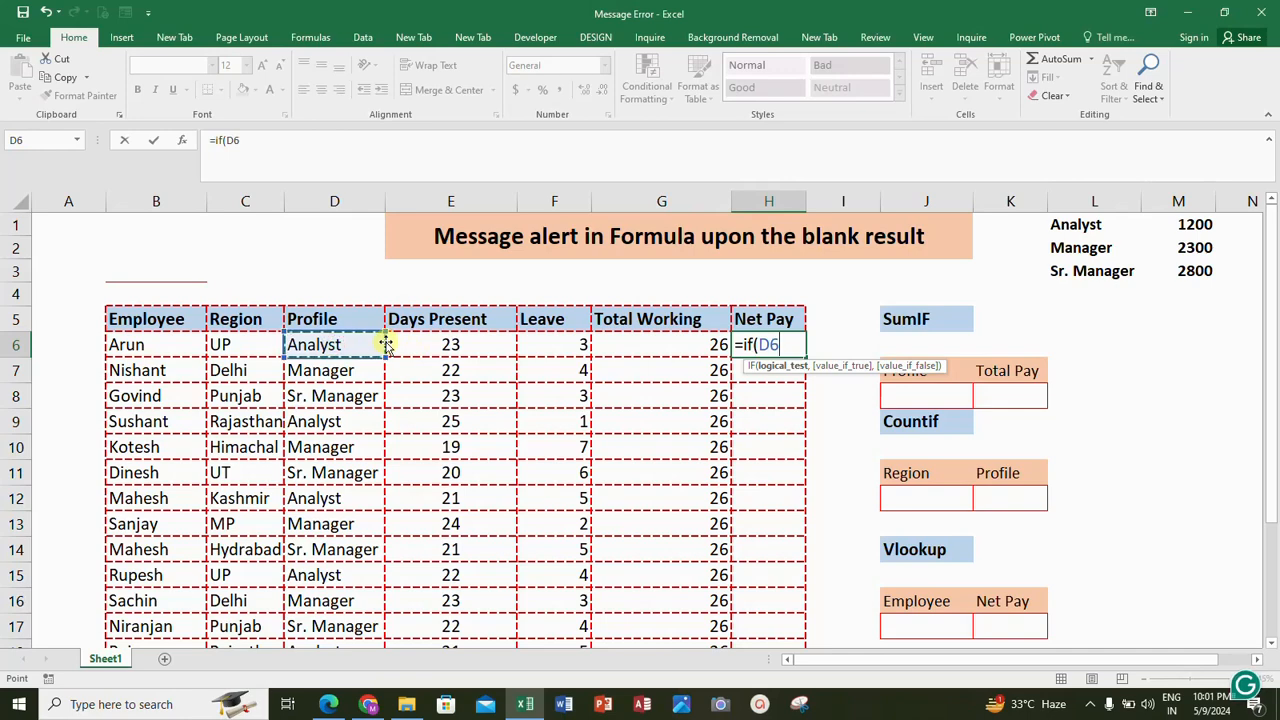
pyautogui.write('="Anal')
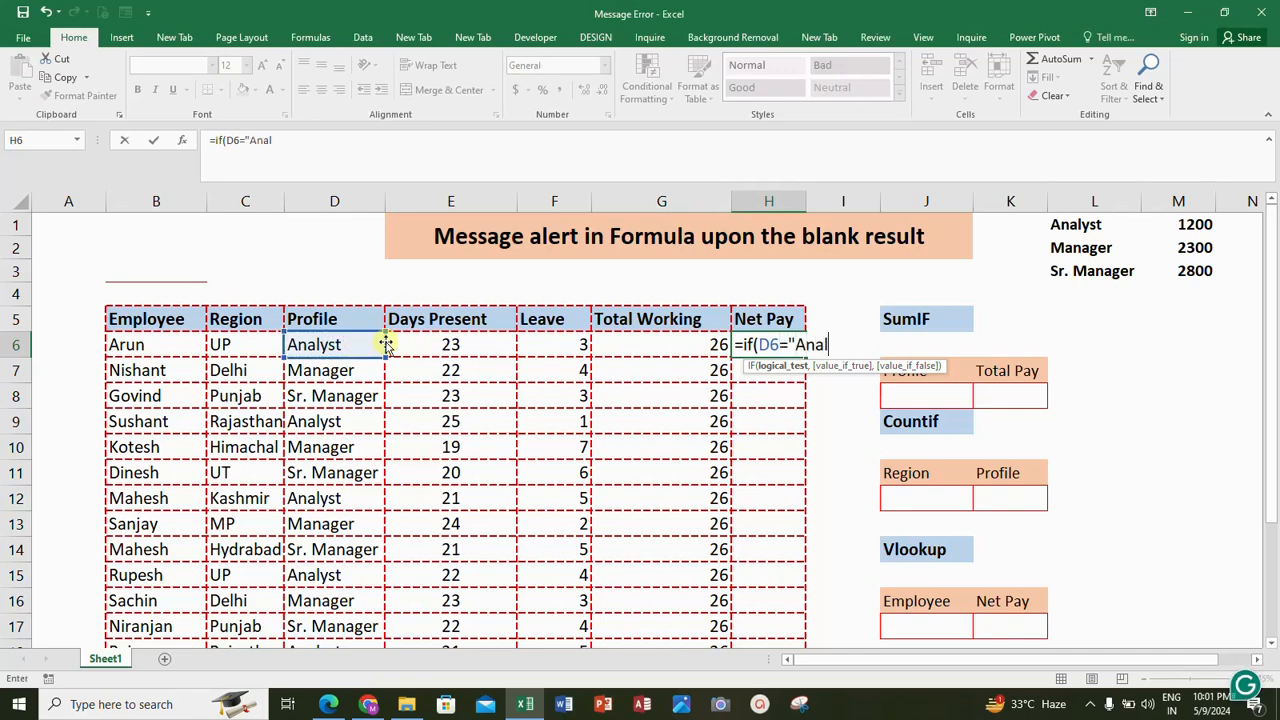
pyautogui.write('yst",')
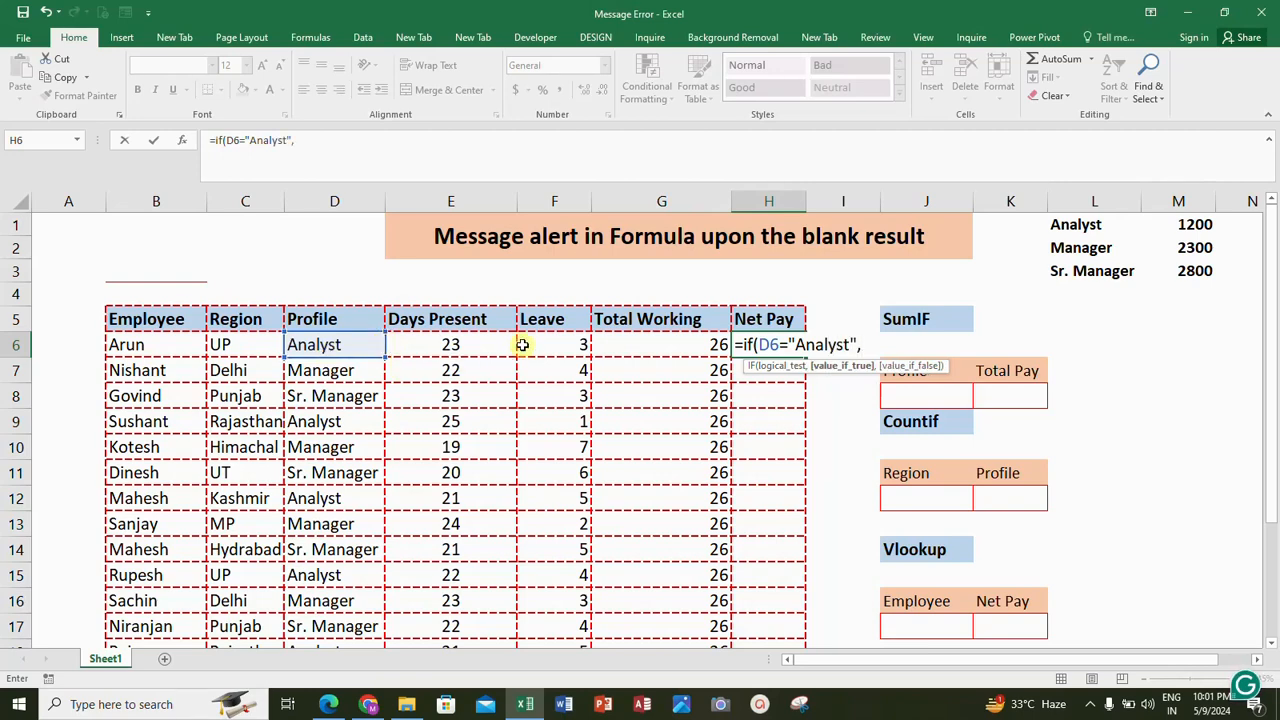
# Give the IF formula in H6 the value-if-true argument E6*1200.
pyautogui.click(455, 345)
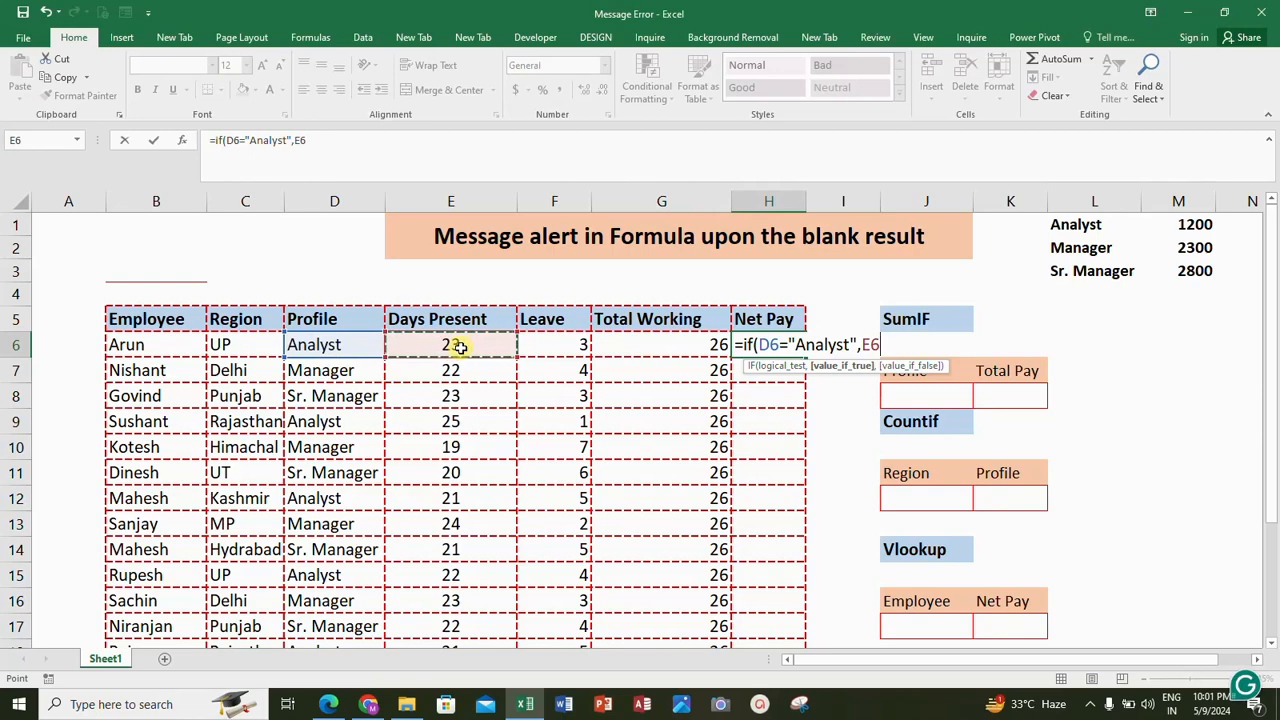
pyautogui.write('*')
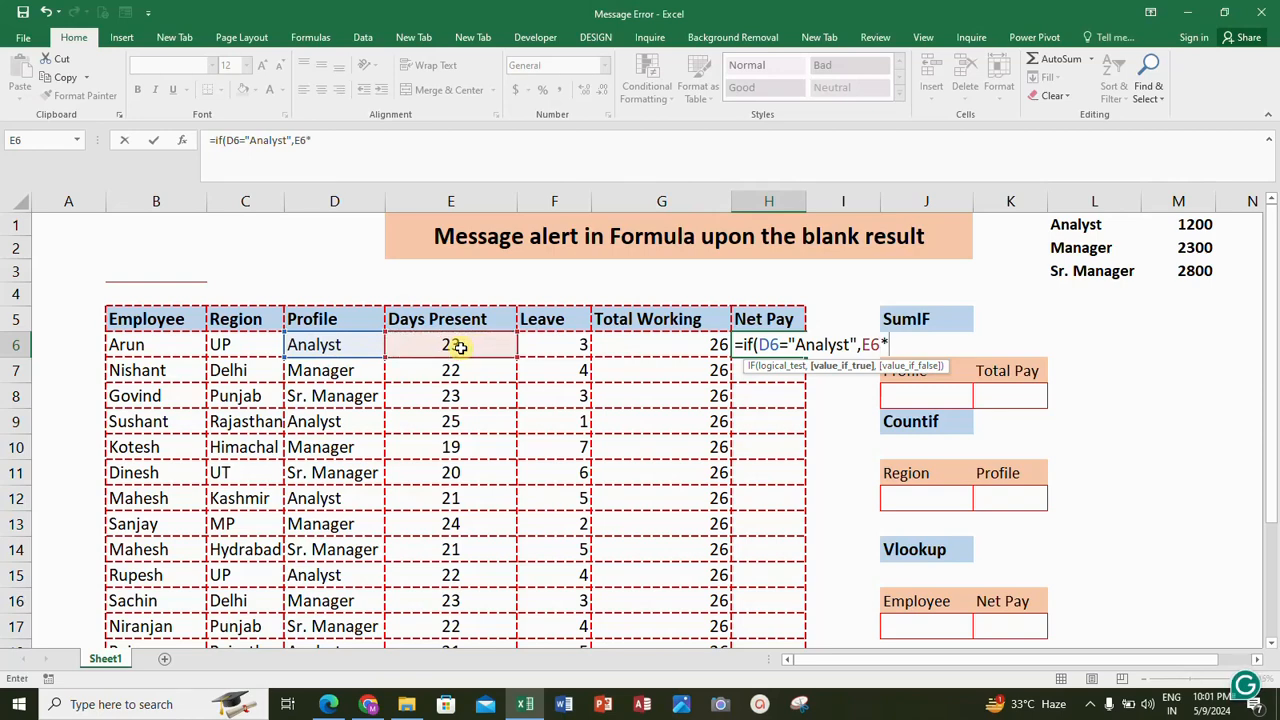
pyautogui.write('1200,')
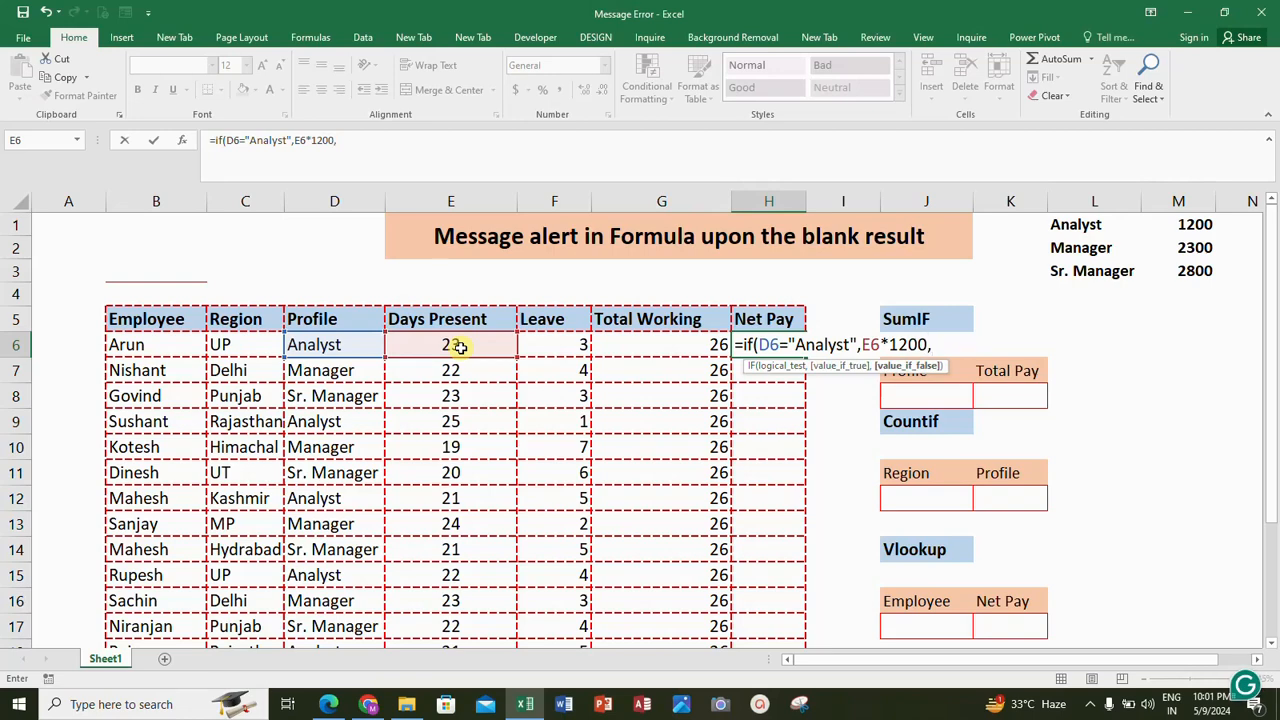
pyautogui.write('if(')
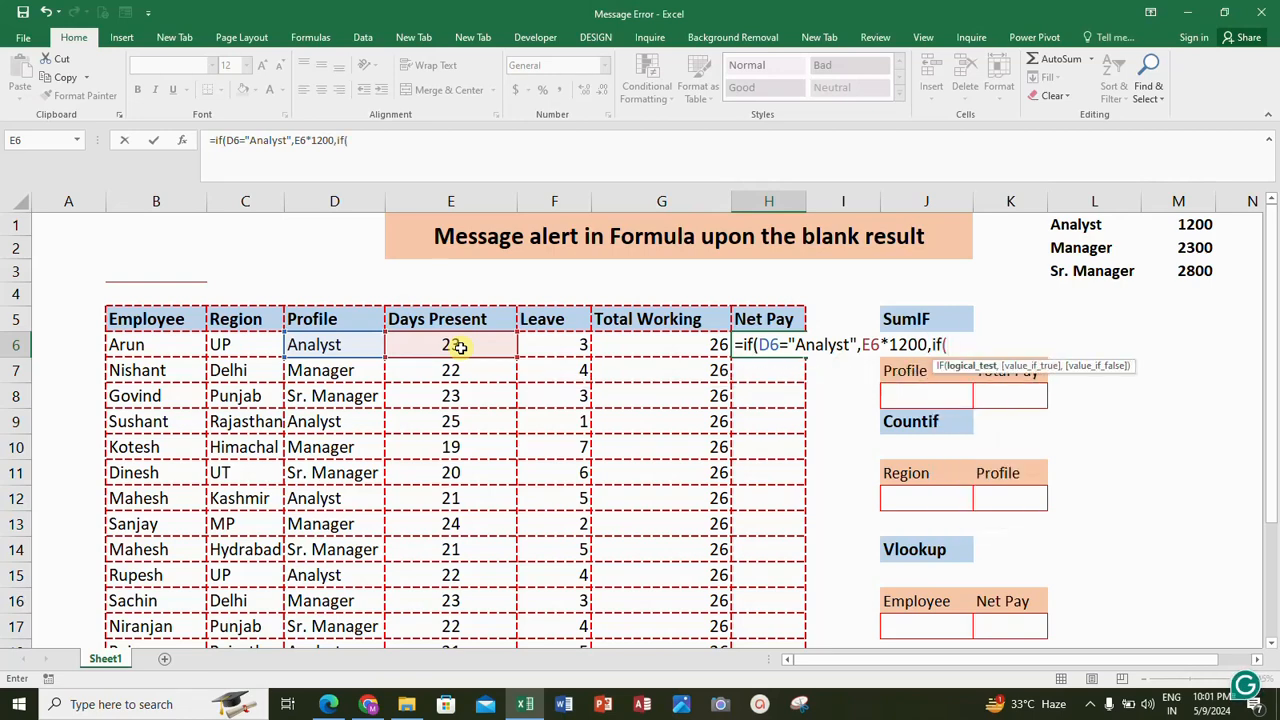
pyautogui.write('d')
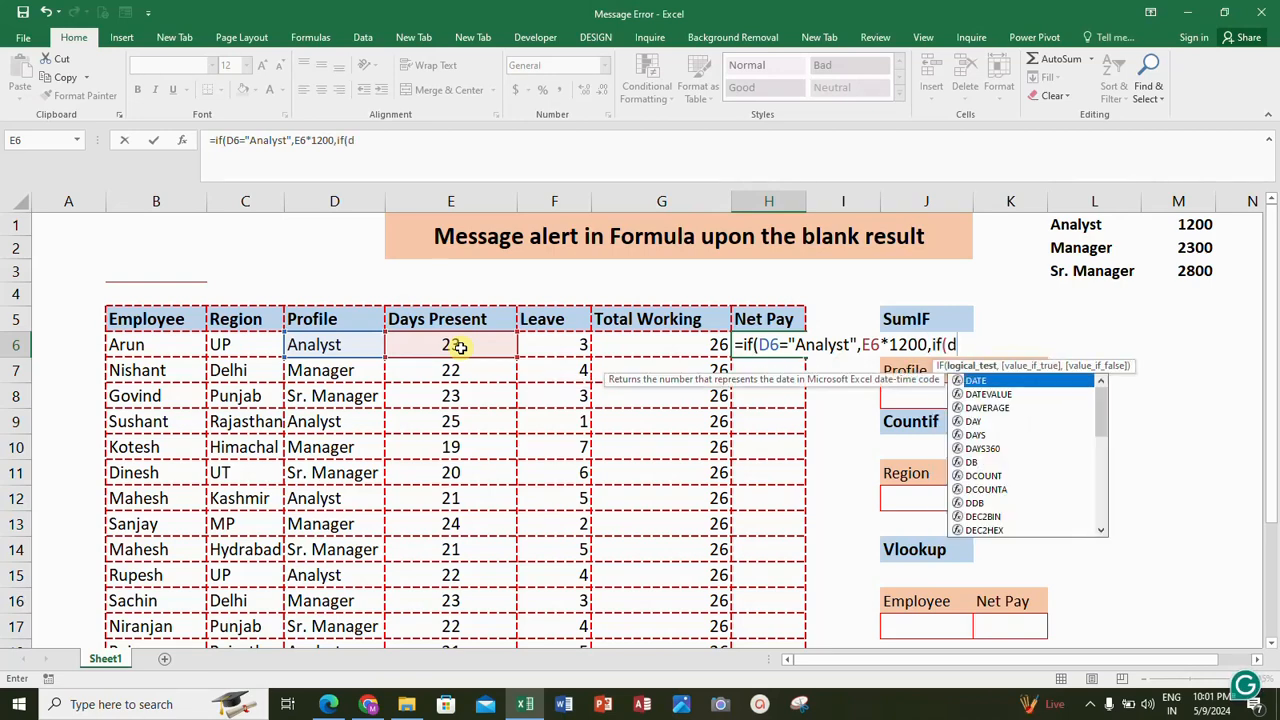
pyautogui.write('6')
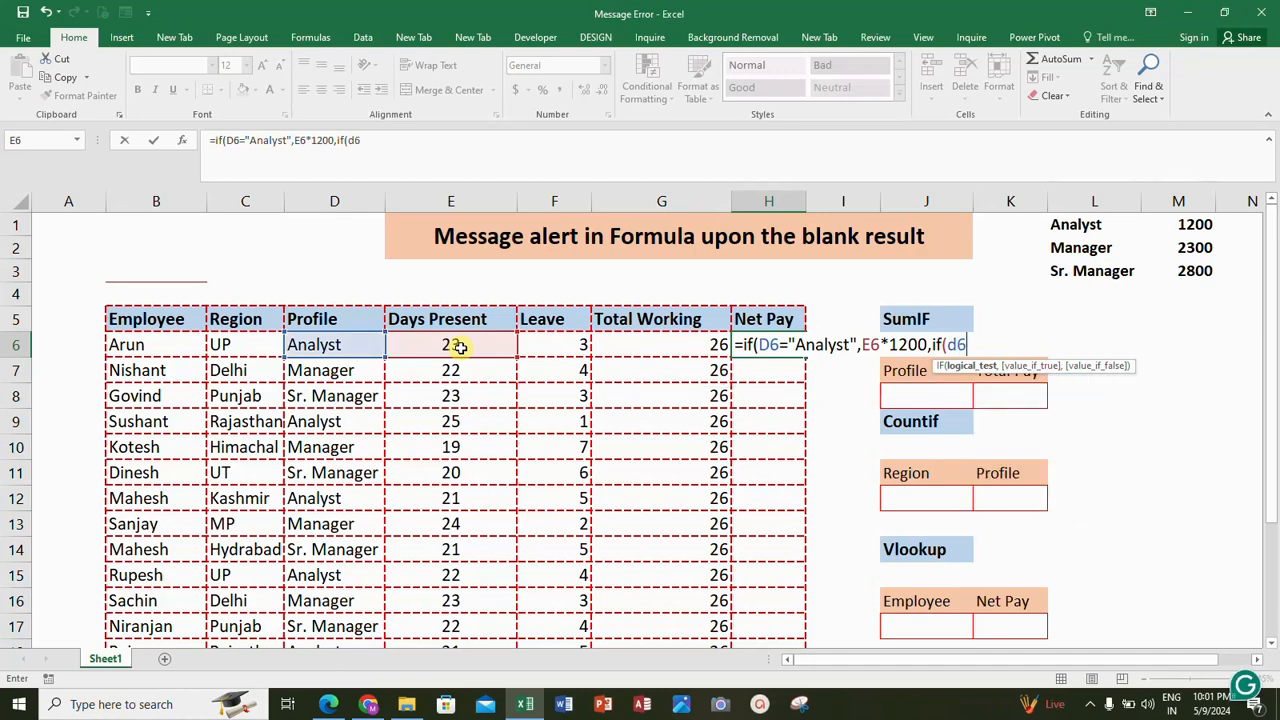
pyautogui.write('="mana')
# Nest a second IF as the value-if-false argument in H6, testing whether D6 equals "Manager".
pyautogui.press('BackSpace')
pyautogui.press('BackSpace')
pyautogui.press('BackSpace')
pyautogui.press('BackSpace')
pyautogui.write('Mana')
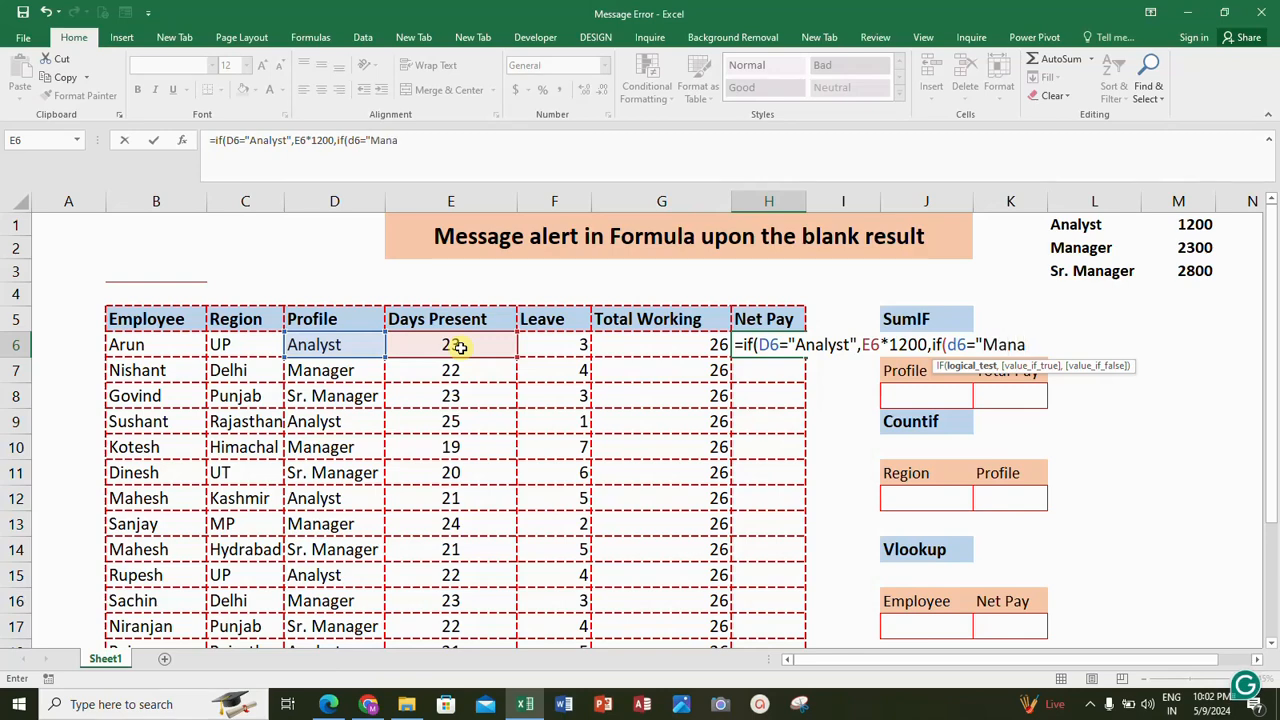
pyautogui.write('ger",')
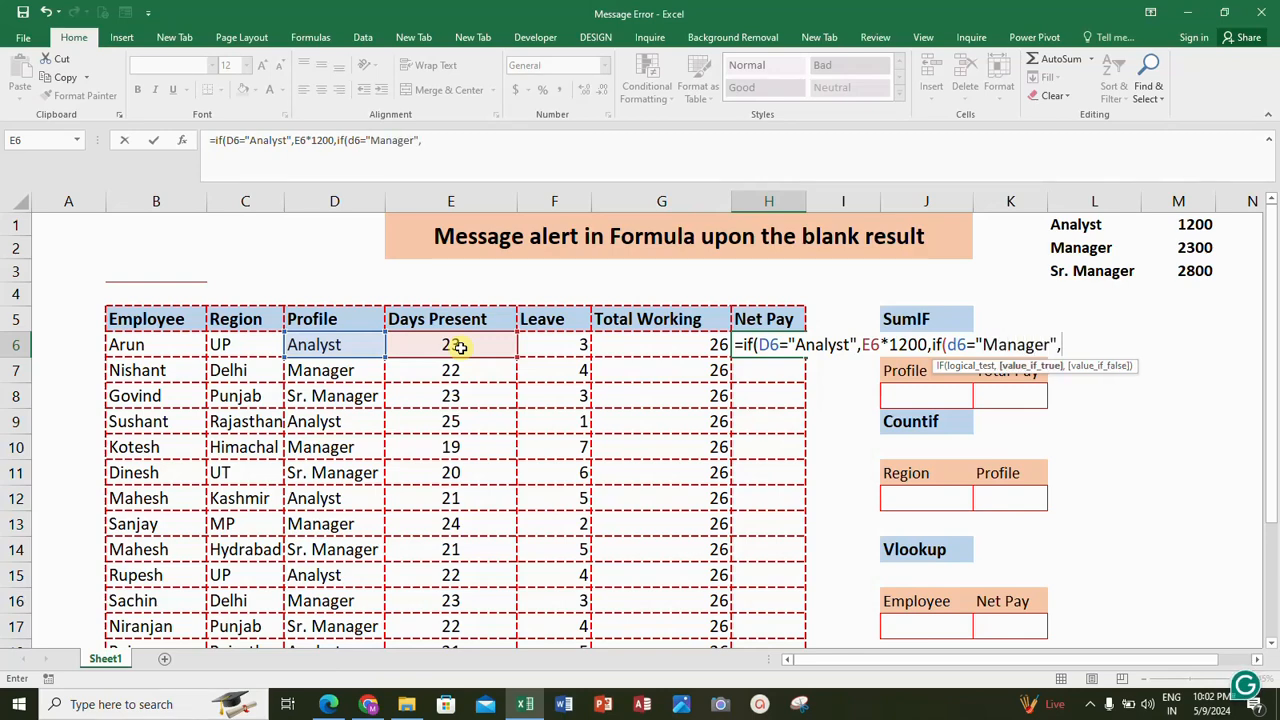
pyautogui.write('E6*')
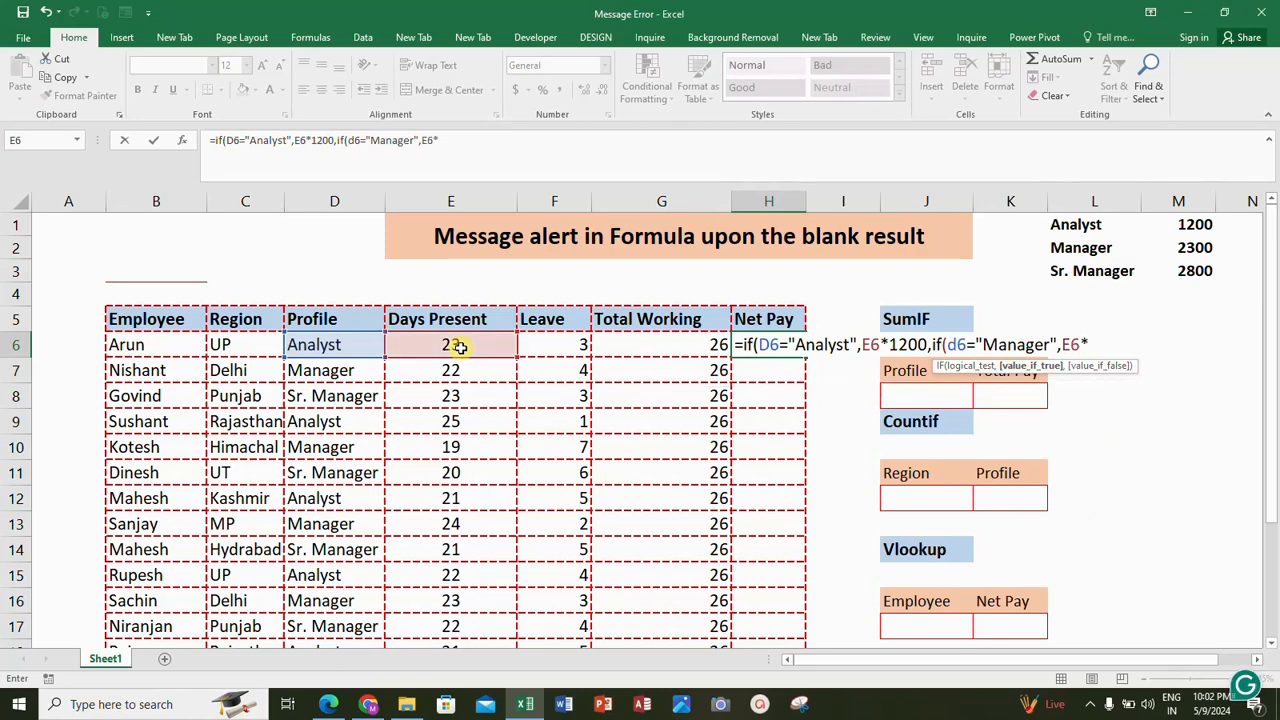
pyautogui.write('2300,')
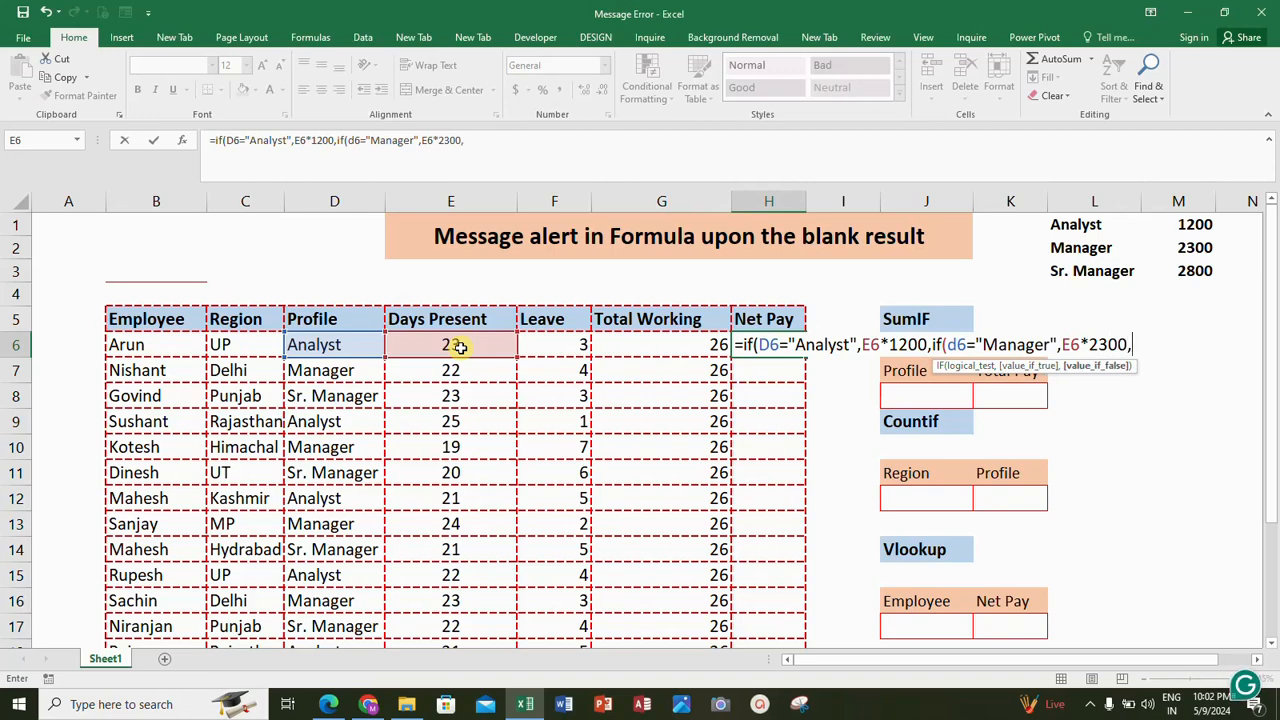
pyautogui.write('E6')
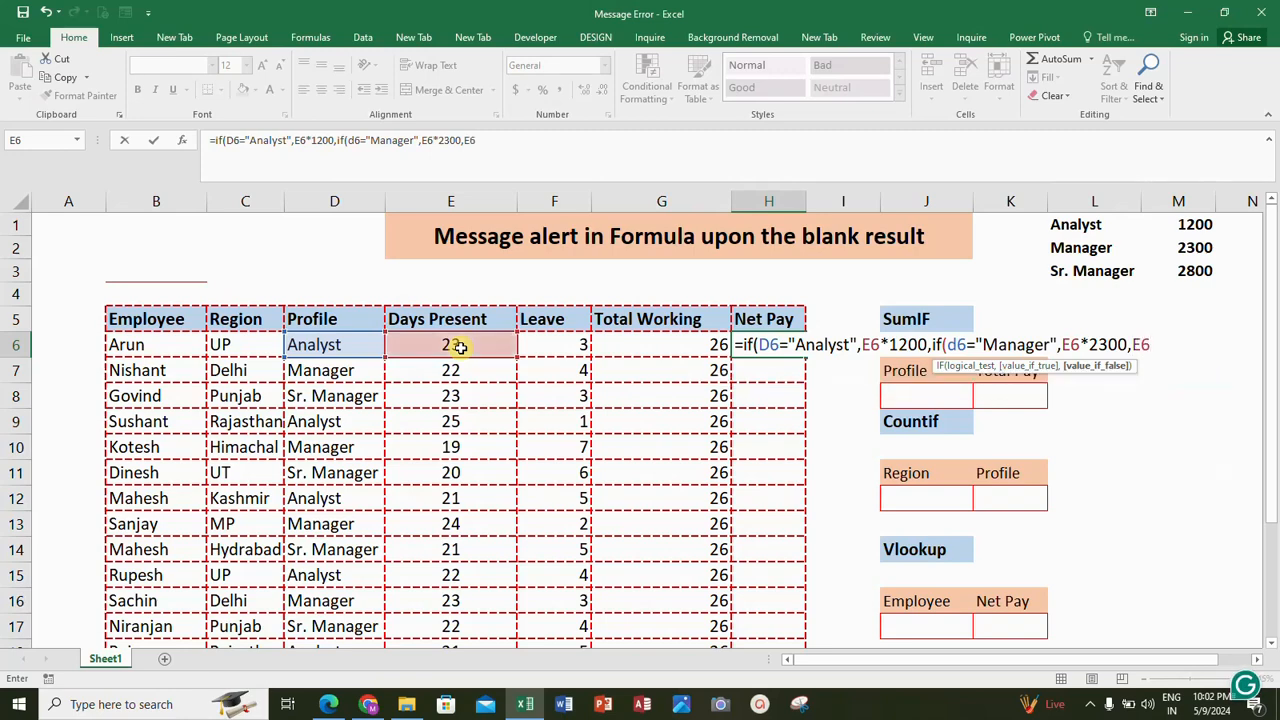
pyautogui.write('*')
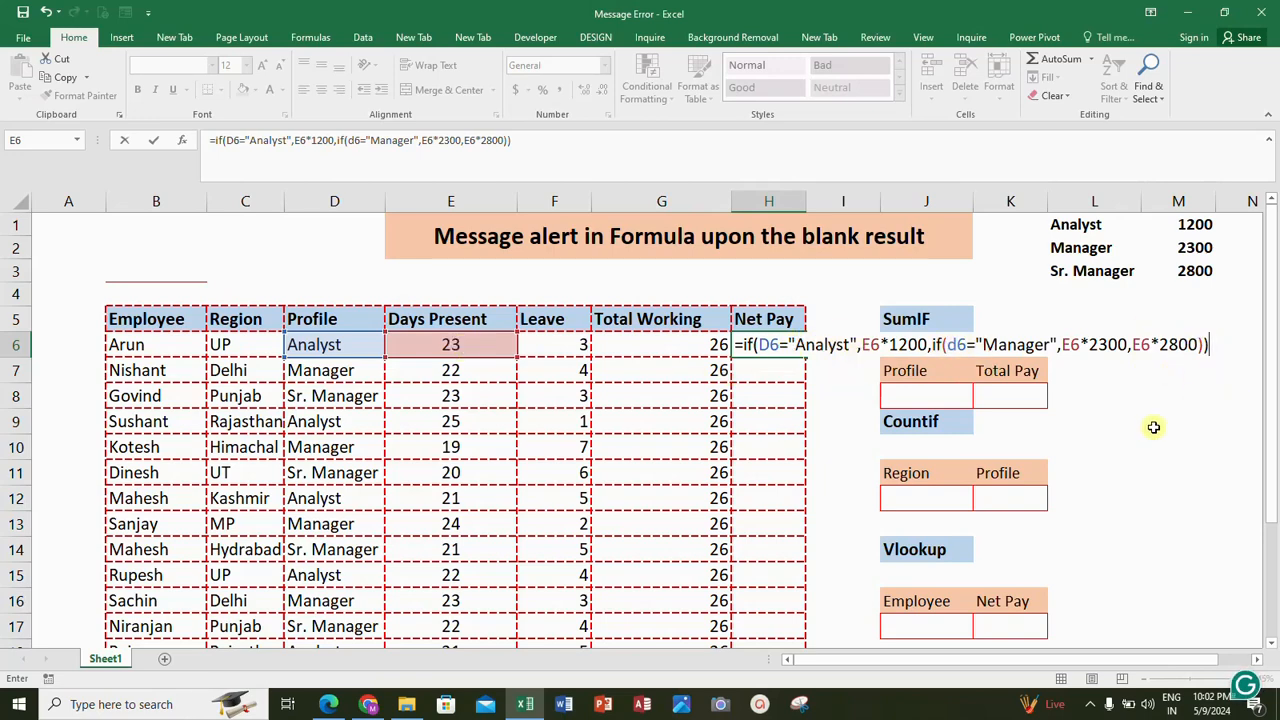
# Give the nested IF in H6 the value-if-false argument E6*2800 and enter the completed formula.
pyautogui.press('Return')
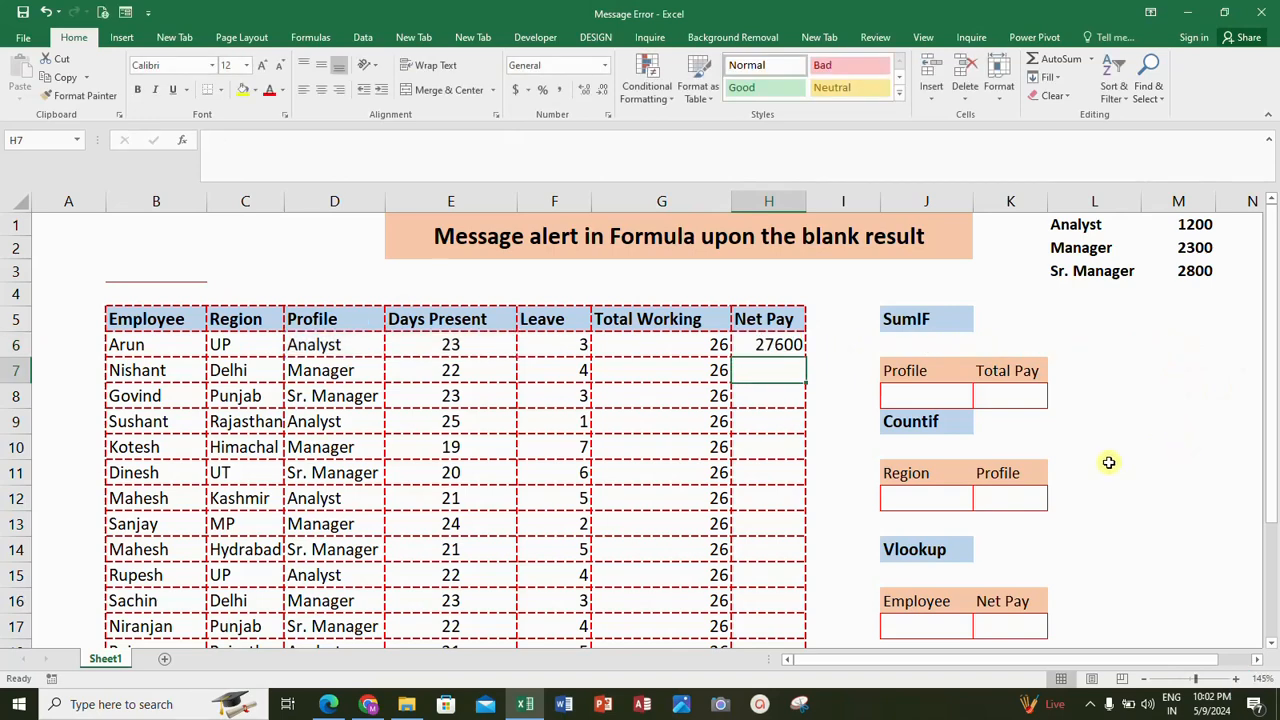
# Check the Days Present value behind H6, and fill its Net Pay formula down to H23.
pyautogui.click(760, 344)
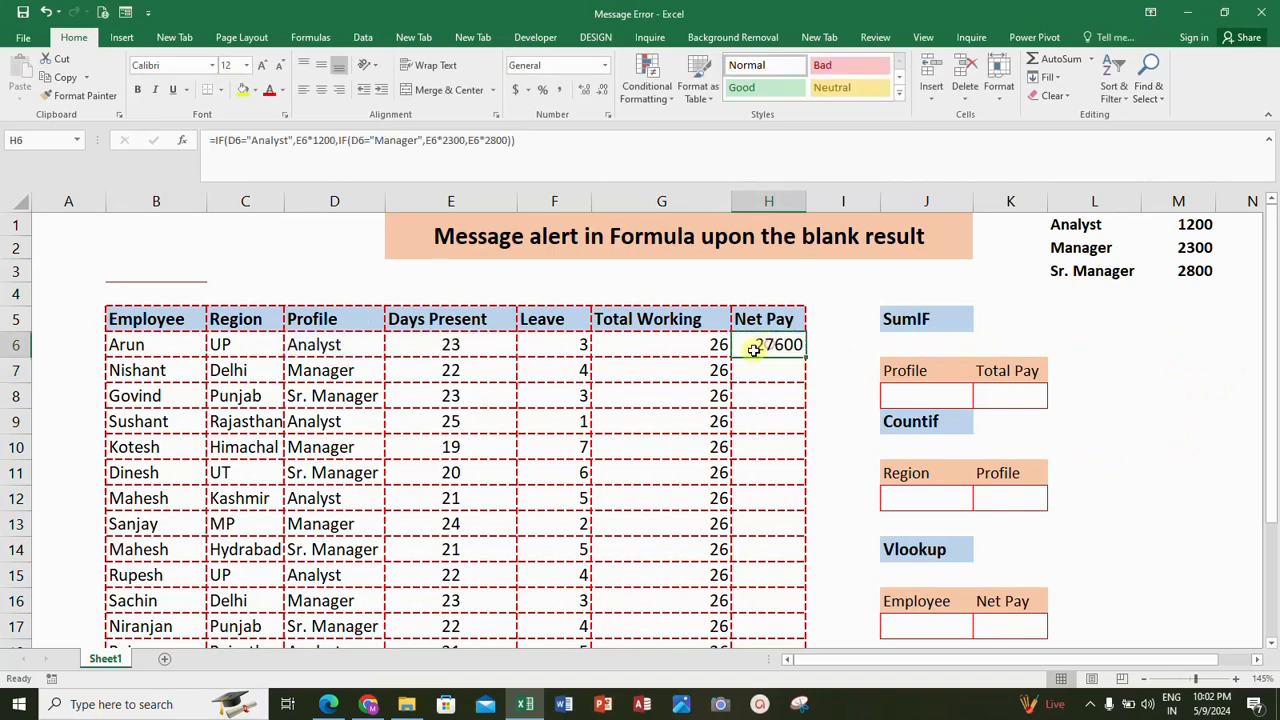
pyautogui.click(451, 344)
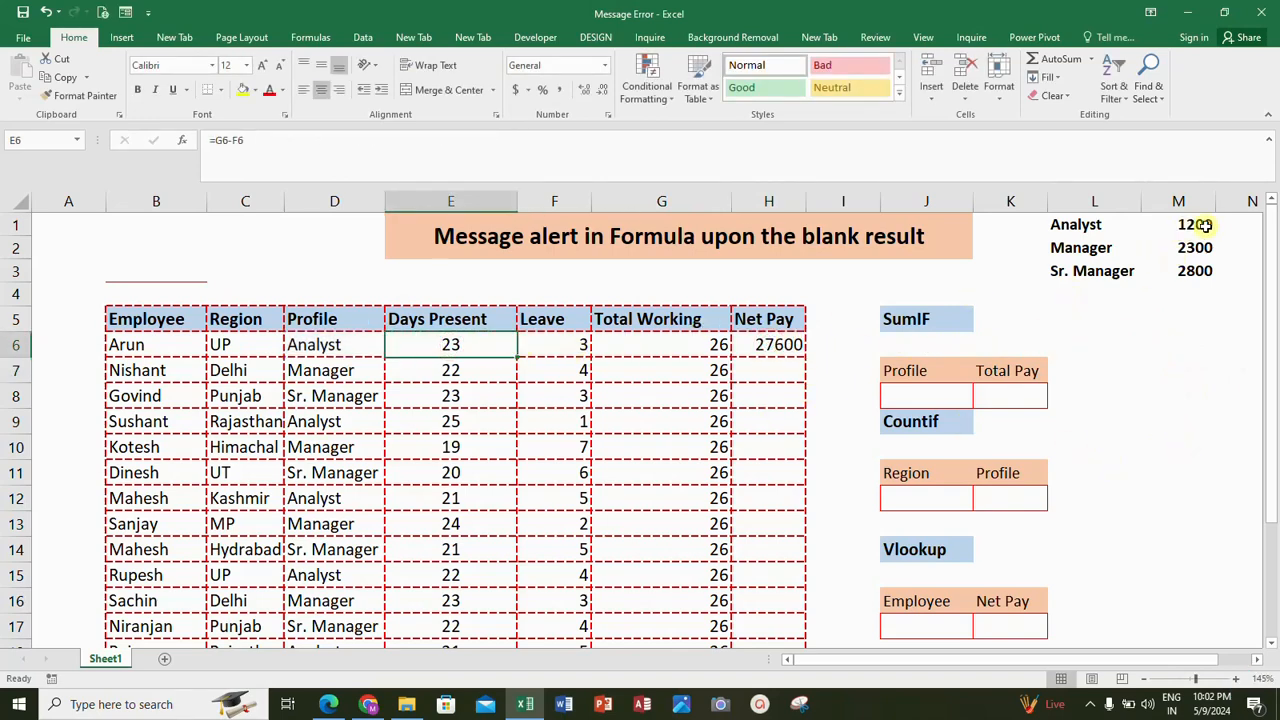
pyautogui.click(788, 346)
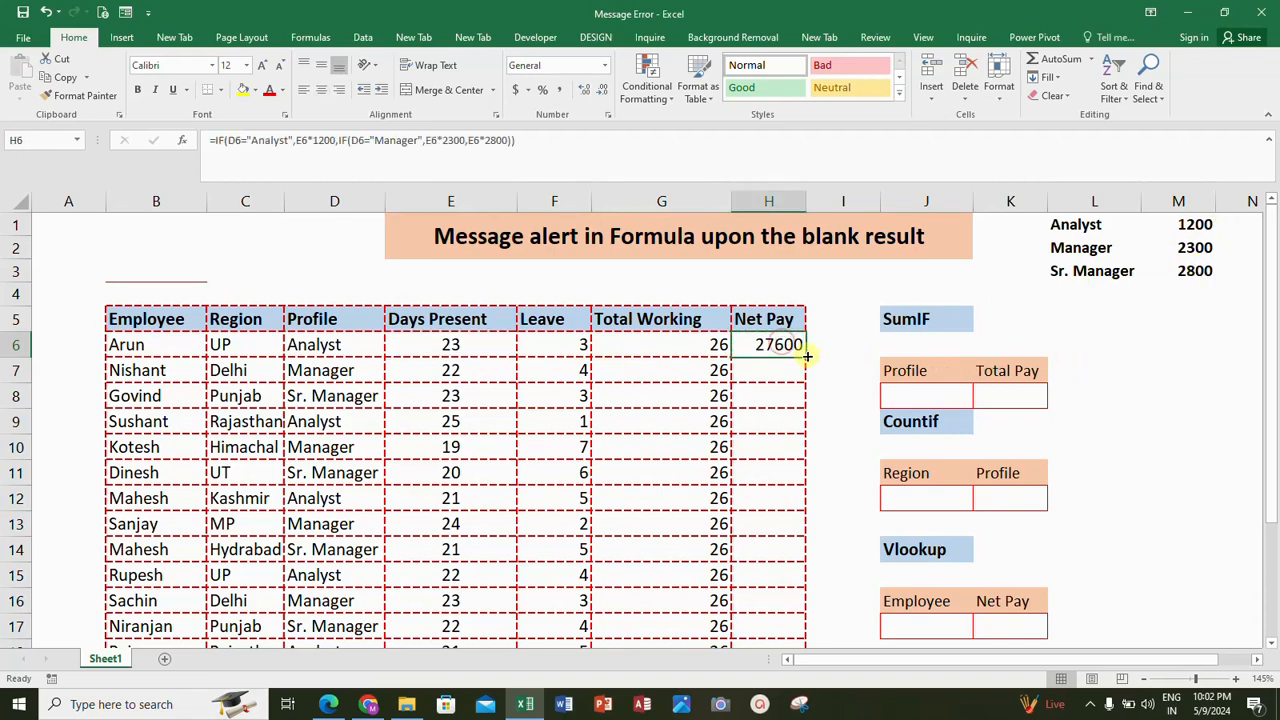
pyautogui.doubleClick(807, 356)
pyautogui.scroll(-4, 868, 474)
pyautogui.scroll(1, 872, 476)
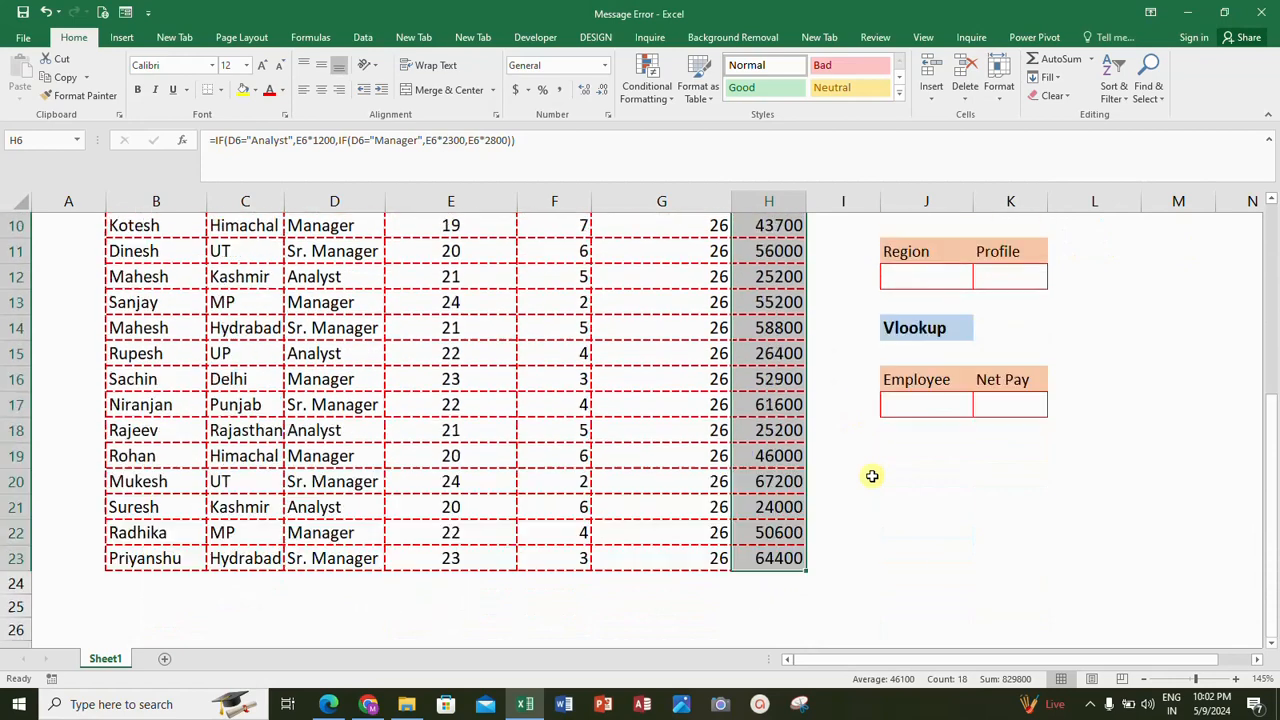
pyautogui.scroll(2, 872, 476)
# Examine the copied Net Pay formulas in rows 6 to 9 against each employee's profile and days present.
pyautogui.click(772, 300)
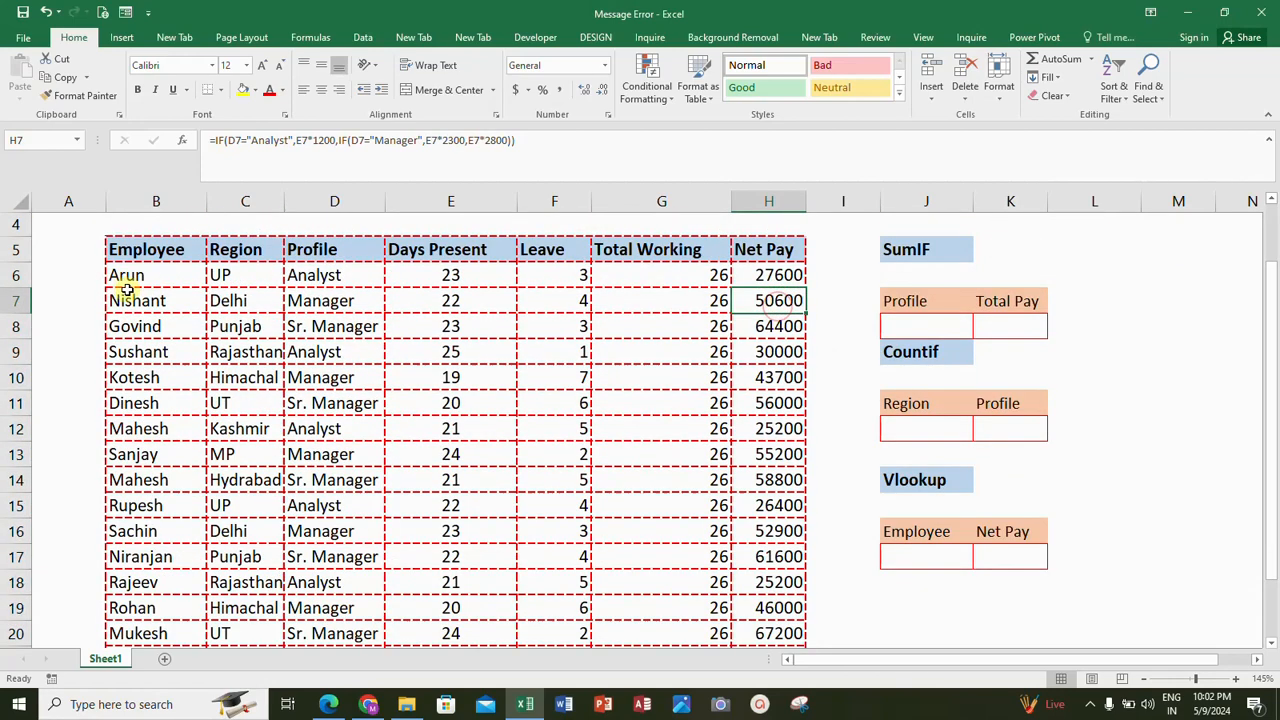
pyautogui.moveTo(358, 322); pyautogui.dragTo(355, 405)
pyautogui.moveTo(570, 336); pyautogui.dragTo(532, 400)
pyautogui.moveTo(450, 353); pyautogui.dragTo(460, 405)
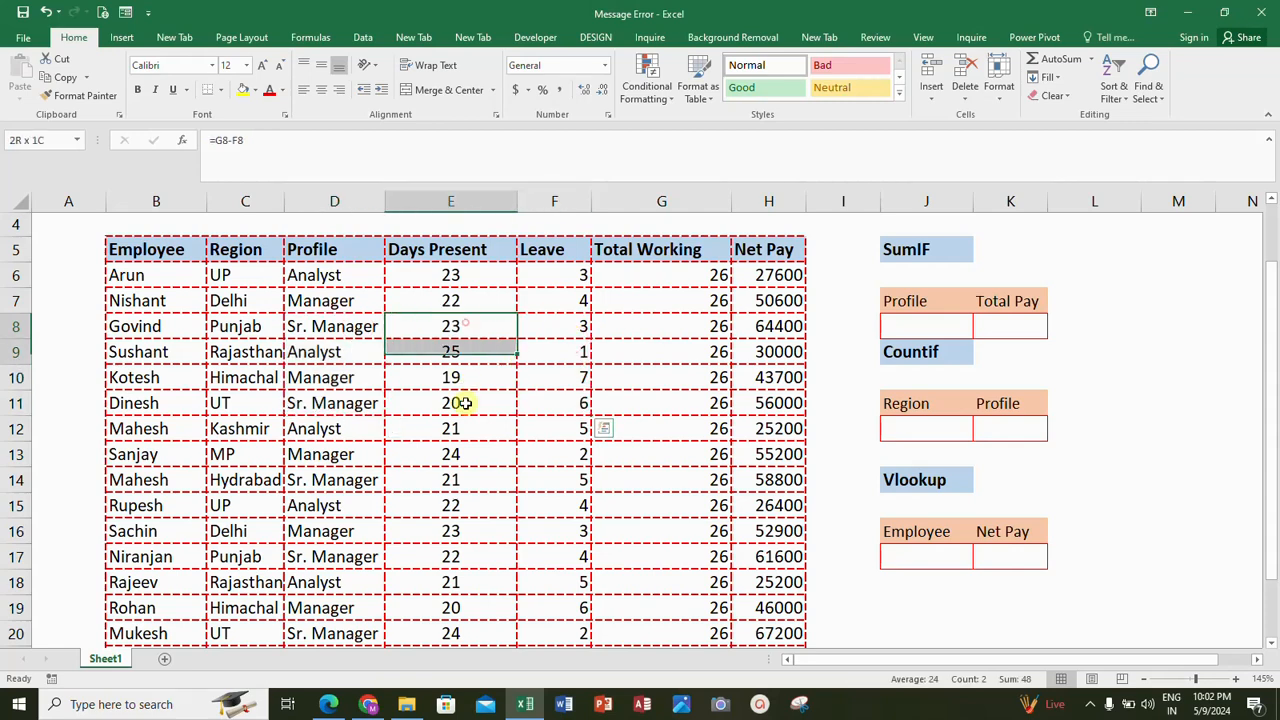
pyautogui.click(782, 354)
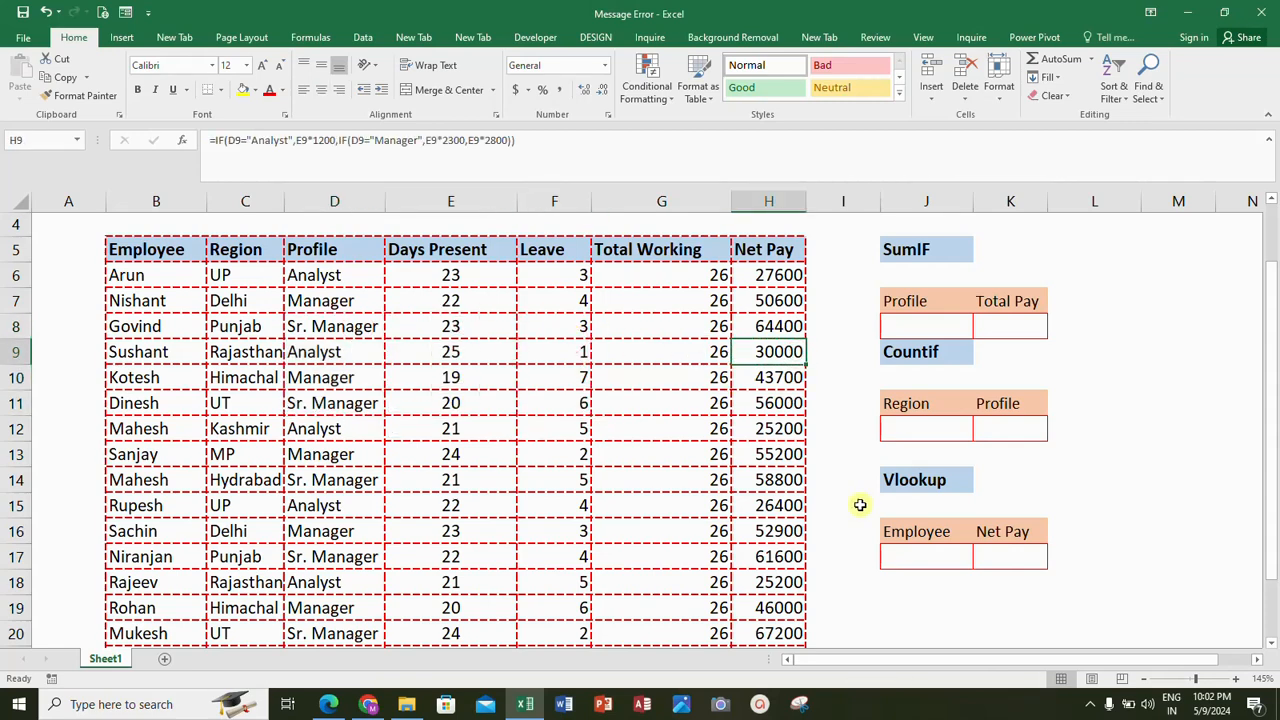
pyautogui.scroll(1, 857, 503)
pyautogui.click(792, 345)
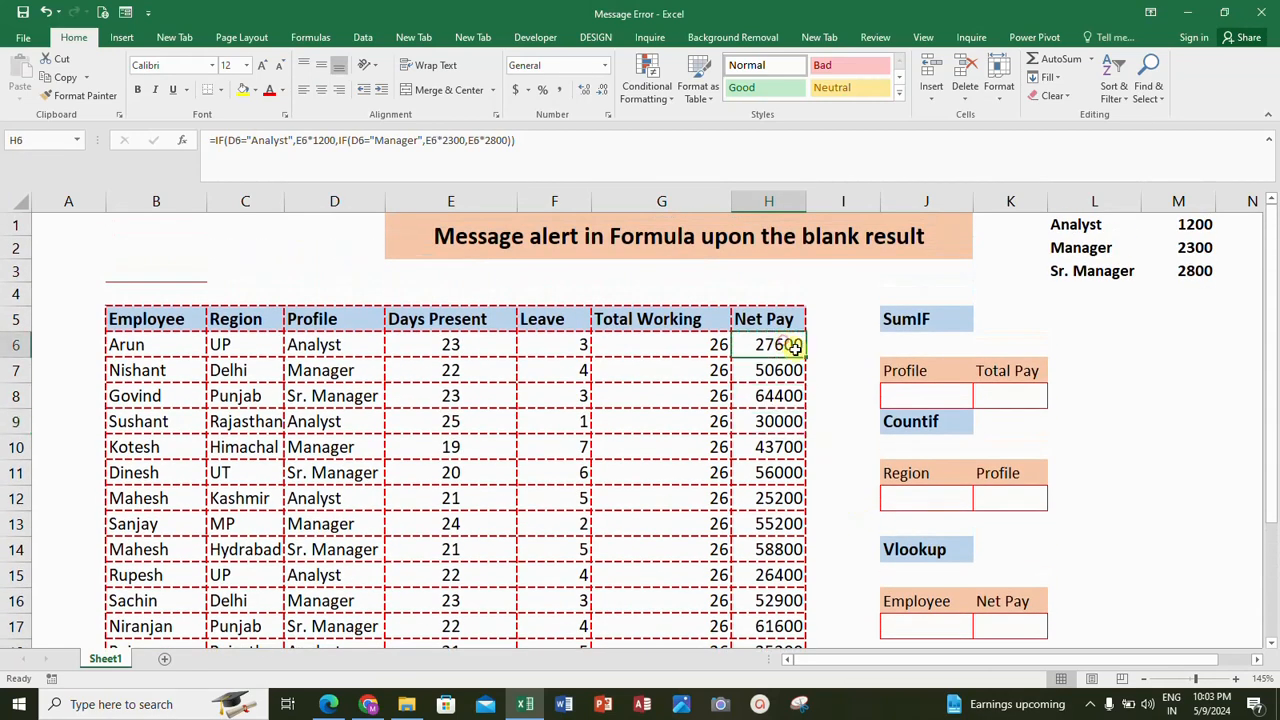
# Review the input and result headings of the SumIF, Countif and Vlookup tables in columns J and K.
pyautogui.click(937, 380)
pyautogui.click(1022, 372)
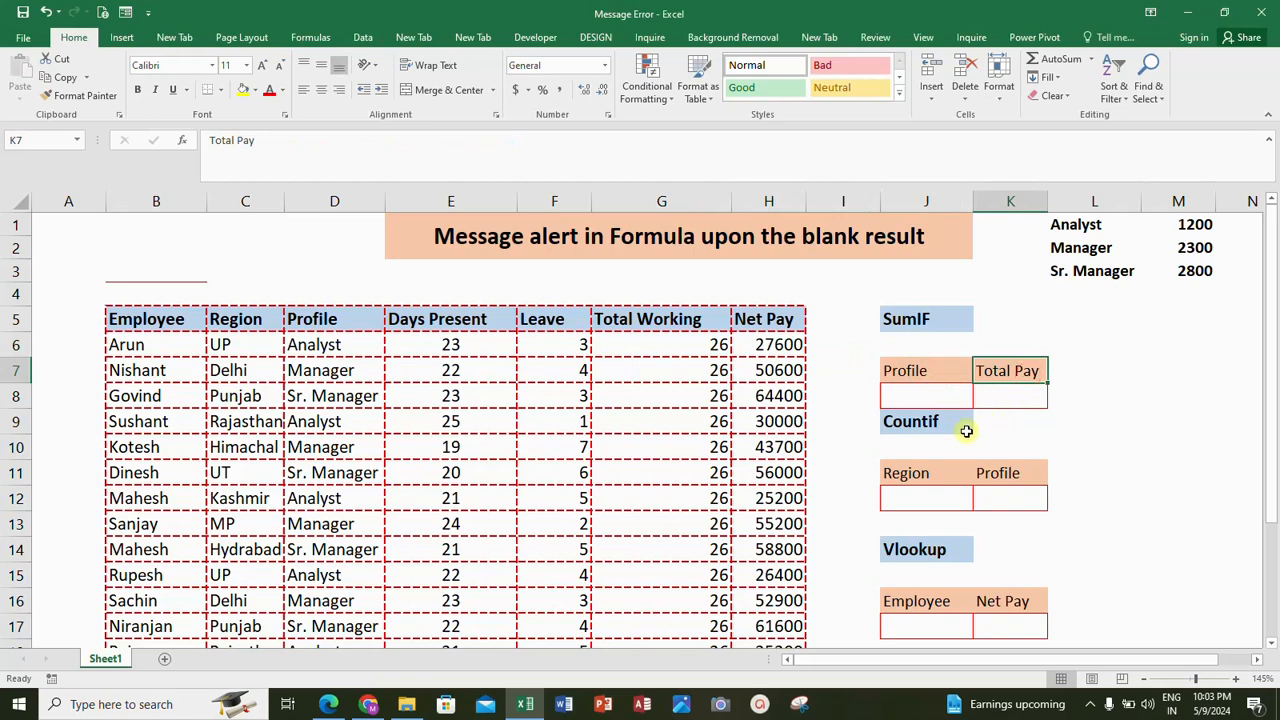
pyautogui.click(903, 474)
pyautogui.click(1000, 477)
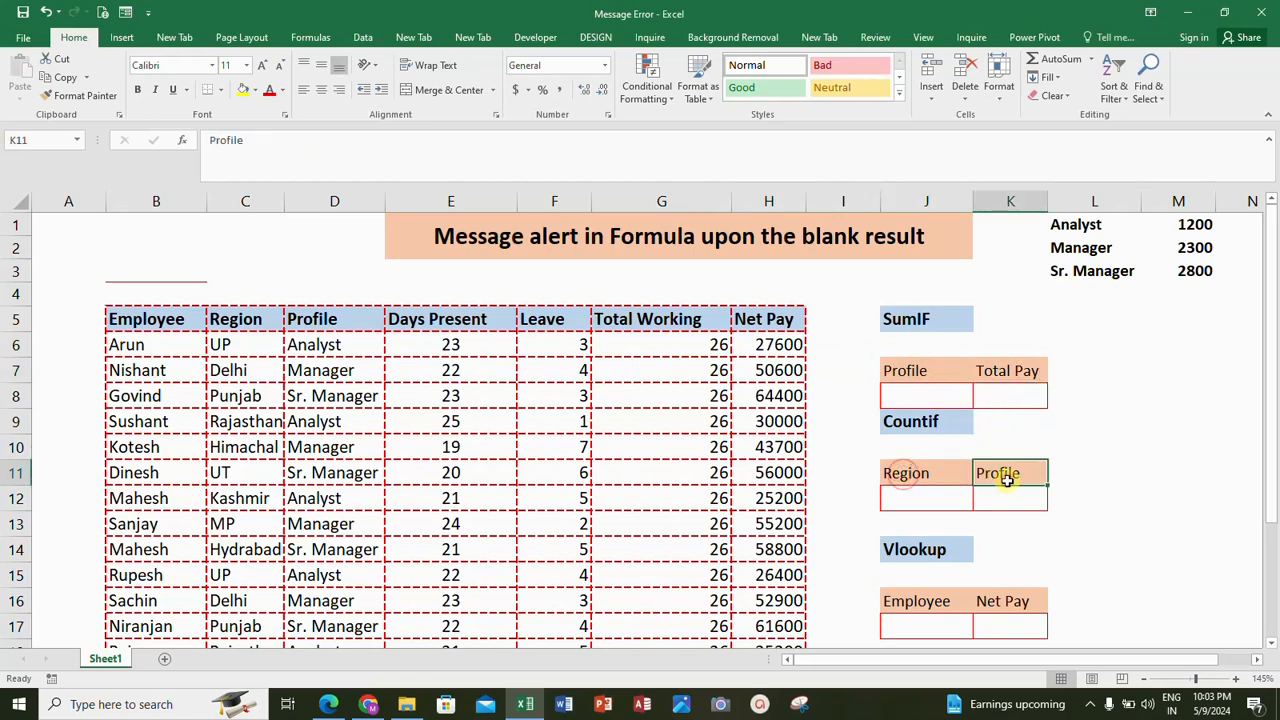
pyautogui.scroll(-2, 948, 531)
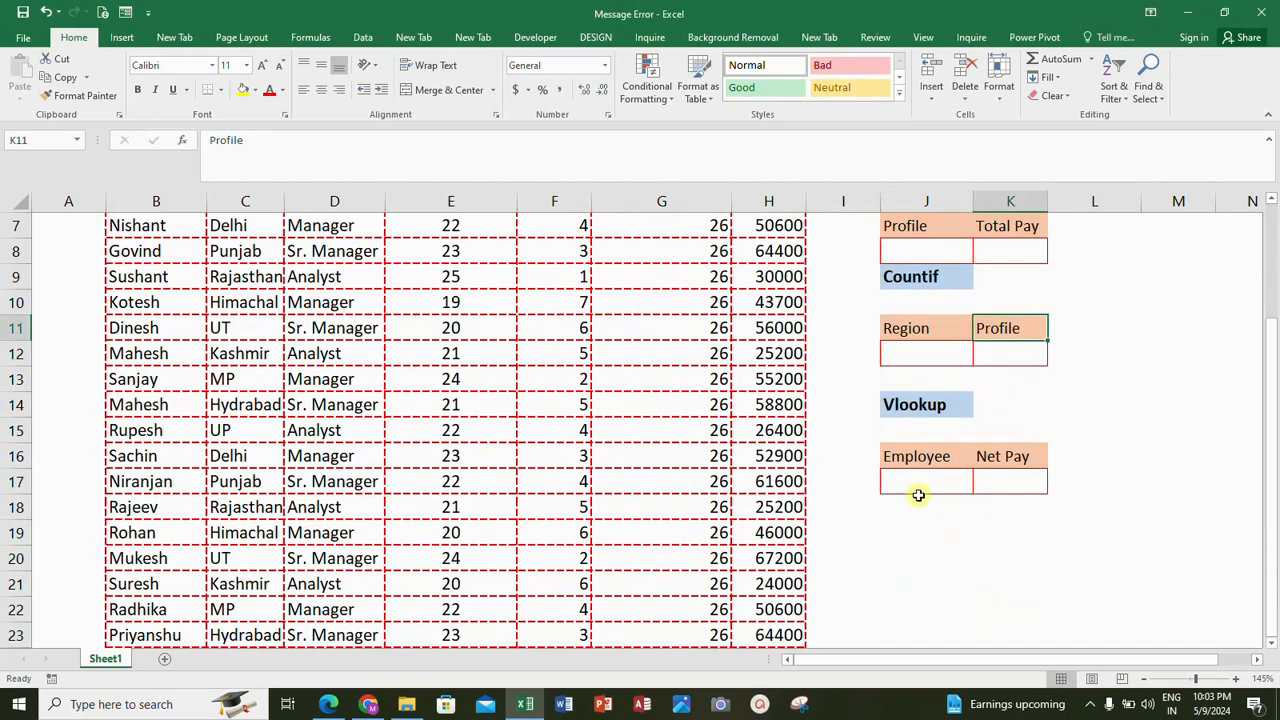
pyautogui.click(918, 458)
pyautogui.click(1034, 476)
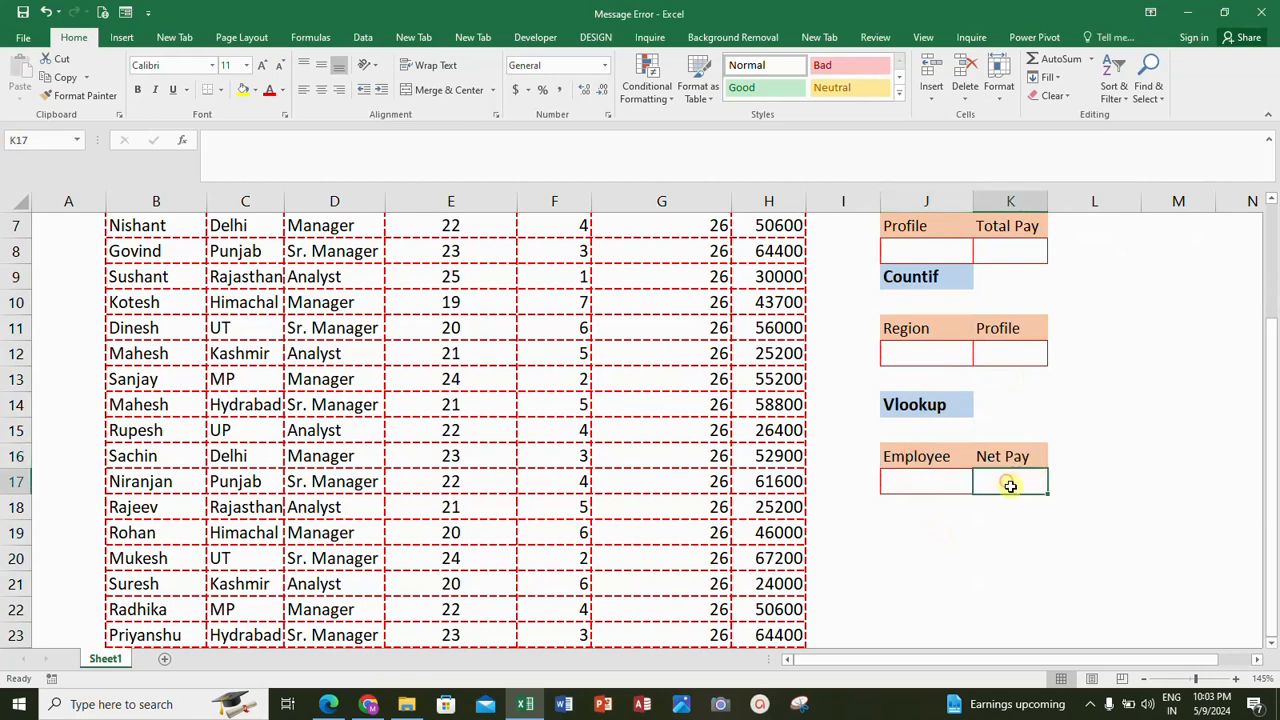
pyautogui.scroll(2, 1010, 478)
# Enter Analyst as the profile in cell J8 of the SumIF table.
pyautogui.click(918, 372)
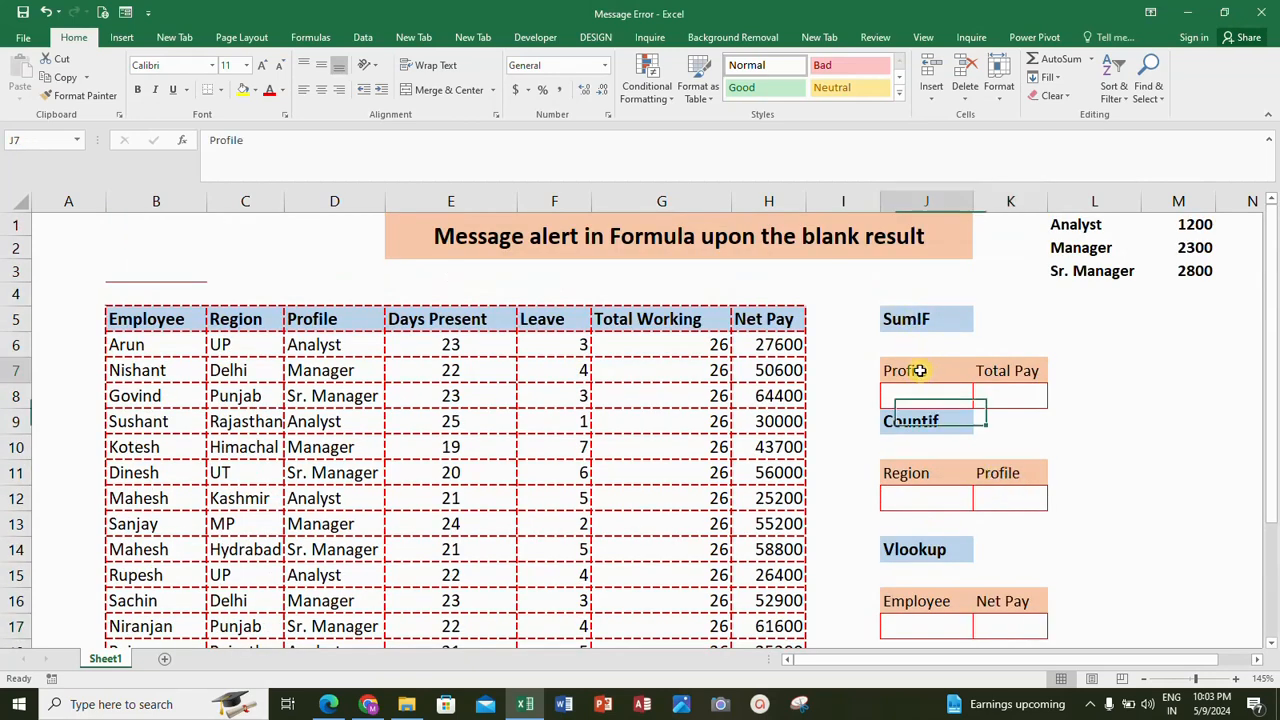
pyautogui.click(920, 398)
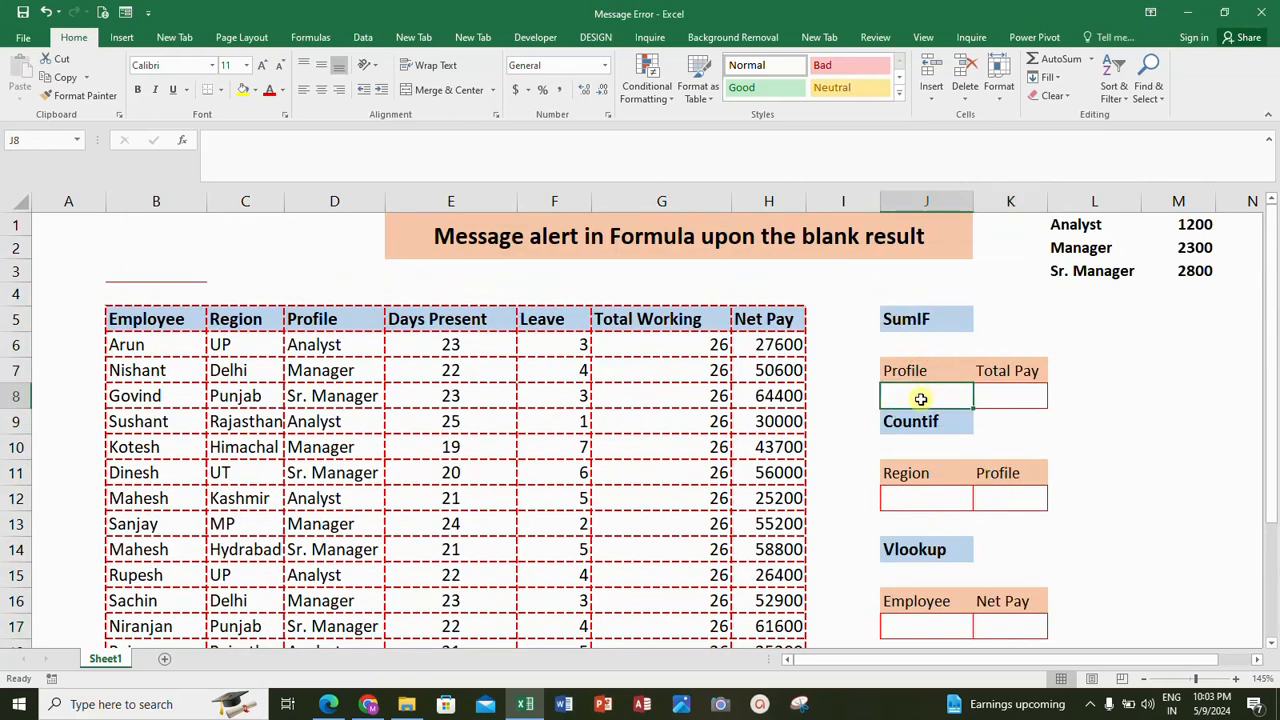
pyautogui.write('Analyst')
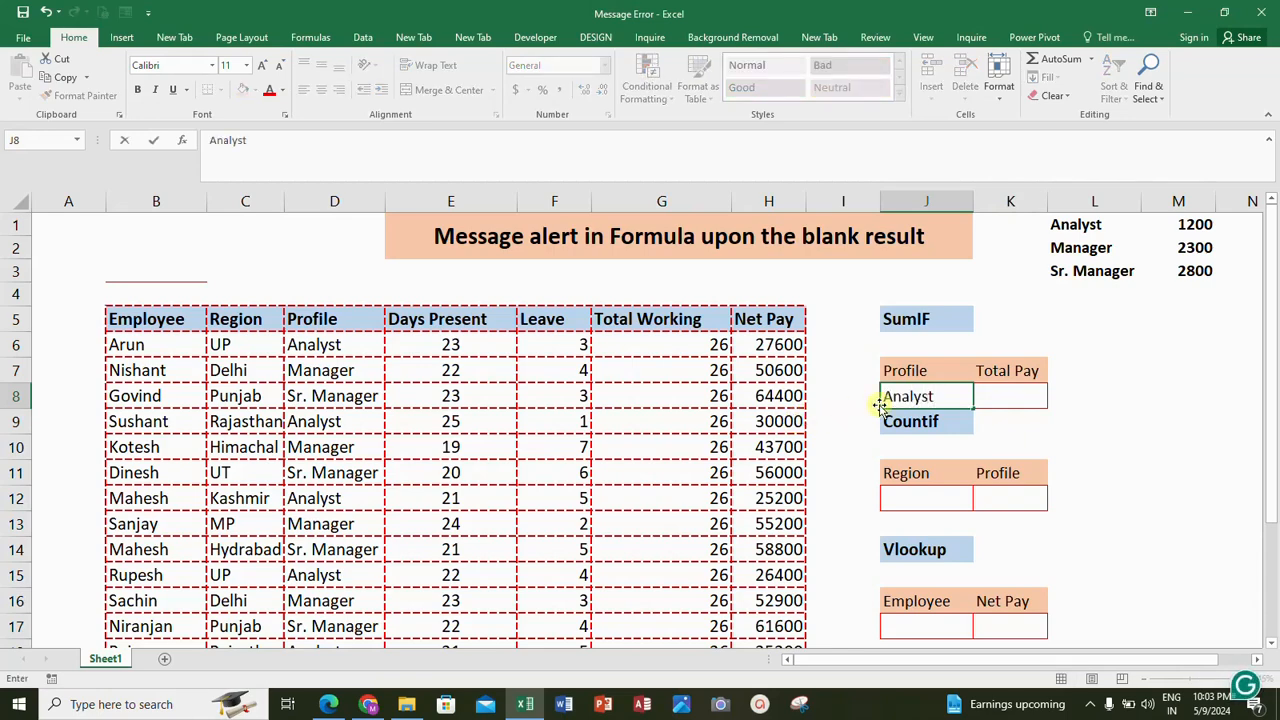
pyautogui.press('Tab')
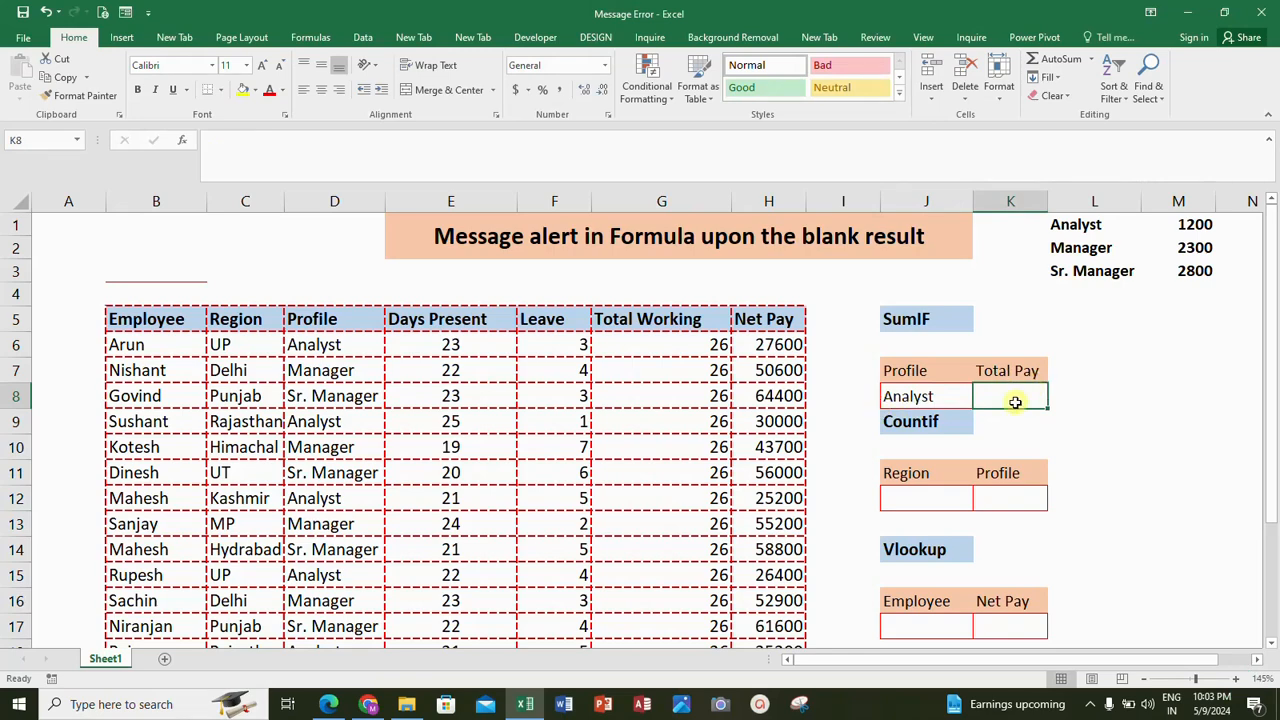
# Begin a SUMIF formula in Total Pay cell K8 with the Profile column D5:D23 as its range.
pyautogui.write('=sum')
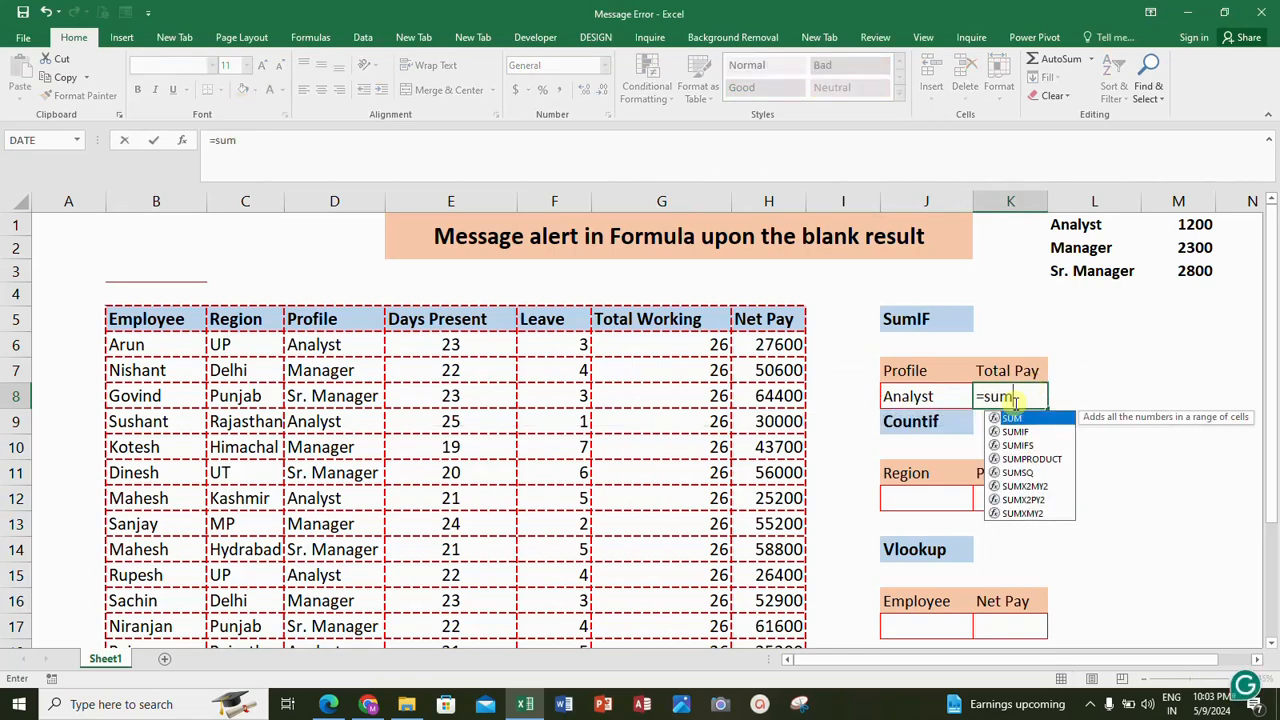
pyautogui.write('if(')
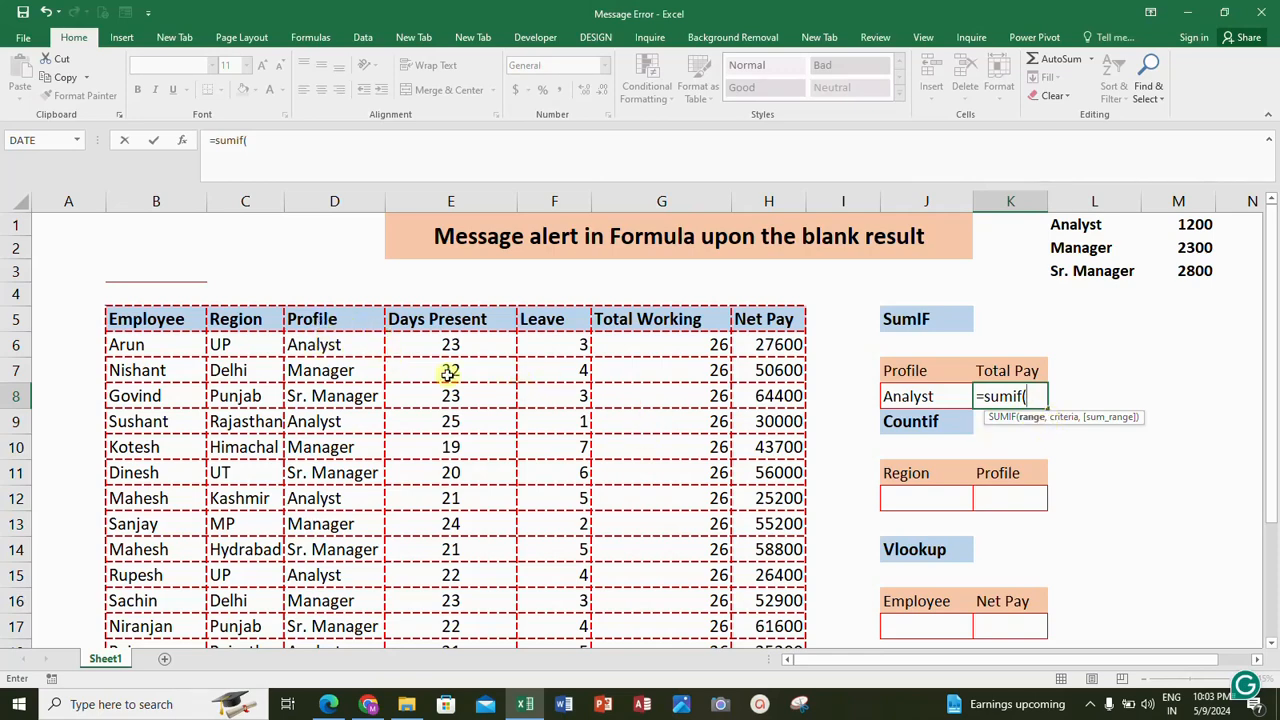
pyautogui.moveTo(345, 321); pyautogui.dragTo(337, 583)
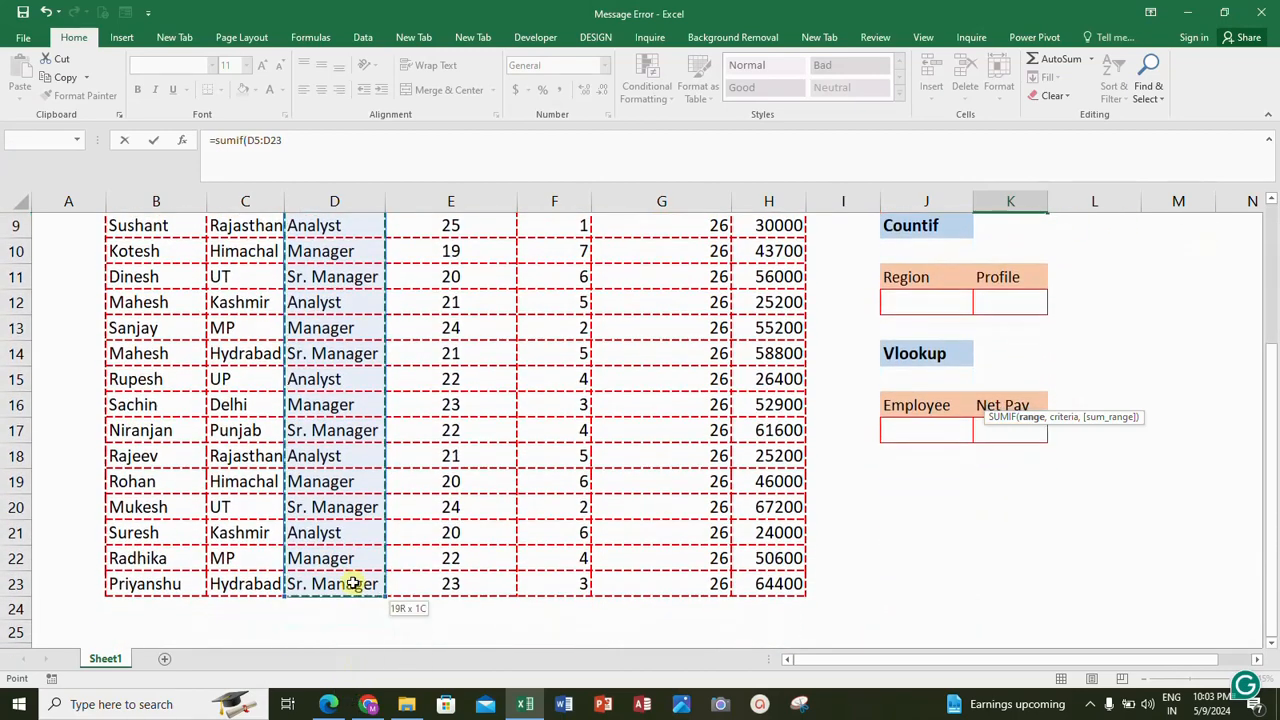
pyautogui.scroll(3, 500, 583)
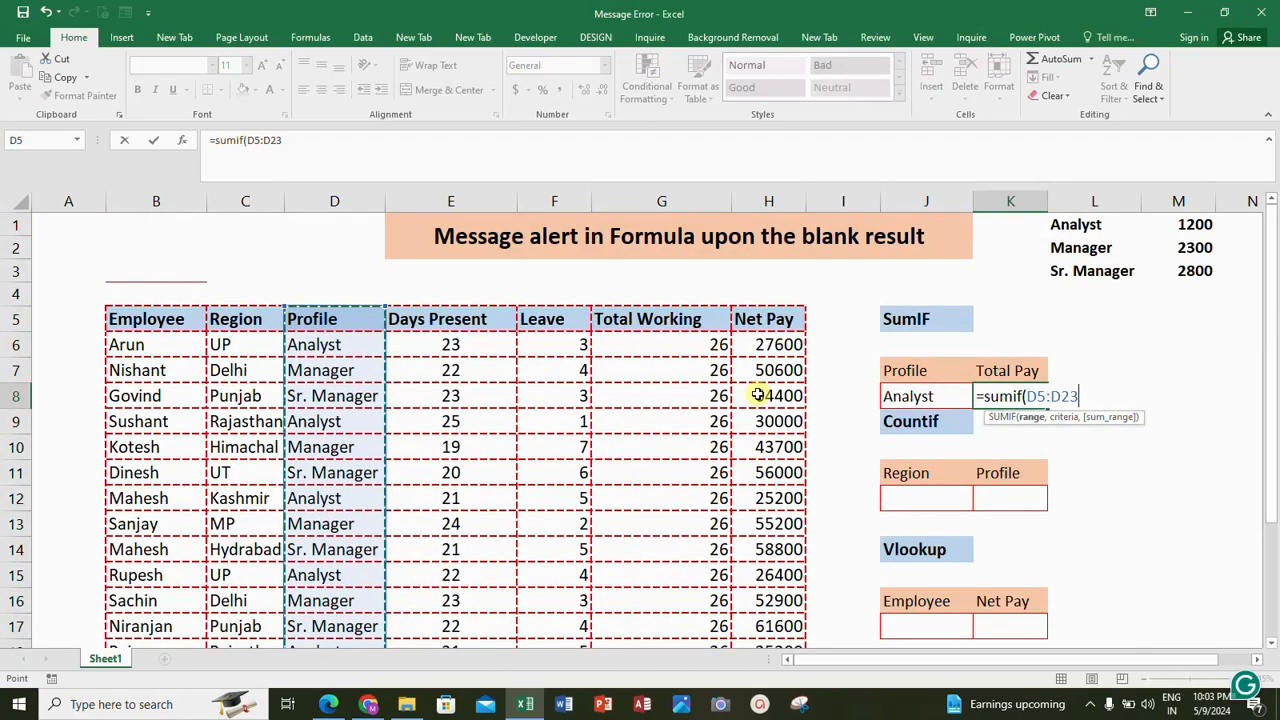
# Complete the SUMIF in K8 with J8 as the criteria and Net Pay H5:H23 as the sum range.
pyautogui.write(',')
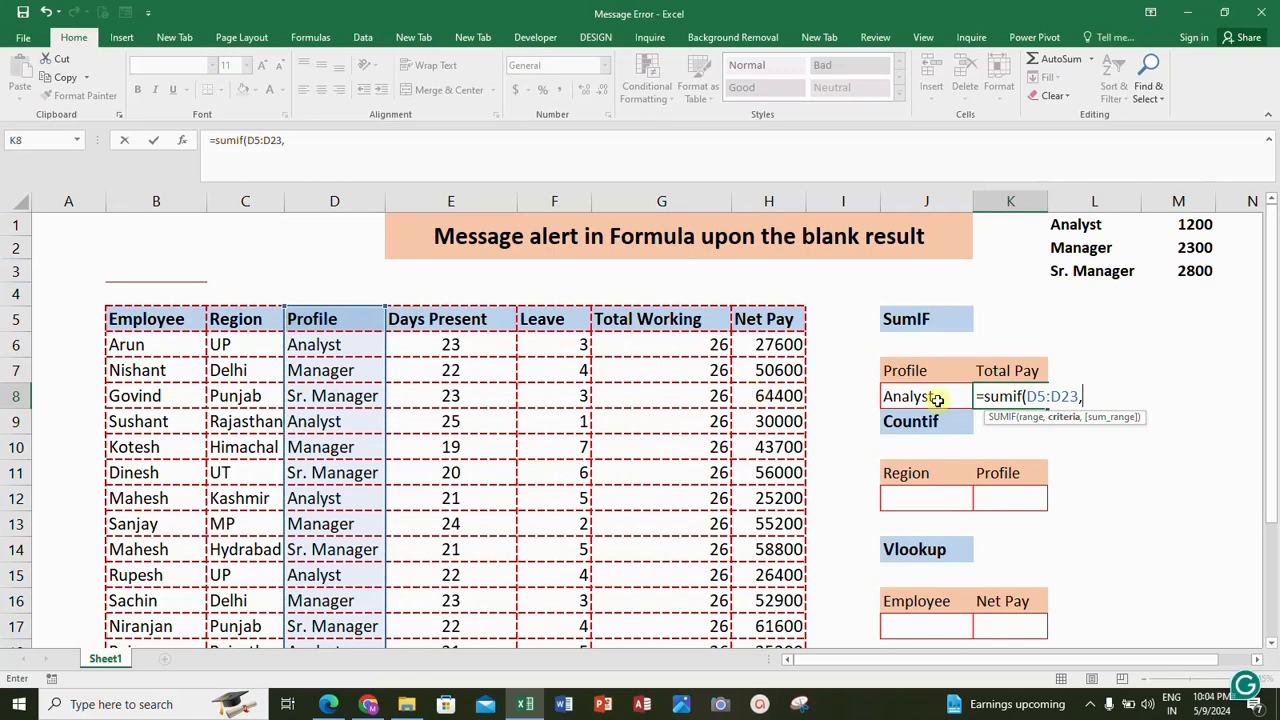
pyautogui.click(908, 397)
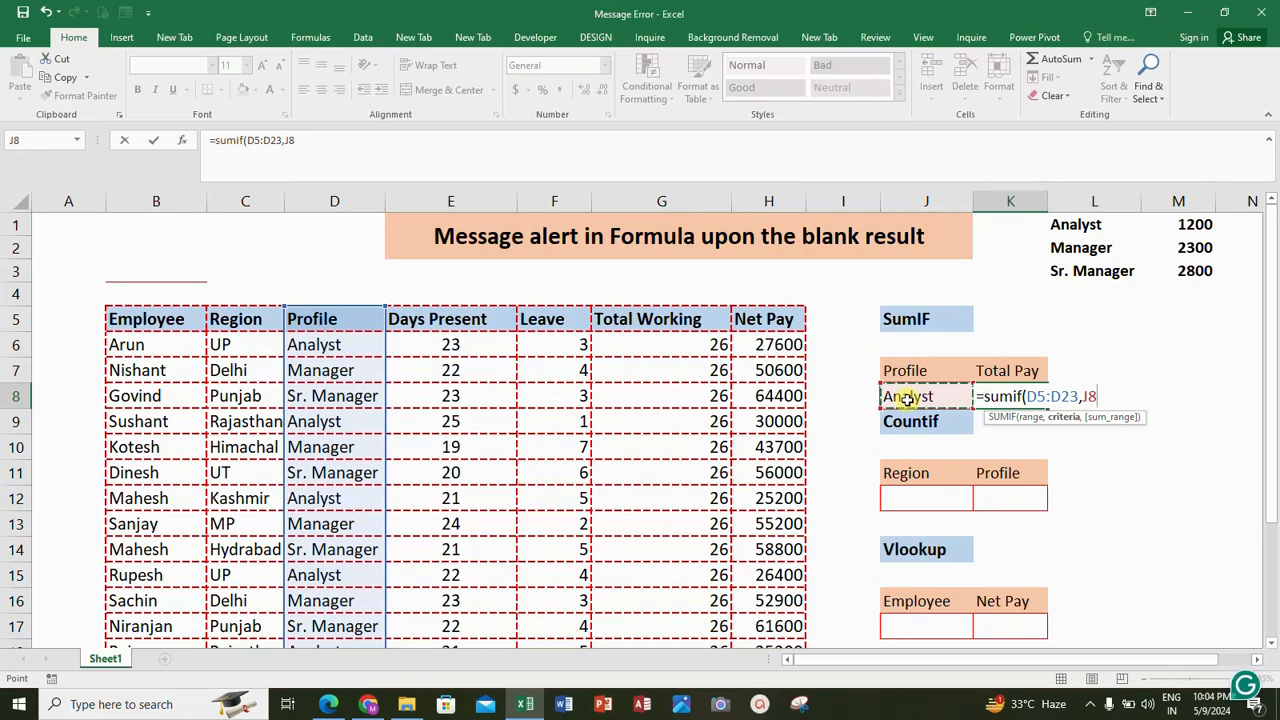
pyautogui.write(',')
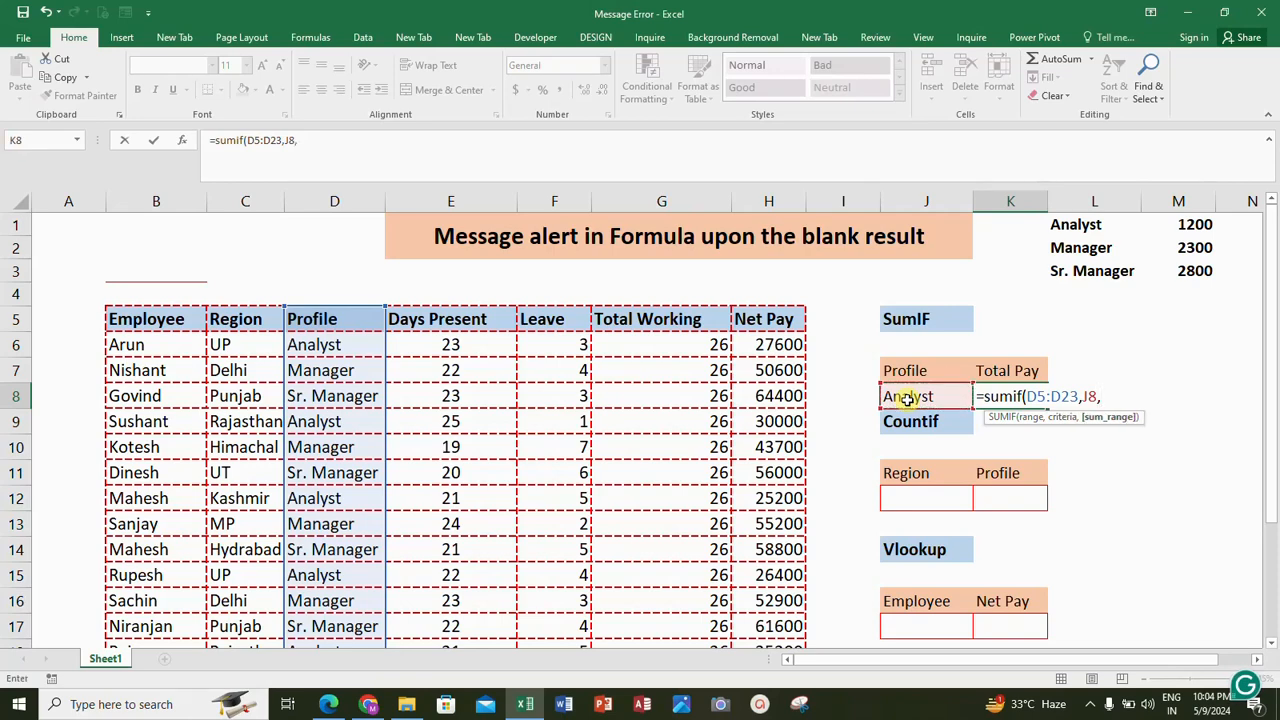
pyautogui.moveTo(771, 323); pyautogui.dragTo(795, 603)
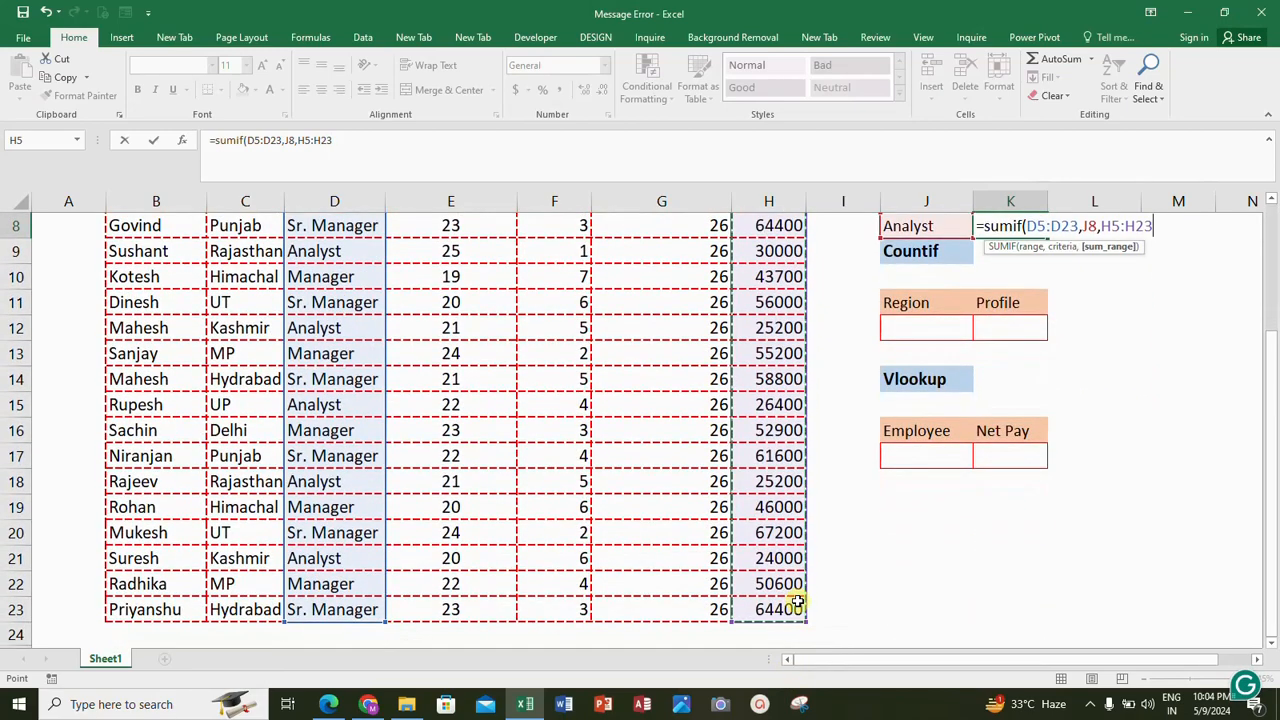
pyautogui.write(')')
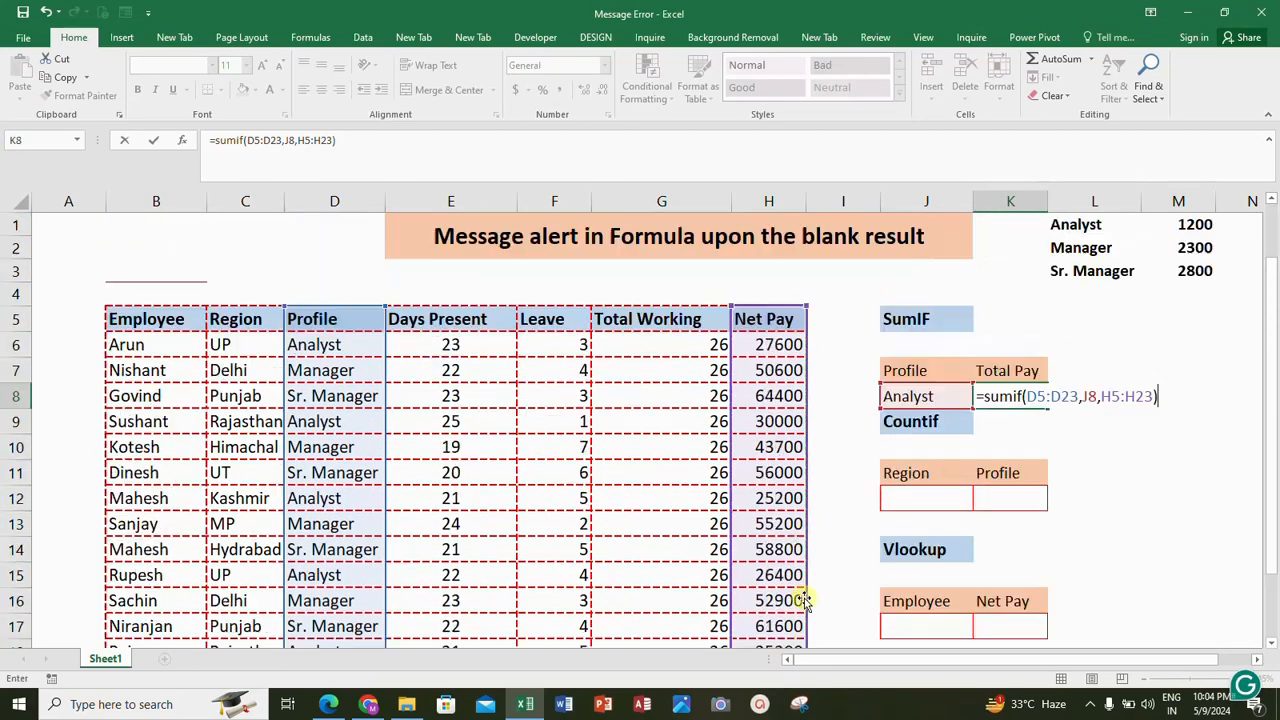
pyautogui.press('Return')
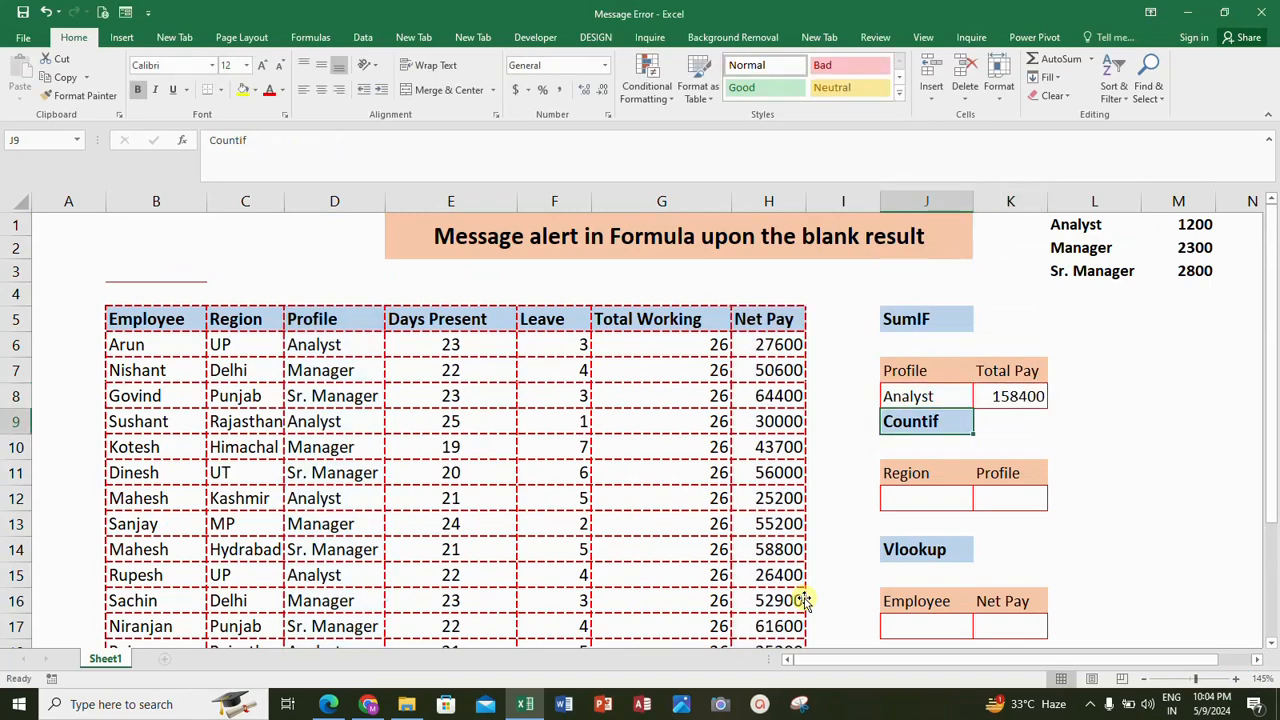
# Locate each Analyst entry in the Profile column that matches the SumIF criterion in J8.
pyautogui.click(915, 396)
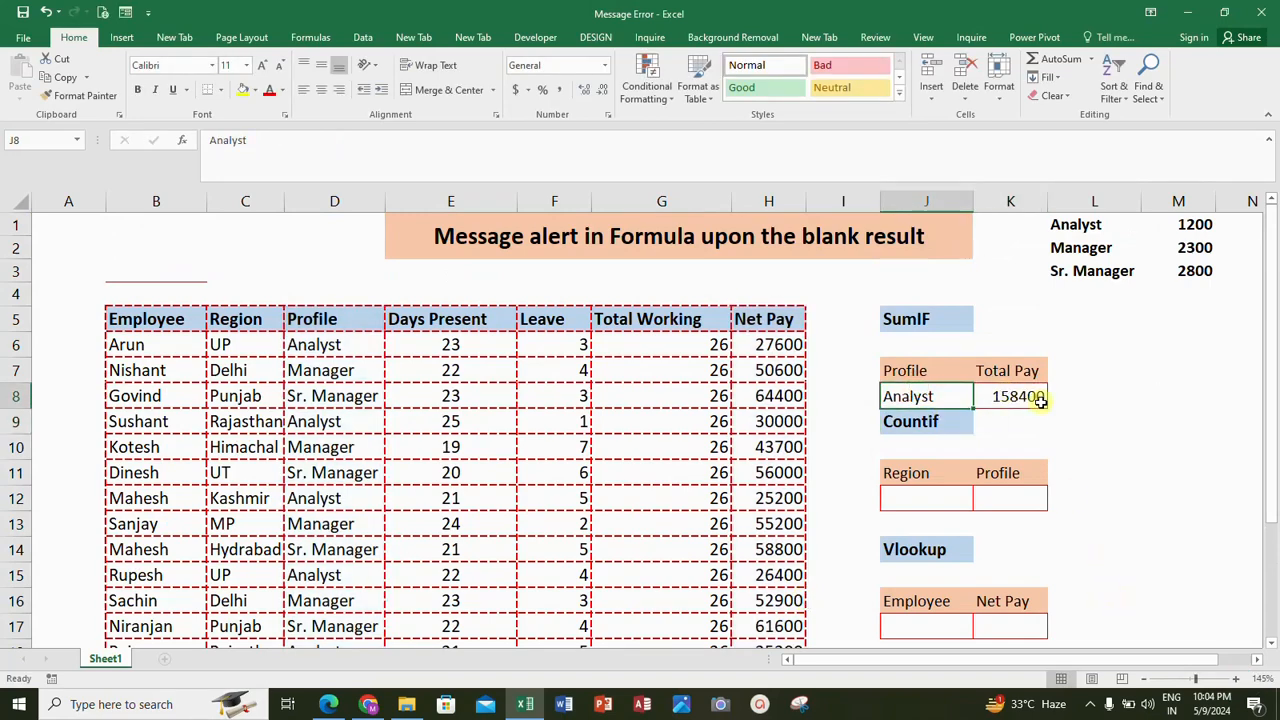
pyautogui.click(330, 349)
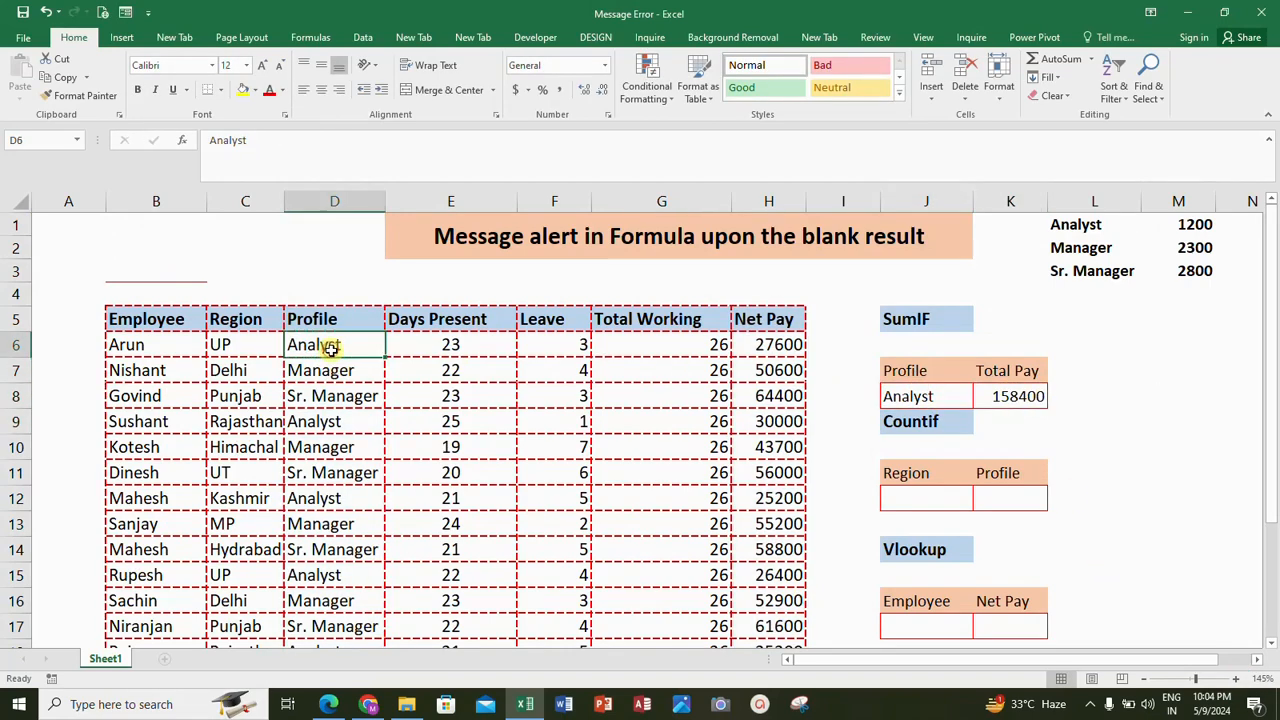
pyautogui.click(345, 425)
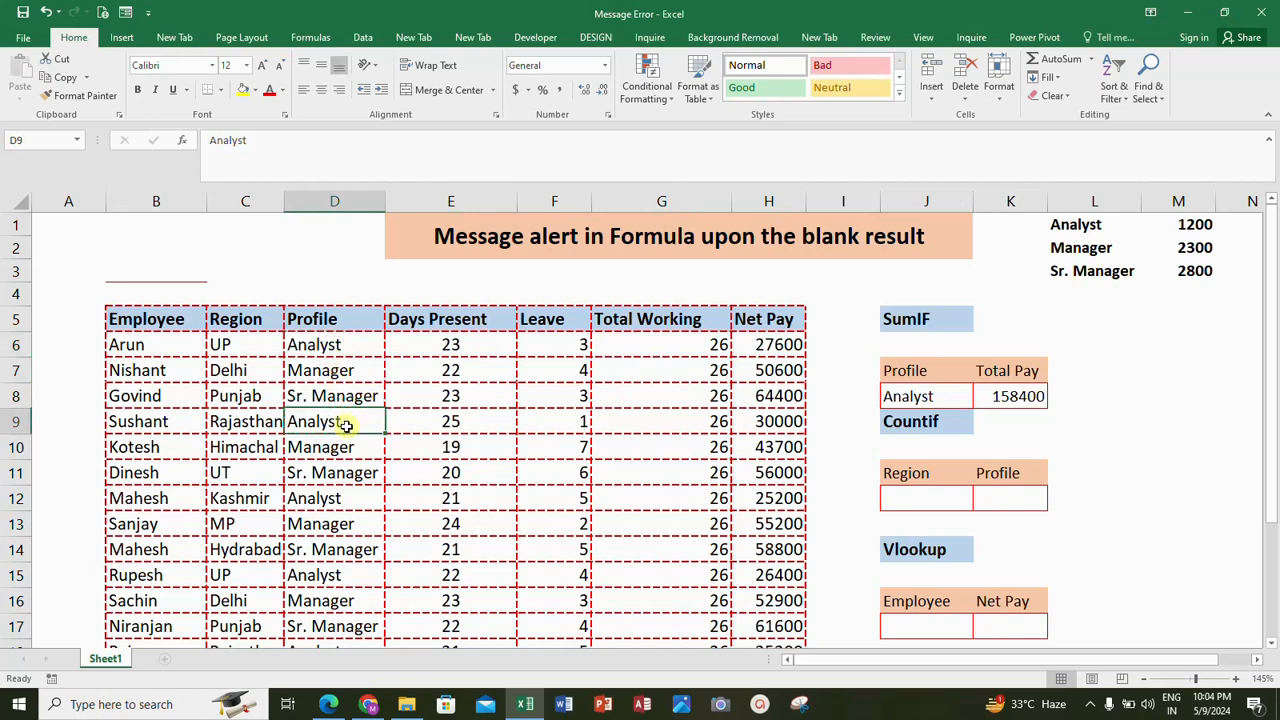
pyautogui.click(332, 498)
pyautogui.scroll(-2, 332, 498)
pyautogui.click(323, 432)
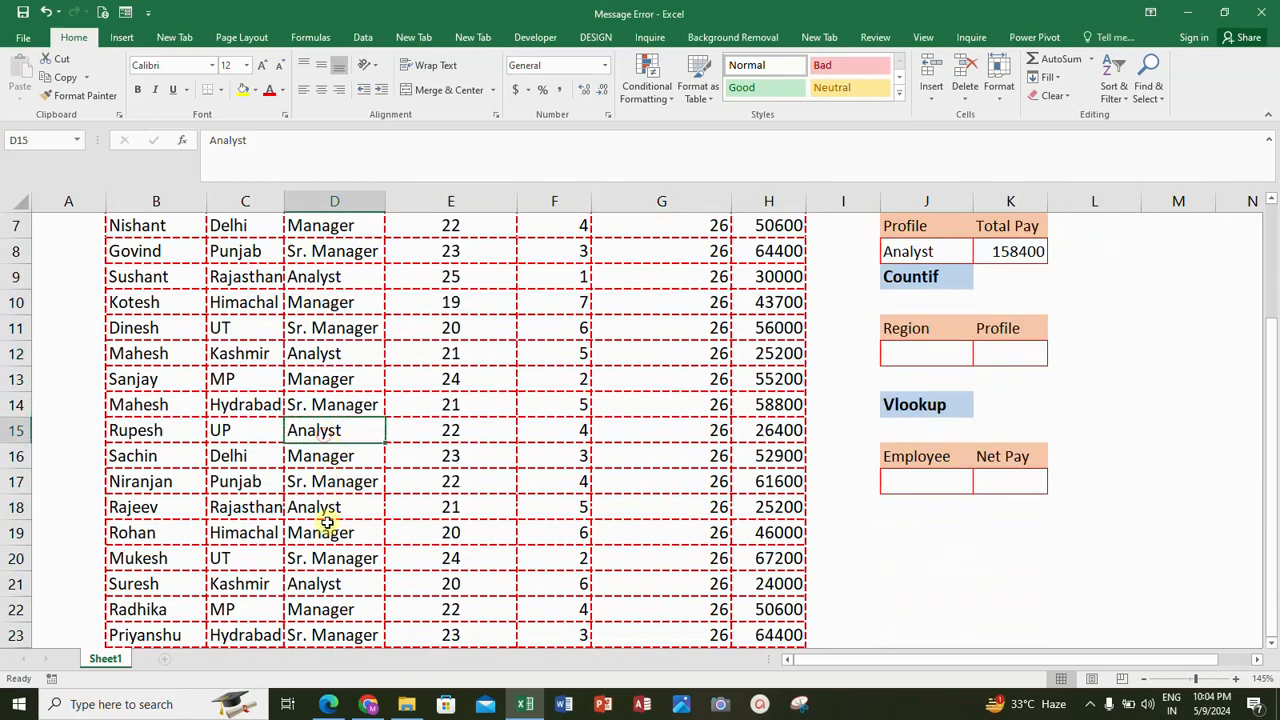
pyautogui.click(333, 508)
pyautogui.scroll(-2, 336, 508)
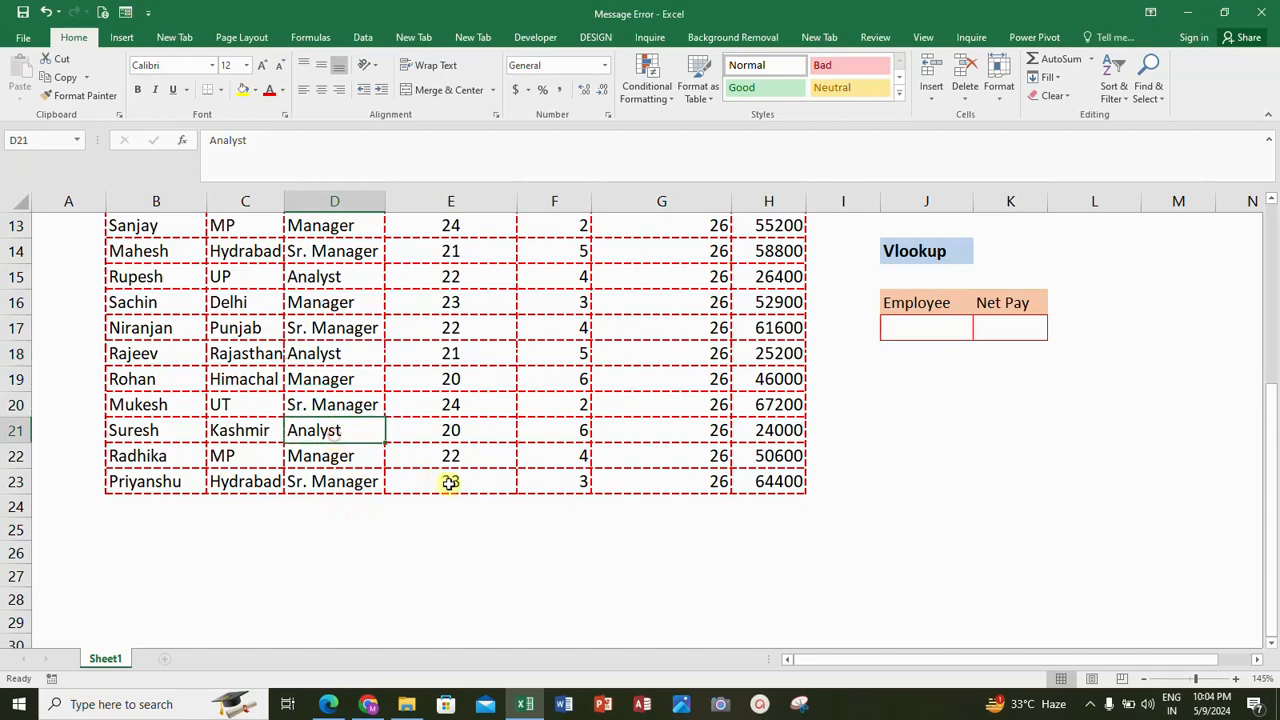
pyautogui.scroll(4, 455, 482)
pyautogui.click(770, 350)
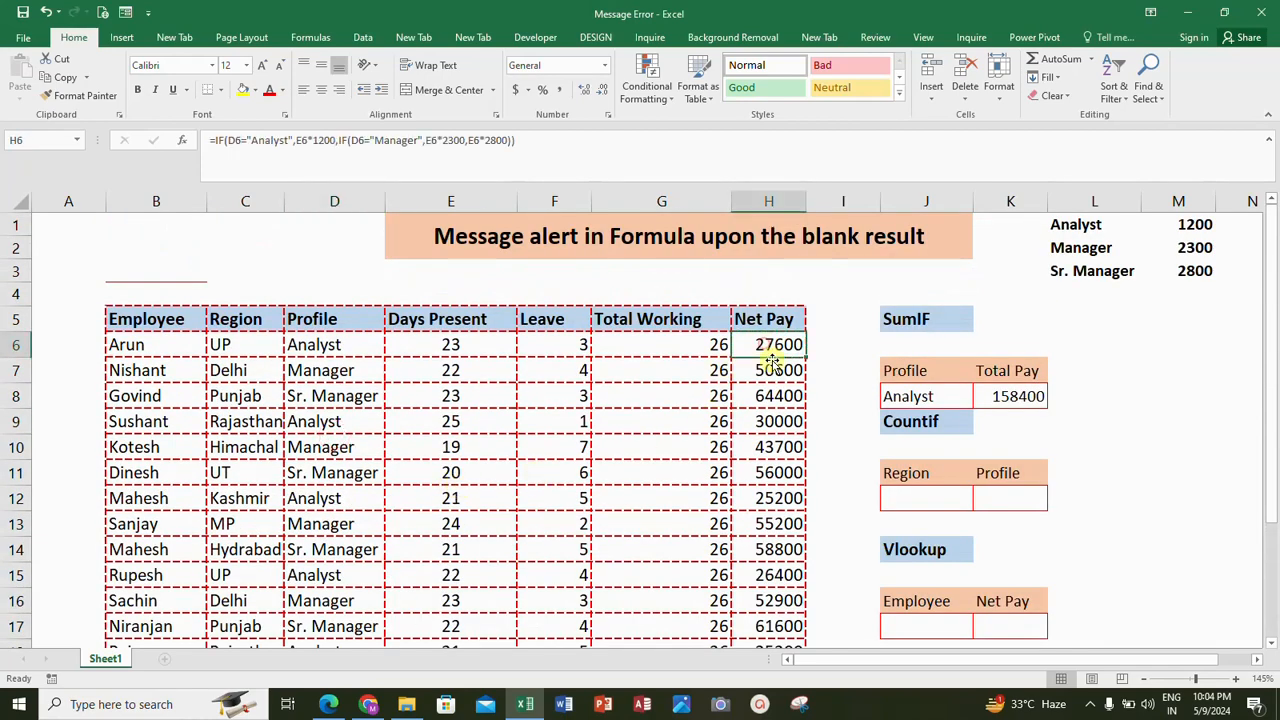
pyautogui.keyDown('ctrl'); pyautogui.click(768, 421); pyautogui.keyUp('ctrl')
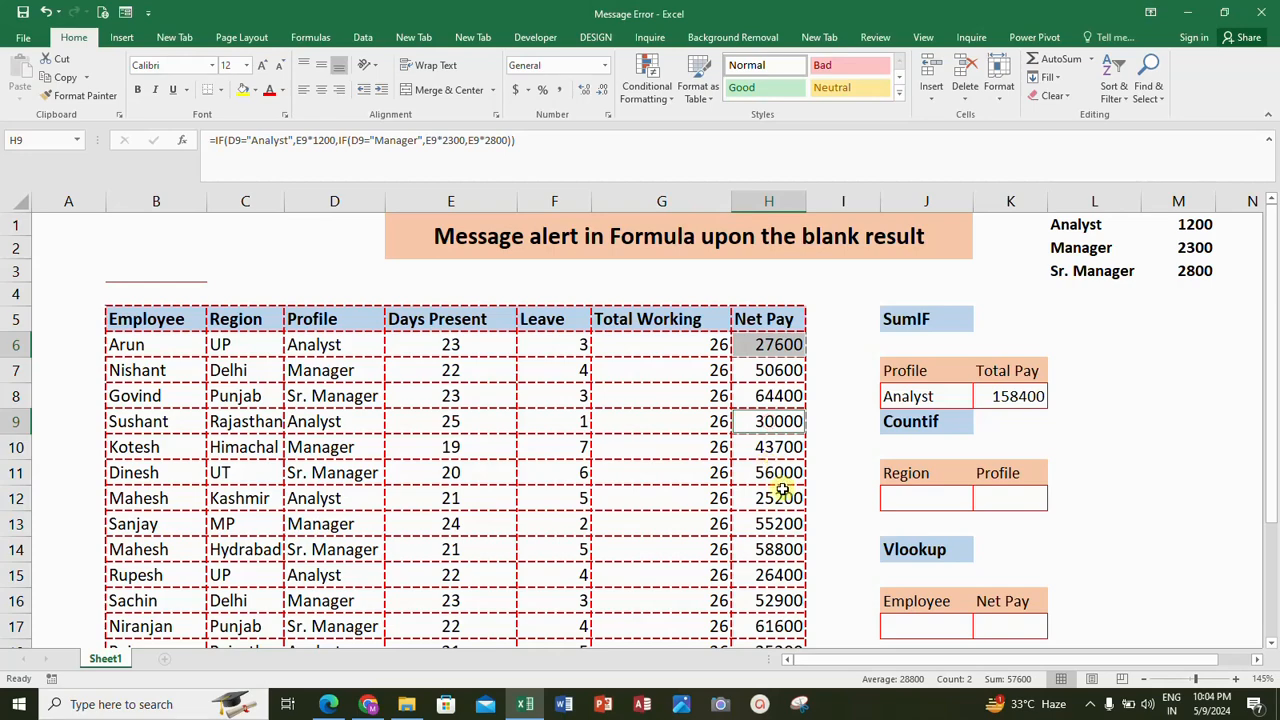
pyautogui.scroll(-1, 781, 456)
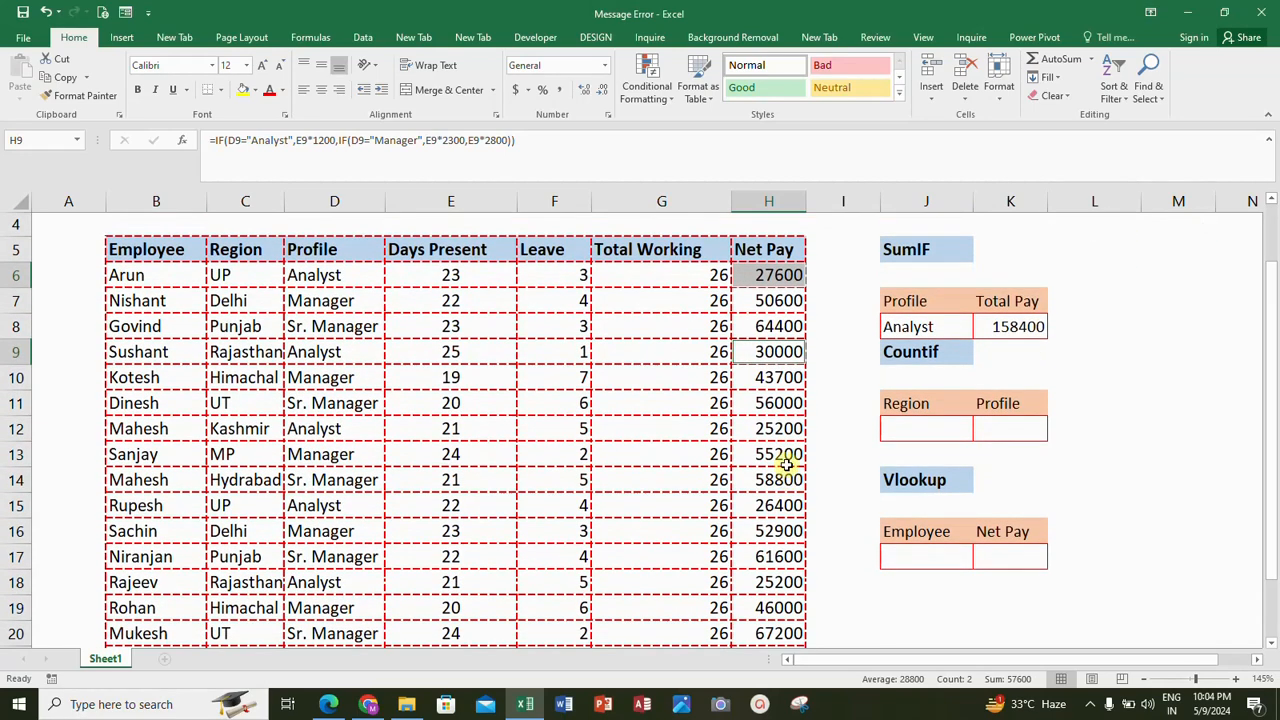
pyautogui.scroll(1, 698, 397)
# Select the Net Pay cells of all Analyst rows together and compare their sum with the Total Pay result in K8.
pyautogui.click(771, 344)
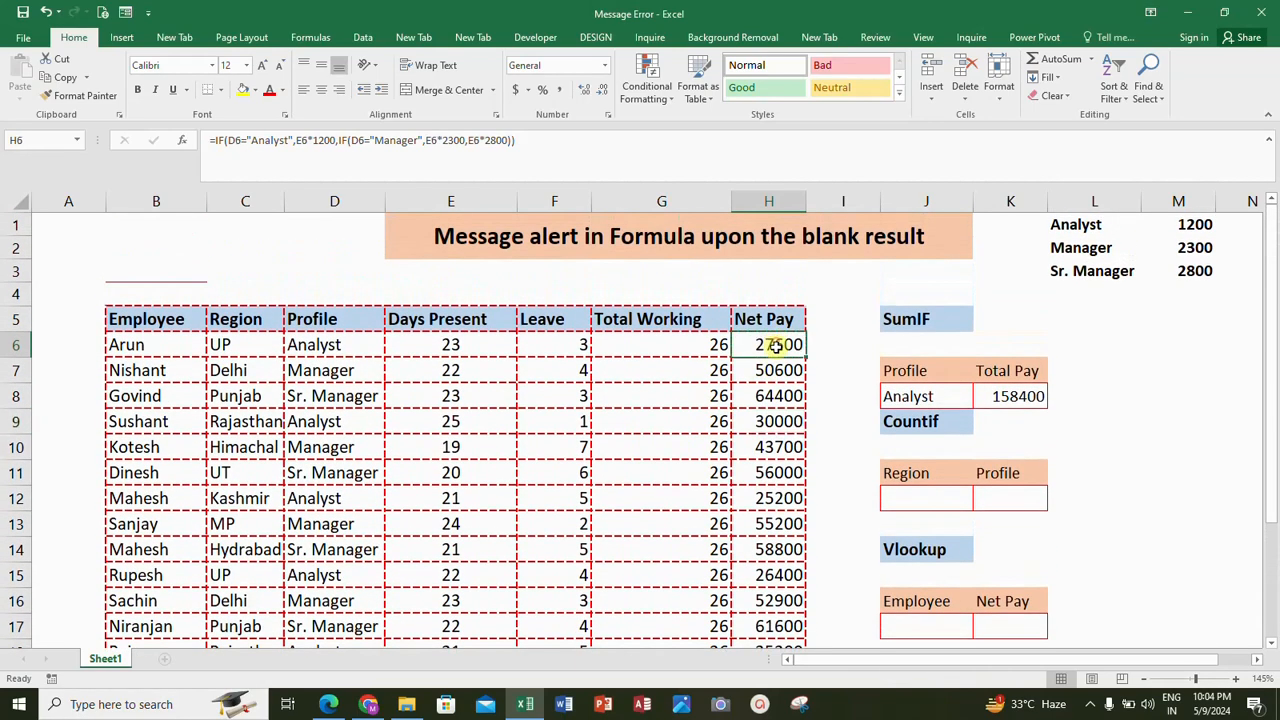
pyautogui.keyDown('ctrl'); pyautogui.click(765, 422); pyautogui.keyUp('ctrl')
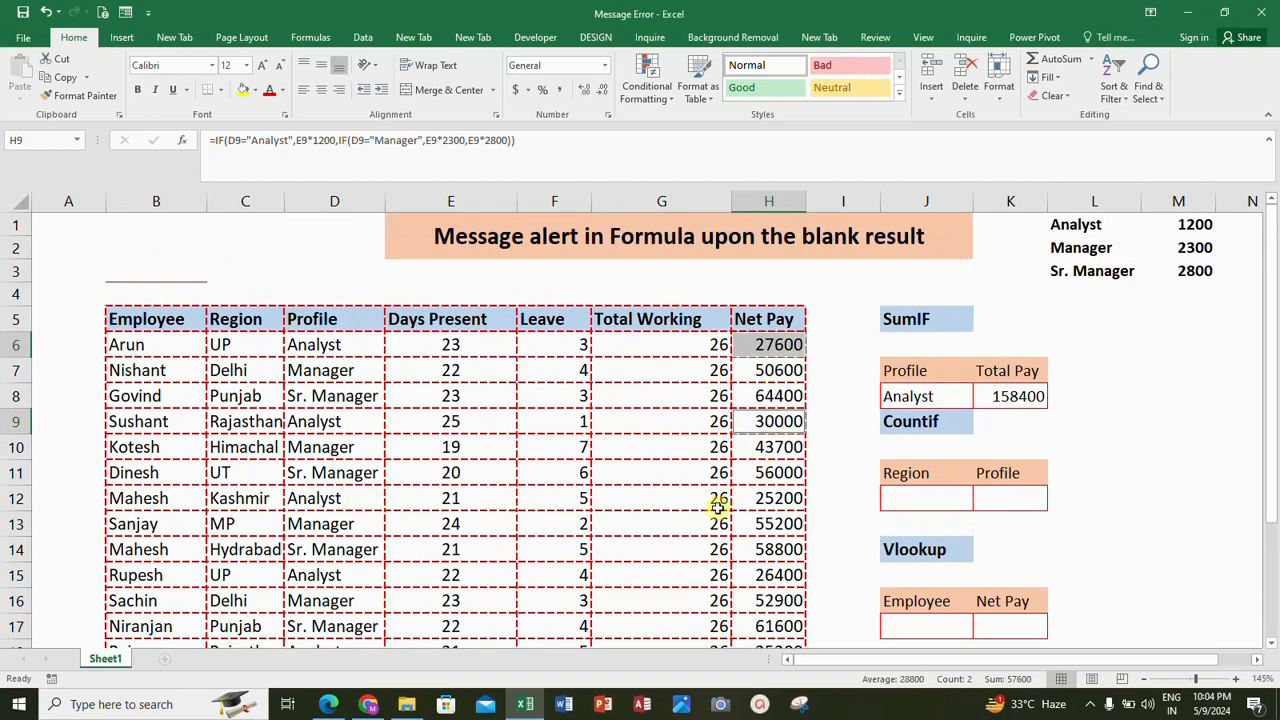
pyautogui.keyDown('ctrl'); pyautogui.click(766, 498); pyautogui.keyUp('ctrl')
pyautogui.scroll(-1, 730, 530)
pyautogui.scroll(-2, 730, 538)
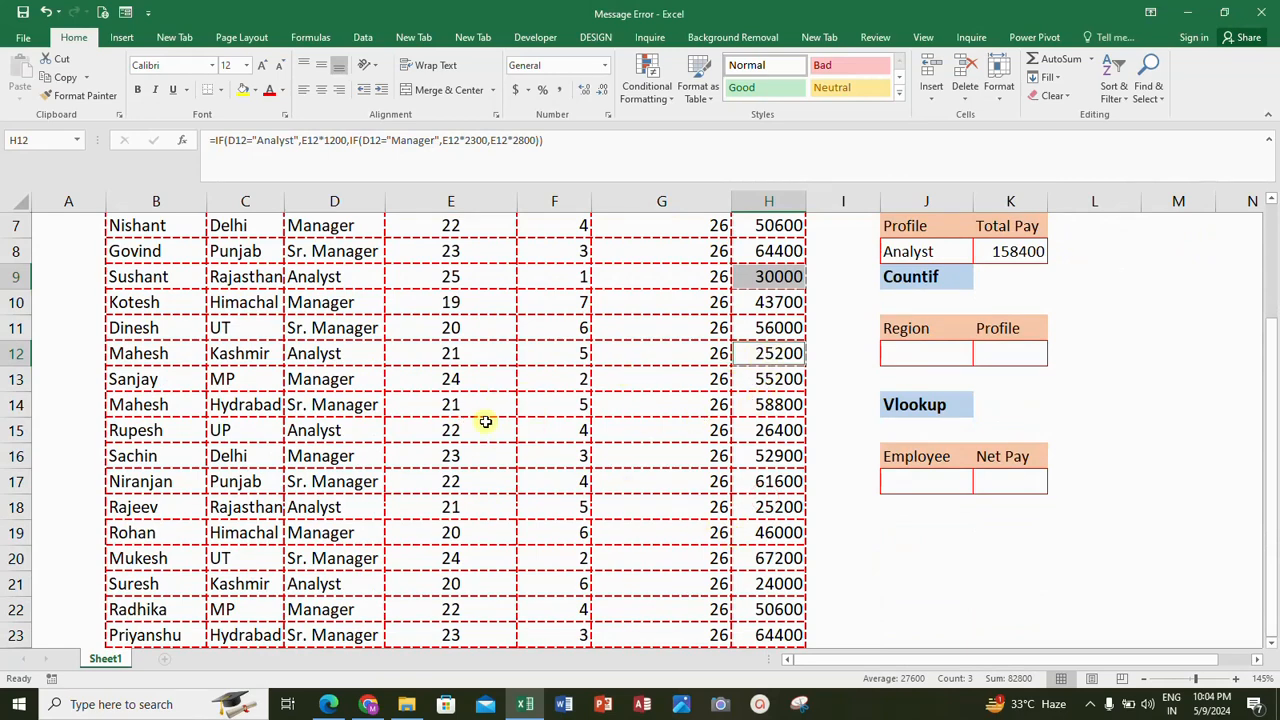
pyautogui.keyDown('ctrl'); pyautogui.click(776, 430); pyautogui.keyUp('ctrl')
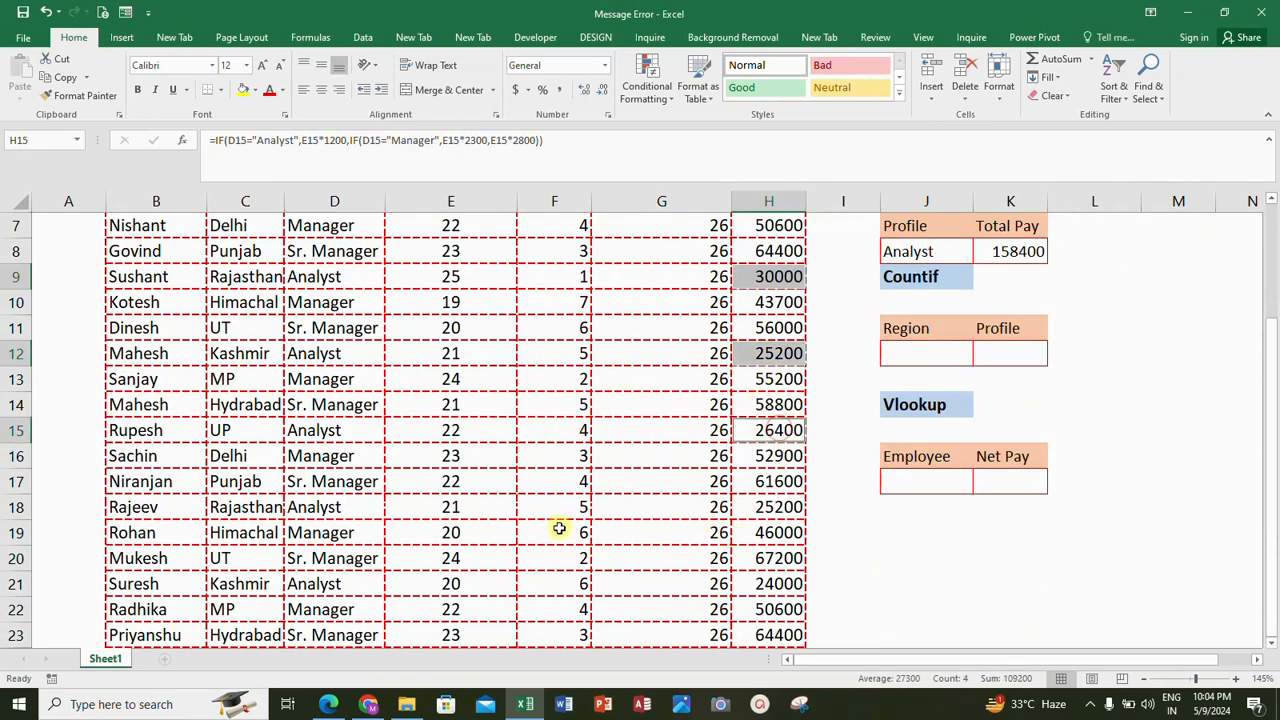
pyautogui.keyDown('ctrl'); pyautogui.click(764, 507); pyautogui.keyUp('ctrl')
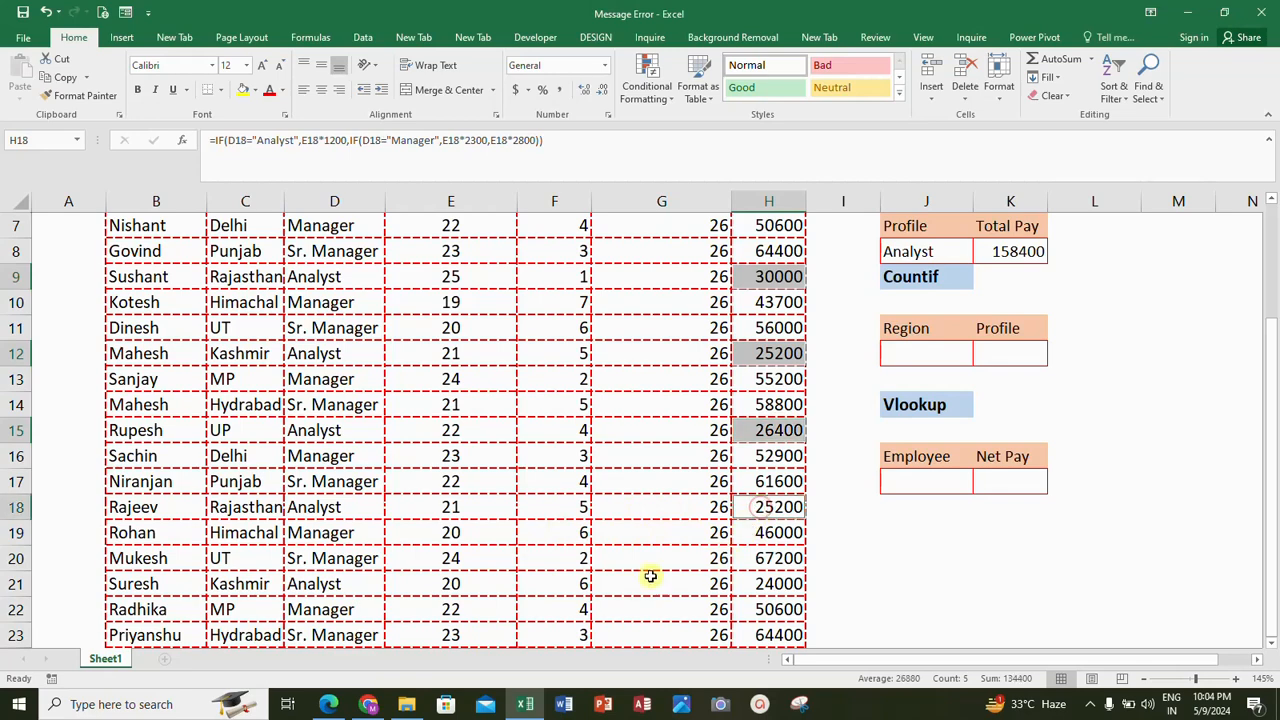
pyautogui.scroll(-1, 645, 565)
pyautogui.keyDown('ctrl'); pyautogui.click(775, 507); pyautogui.keyUp('ctrl')
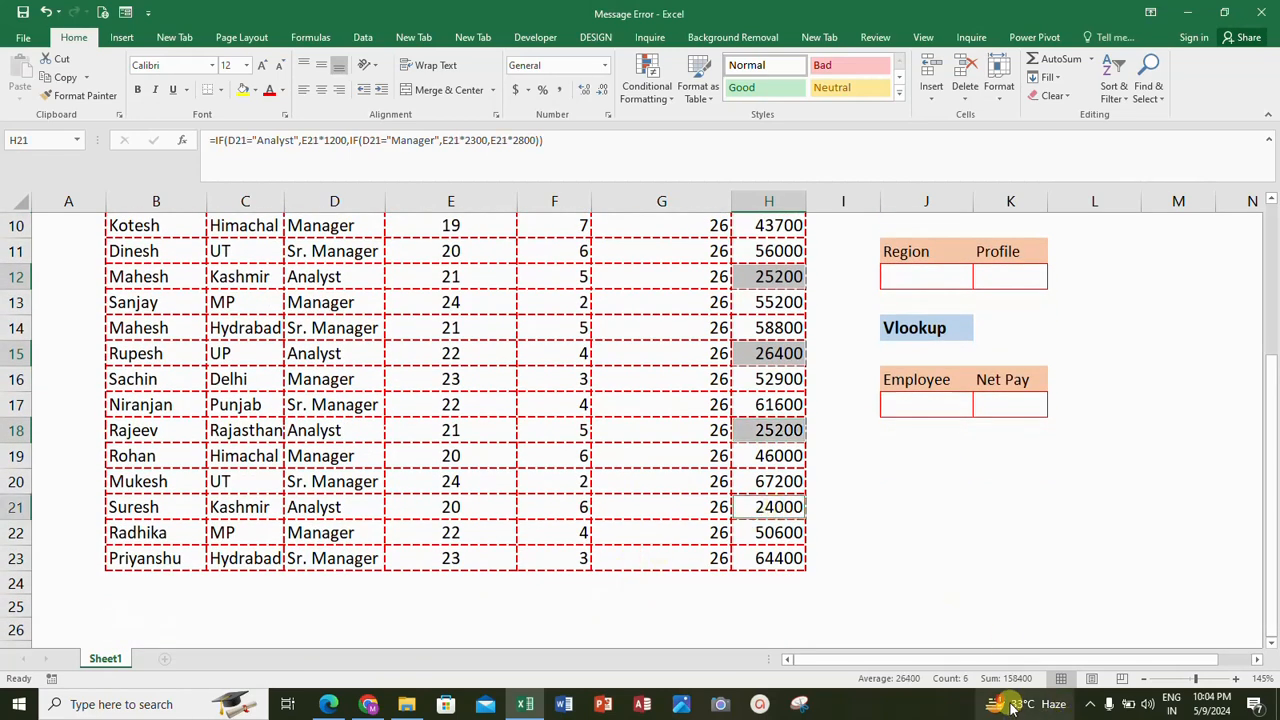
pyautogui.scroll(3, 1003, 642)
pyautogui.scroll(-3, 1003, 642)
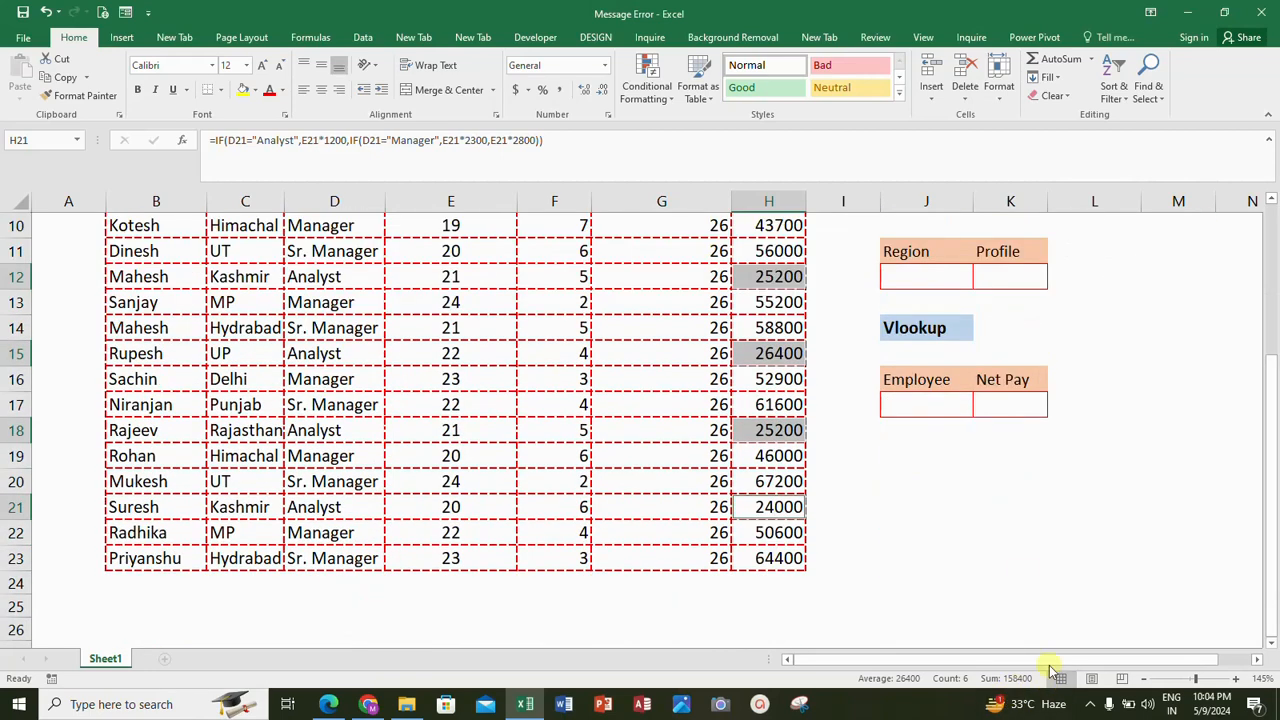
pyautogui.scroll(3, 1012, 590)
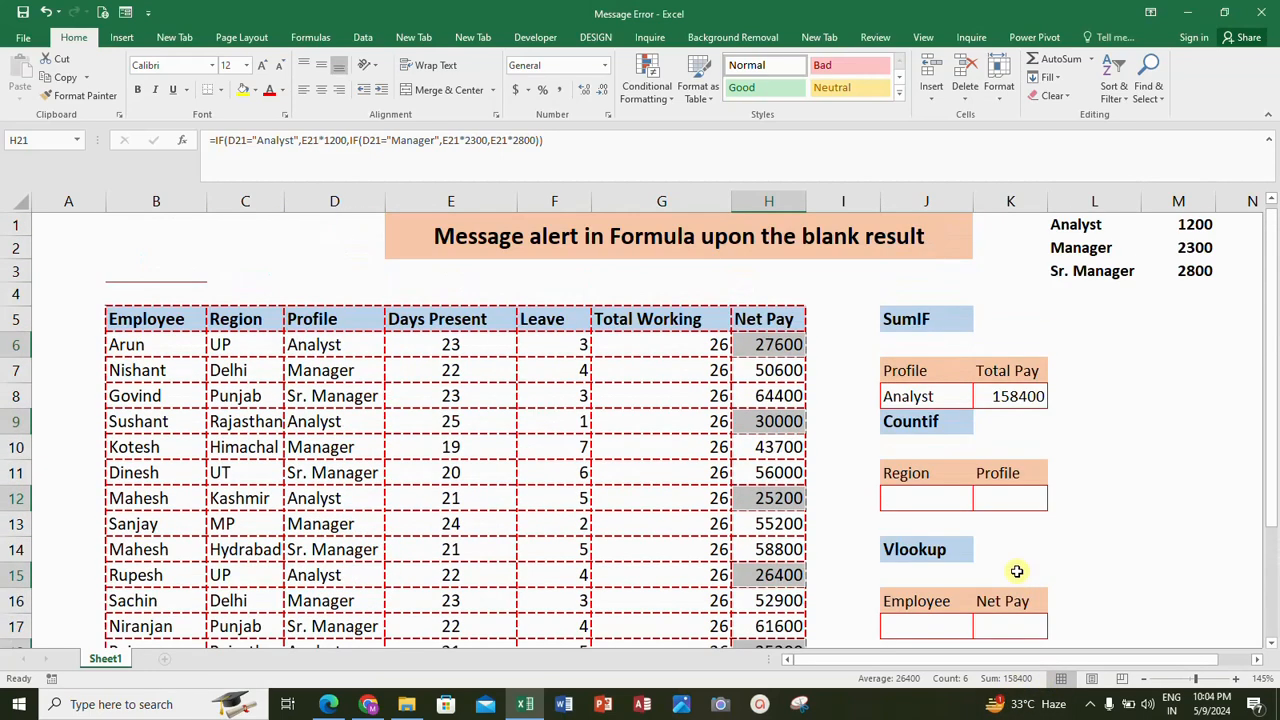
# Change the profile in cell J8 of the SumIF table to Manager.
pyautogui.click(1018, 397)
pyautogui.click(930, 397)
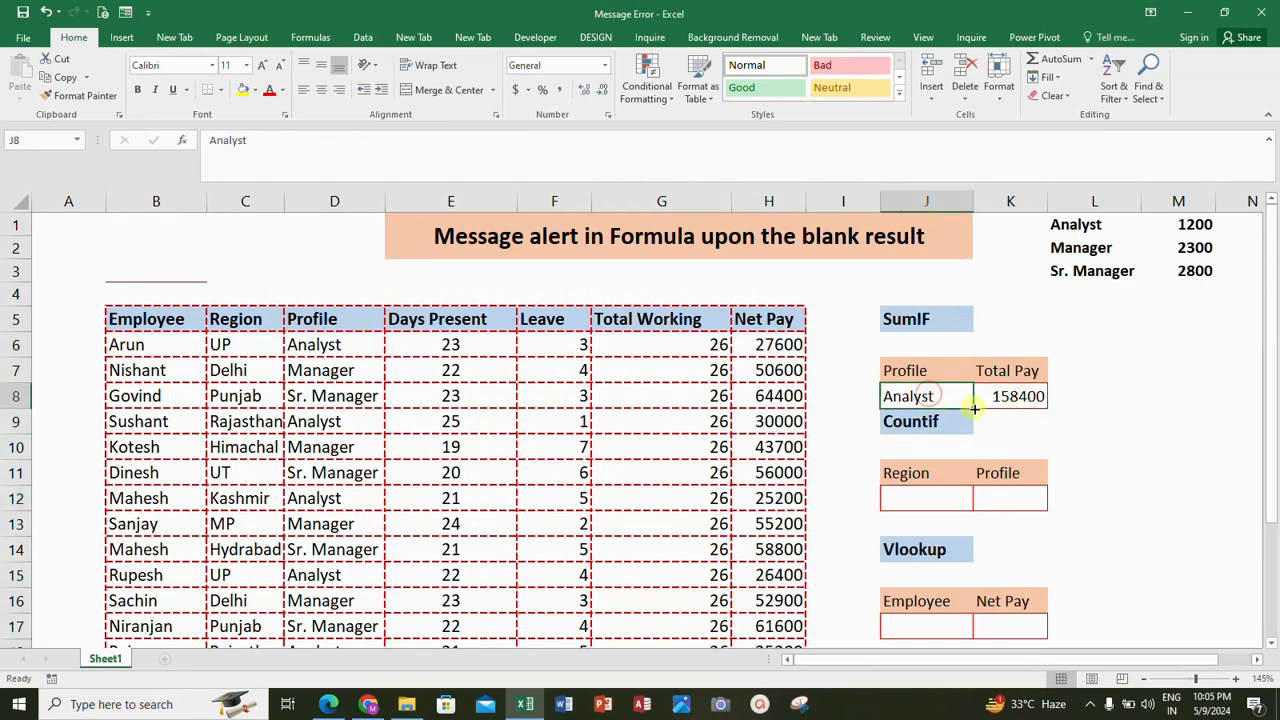
pyautogui.write('Manager')
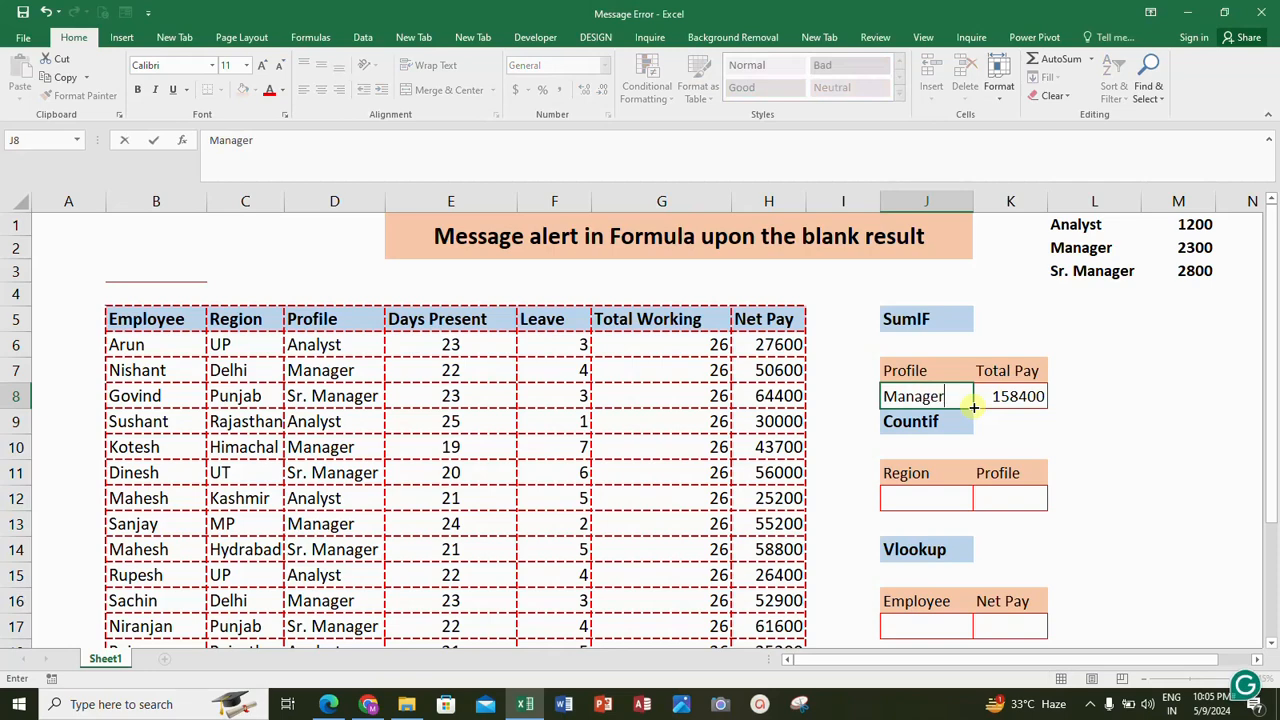
pyautogui.press('Return')
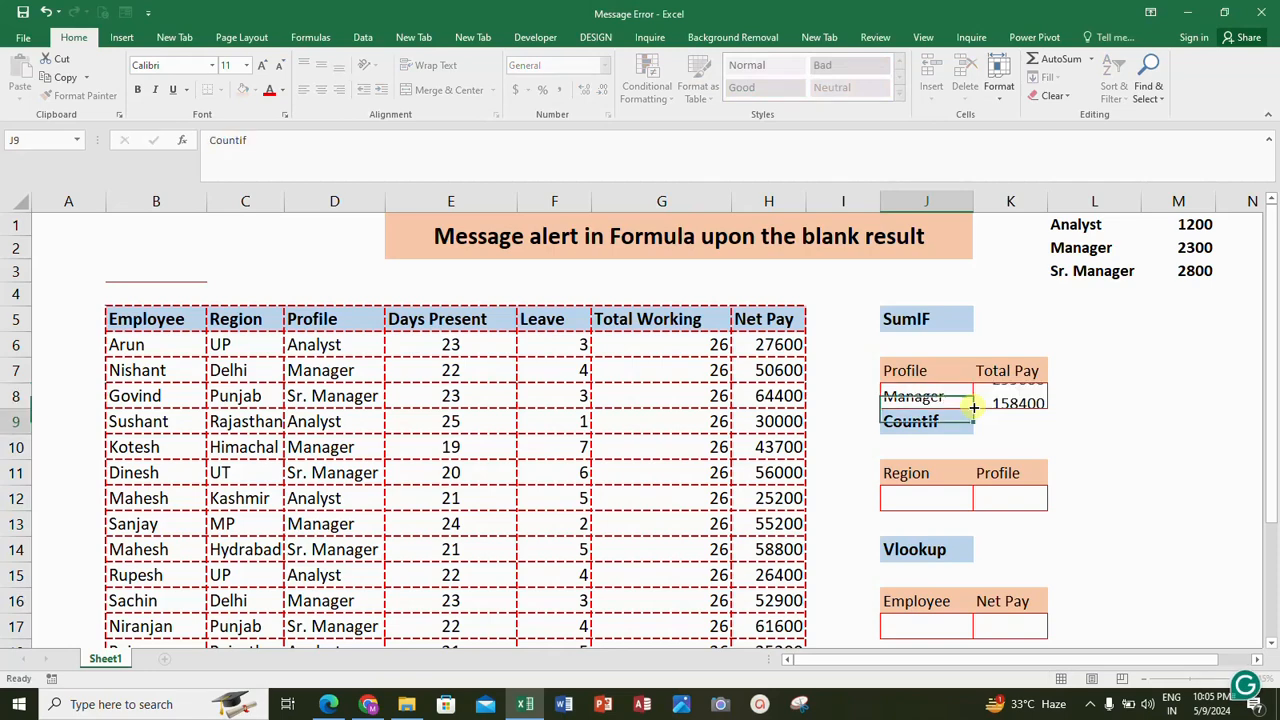
# Set the profile in J8 to Product manager and check it against the Profile column and the Total Pay result.
pyautogui.click(898, 392)
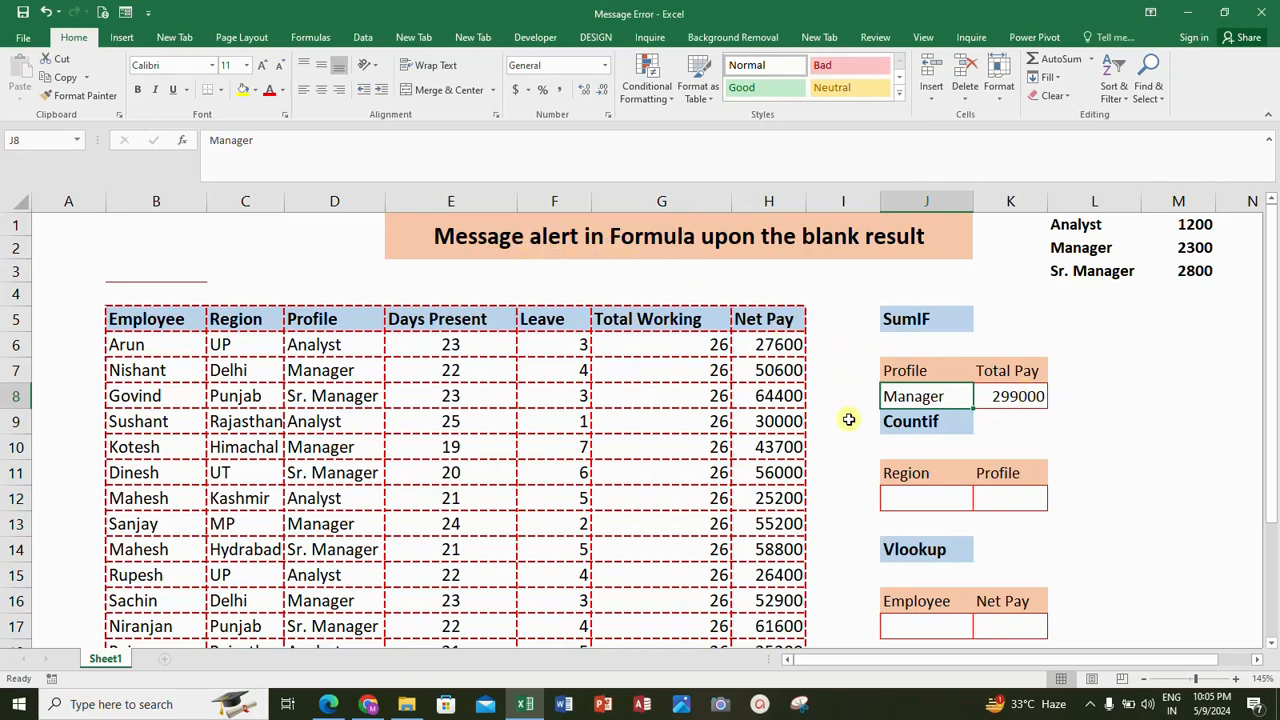
pyautogui.write('P')
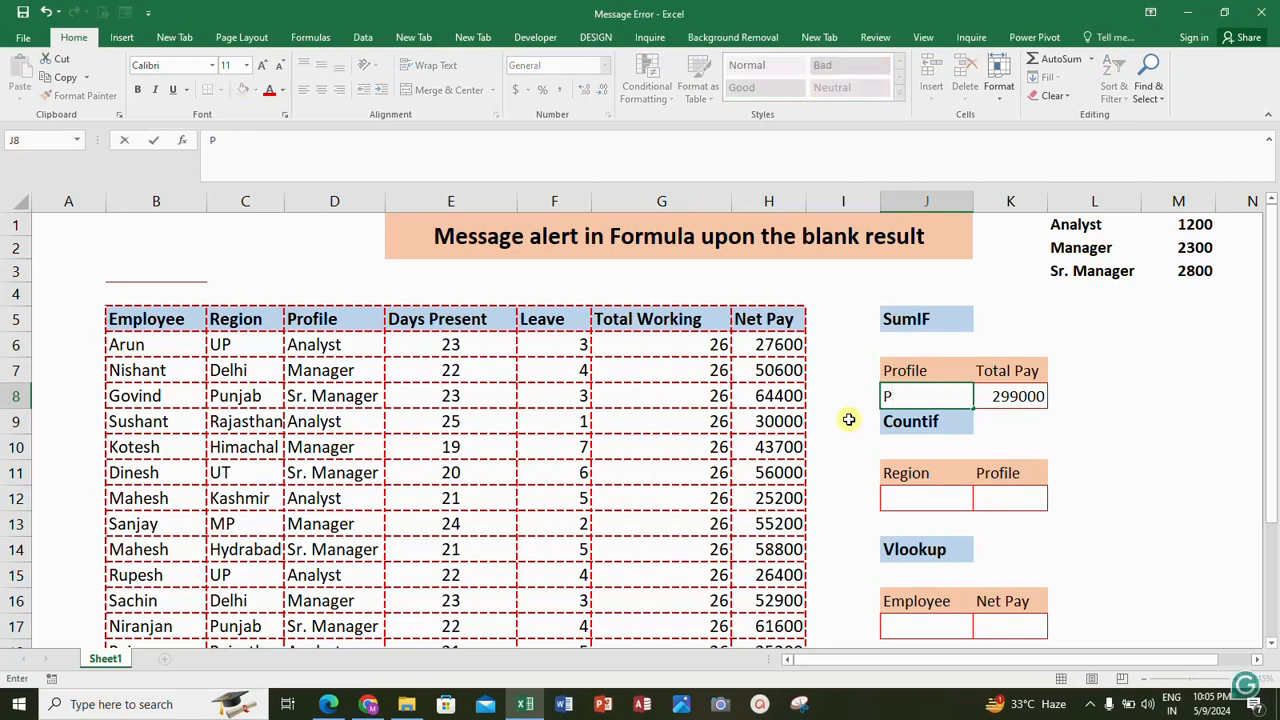
pyautogui.write('roduct')
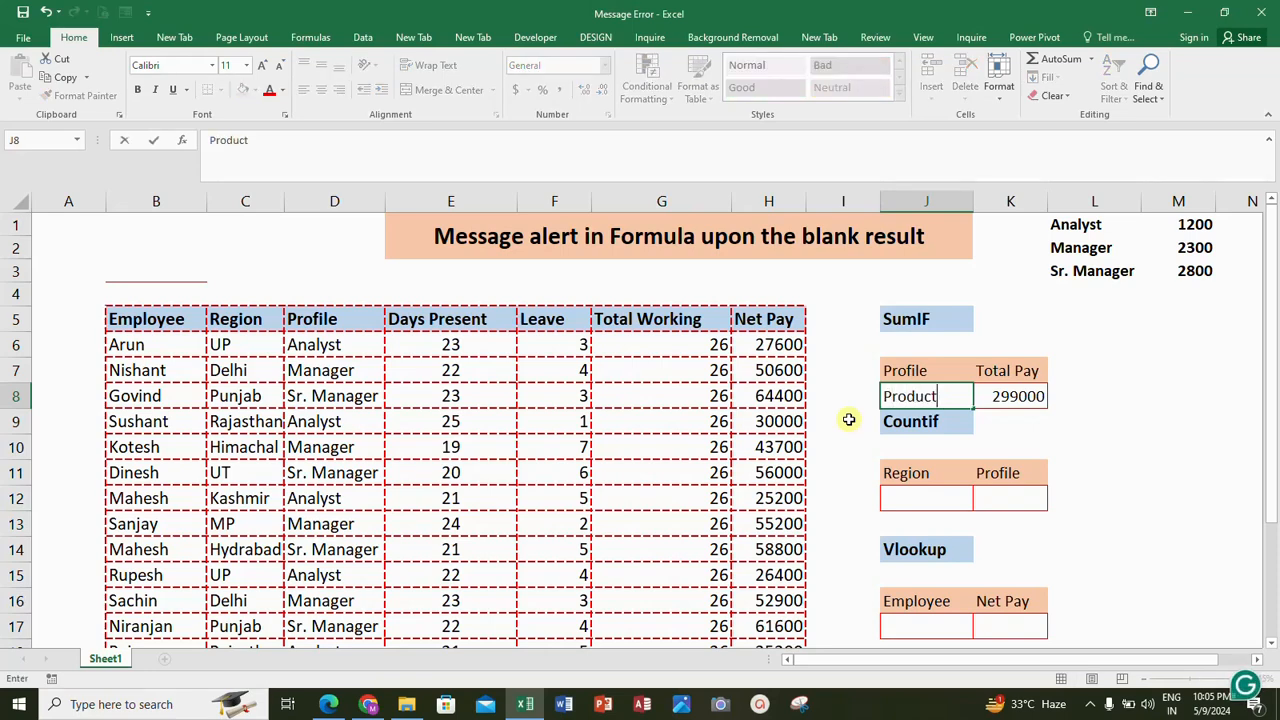
pyautogui.write(' manager')
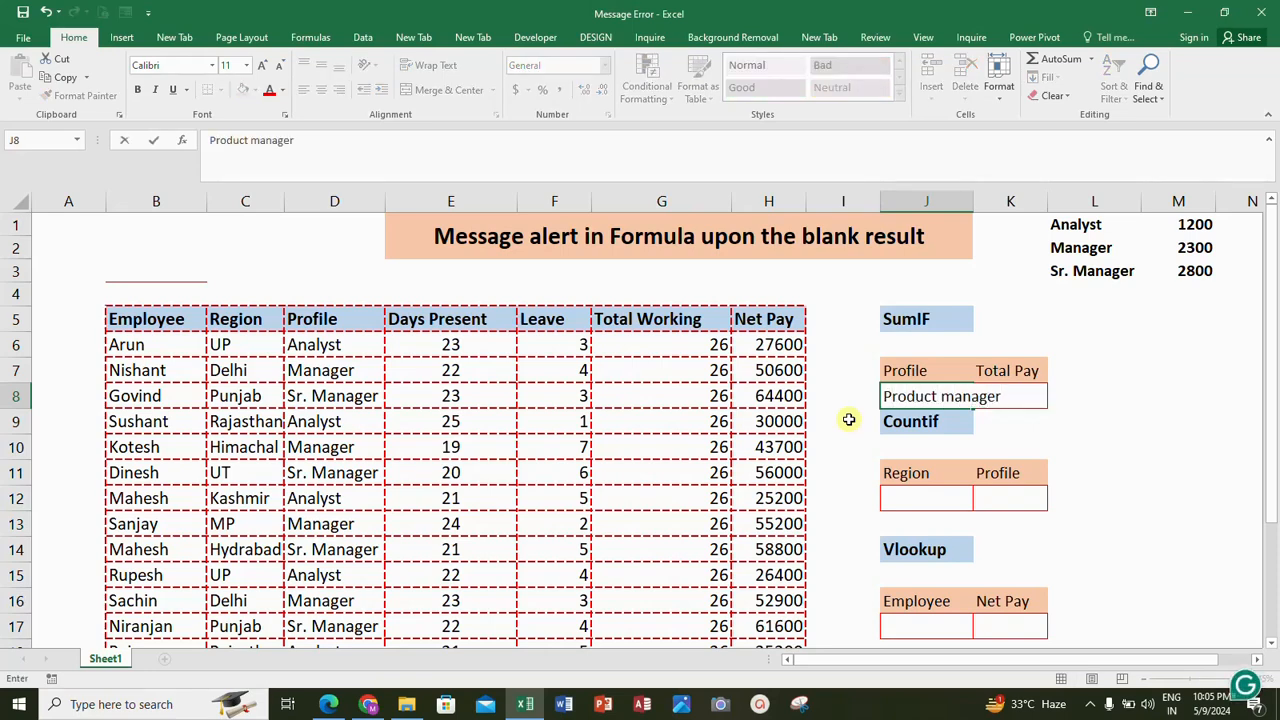
pyautogui.press('Return')
pyautogui.click(927, 398)
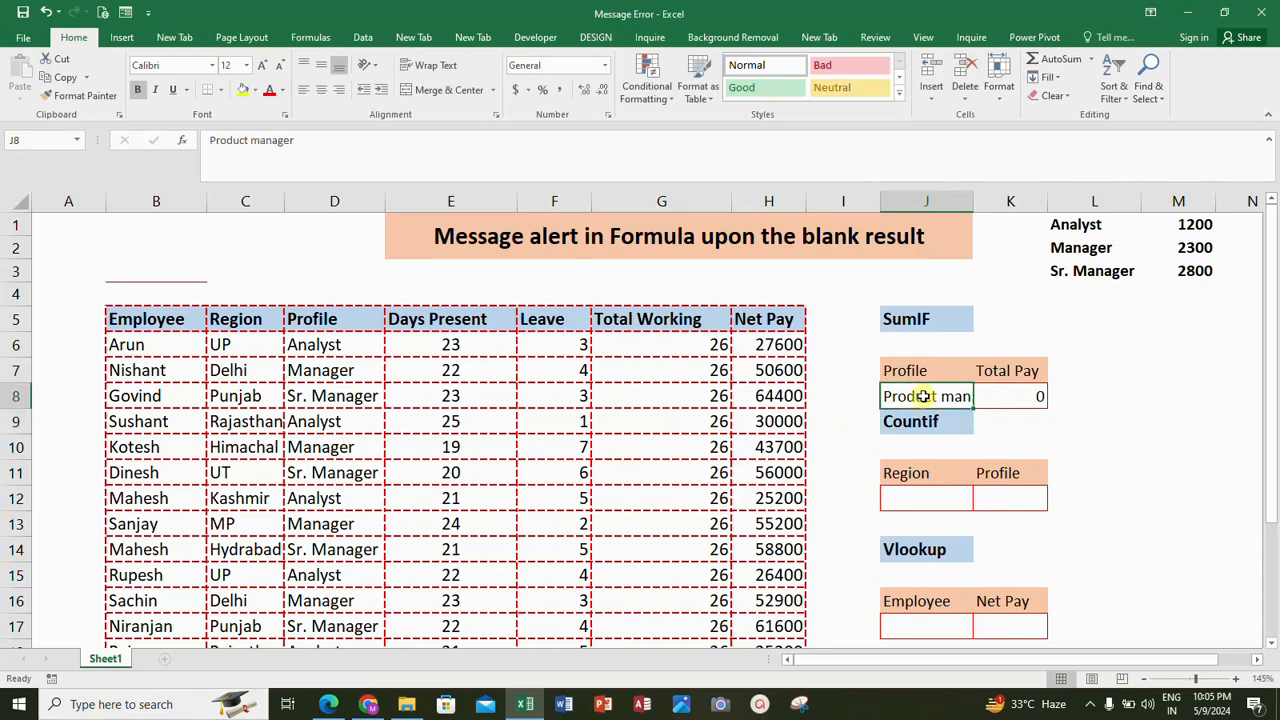
pyautogui.moveTo(336, 346); pyautogui.dragTo(330, 525)
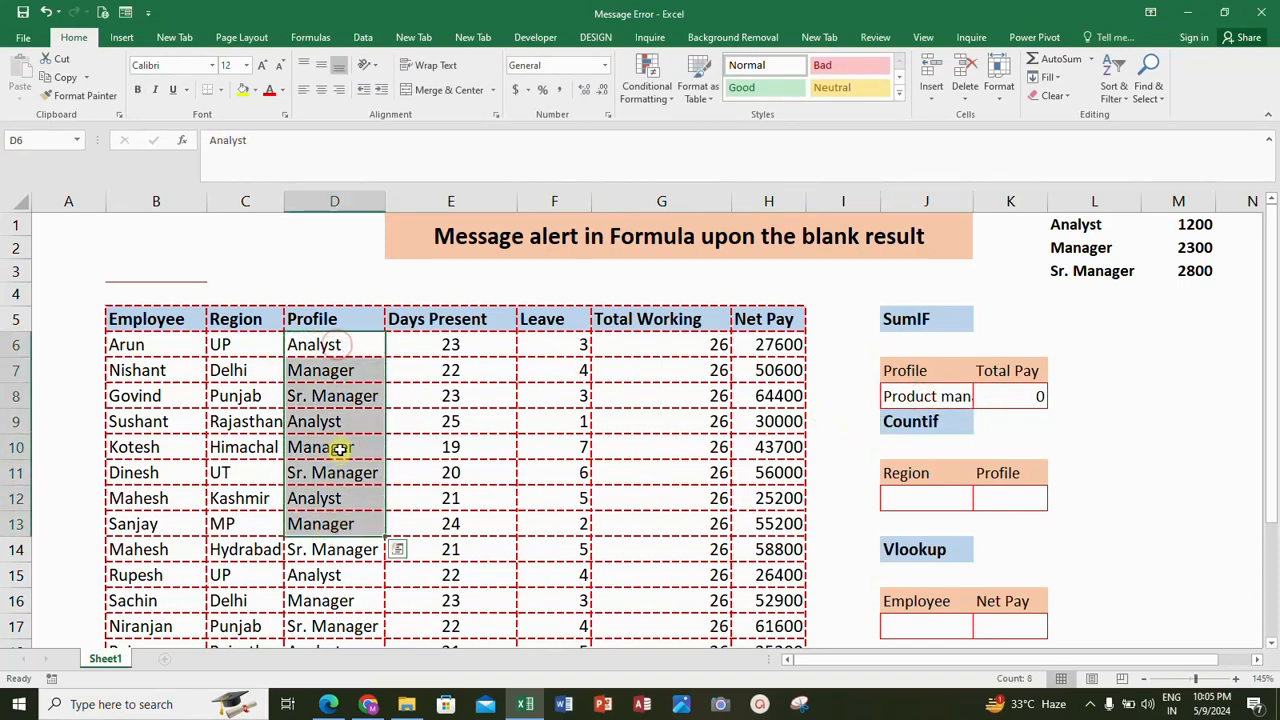
pyautogui.click(1000, 396)
pyautogui.click(1092, 396)
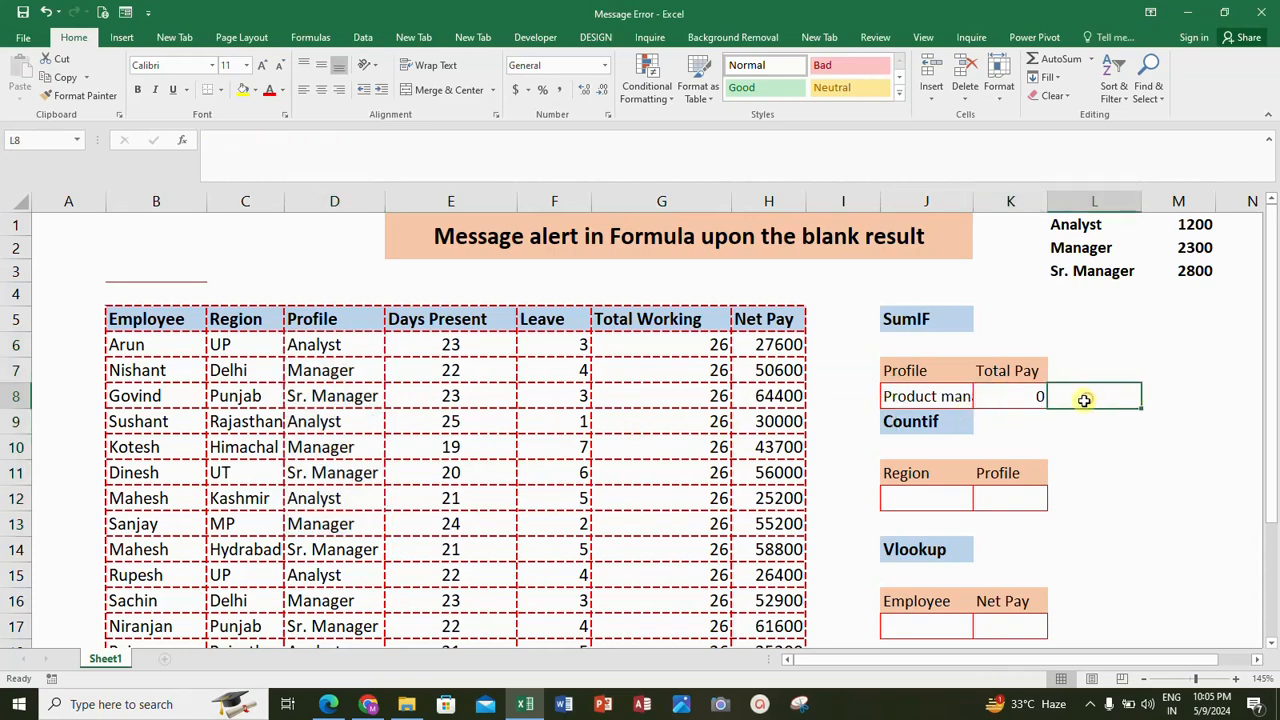
pyautogui.click(932, 398)
# Enter UP as the region in cell J12 of the Countif table.
pyautogui.click(911, 478)
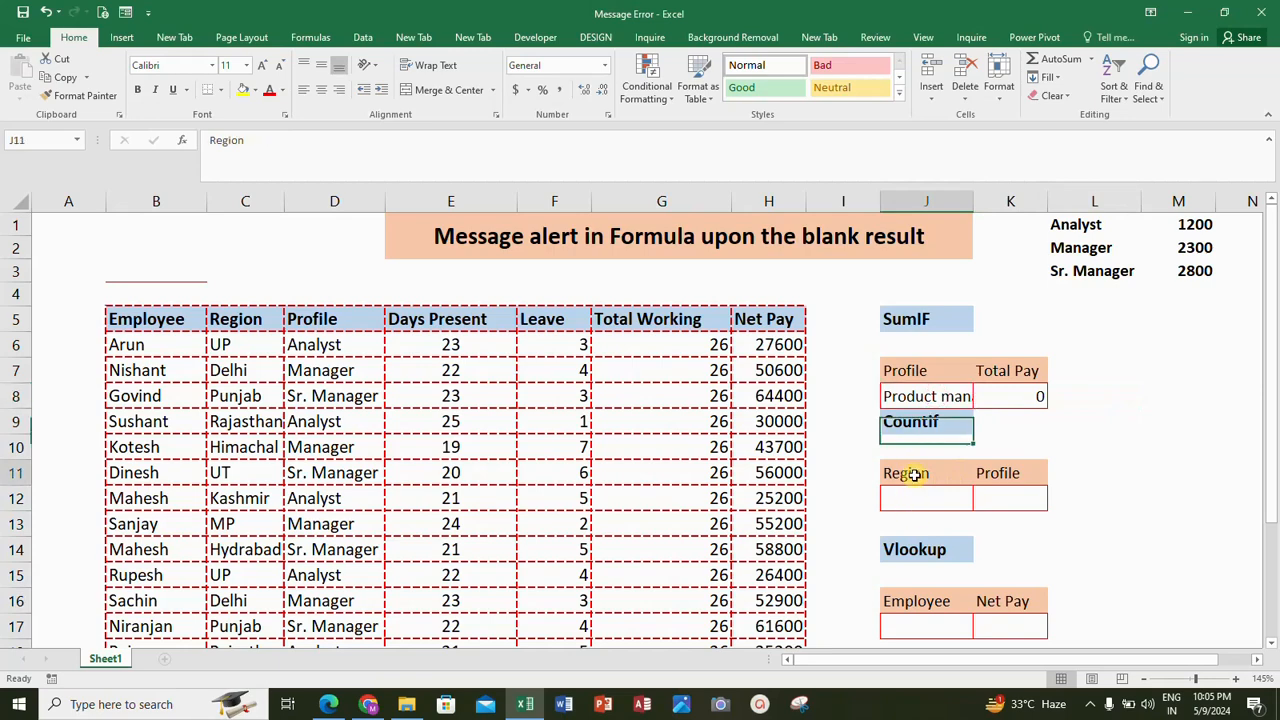
pyautogui.click(912, 494)
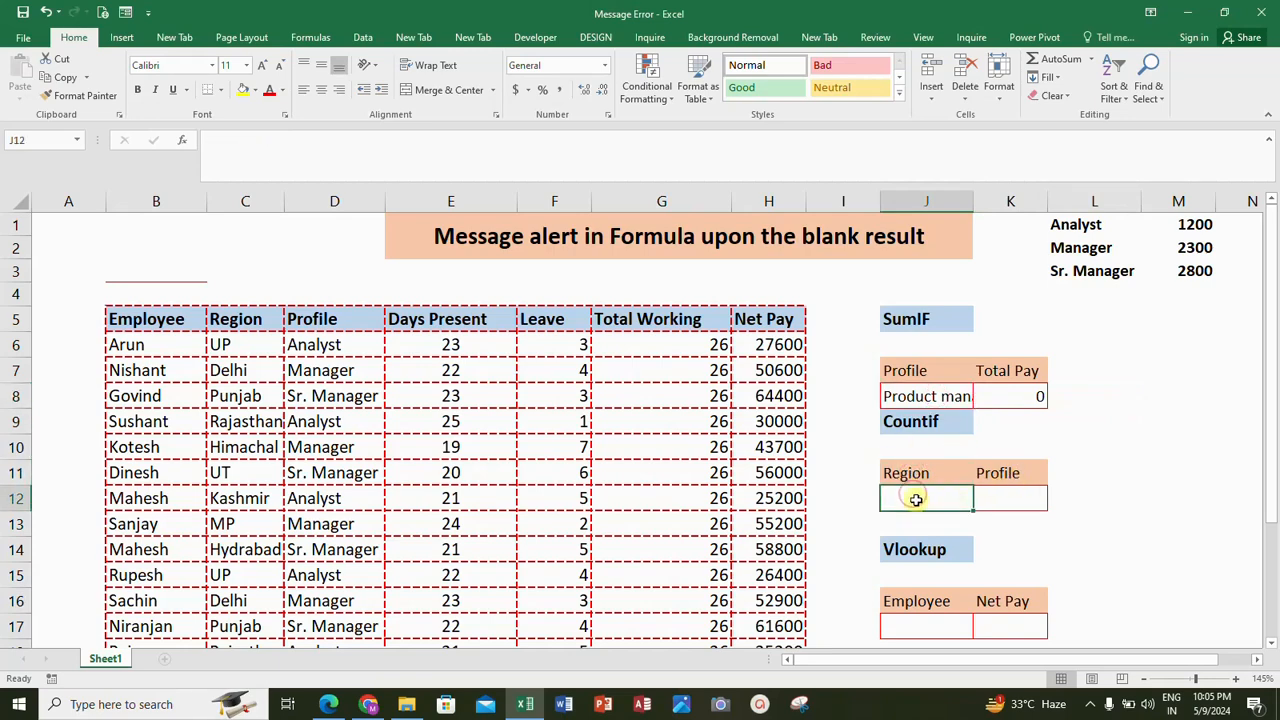
pyautogui.write('UP')
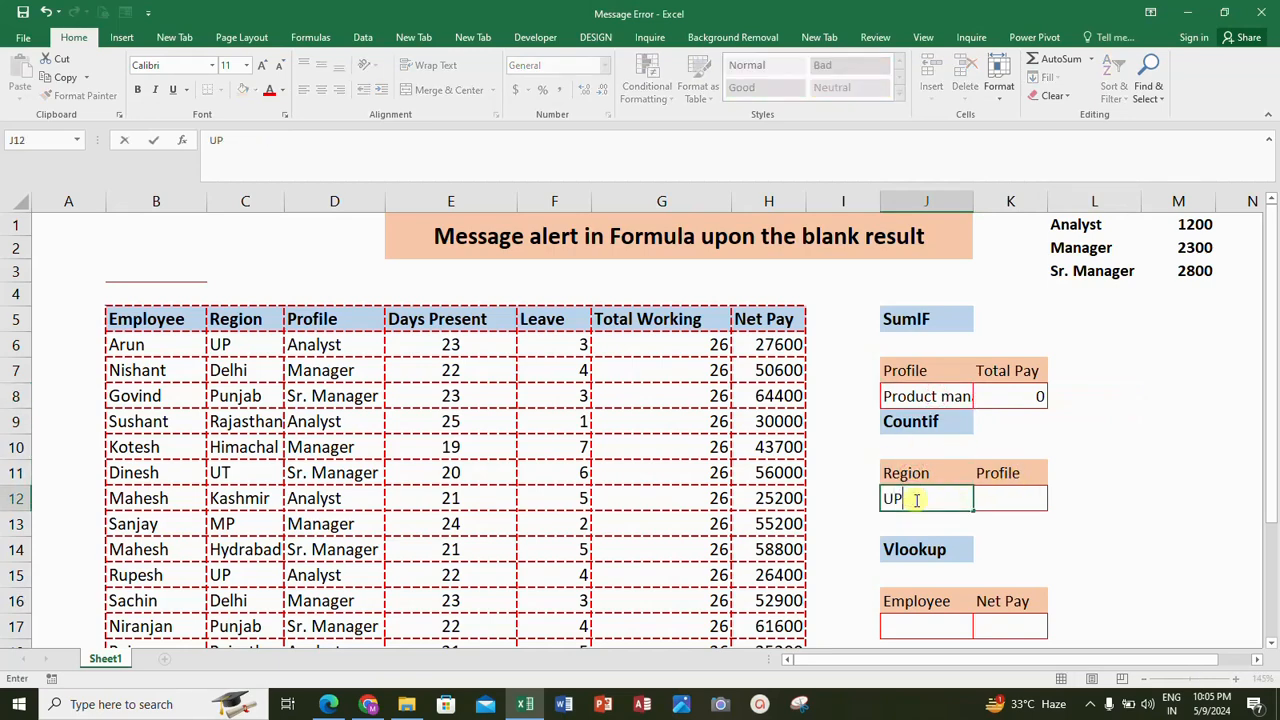
pyautogui.press('Tab')
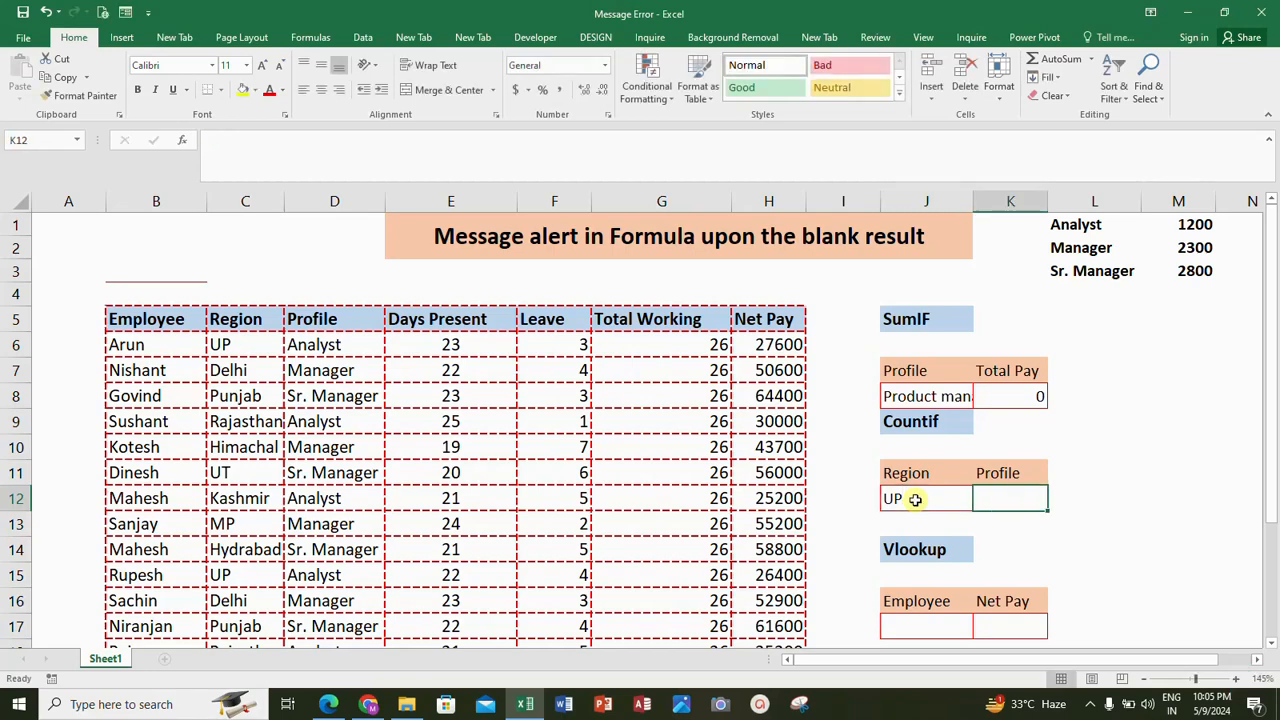
# Enter a COUNTIF formula in K12 that counts the region in J12 within the Region range C5:C23.
pyautogui.write('=coun')
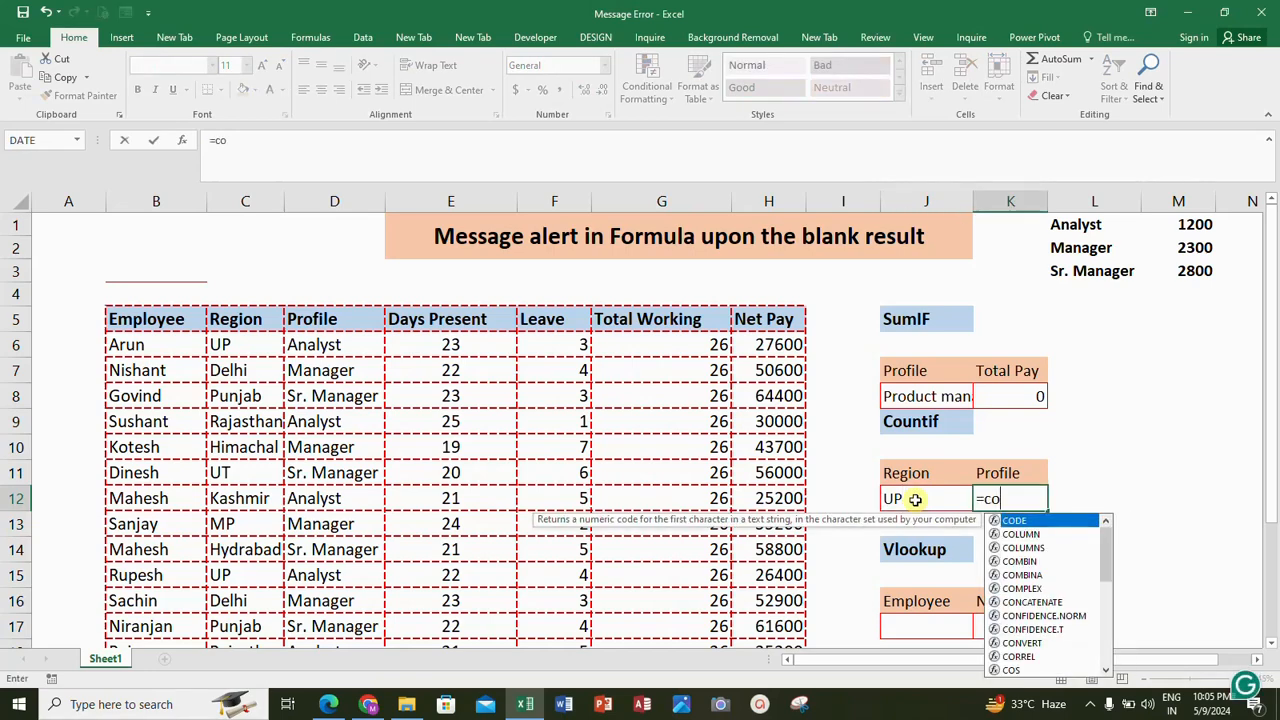
pyautogui.write('(')
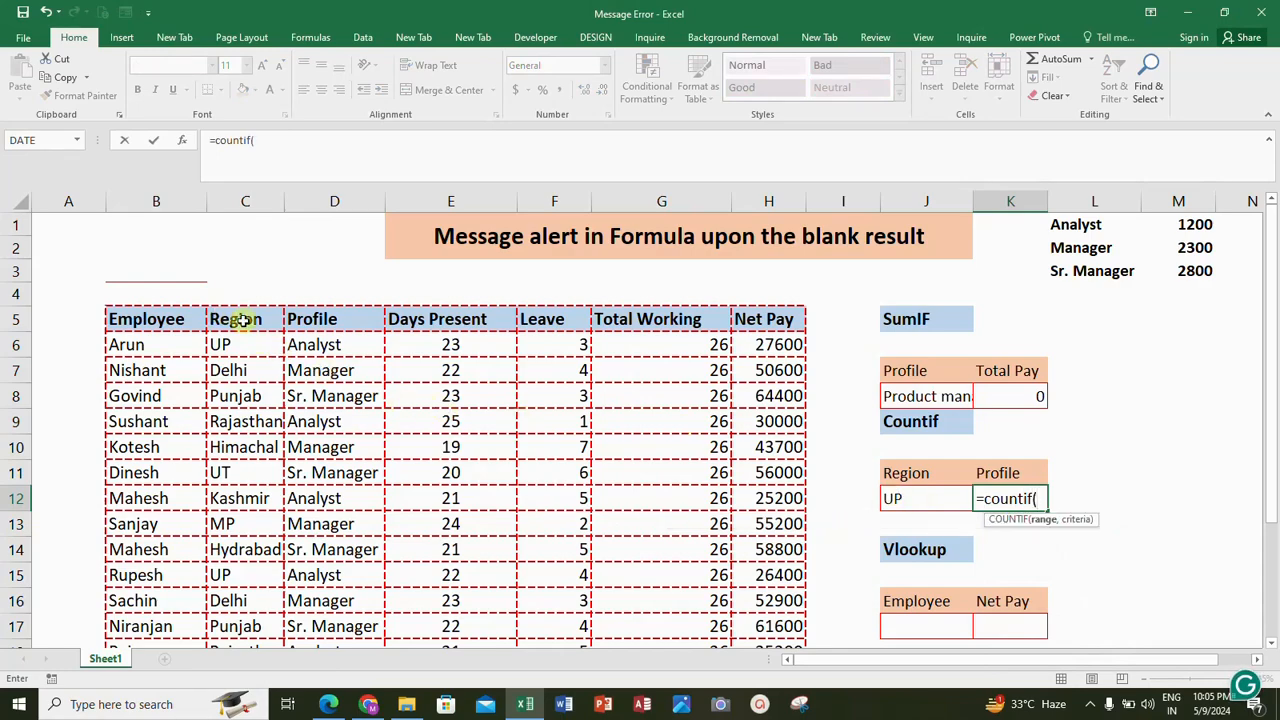
pyautogui.moveTo(228, 319); pyautogui.dragTo(252, 588)
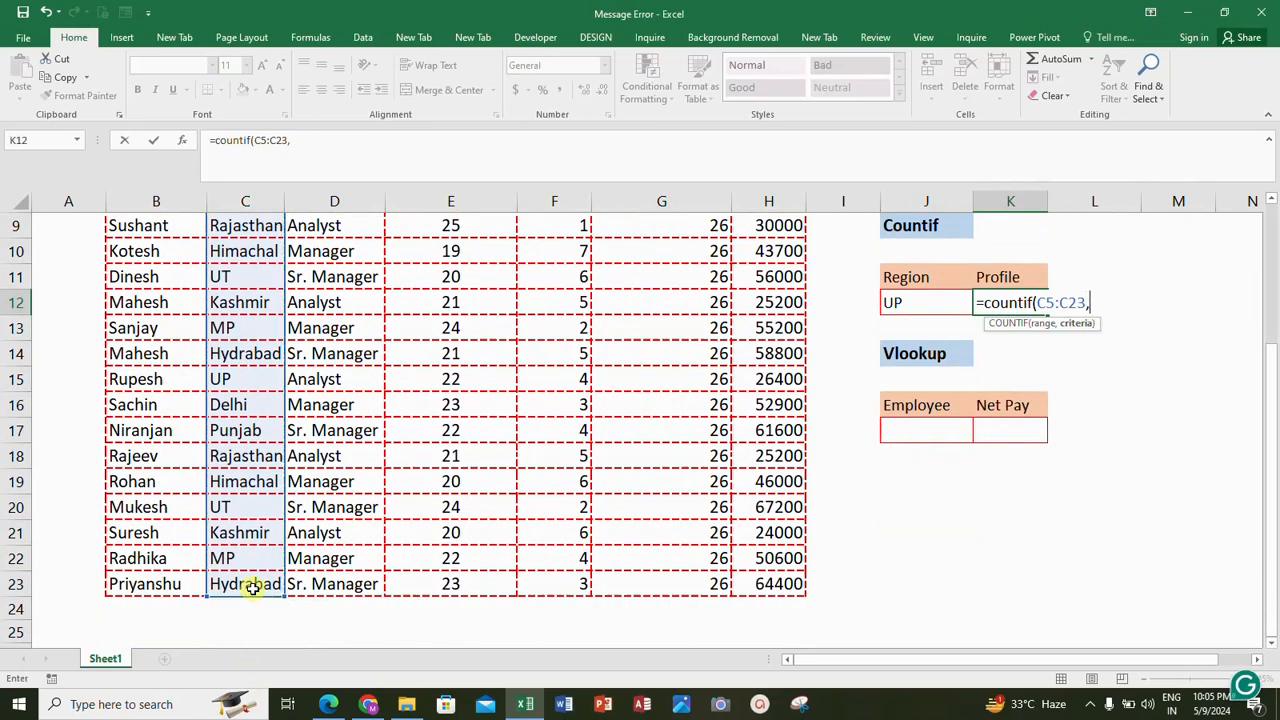
pyautogui.write(',')
pyautogui.scroll(3, 600, 585)
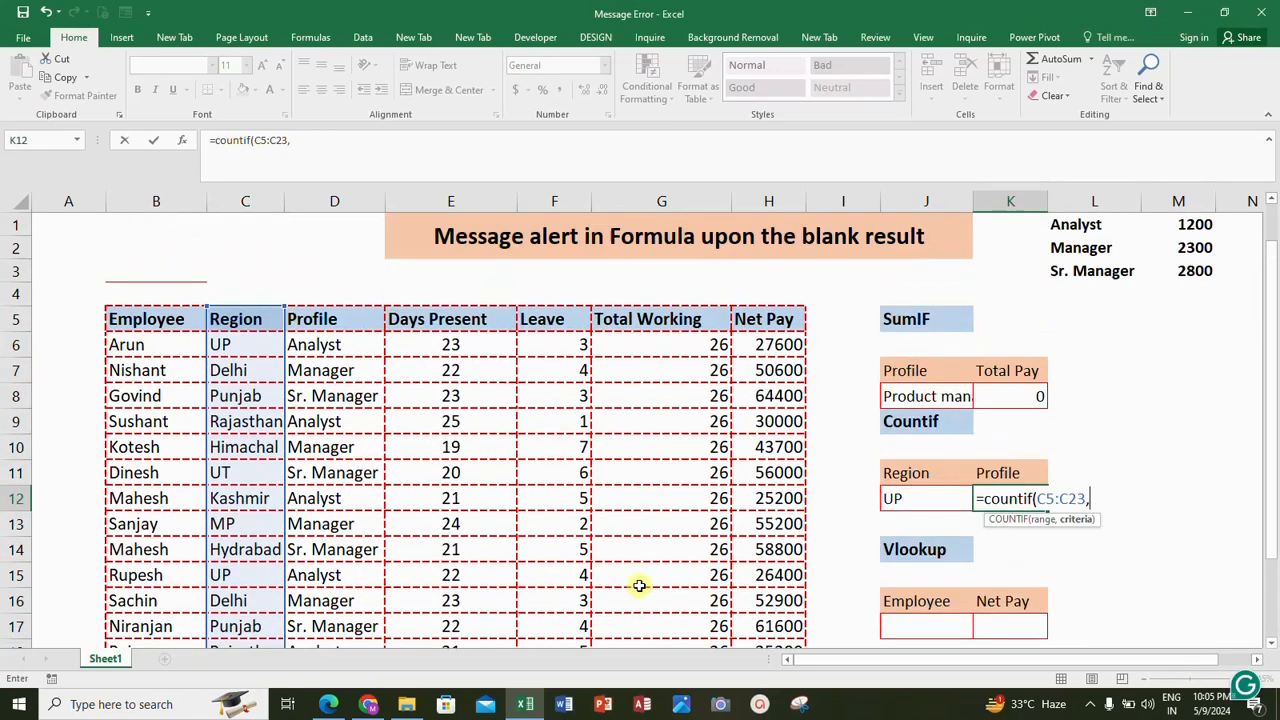
pyautogui.click(893, 498)
pyautogui.write(')')
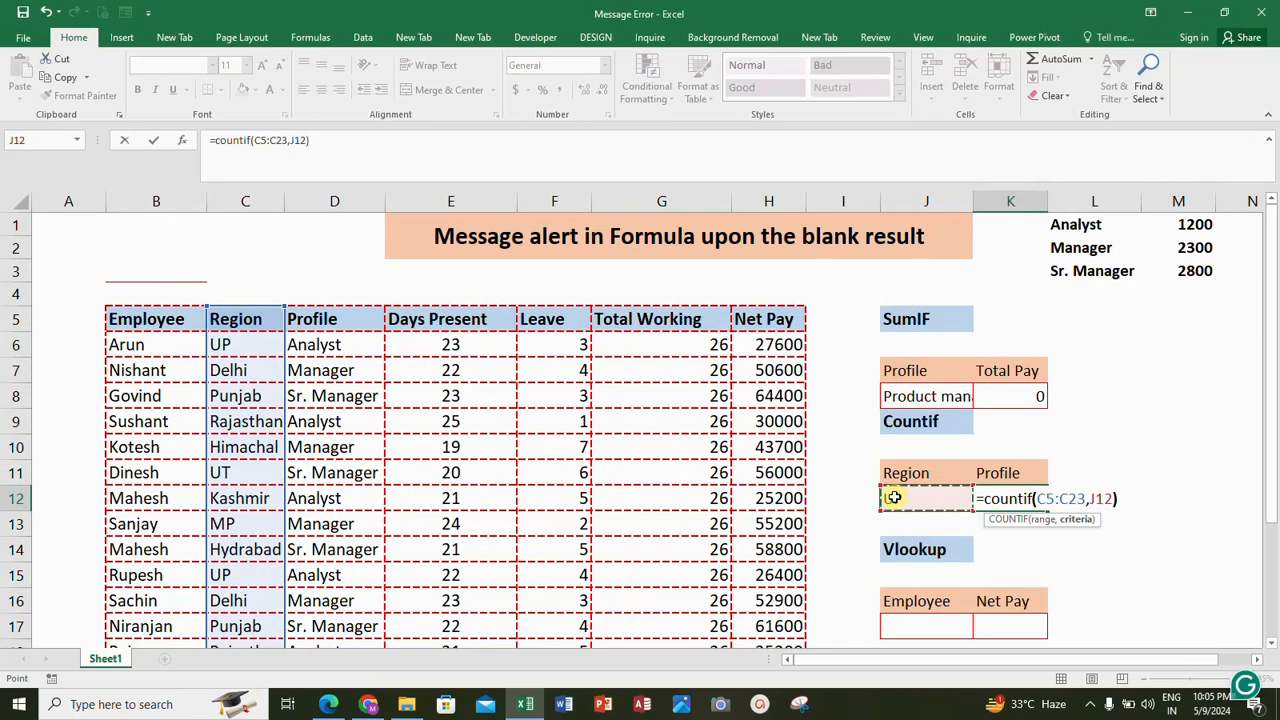
pyautogui.press('Return')
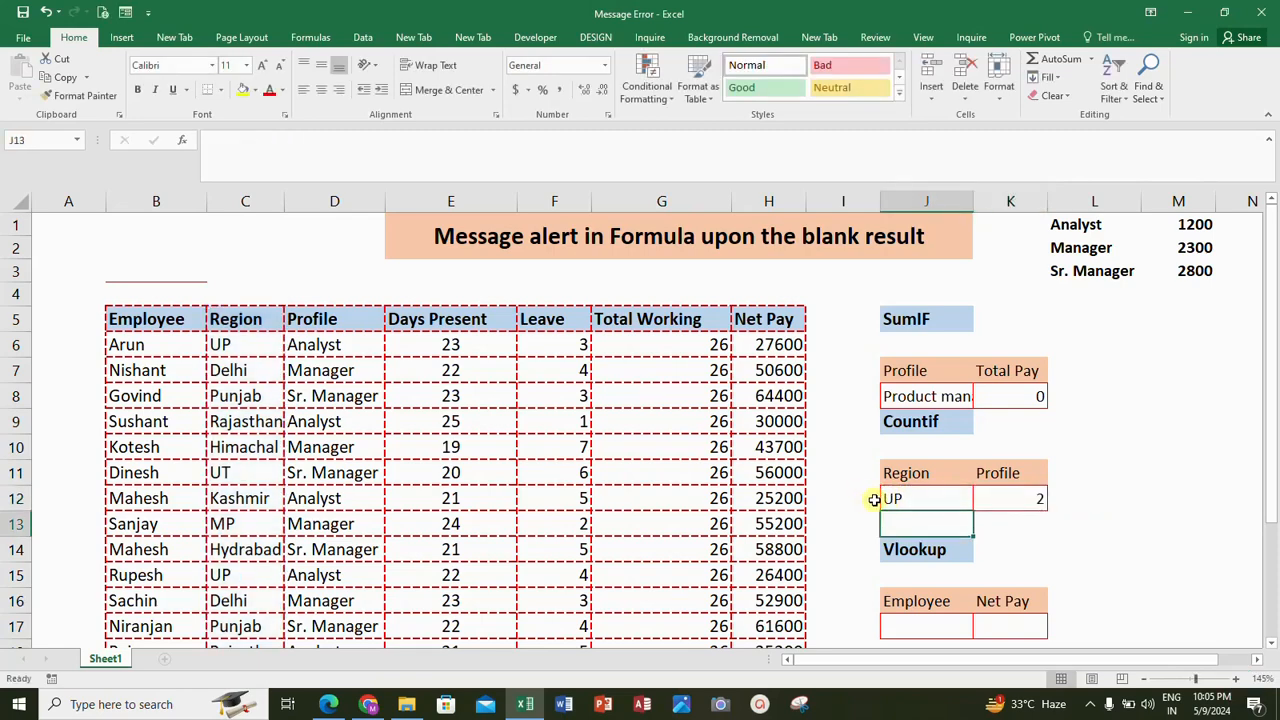
# Change the region in cell J12 to MP and check the count against the Region column.
pyautogui.click(891, 498)
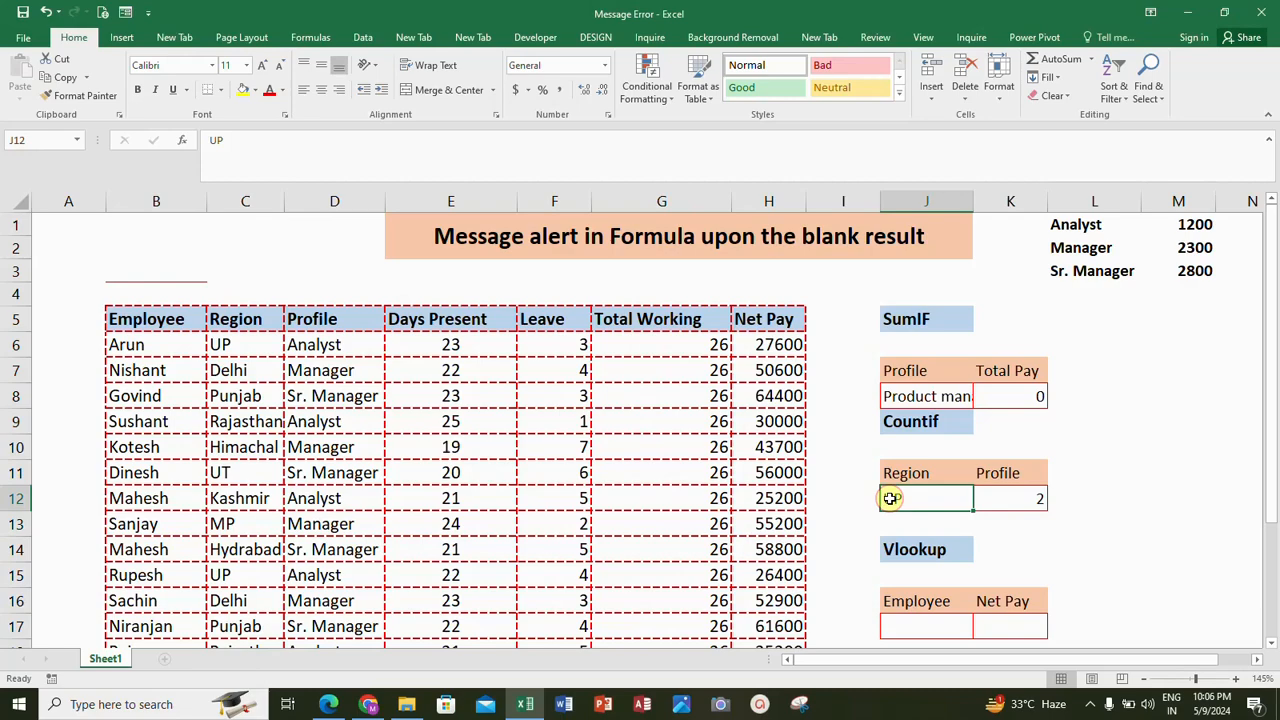
pyautogui.write('MP')
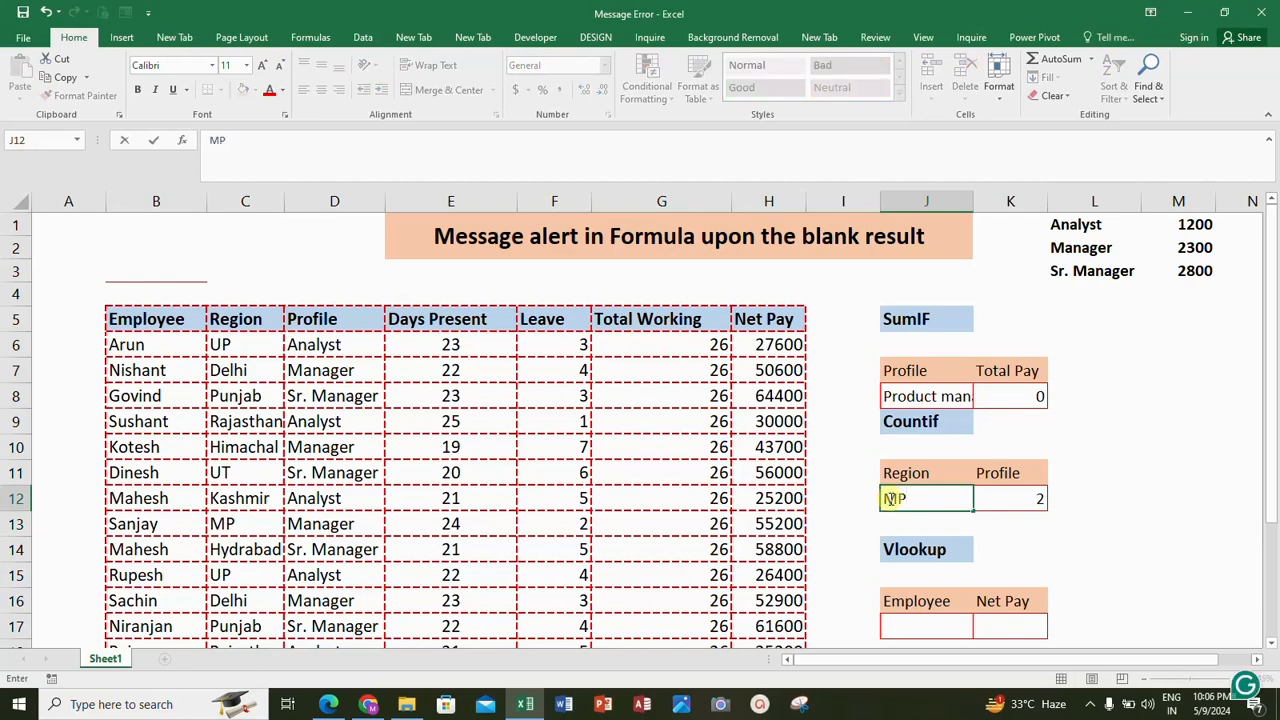
pyautogui.press('Return')
pyautogui.scroll(-3, 829, 554)
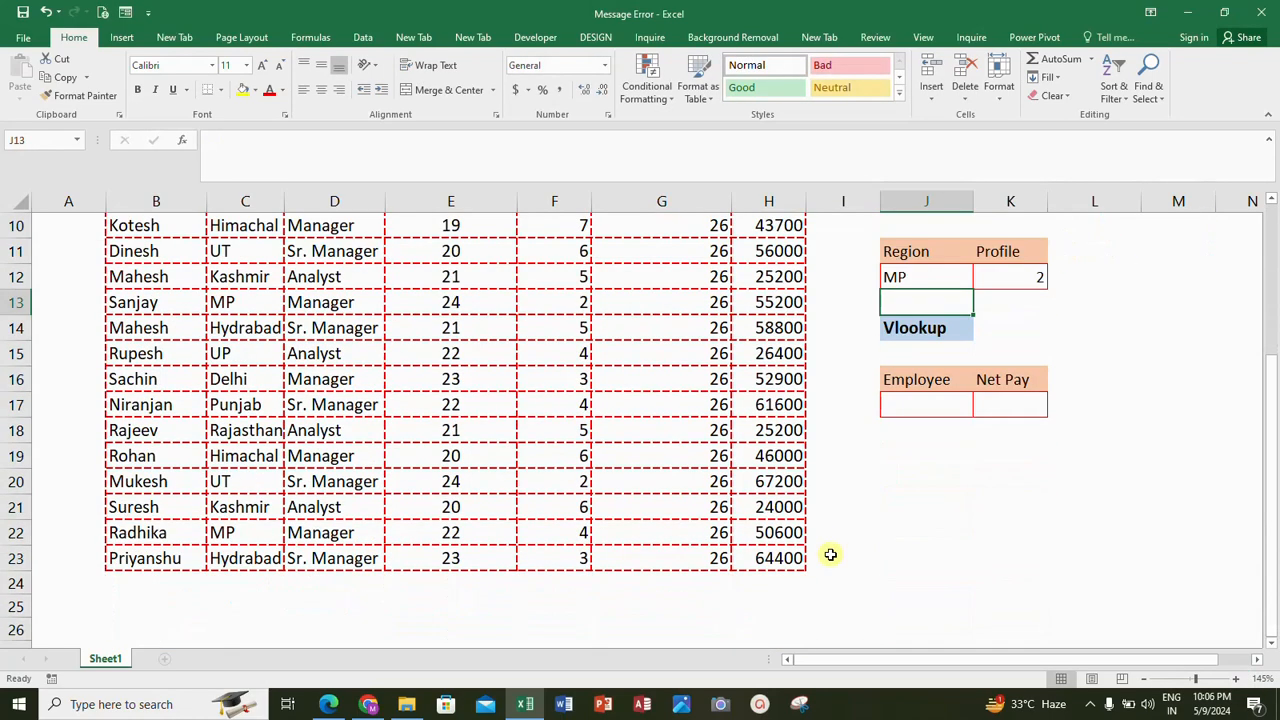
pyautogui.scroll(3, 829, 554)
# Set the region in J12 to Kota and look for it in the Region column.
pyautogui.click(919, 505)
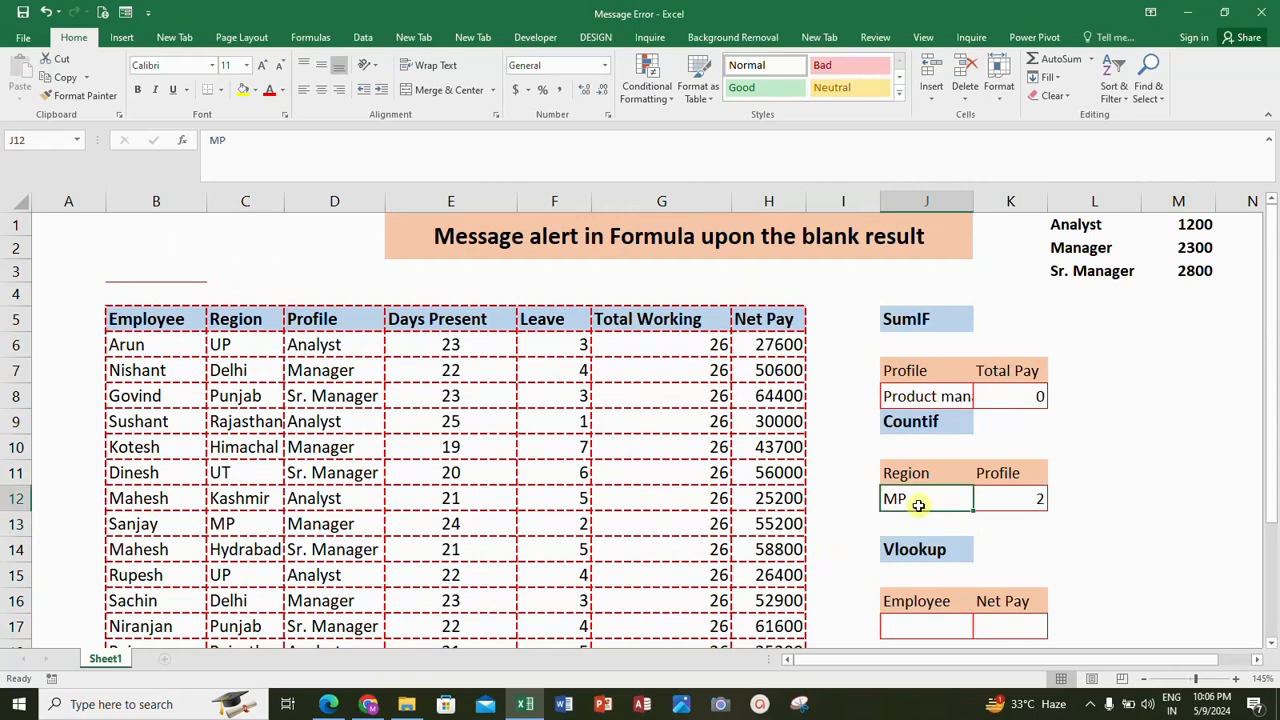
pyautogui.write('Kota')
pyautogui.press('Return')
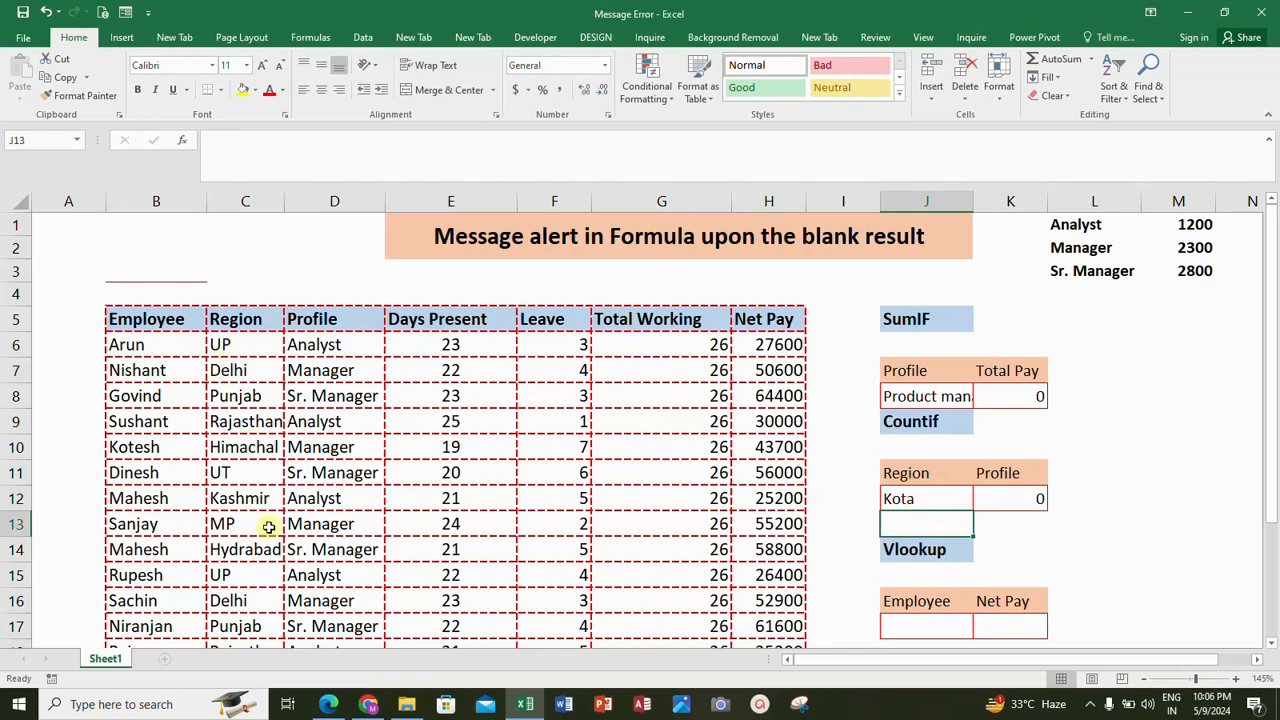
pyautogui.scroll(-2, 950, 541)
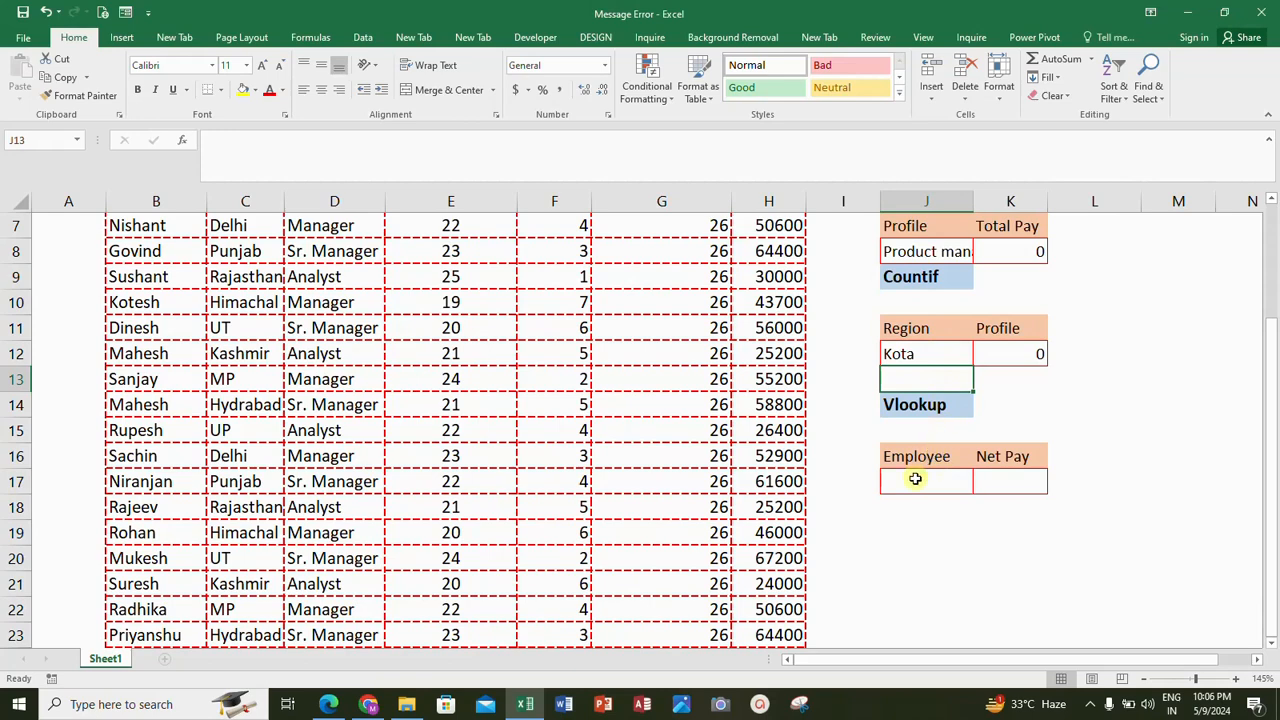
# Enter the first name of the employee in row 12 as the lookup value in J17 of the Vlookup table.
pyautogui.click(920, 480)
pyautogui.scroll(1, 920, 480)
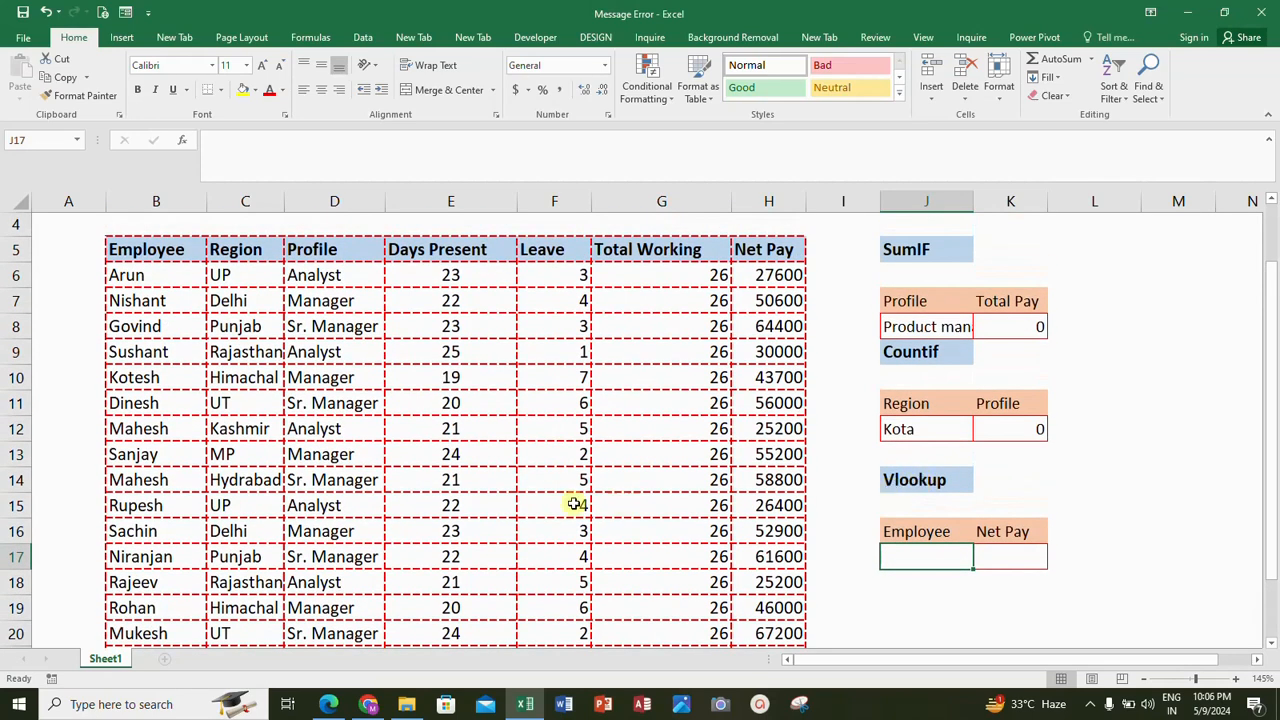
pyautogui.write('Ma')
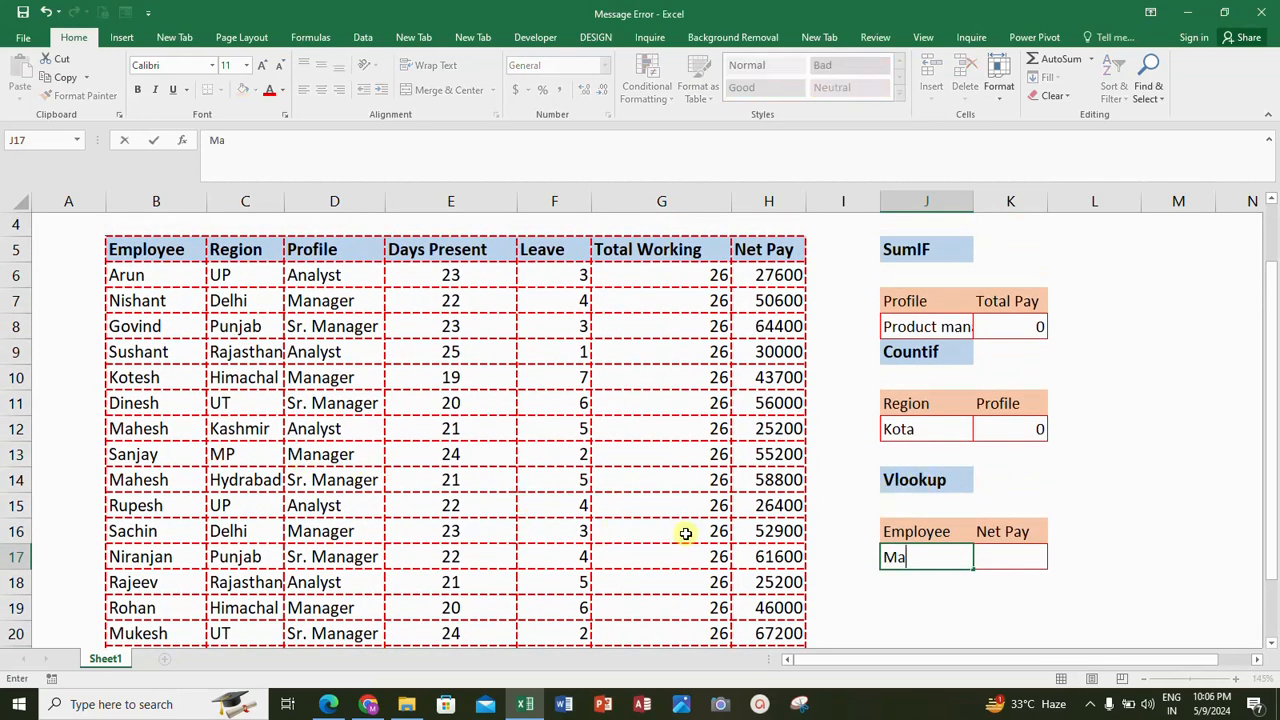
pyautogui.write('hes')
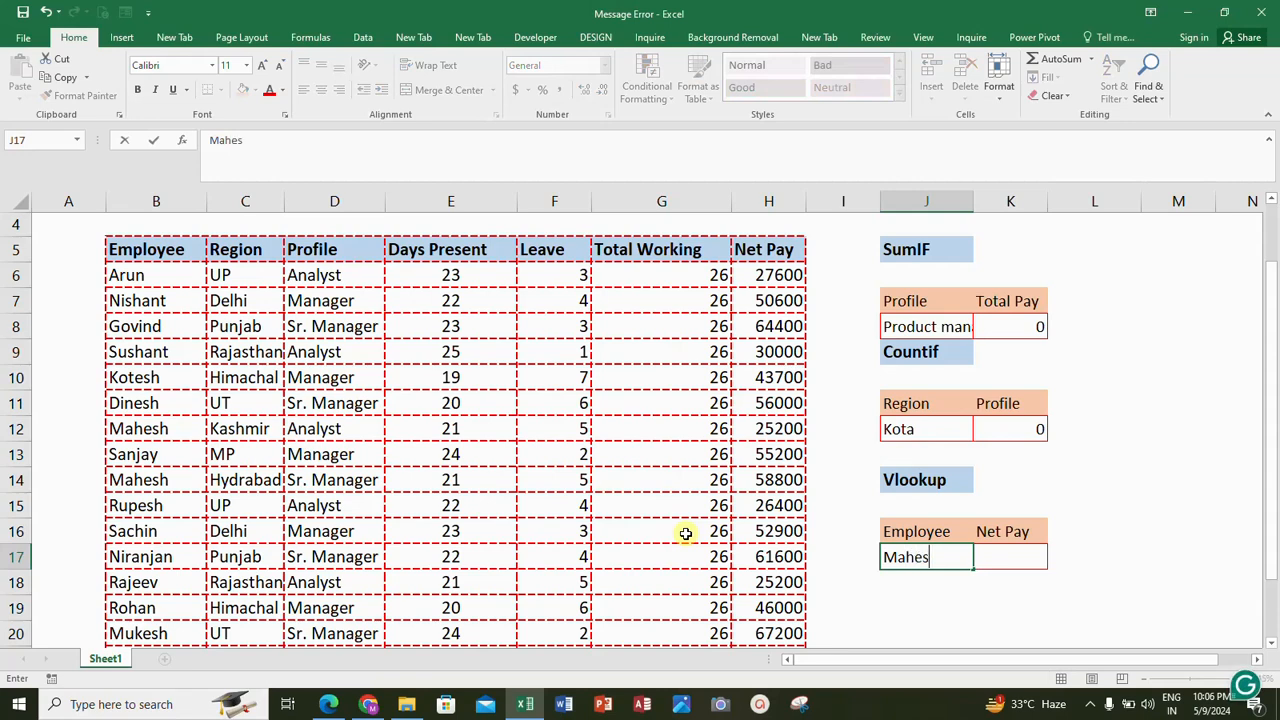
pyautogui.write('h')
pyautogui.press('Tab')
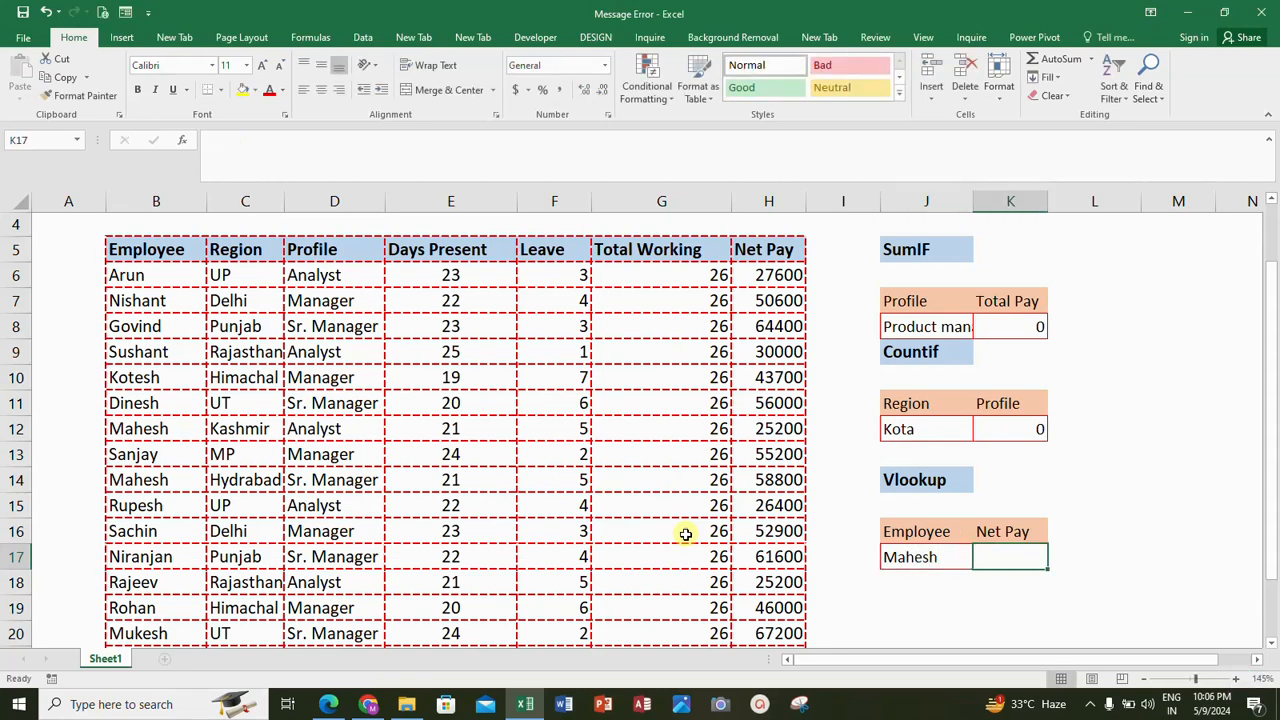
# Examine the employee name and Net Pay in row 14 as the source for the Net Pay lookup in K17.
pyautogui.click(128, 479)
pyautogui.click(1020, 560)
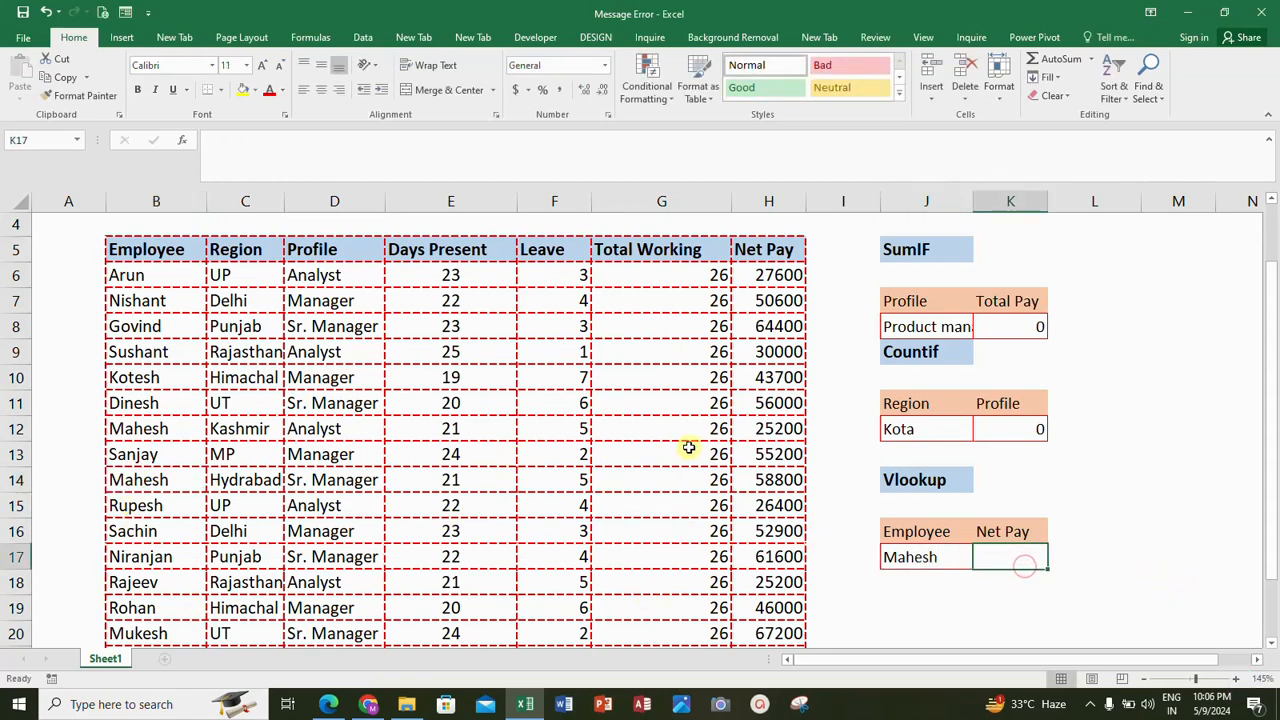
pyautogui.click(775, 470)
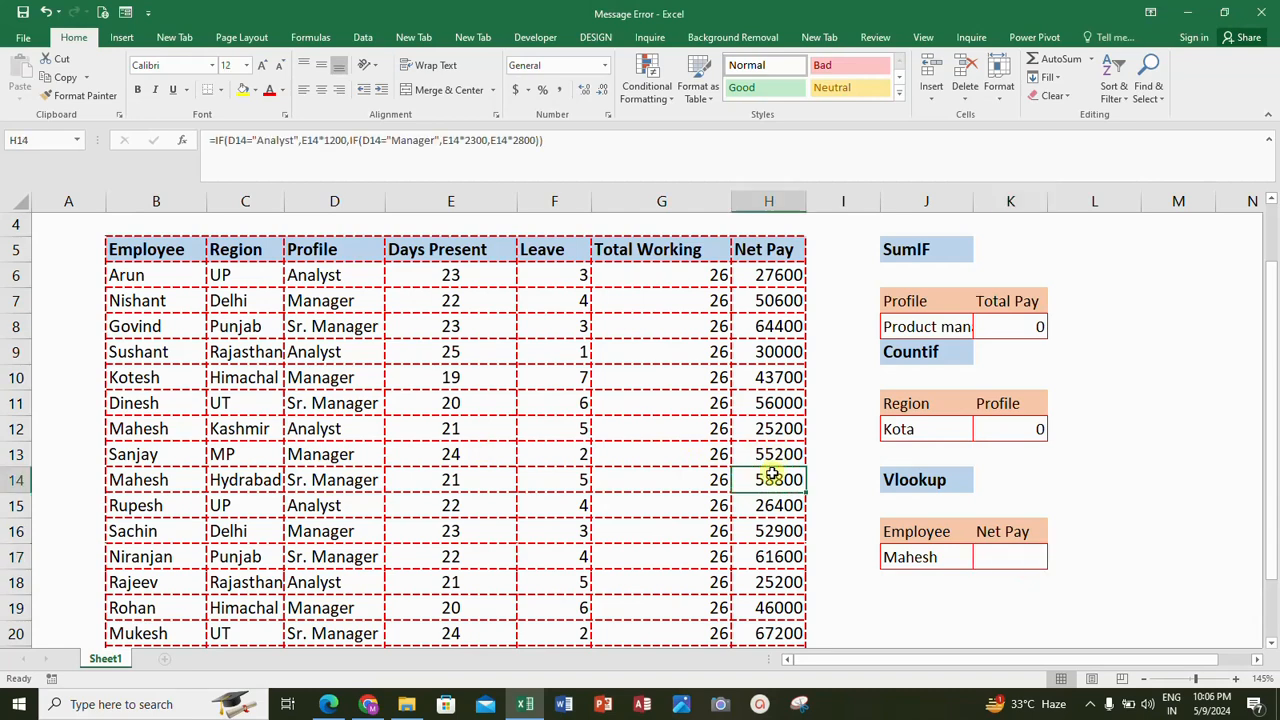
# Enter a VLOOKUP formula in K17 that looks up J17 in B5:H23 and returns column 7 with exact match 0.
pyautogui.click(998, 558)
pyautogui.write('=vlo')
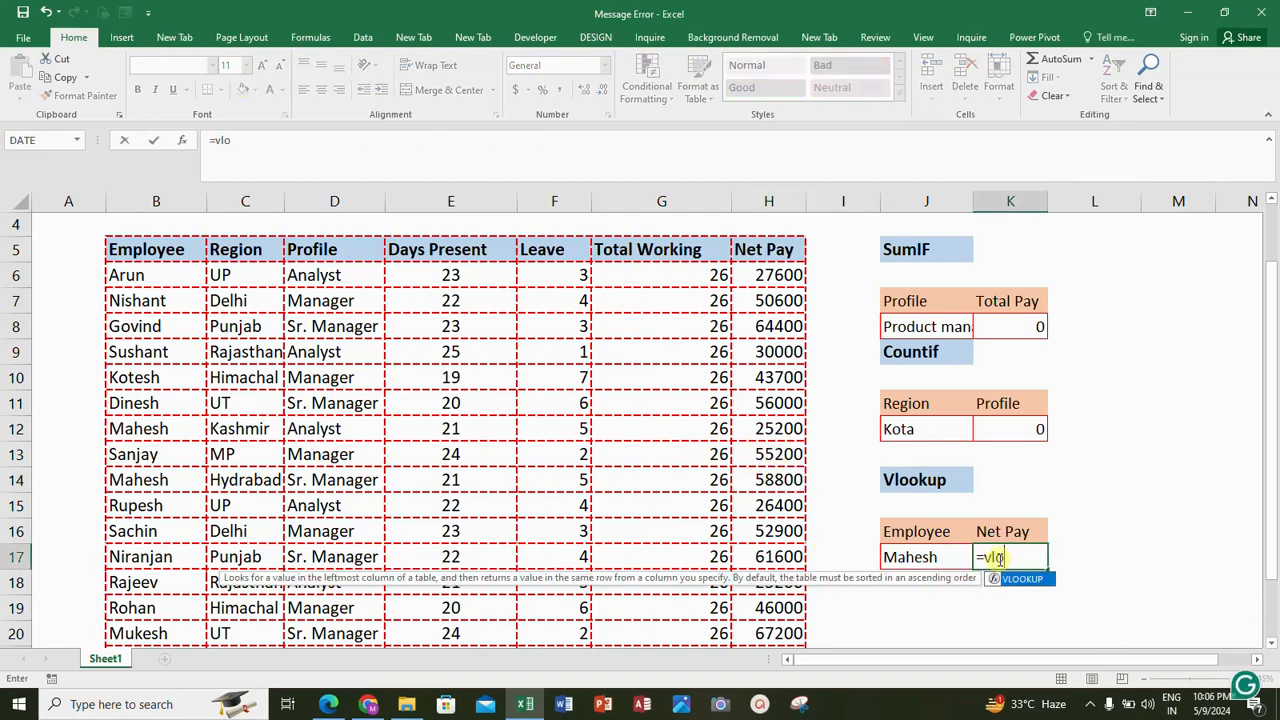
pyautogui.write('okup(')
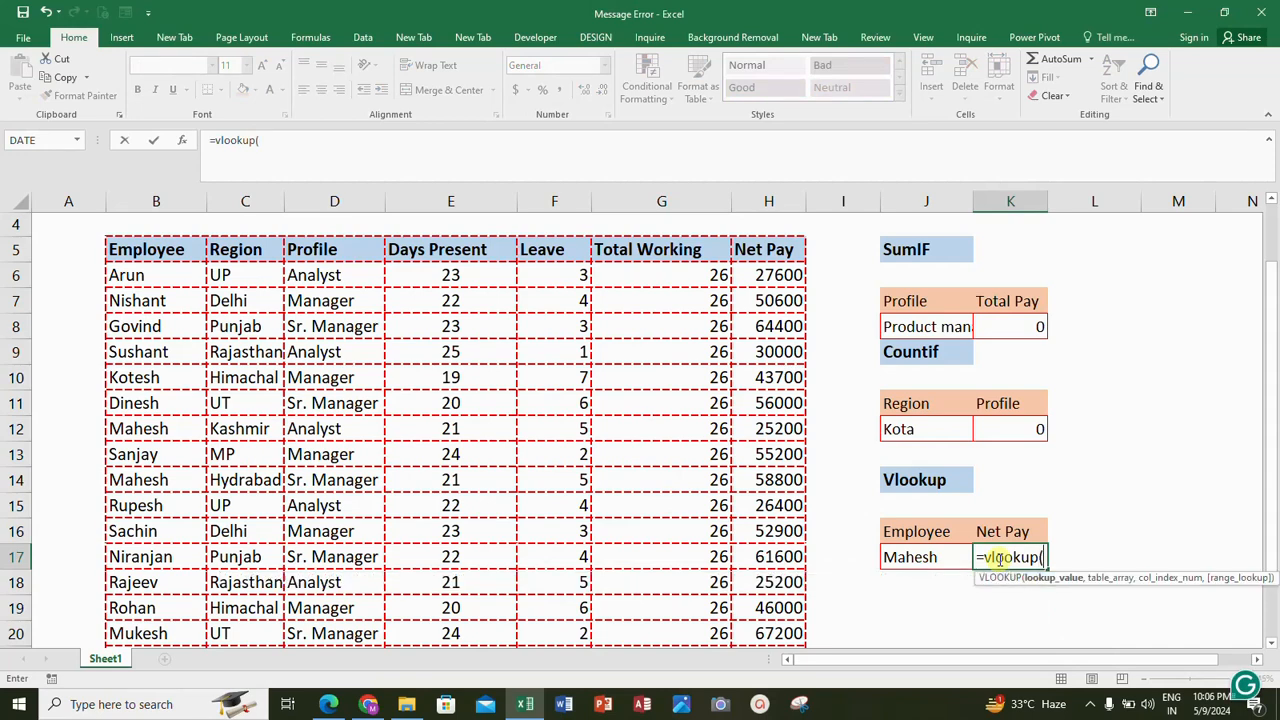
pyautogui.click(920, 557)
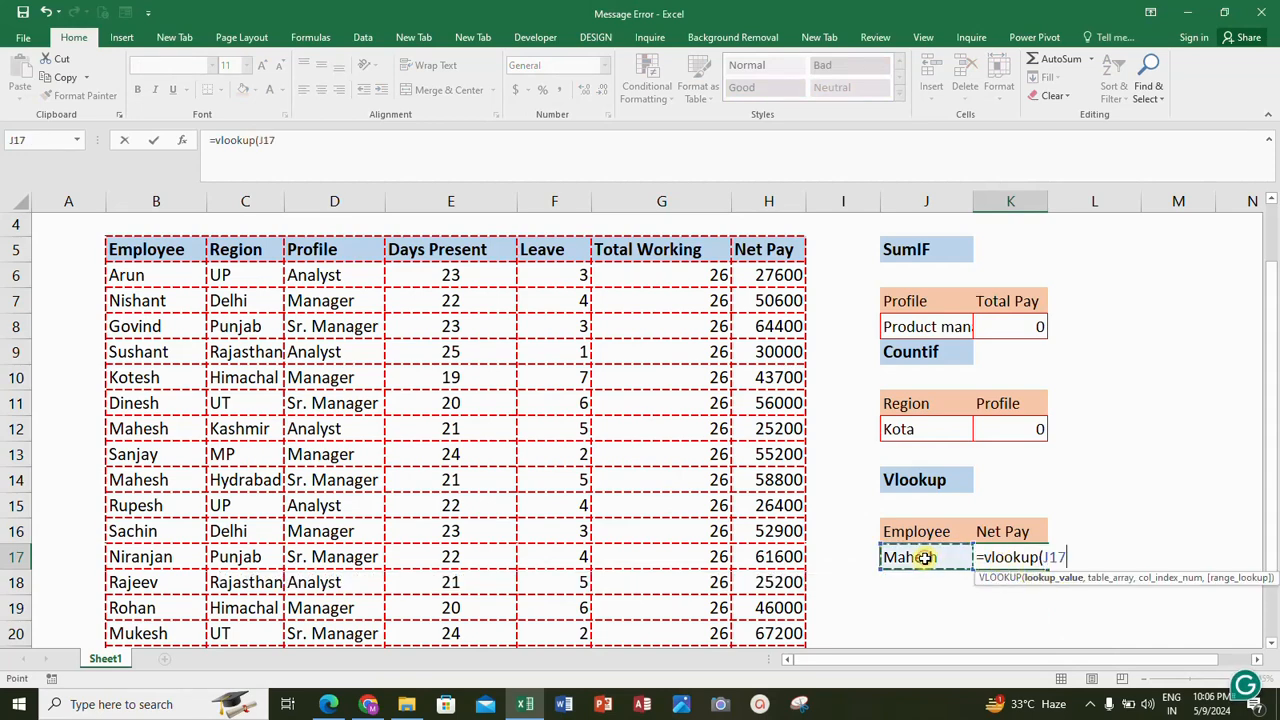
pyautogui.write(',')
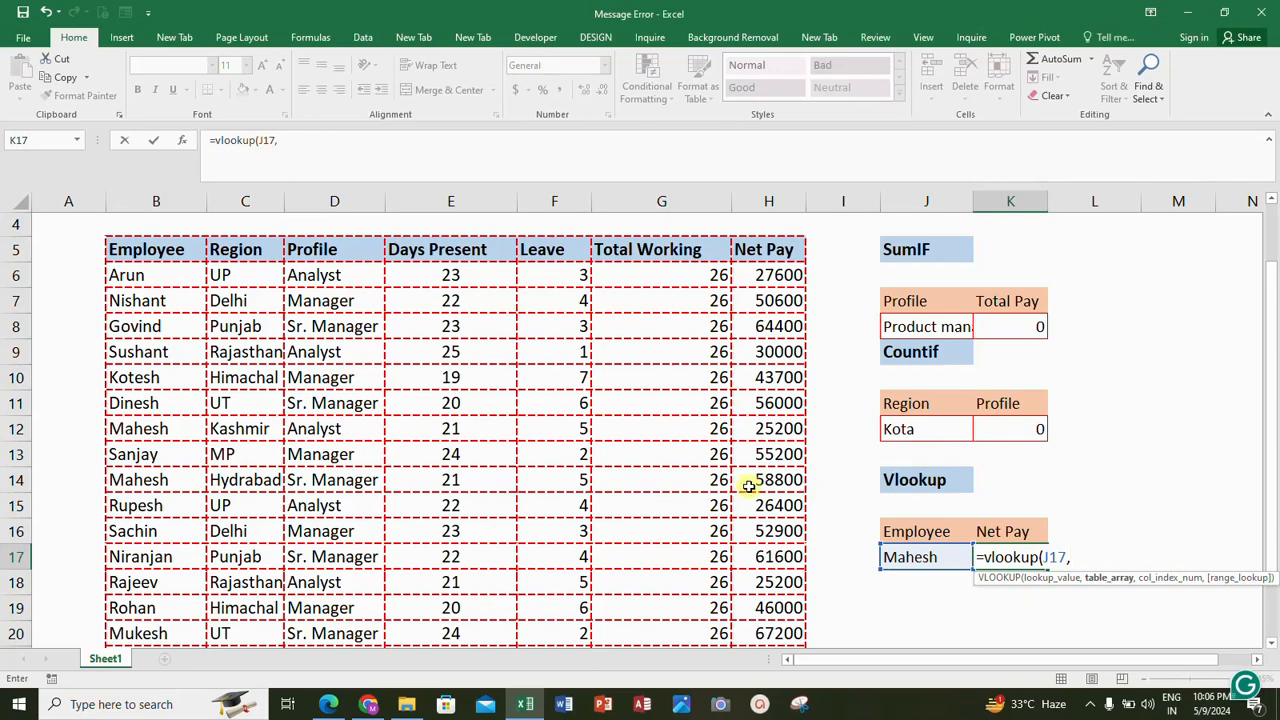
pyautogui.moveTo(183, 249); pyautogui.dragTo(776, 608)
pyautogui.scroll(3, 776, 608)
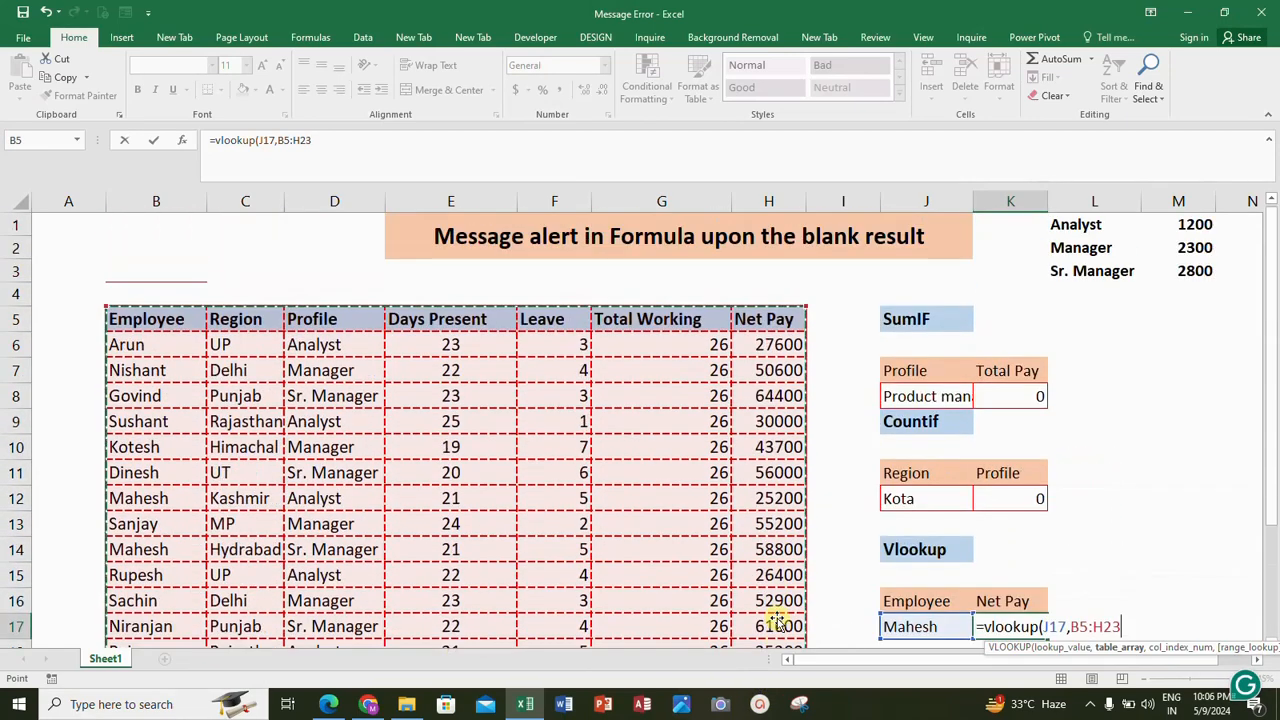
pyautogui.scroll(-1, 775, 616)
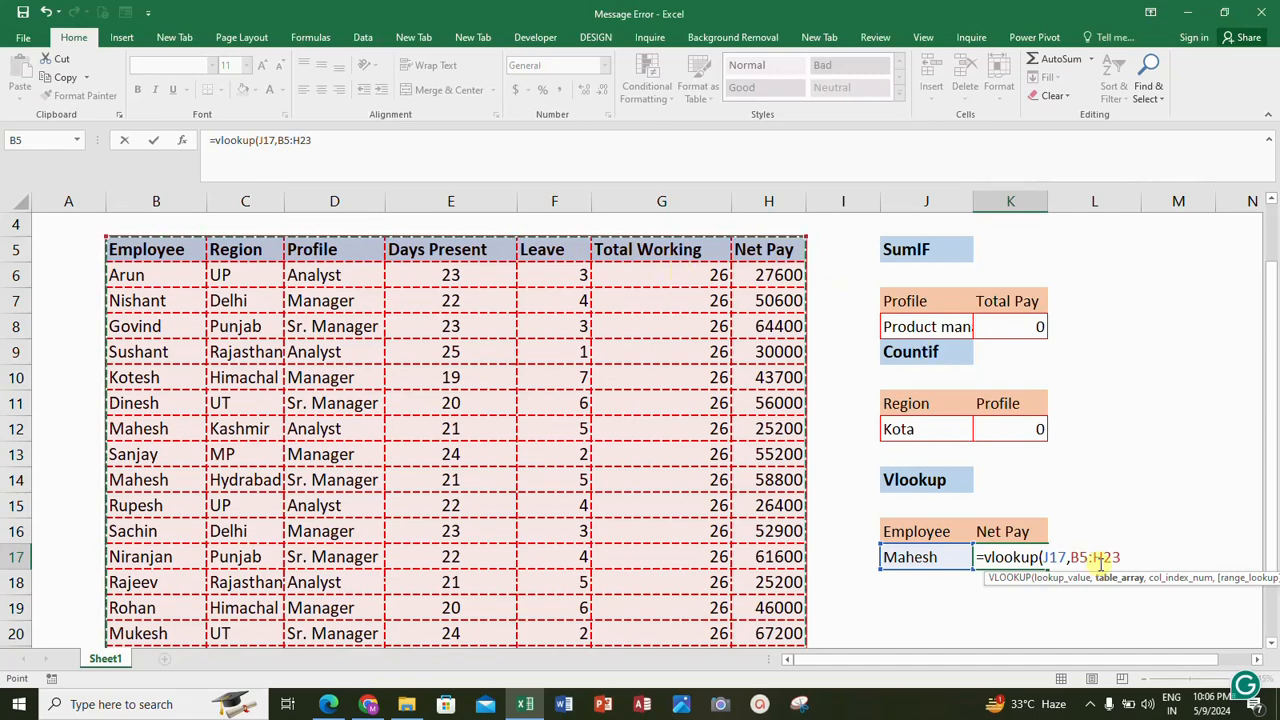
pyautogui.write(',7')
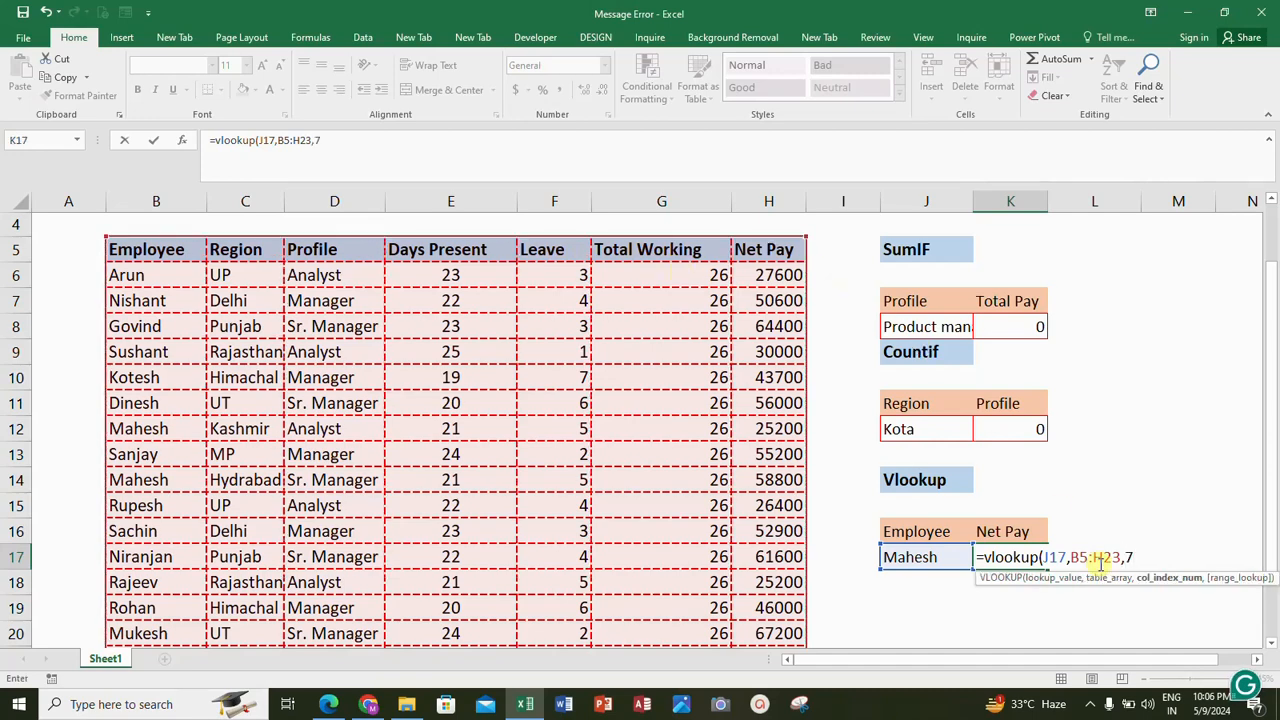
pyautogui.write(',0)')
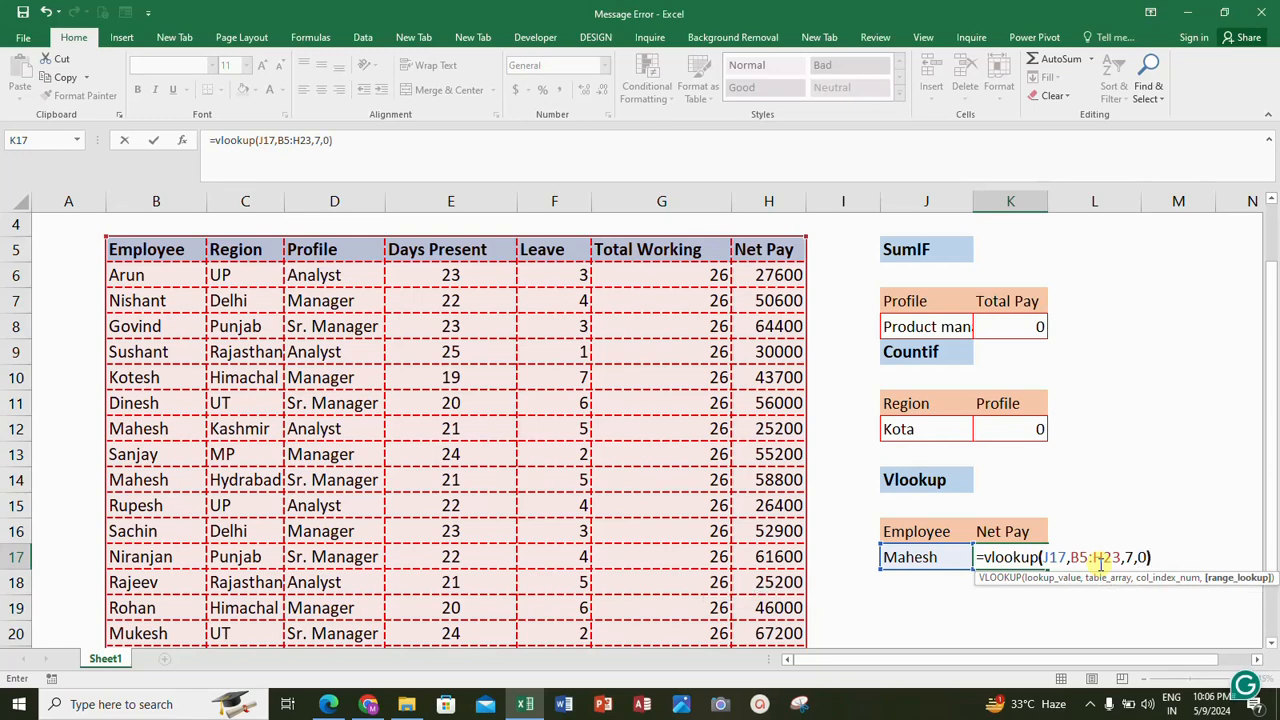
pyautogui.press('Return')
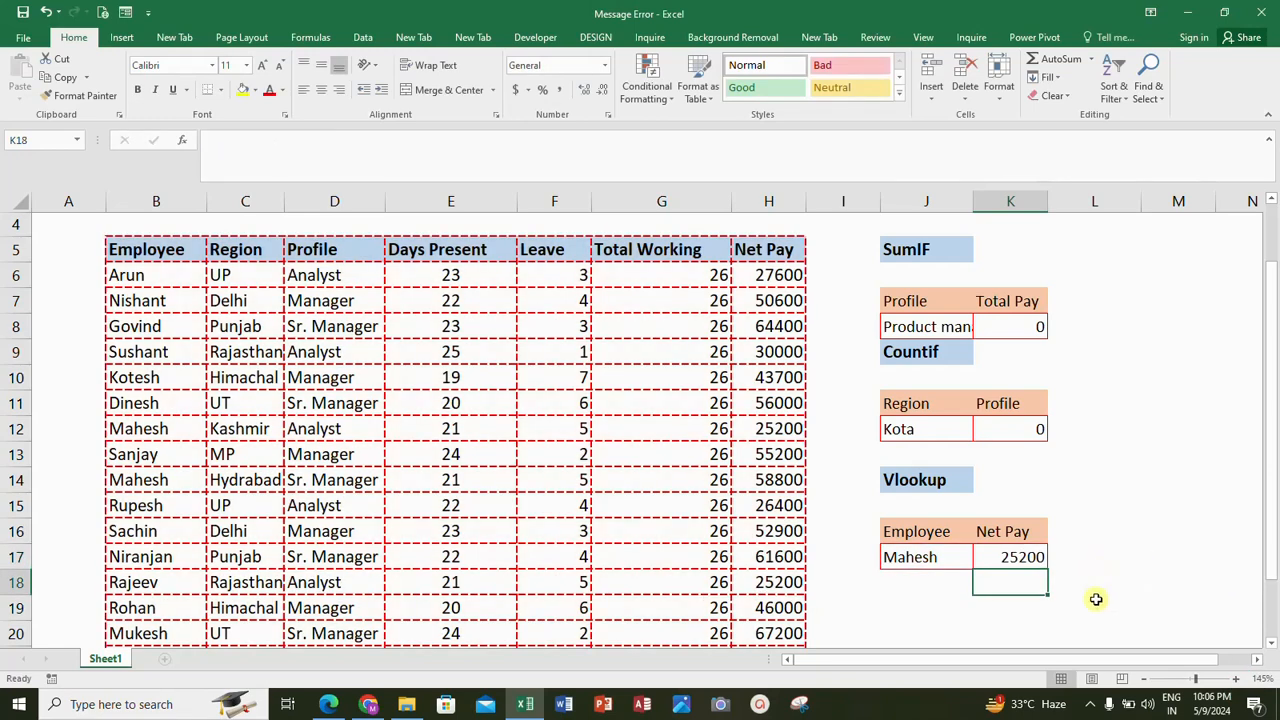
# Compare the Net Pay lookup result in K17 with the employee's Net Pay in H12.
pyautogui.click(945, 562)
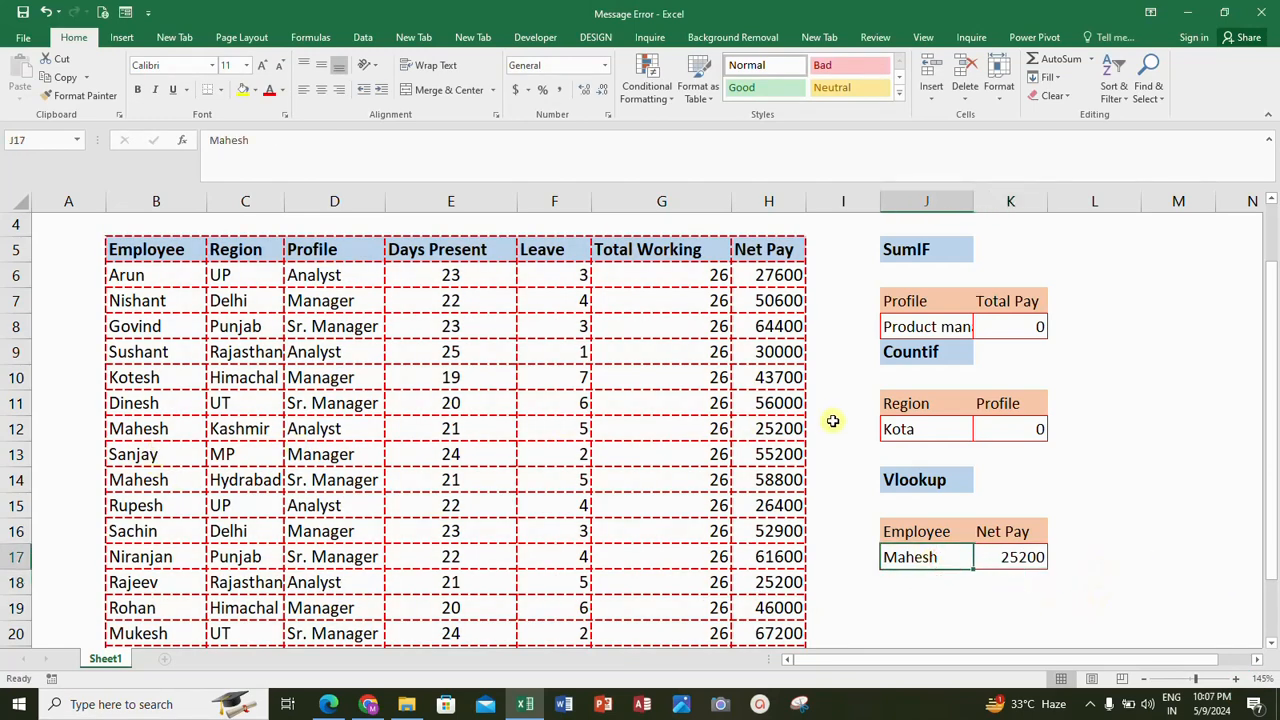
pyautogui.click(789, 428)
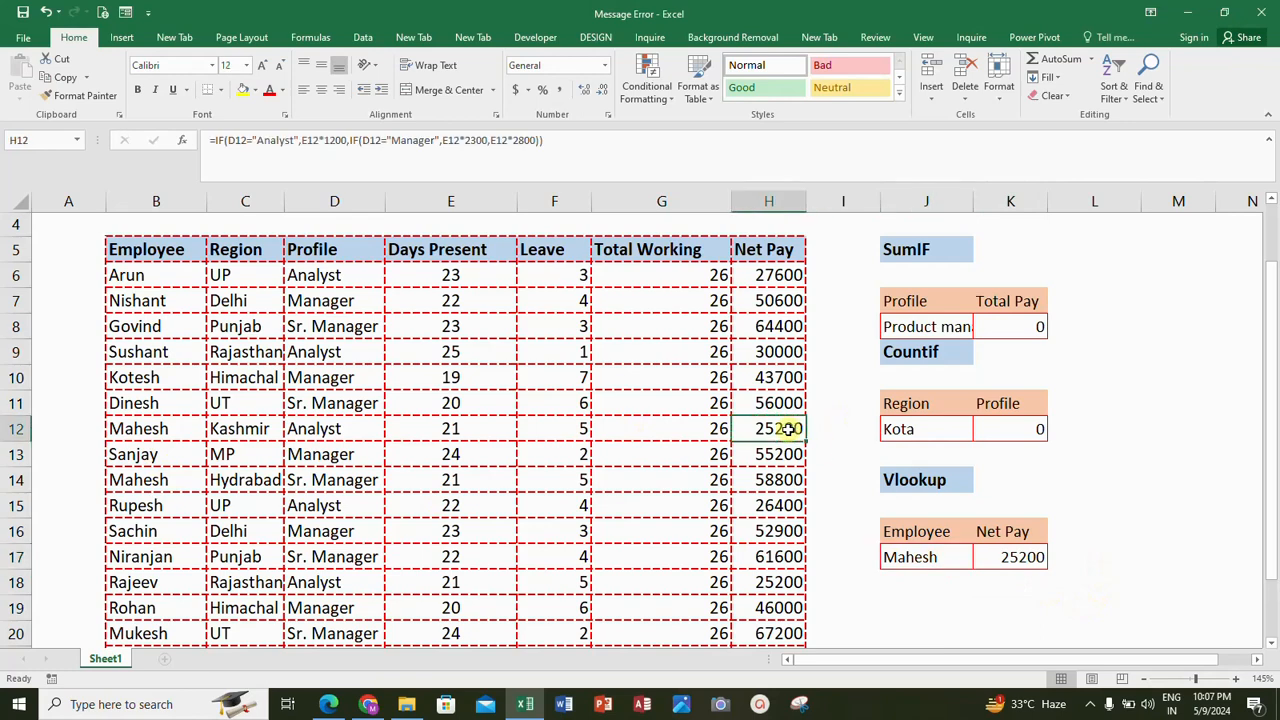
pyautogui.click(1037, 556)
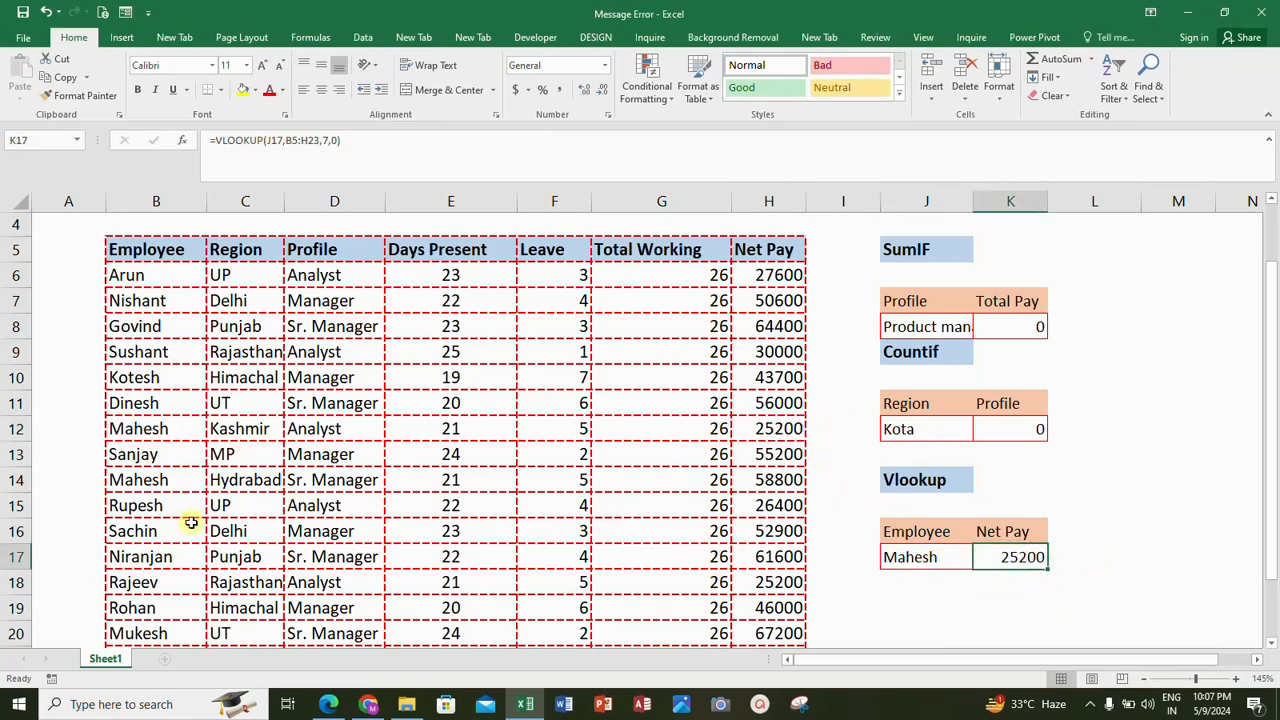
# Change the employee in J17 to the name listed in row 16 to test the Net Pay lookup.
pyautogui.click(926, 558)
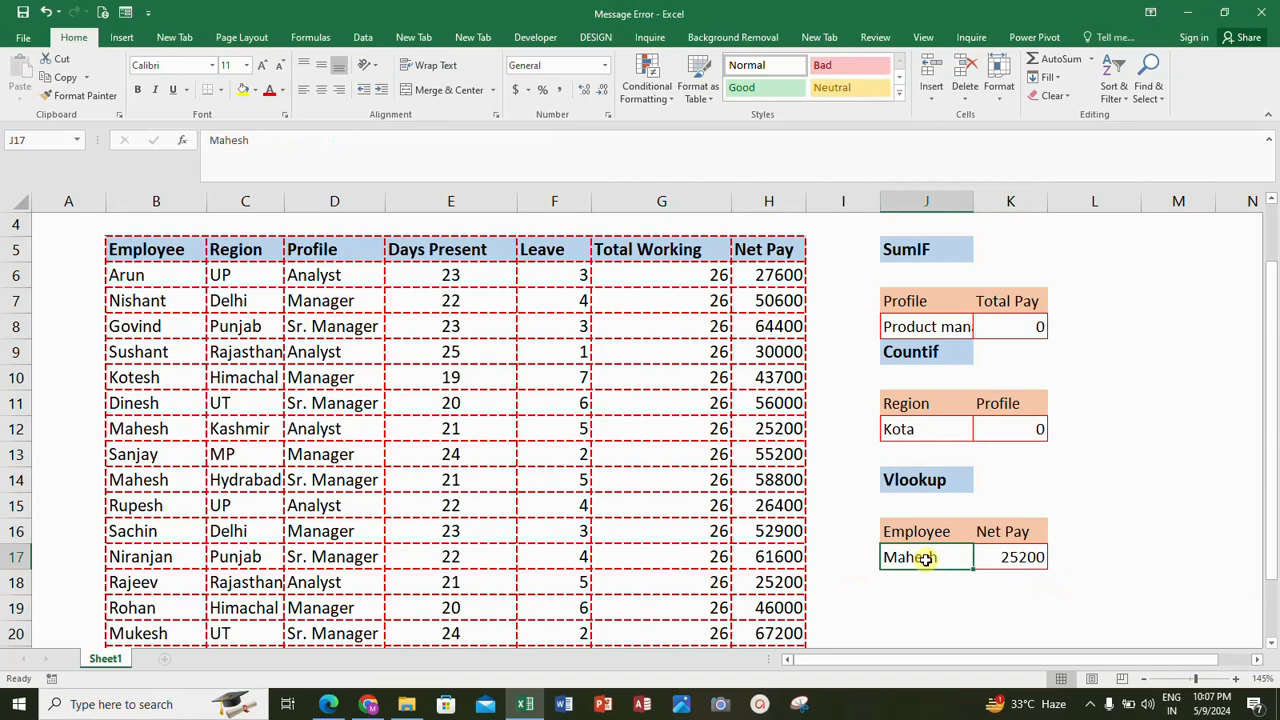
pyautogui.write('Sac')
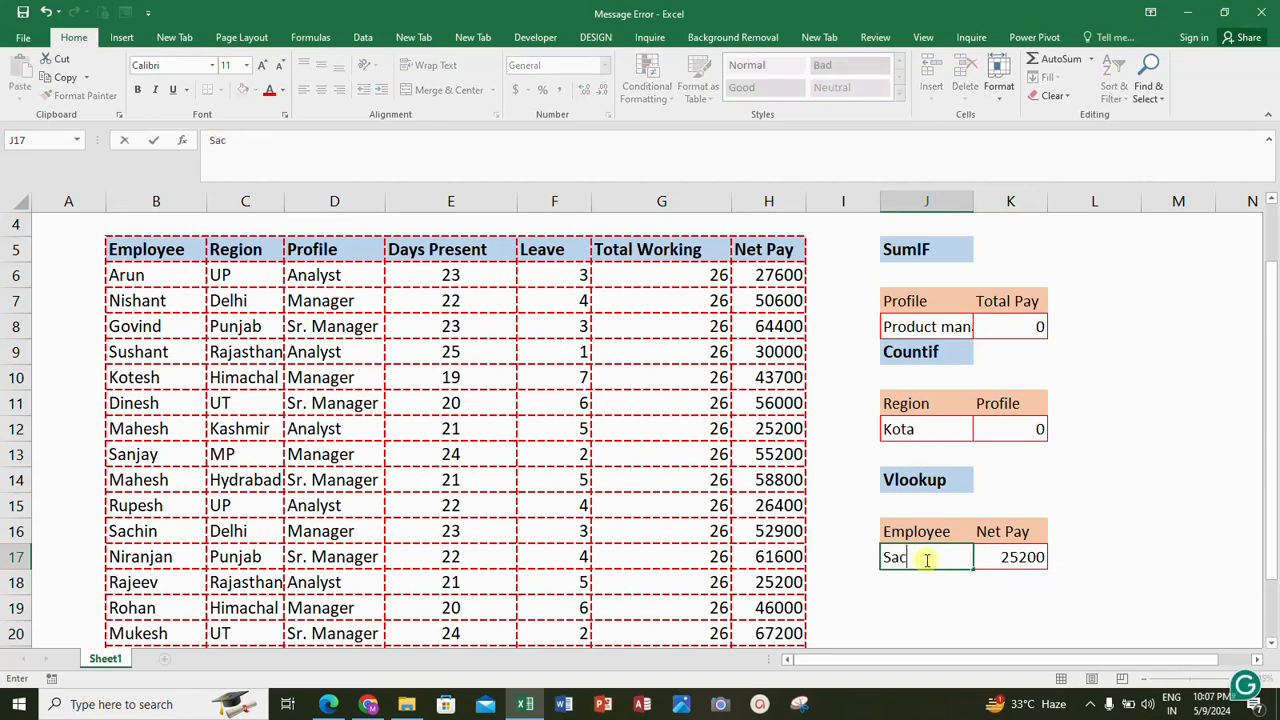
pyautogui.write('hin')
pyautogui.press('Return')
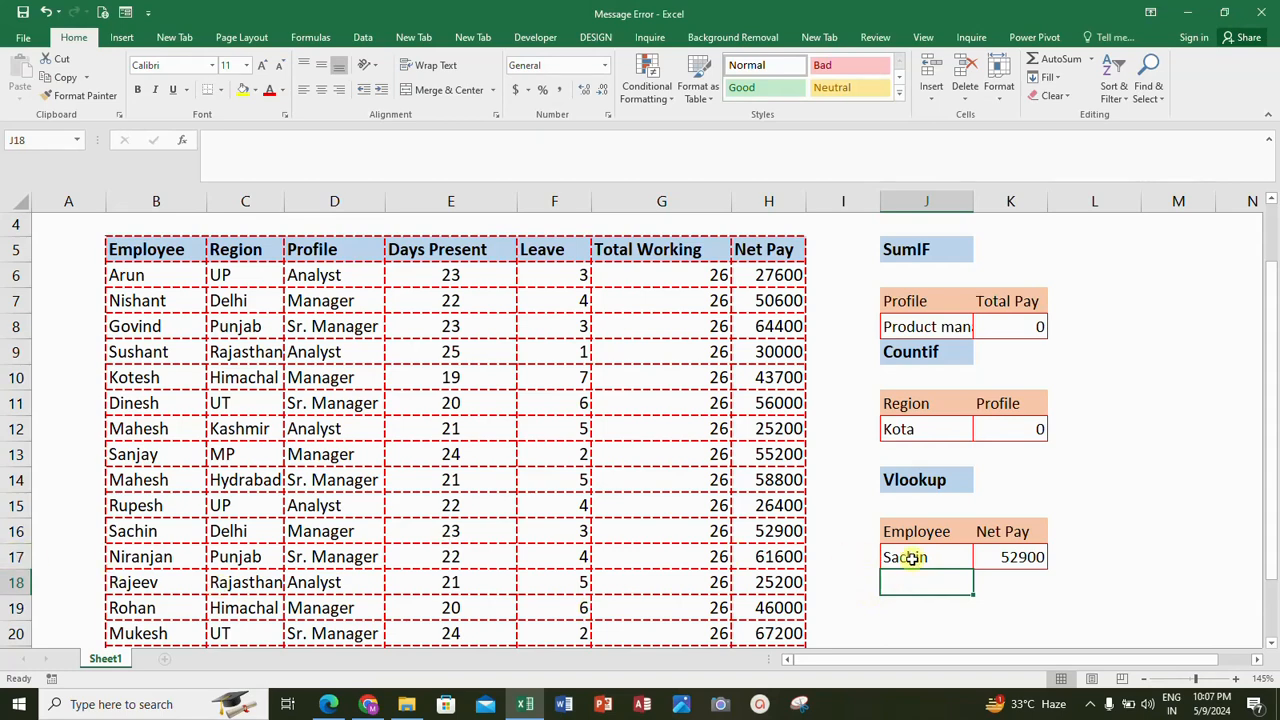
# Replace the employee in J17 with the name listed in row 20, written in lowercase.
pyautogui.click(905, 566)
pyautogui.press('BackSpace')
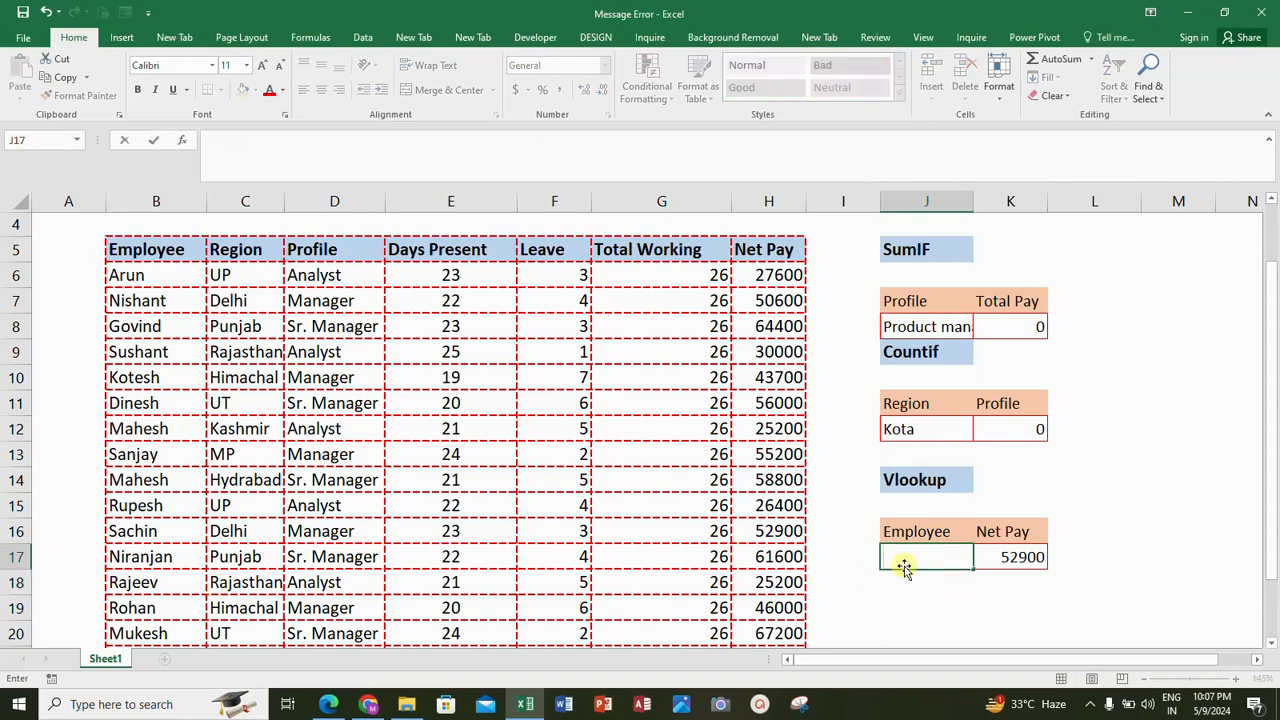
pyautogui.write('mukes')
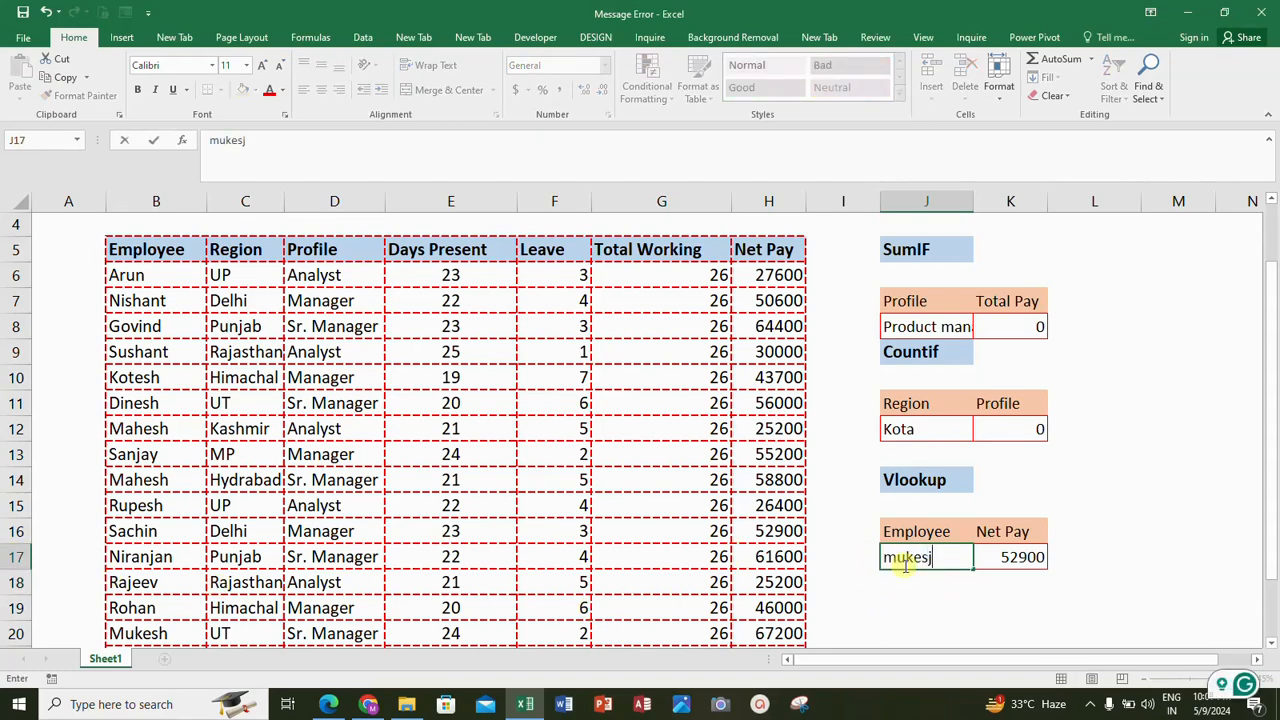
pyautogui.write('j')
pyautogui.press('BackSpace')
pyautogui.write('h')
pyautogui.press('Return')
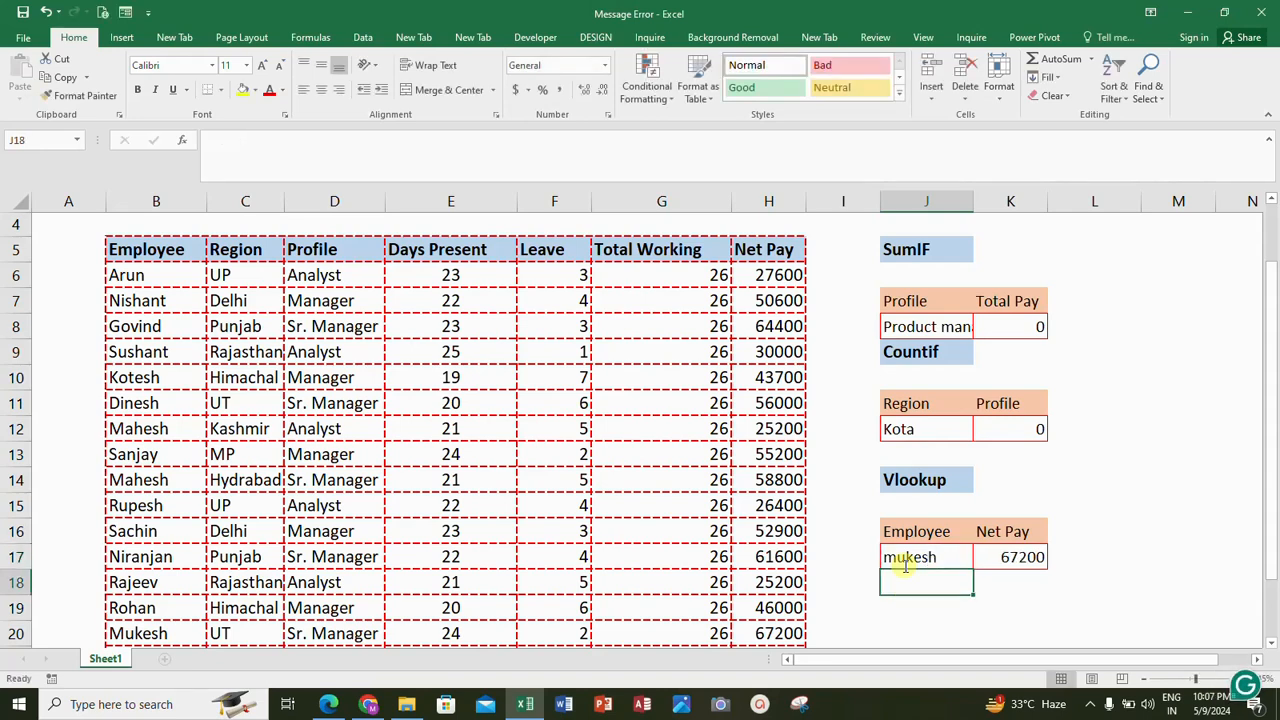
# Change the employee in J17 to the name listed in row 19 to test the Net Pay lookup.
pyautogui.click(900, 560)
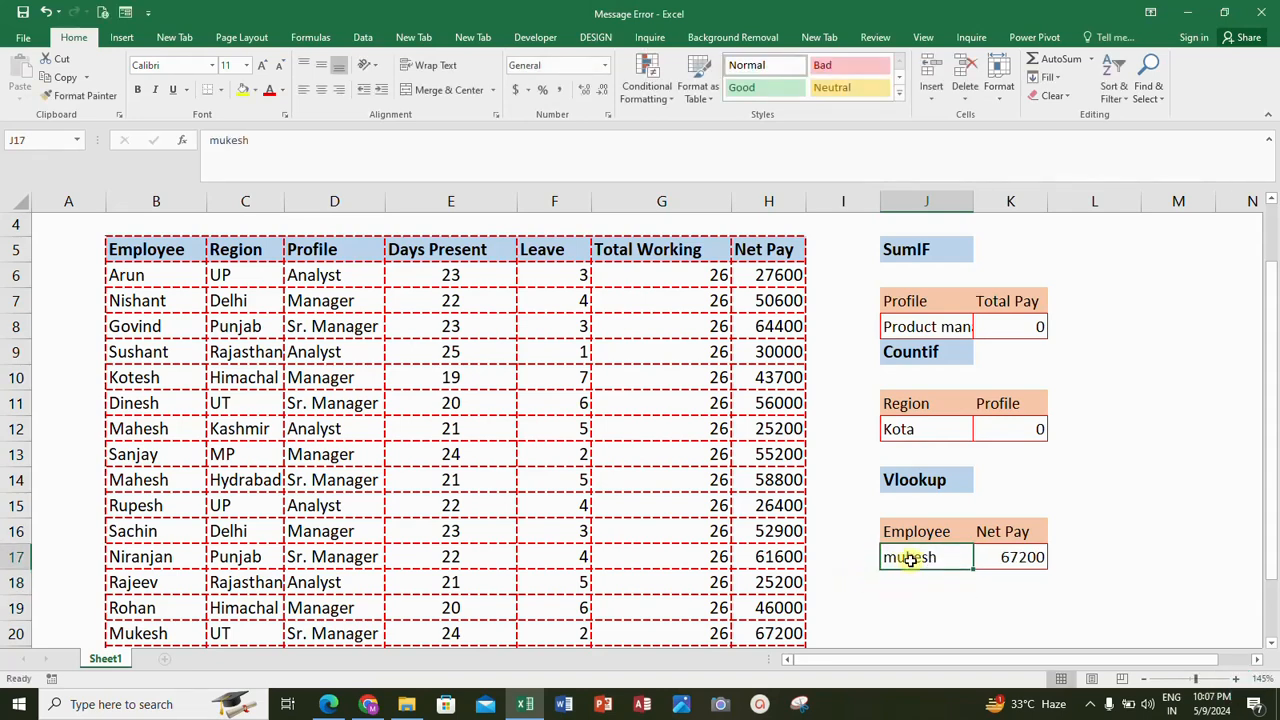
pyautogui.scroll(-2, 908, 563)
pyautogui.write('Rohan')
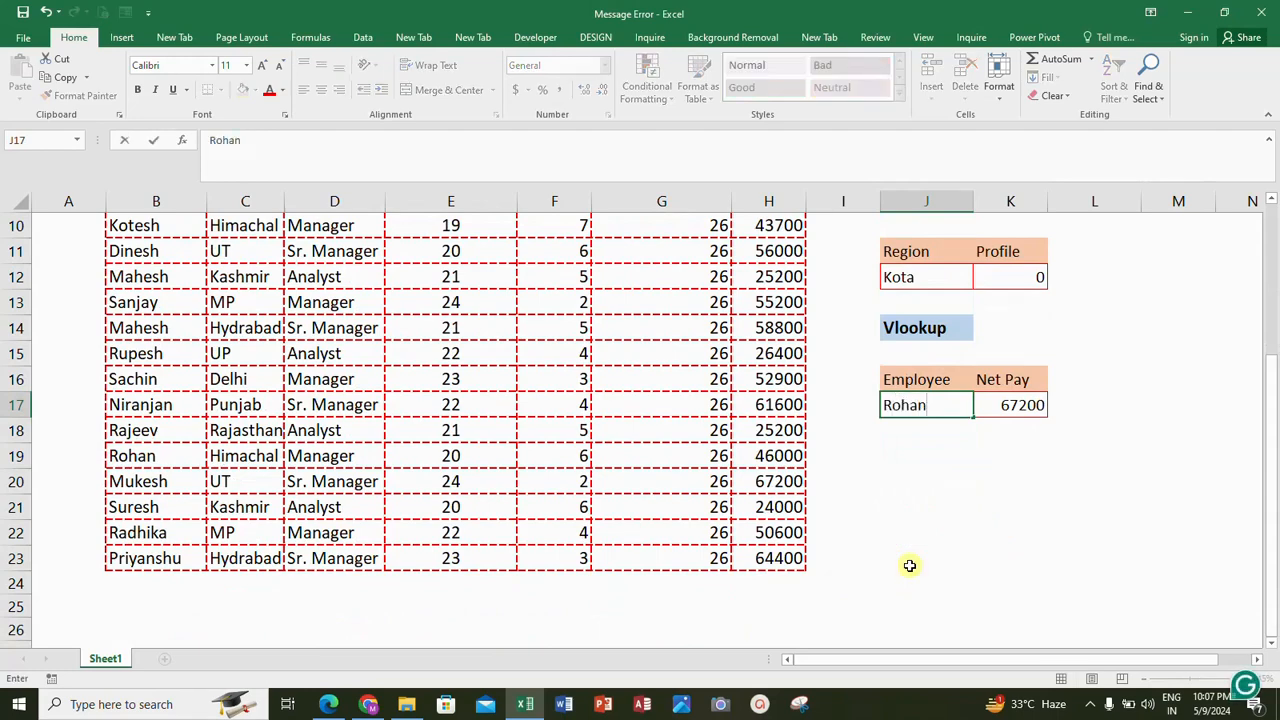
pyautogui.press('Return')
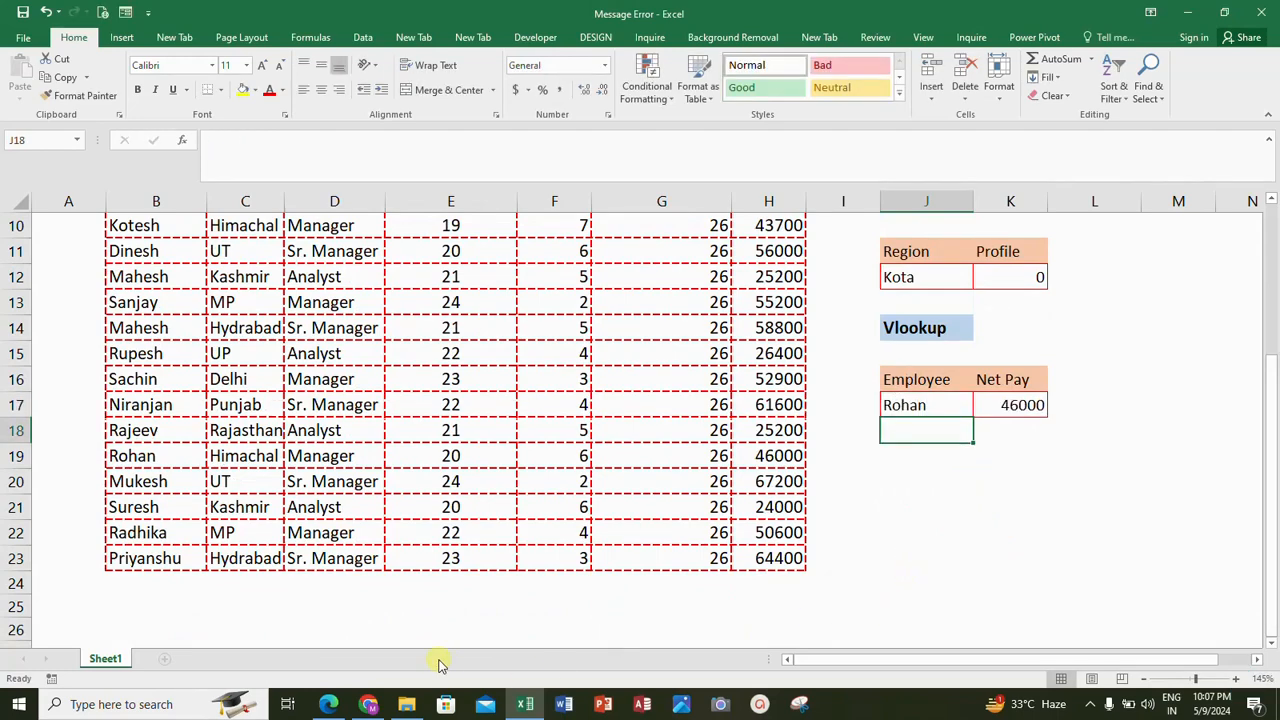
# Enter a name missing from the Employee column in J17 to test the unprotected VLOOKUP.
pyautogui.scroll(3, 633, 599)
pyautogui.click(930, 629)
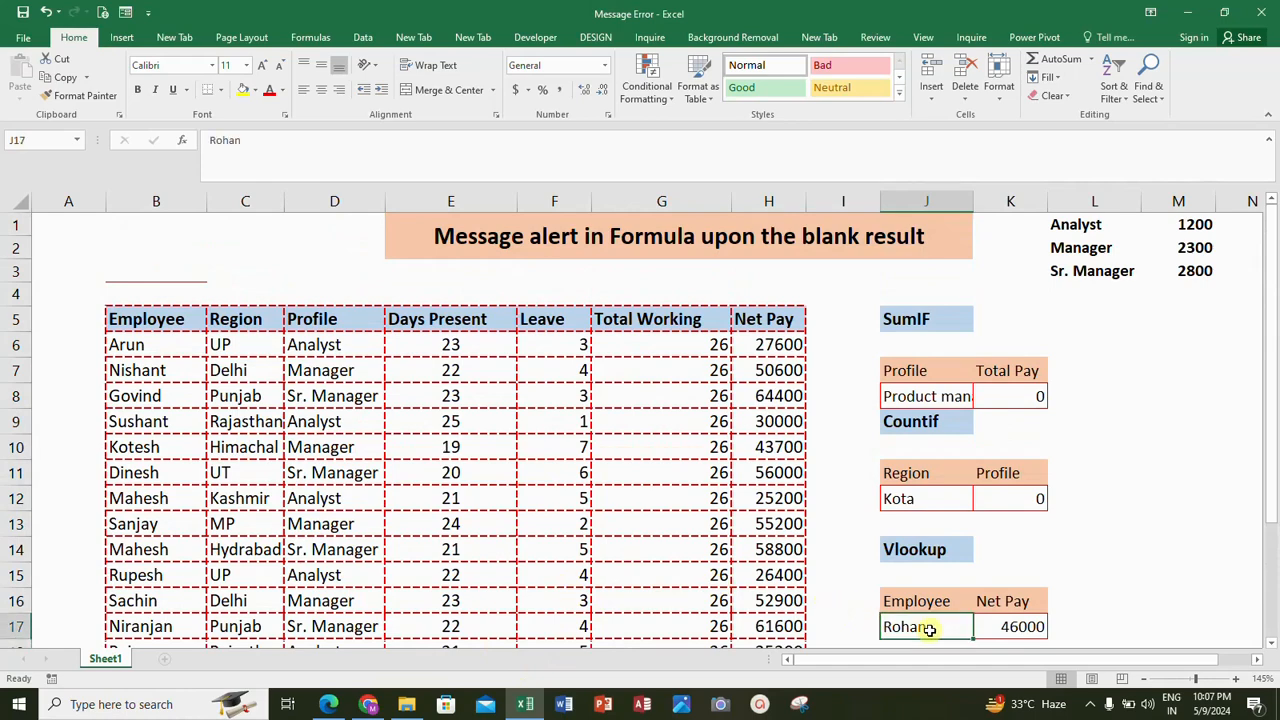
pyautogui.write('subham')
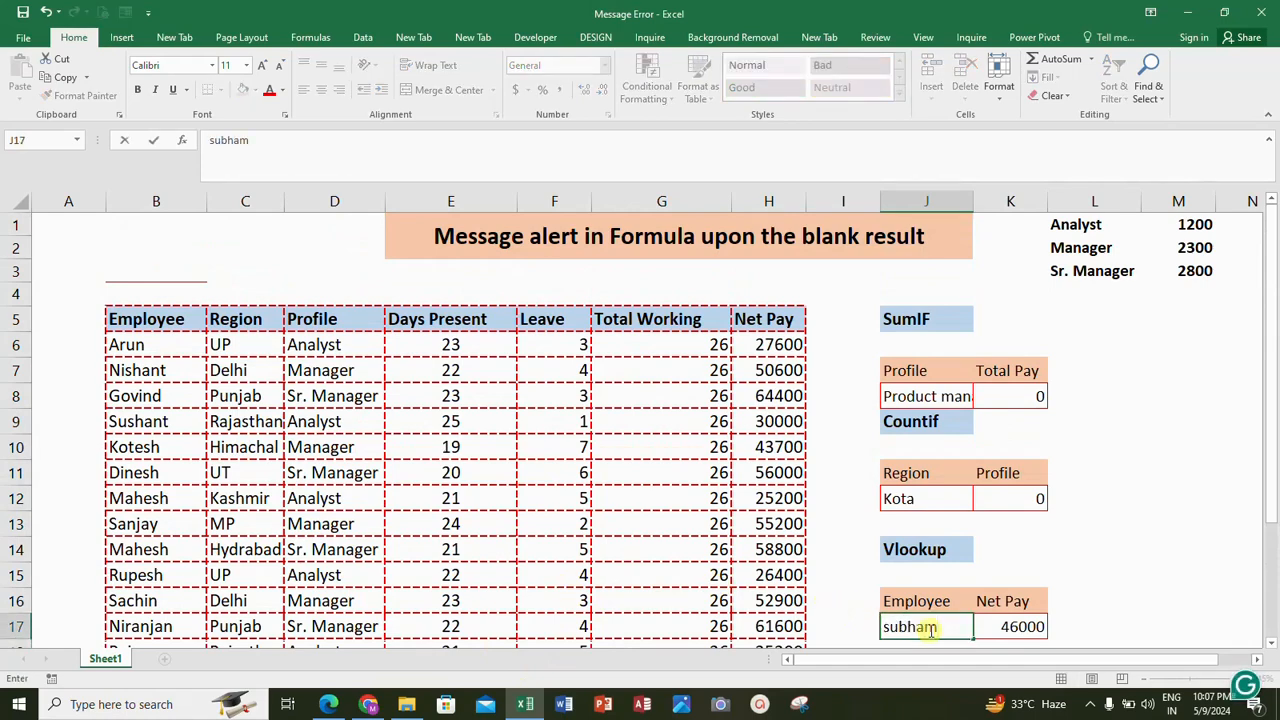
pyautogui.press('Return')
# Wrap the VLOOKUP in K17 in IFERROR with an empty string "" as the error value.
pyautogui.click(1033, 604)
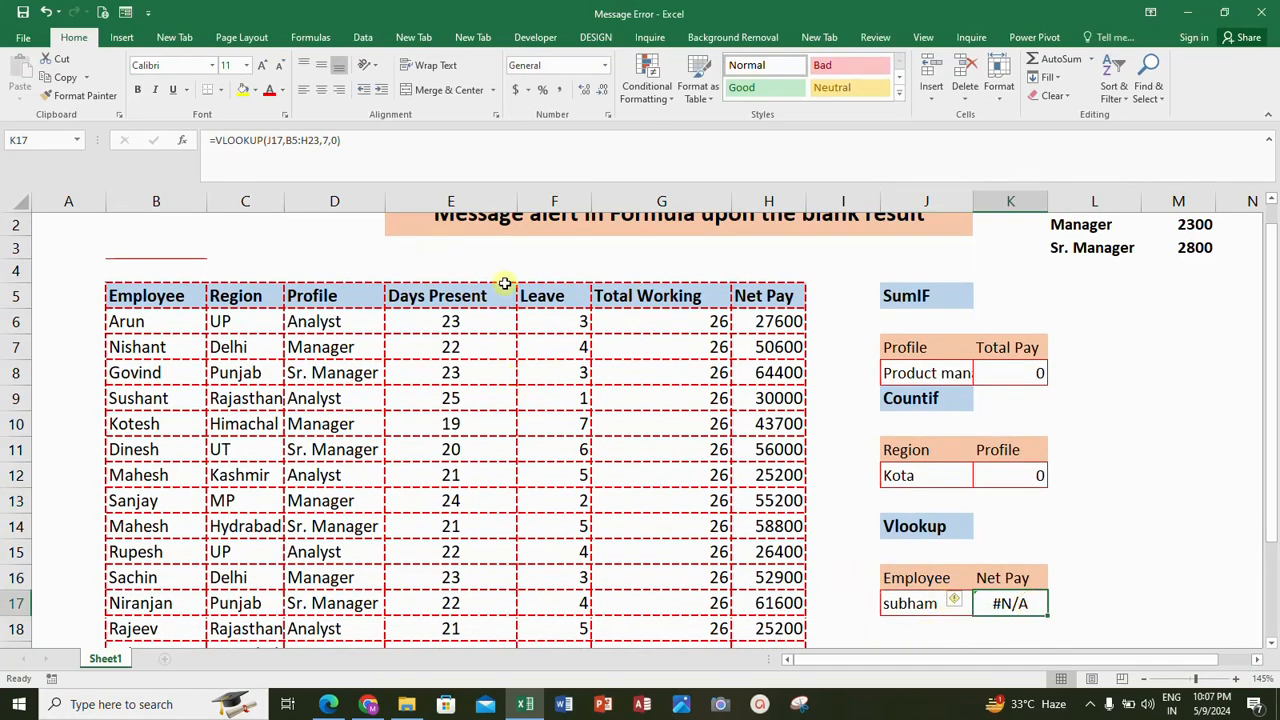
pyautogui.click(220, 140)
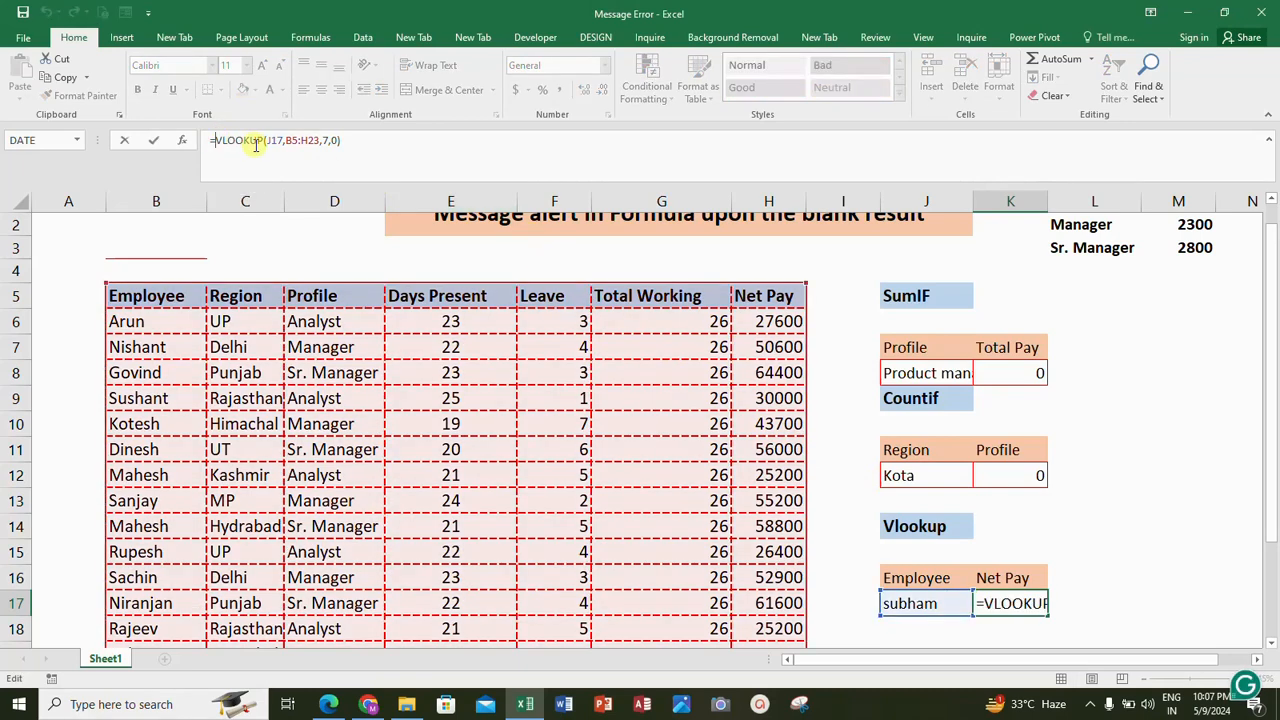
pyautogui.write('iferror')
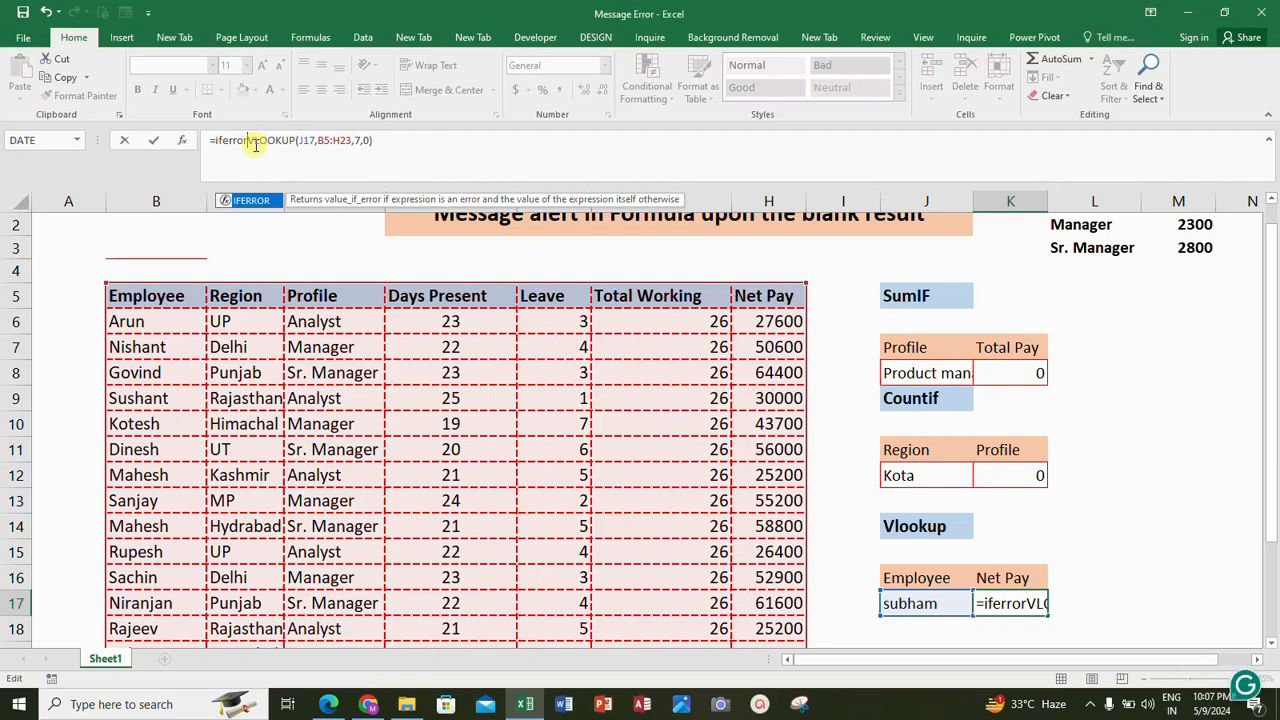
pyautogui.write('(')
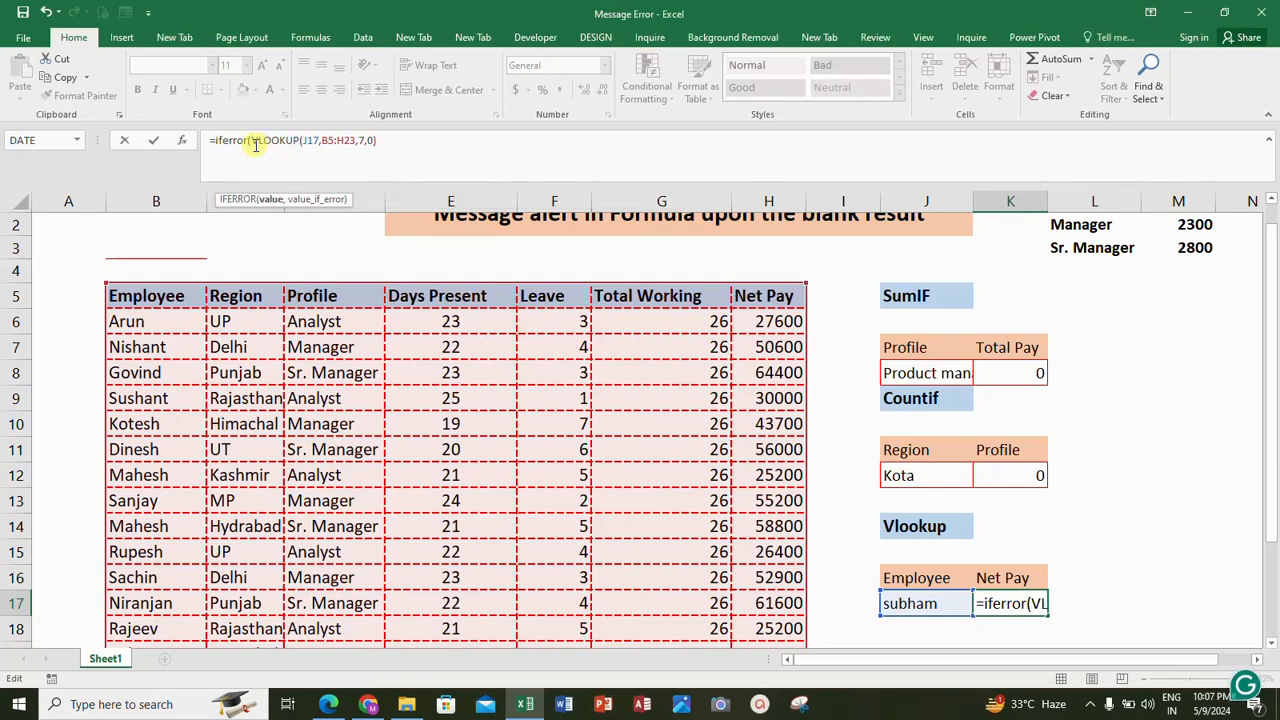
pyautogui.write(',')
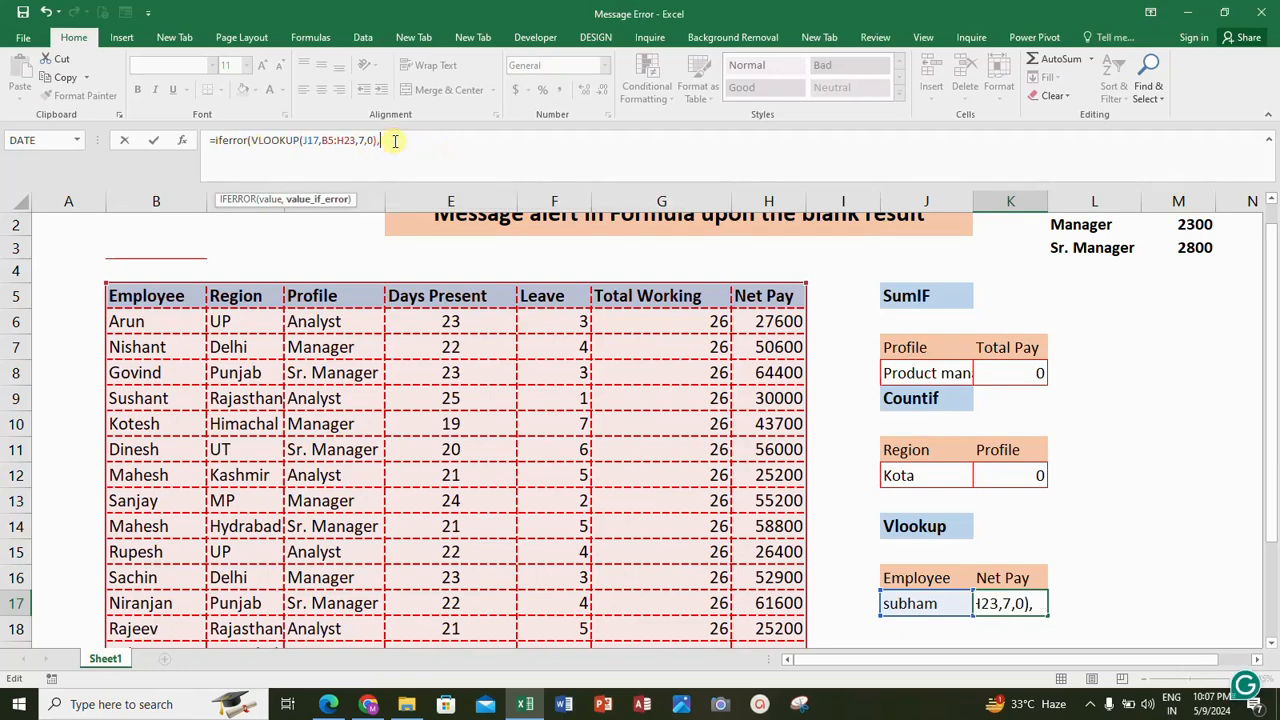
pyautogui.write('"")')
pyautogui.press('Return')
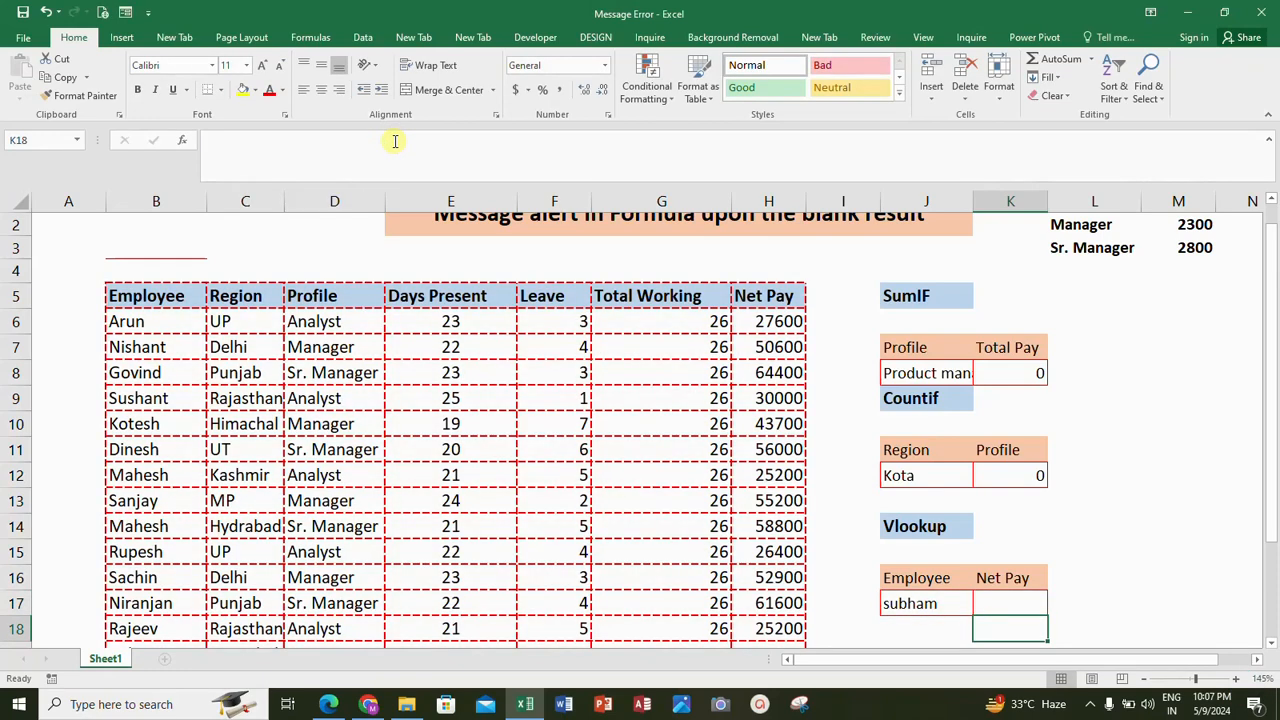
# Replace the employee in J17 with a different unlisted name and check the IFERROR lookup in K17.
pyautogui.click(928, 601)
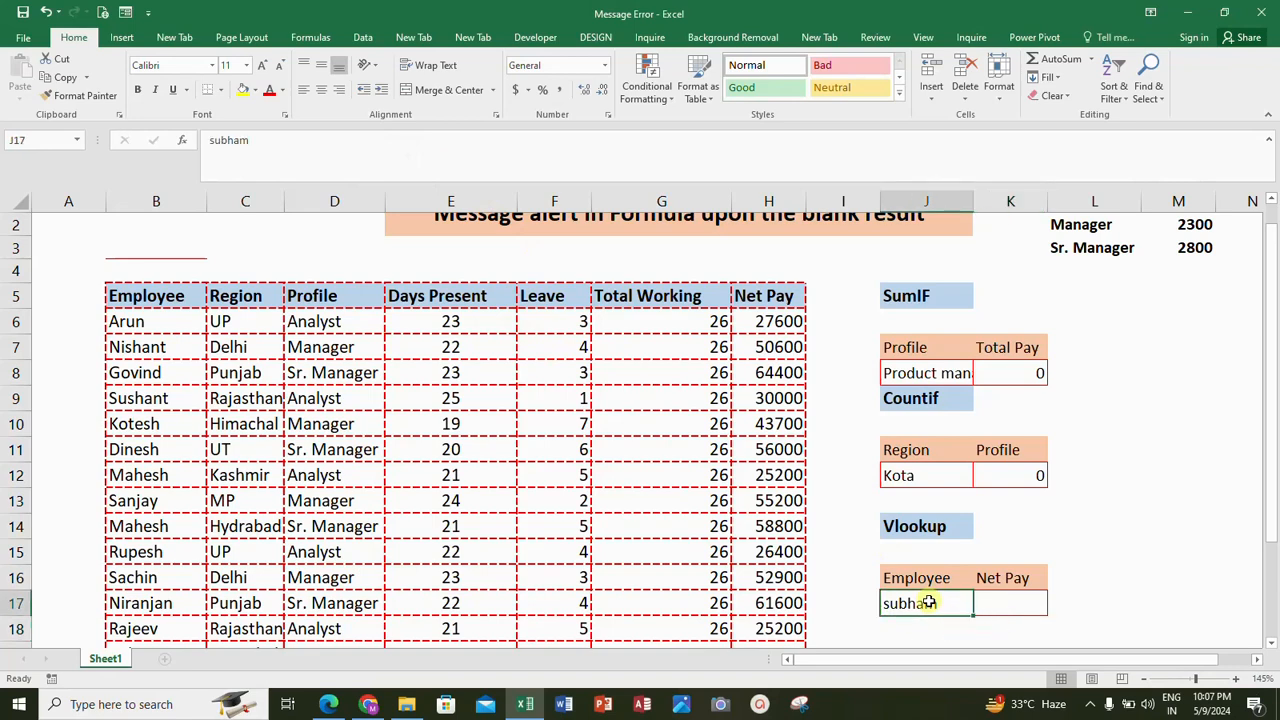
pyautogui.write('sur')
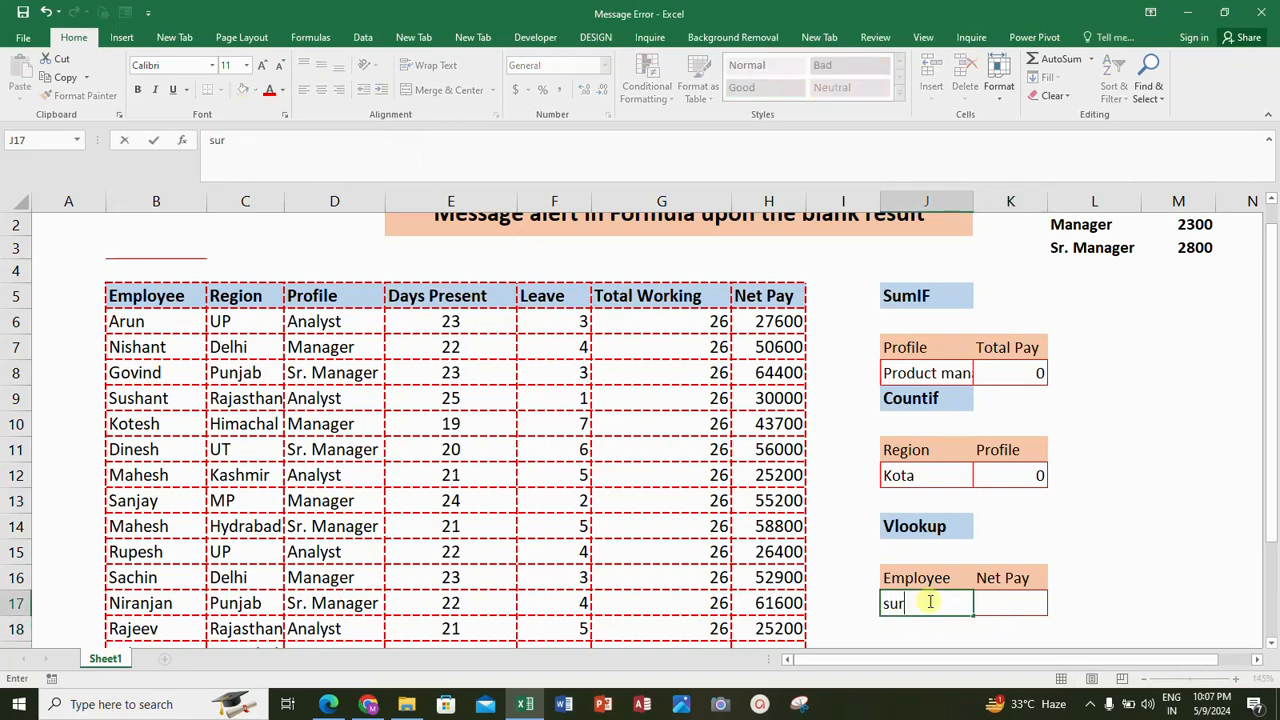
pyautogui.write('abhi')
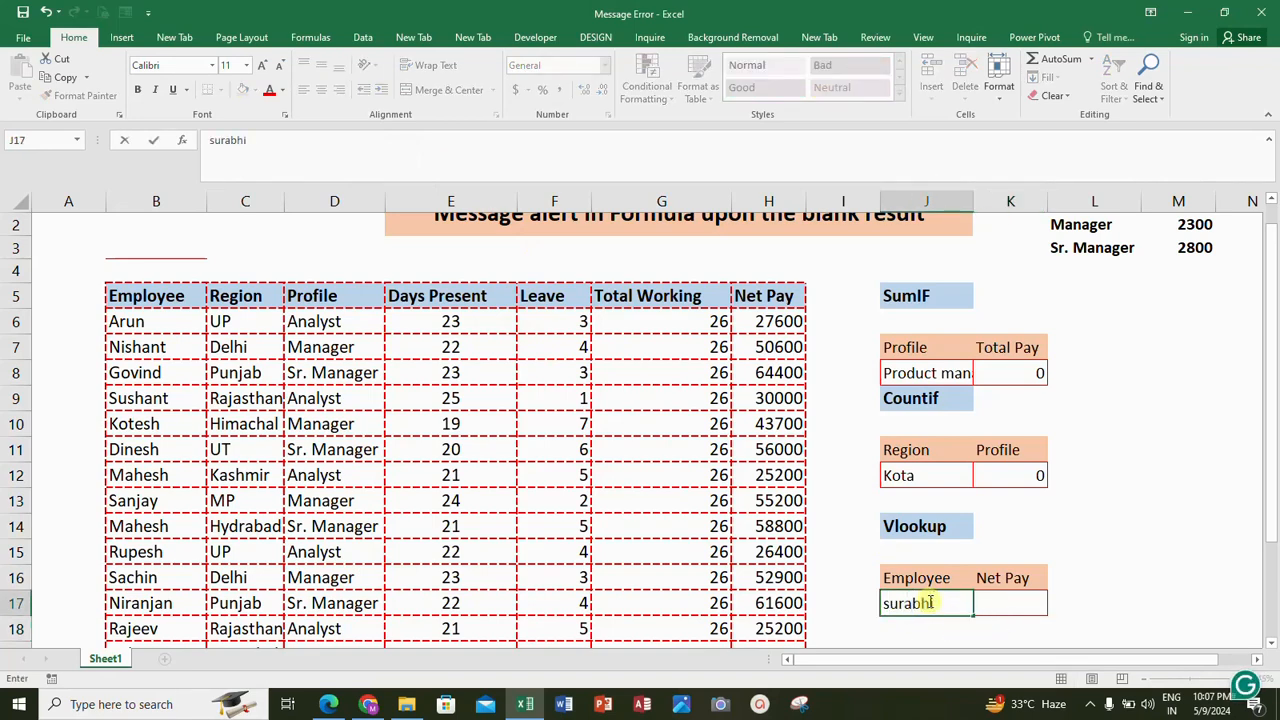
pyautogui.press('Return')
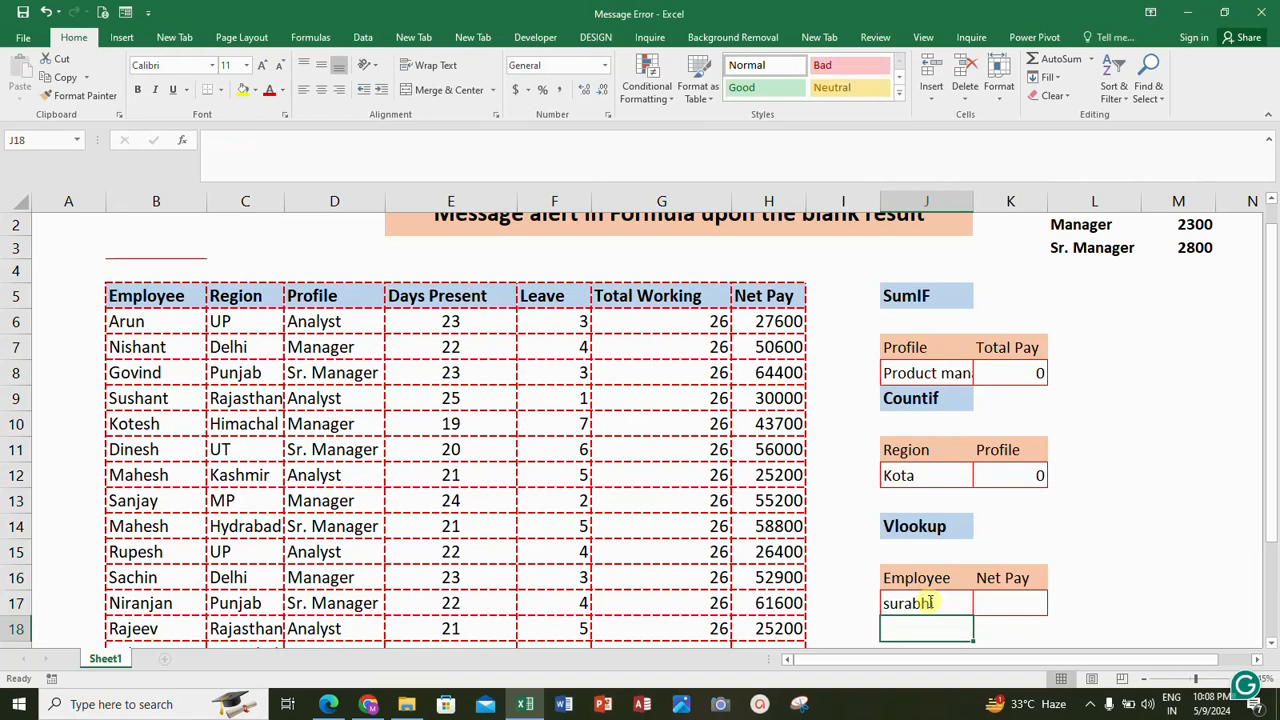
pyautogui.click(982, 598)
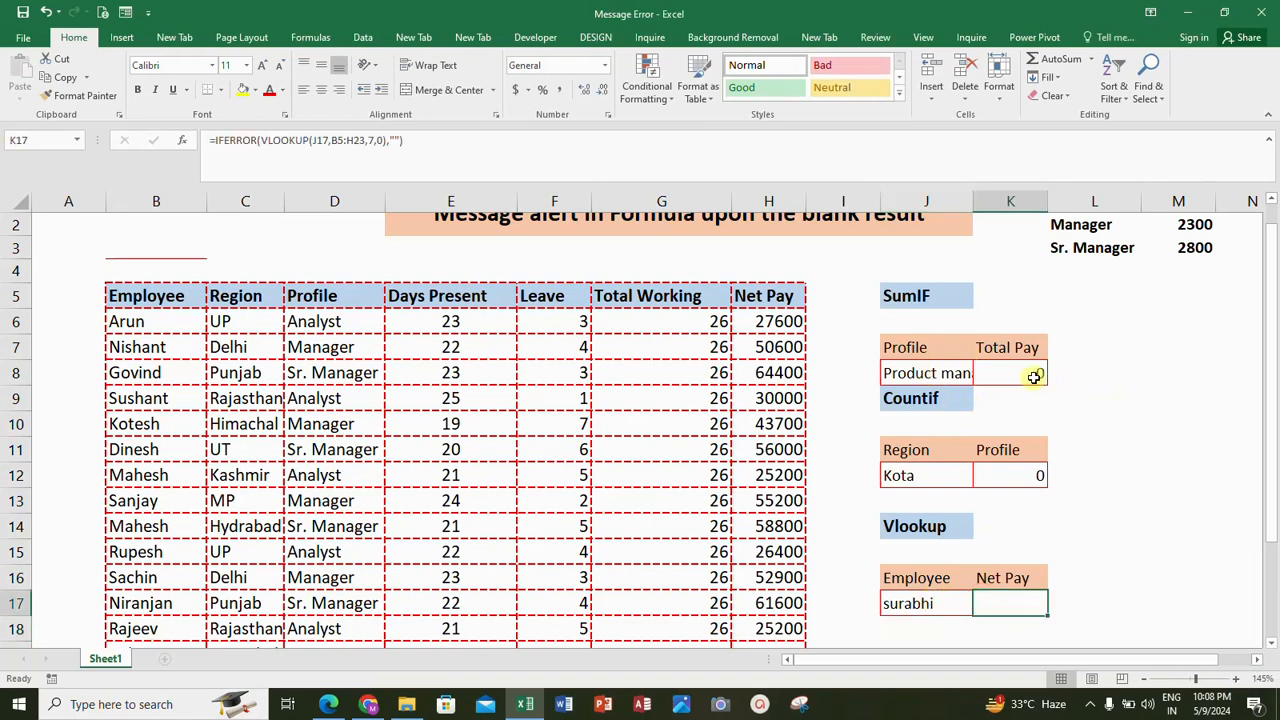
pyautogui.scroll(1, 1033, 378)
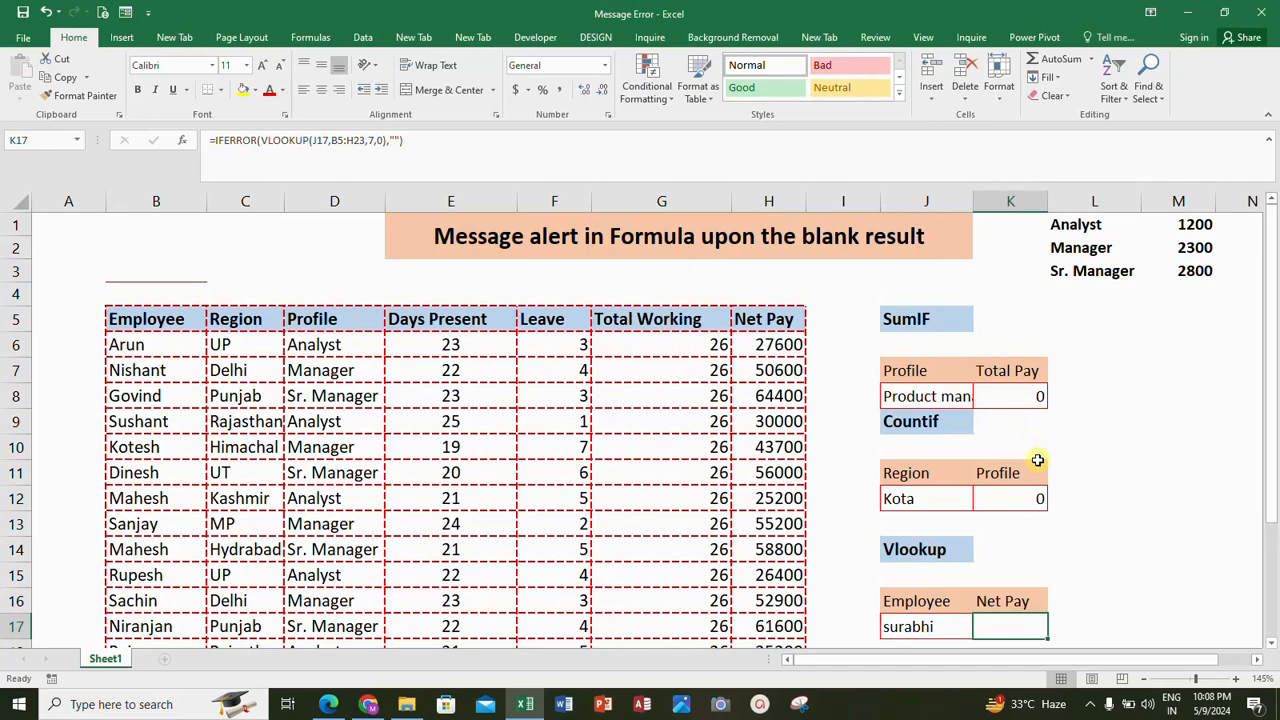
# Open the Visual Basic editor and display the code of Module1.
pyautogui.click(540, 38)
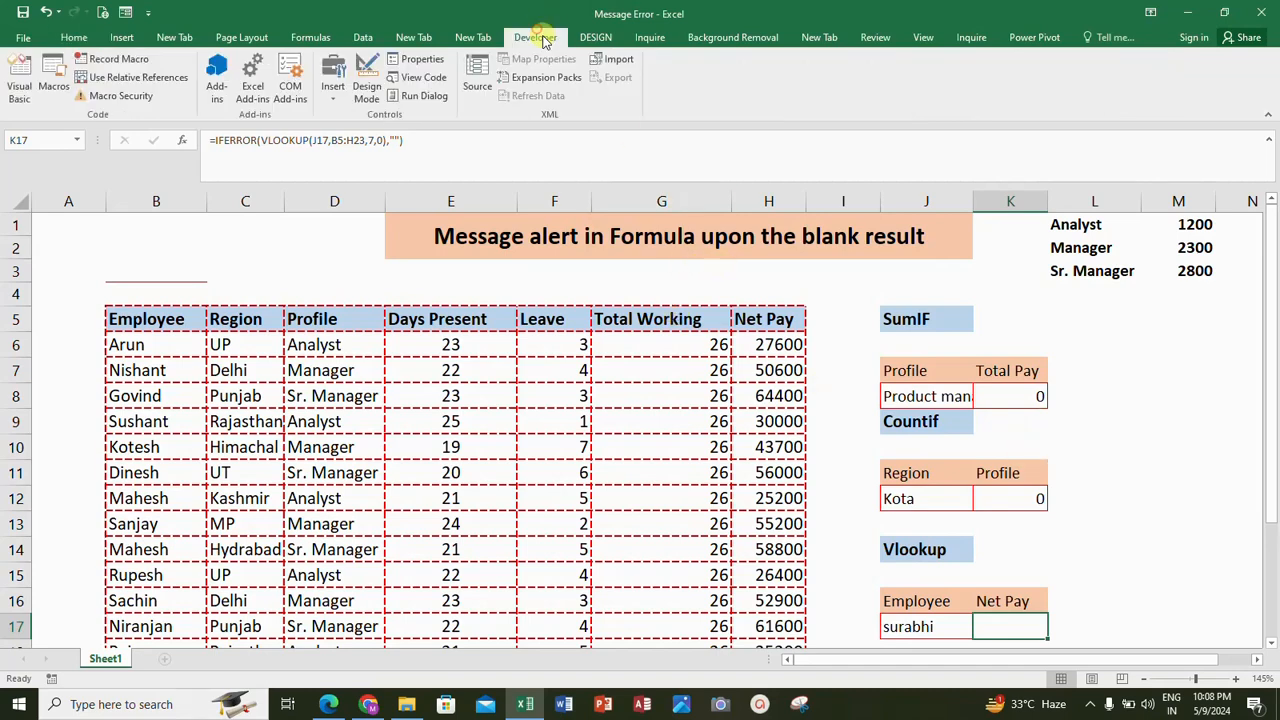
pyautogui.click(33, 88)
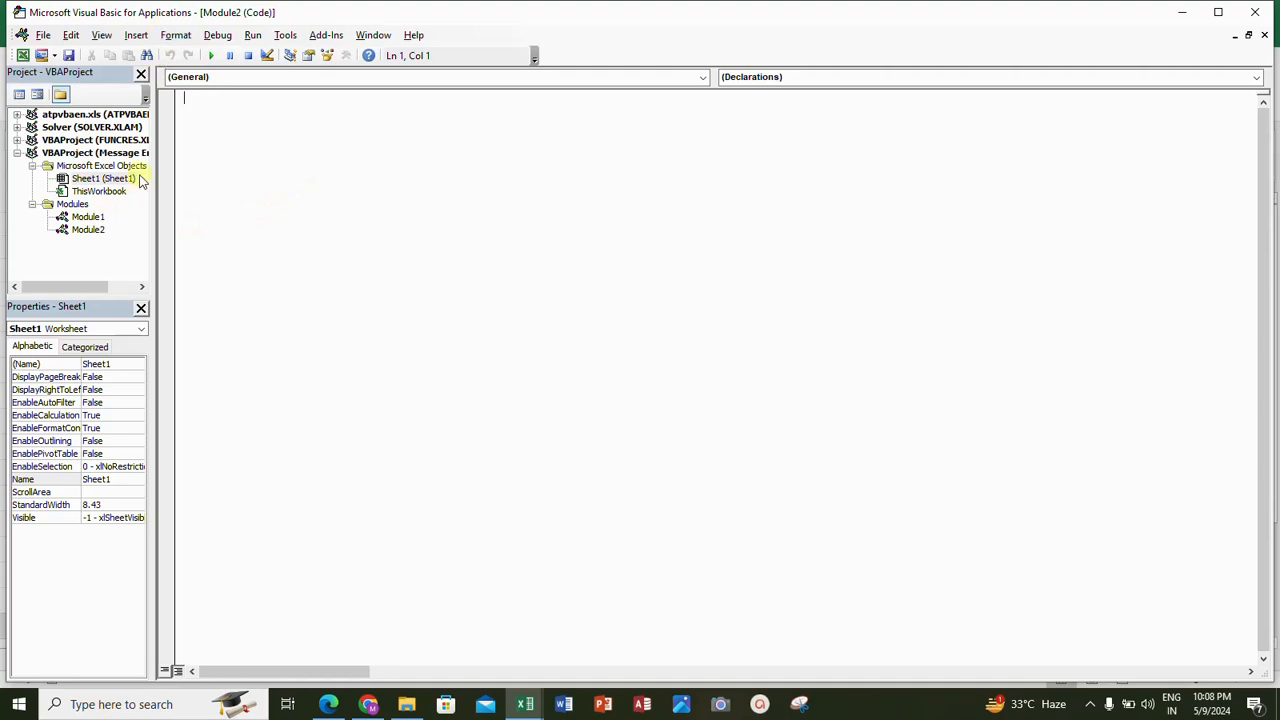
pyautogui.click(136, 36)
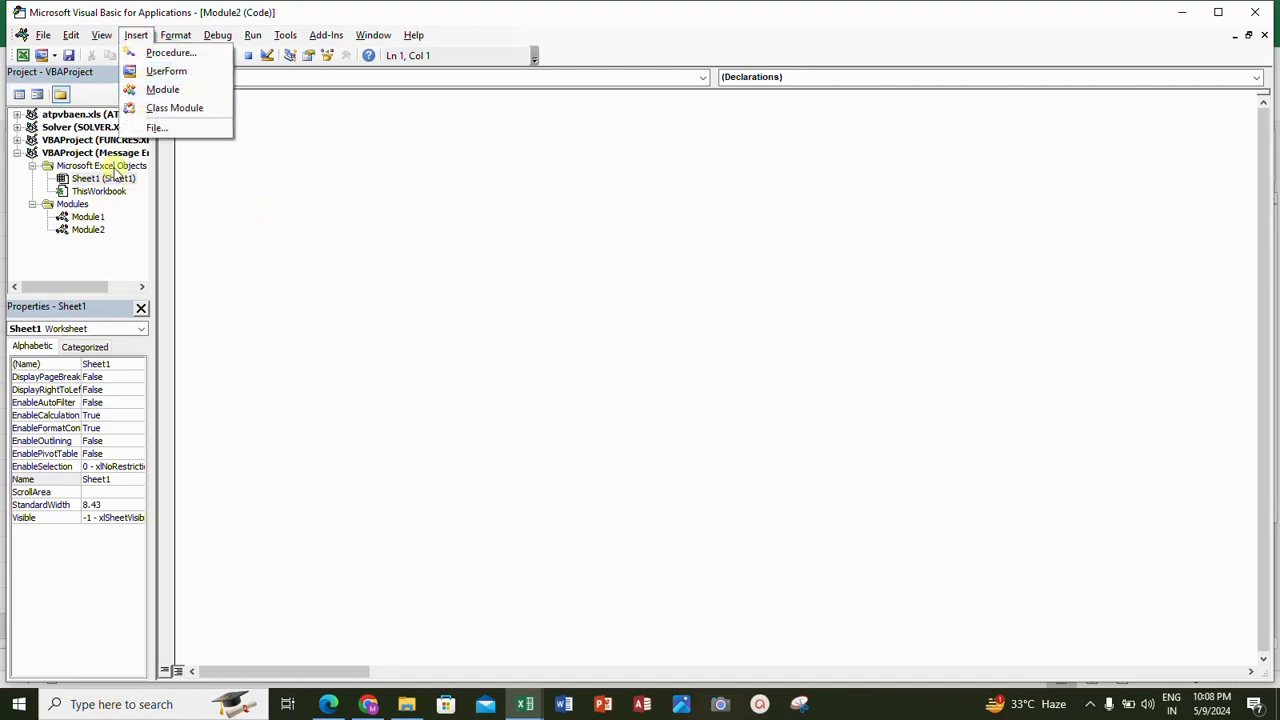
pyautogui.click(94, 219)
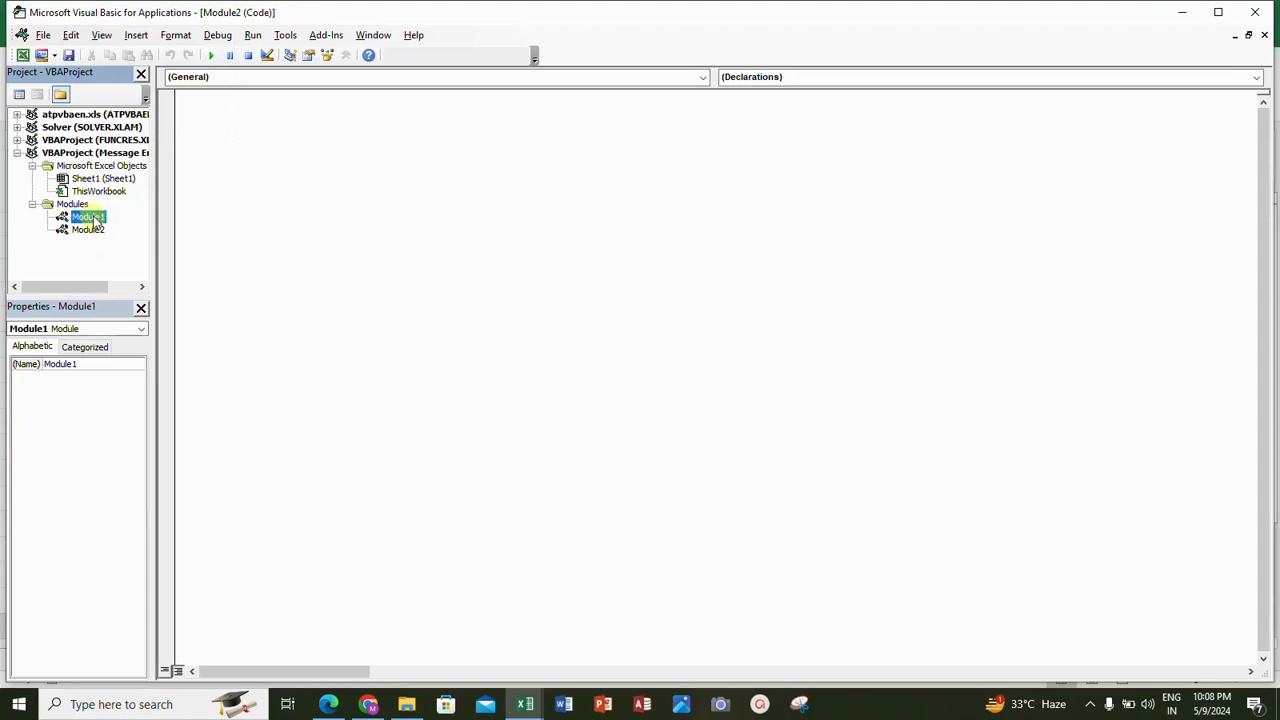
pyautogui.doubleClick(94, 219)
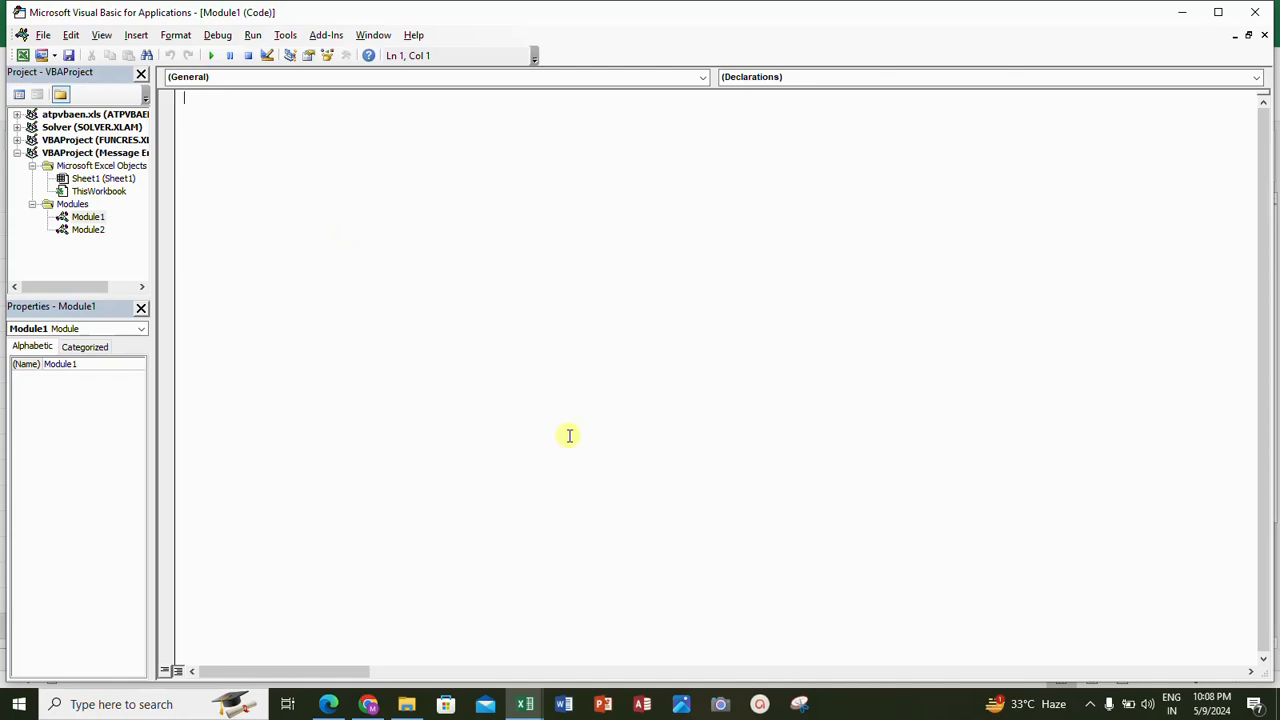
# Switch back to the Excel workbook and review the Countif and Vlookup input areas.
pyautogui.click(540, 698)
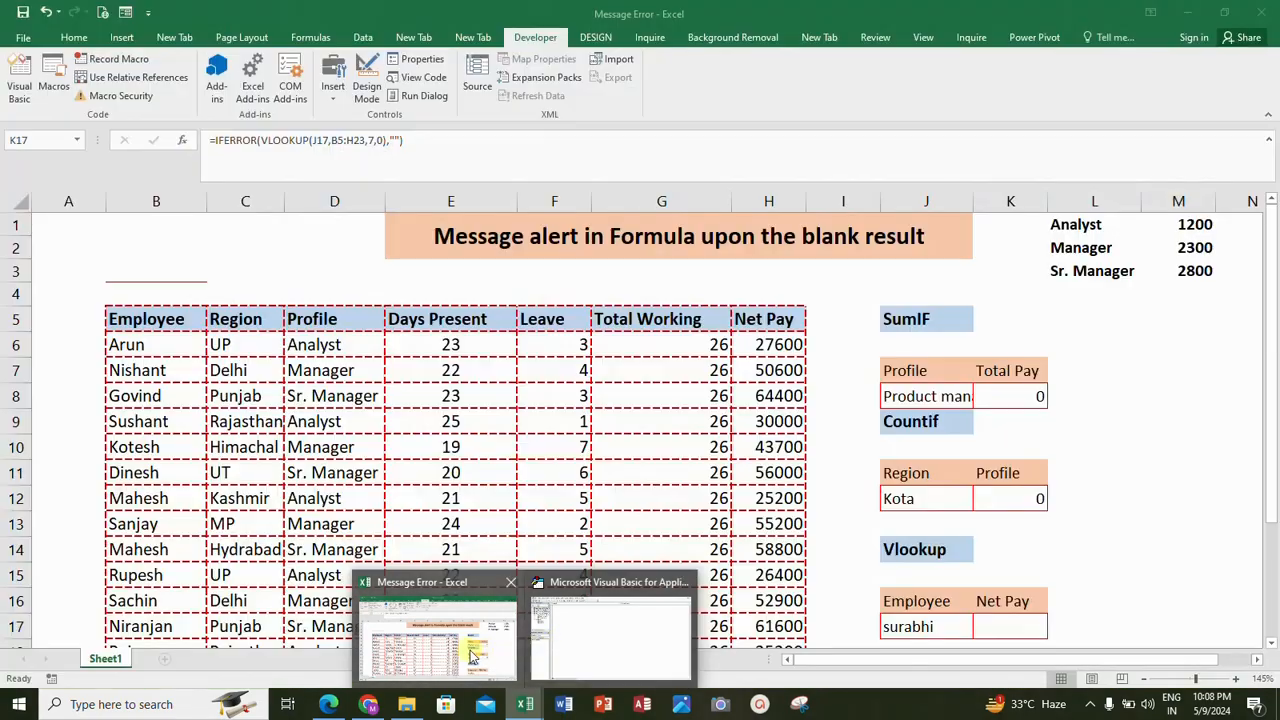
pyautogui.click(475, 657)
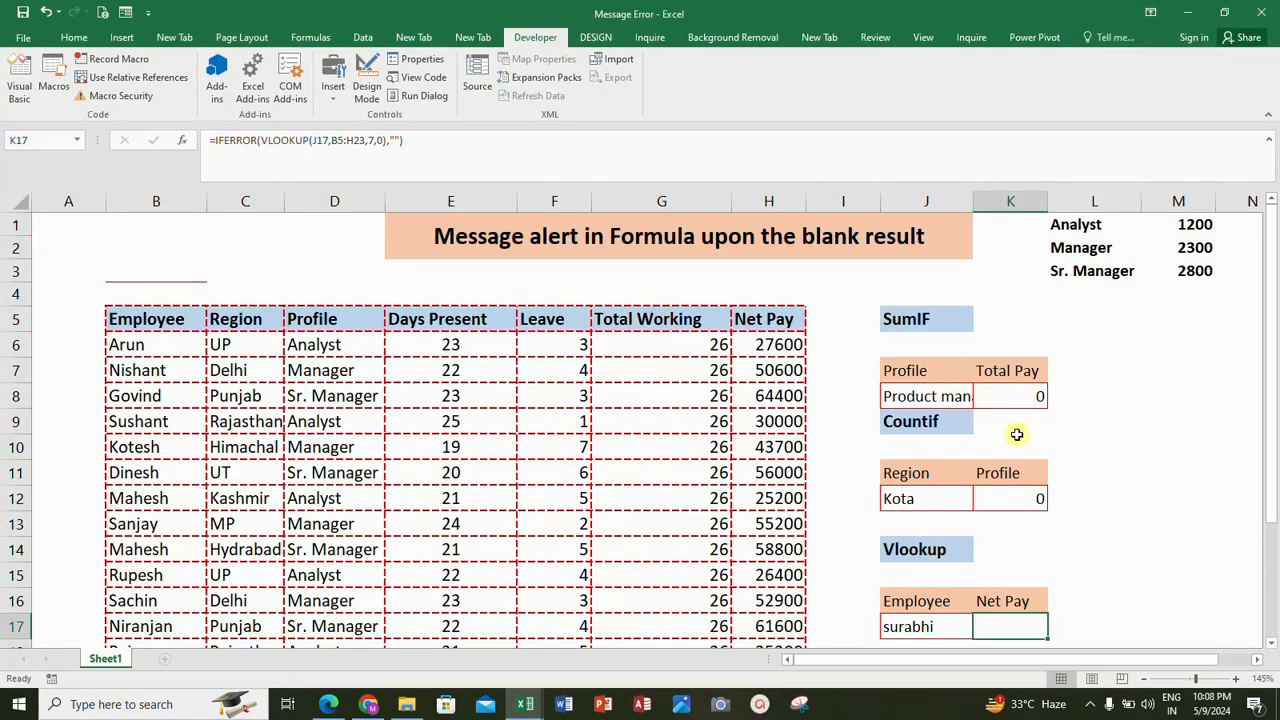
pyautogui.click(915, 474)
pyautogui.scroll(-2, 940, 500)
pyautogui.click(930, 462)
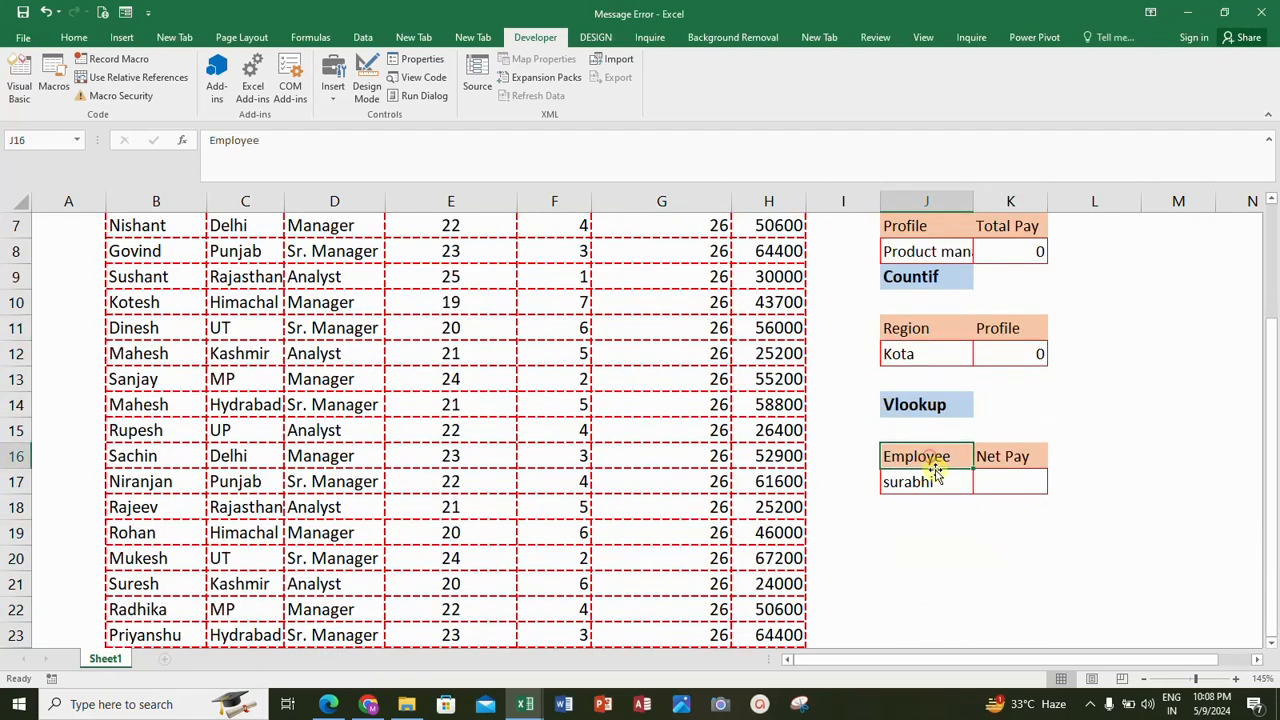
pyautogui.scroll(2, 931, 490)
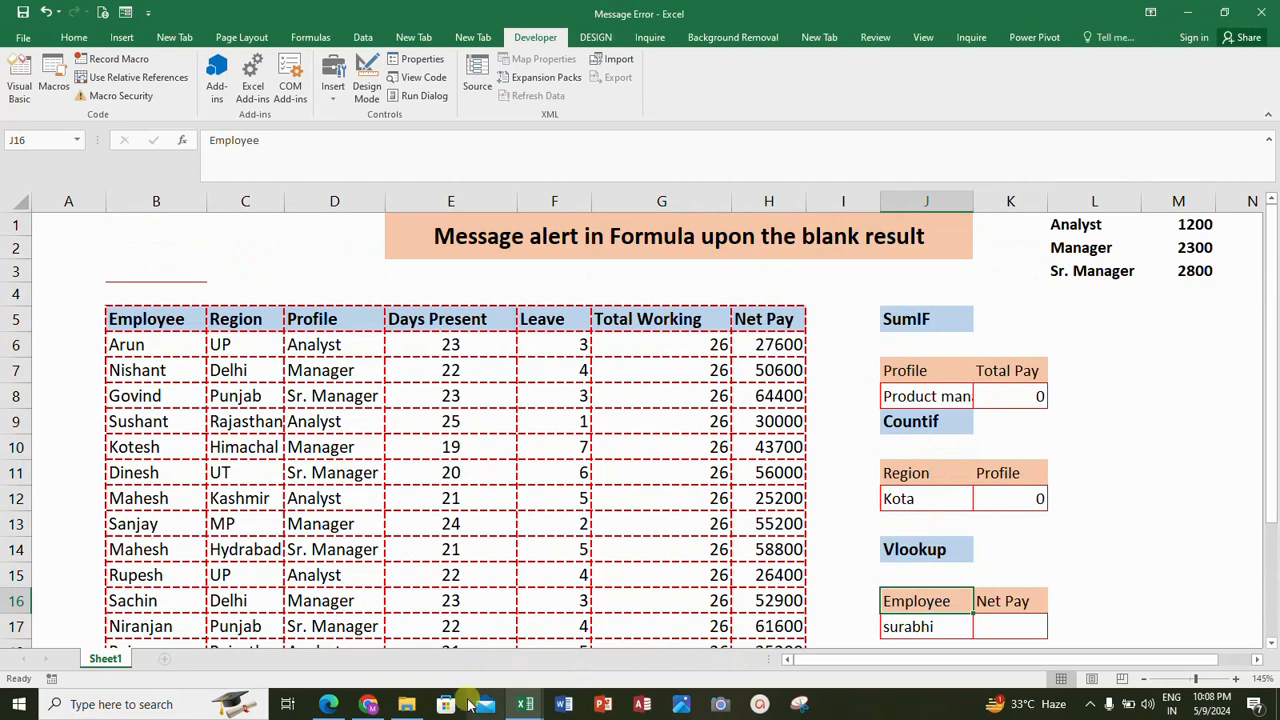
# In the Visual Basic editor, start the function errormsg1() in Module1 with an empty Msgbox "" statement.
pyautogui.moveTo(530, 708)
pyautogui.click(574, 631)
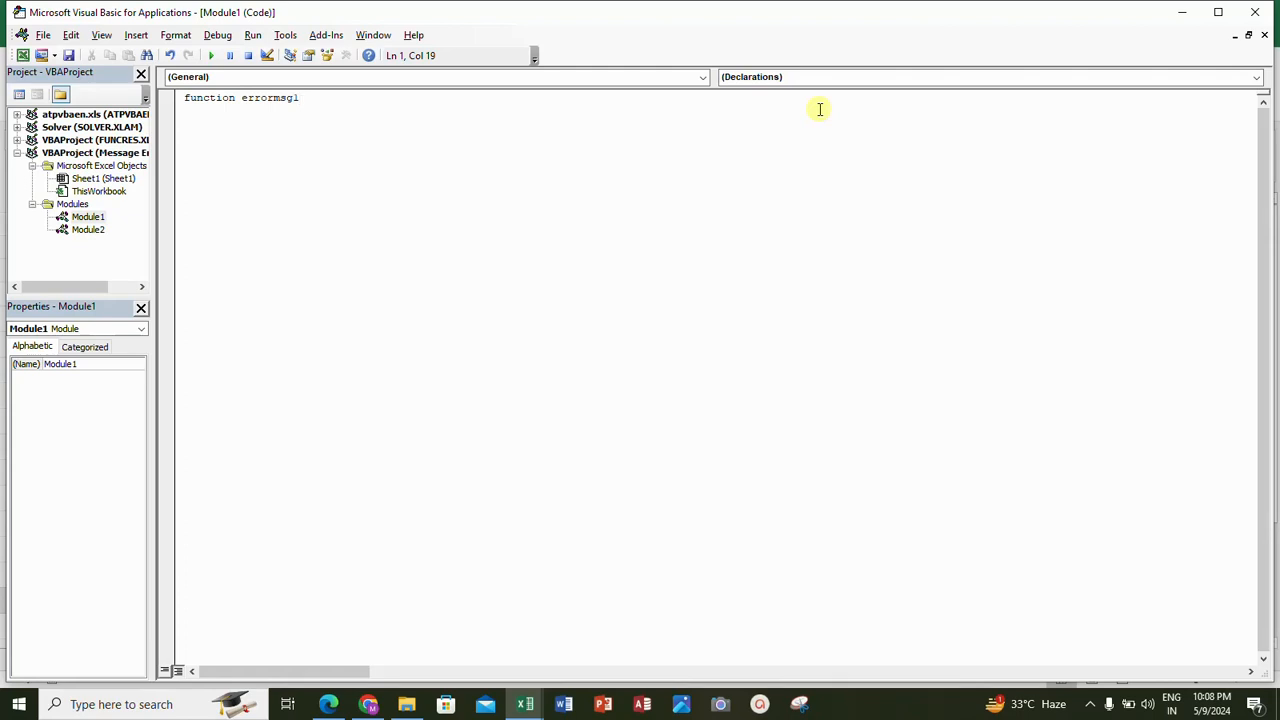
pyautogui.press('Return')
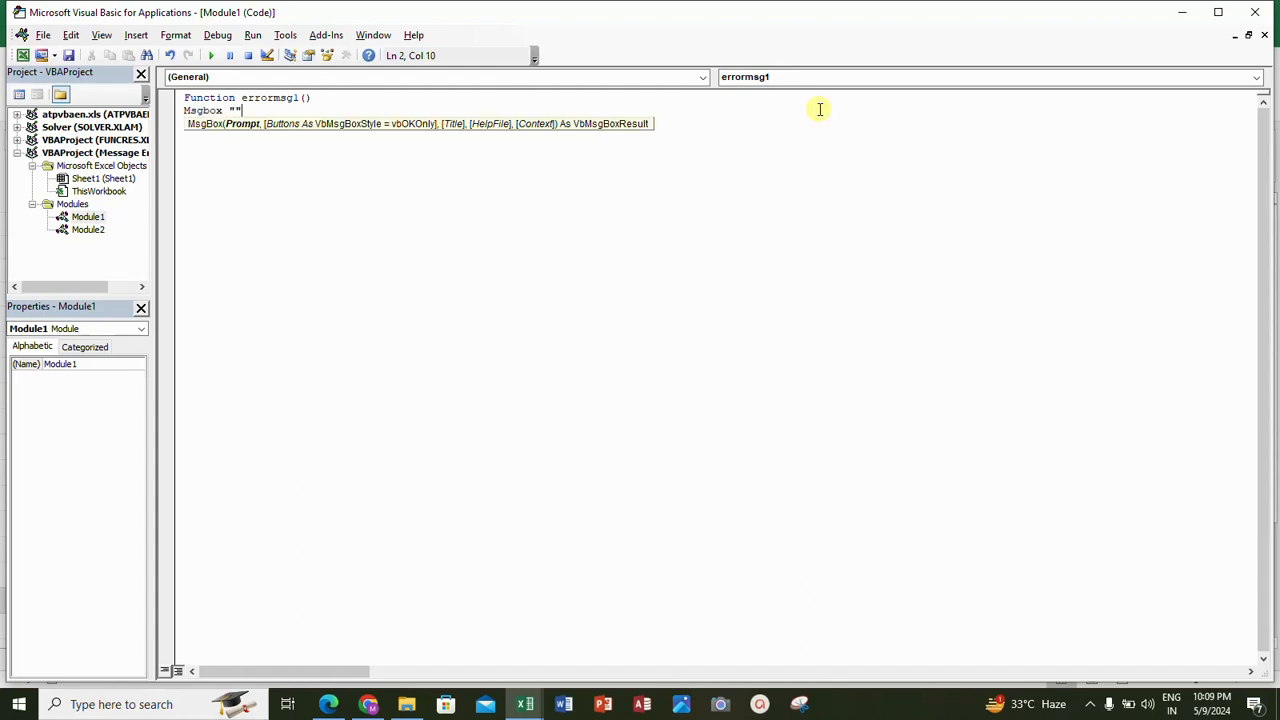
pyautogui.hotkey('alt', 'F11')
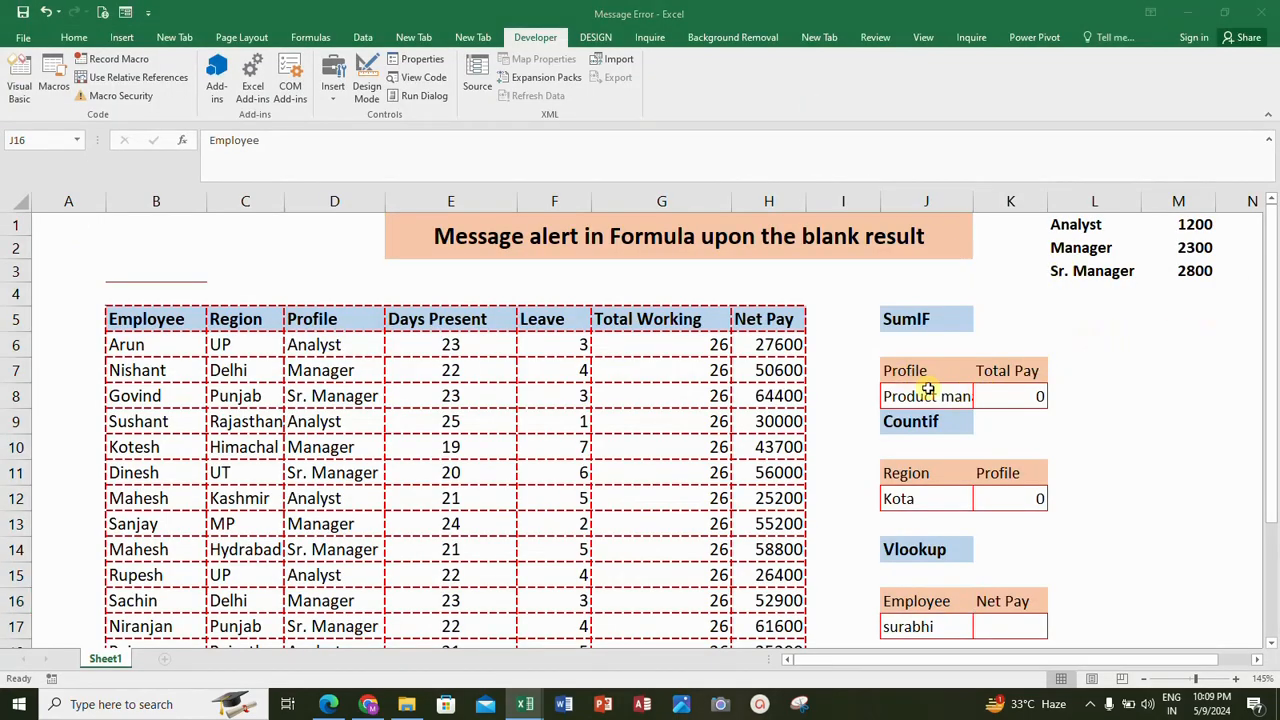
pyautogui.hotkey('alt', 'F11')
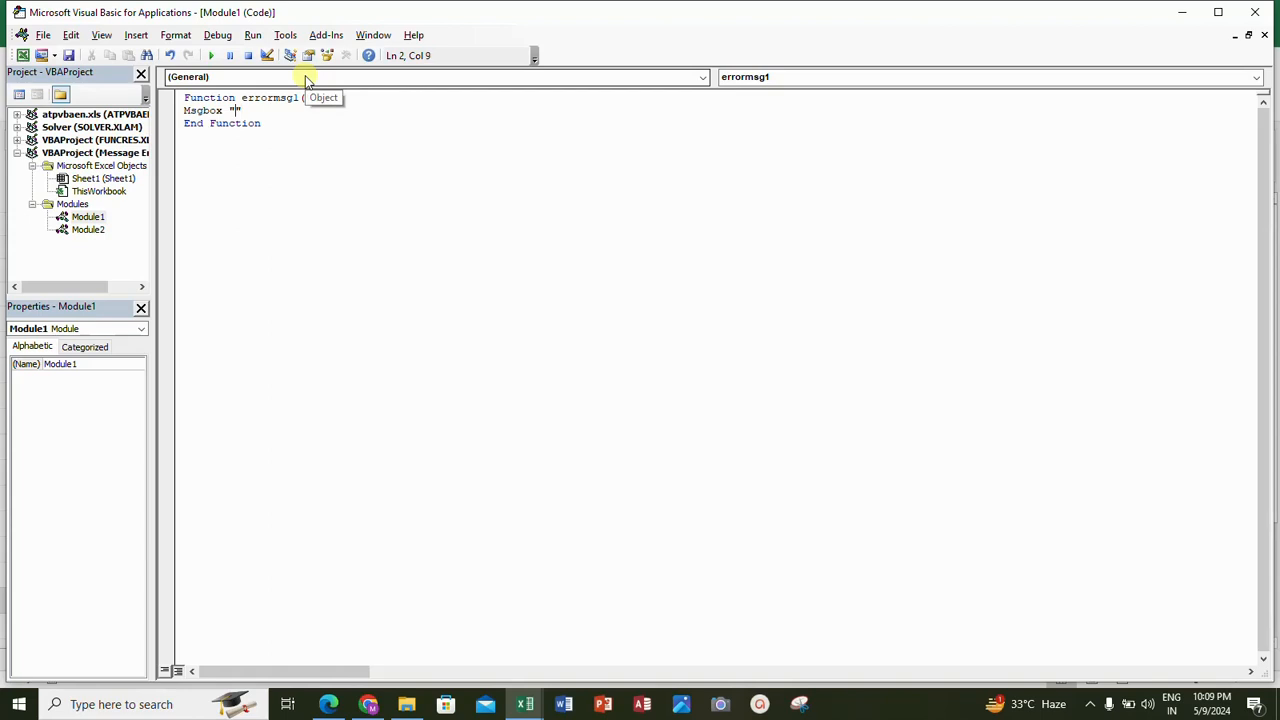
# Fill the Msgbox text in errormsg1 with "Please enter a valid employee profile.....".
pyautogui.write('Pl')
pyautogui.press('BackSpace')
pyautogui.write('nter')
pyautogui.write('pro')
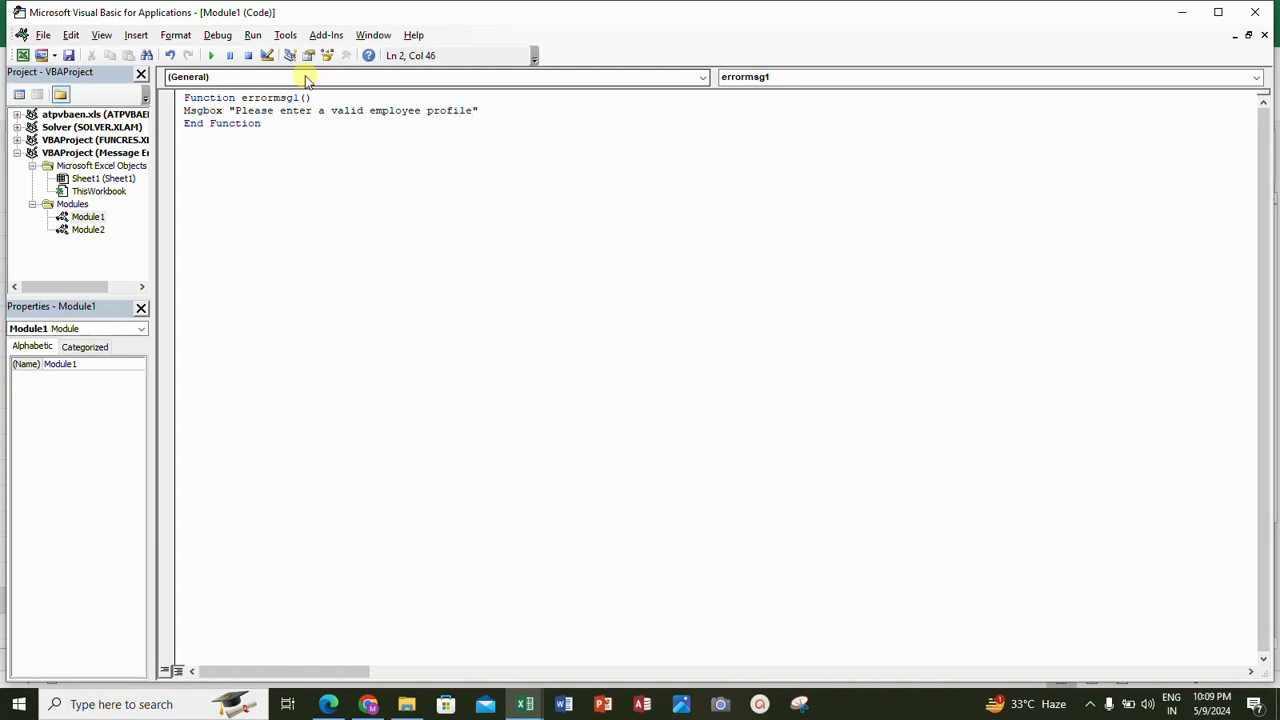
pyautogui.write('file.....')
pyautogui.press('BackSpace')
pyautogui.press('BackSpace')
pyautogui.press('BackSpace')
pyautogui.press('BackSpace')
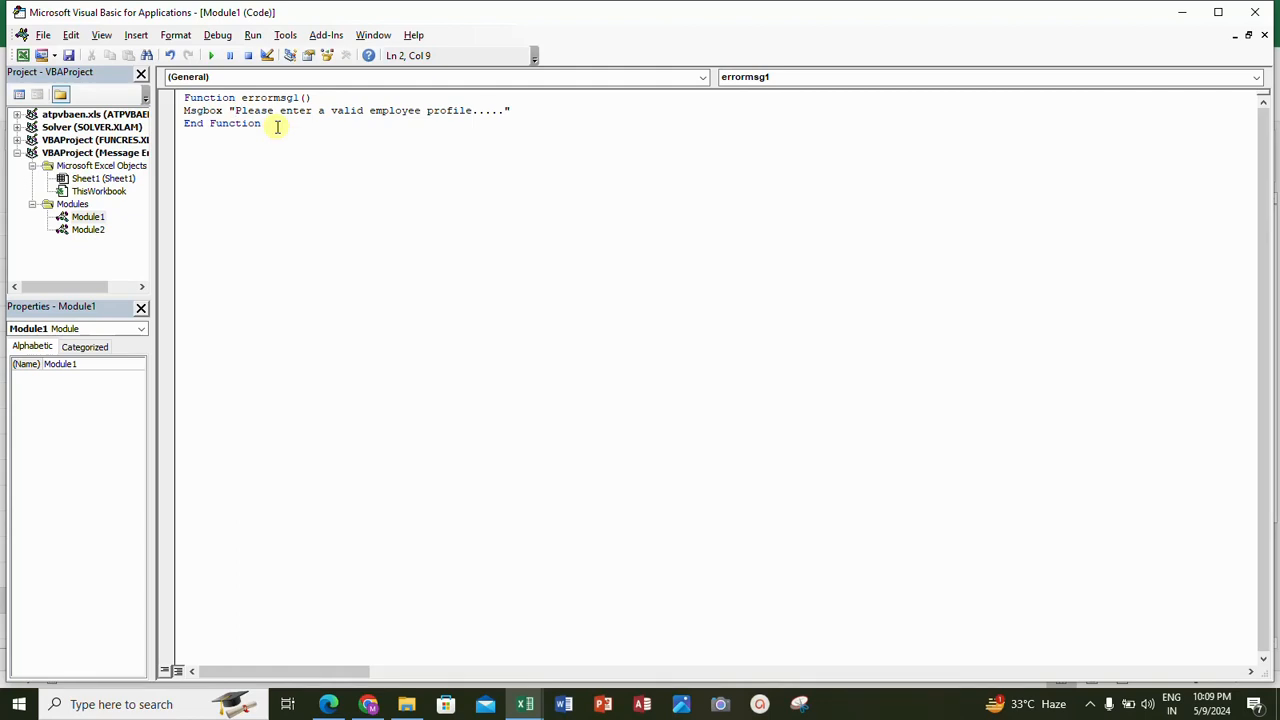
# Reword the errormsg1 message as "No profile found, Kindly enter a valid employee profile.....".
pyautogui.write('No ')
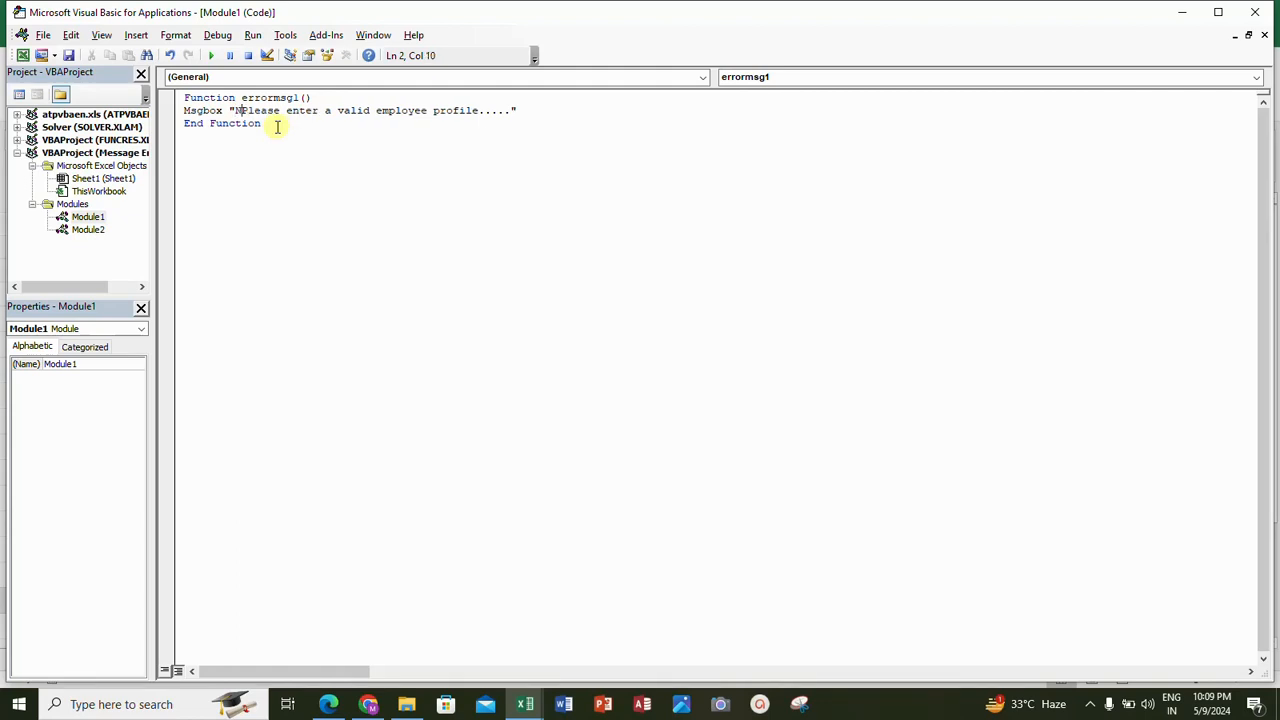
pyautogui.write('pro')
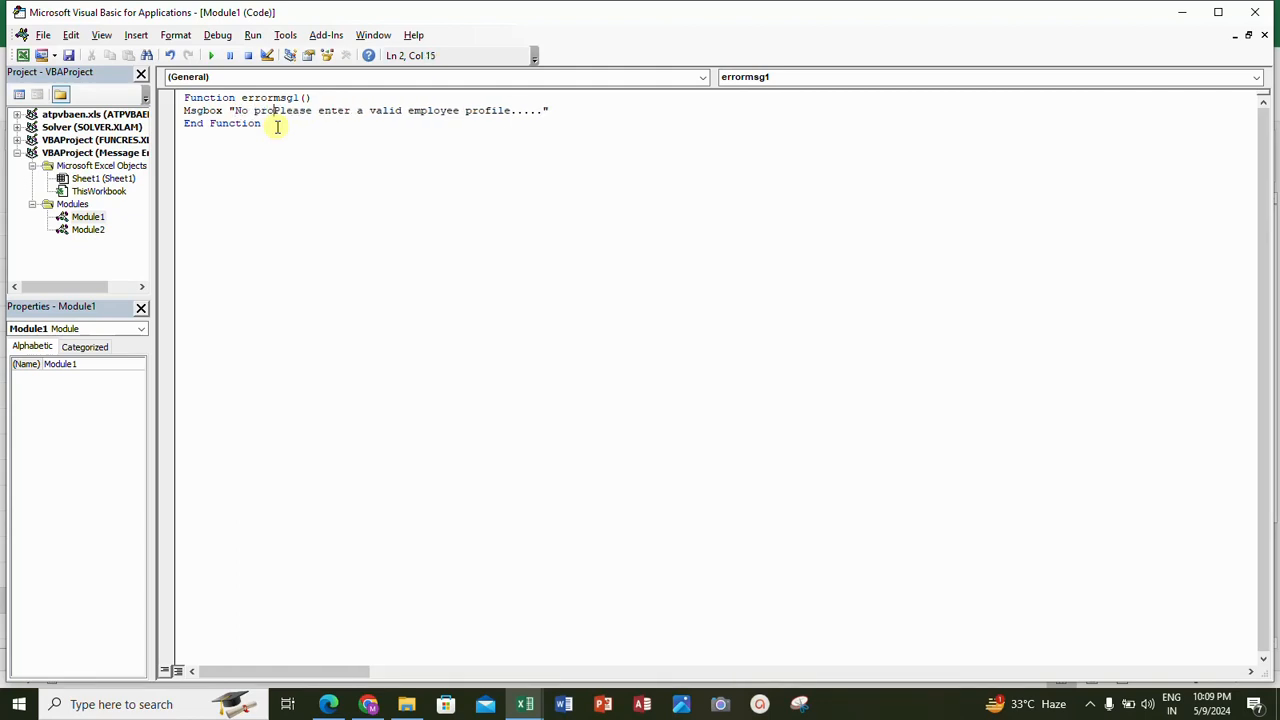
pyautogui.write('fi')
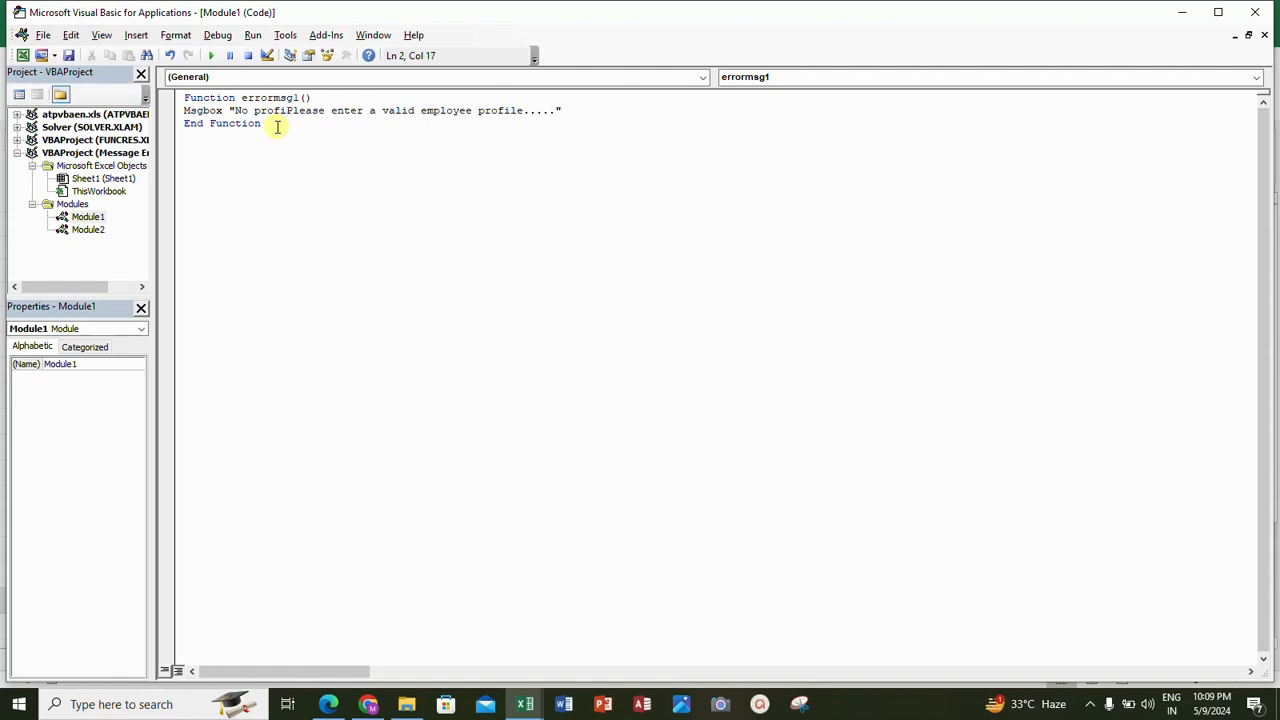
pyautogui.write('le foun')
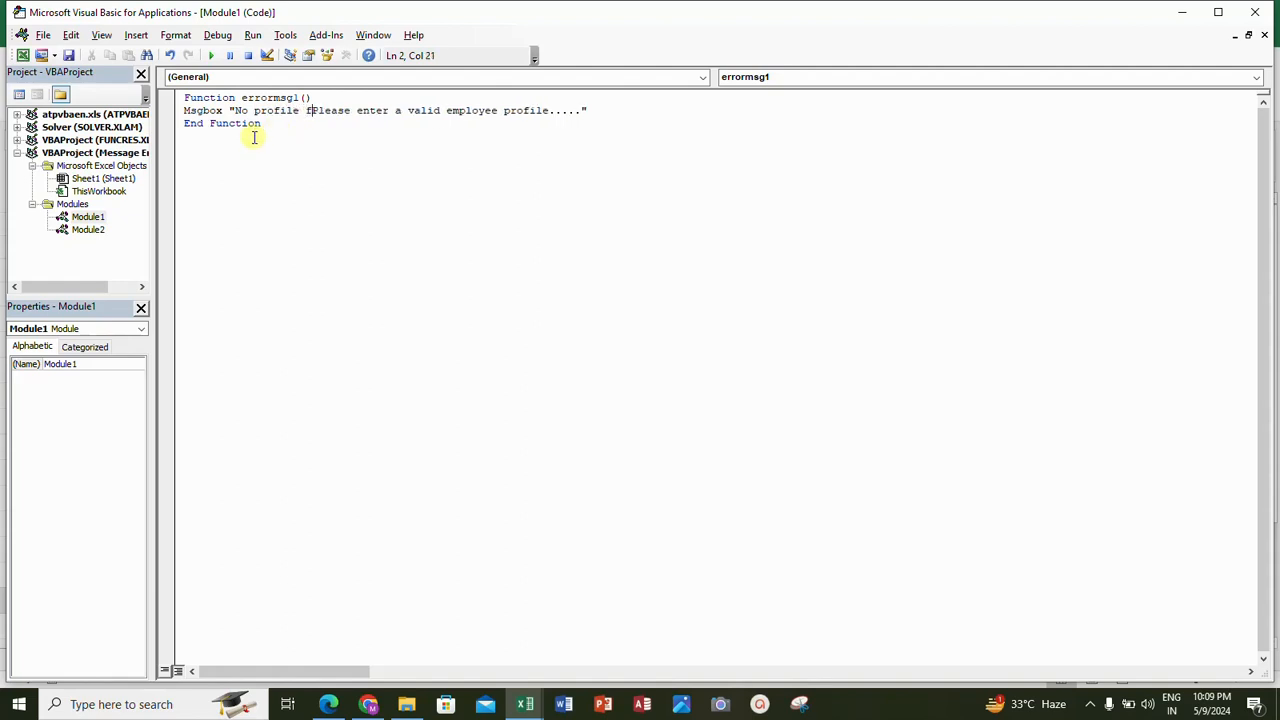
pyautogui.write('d')
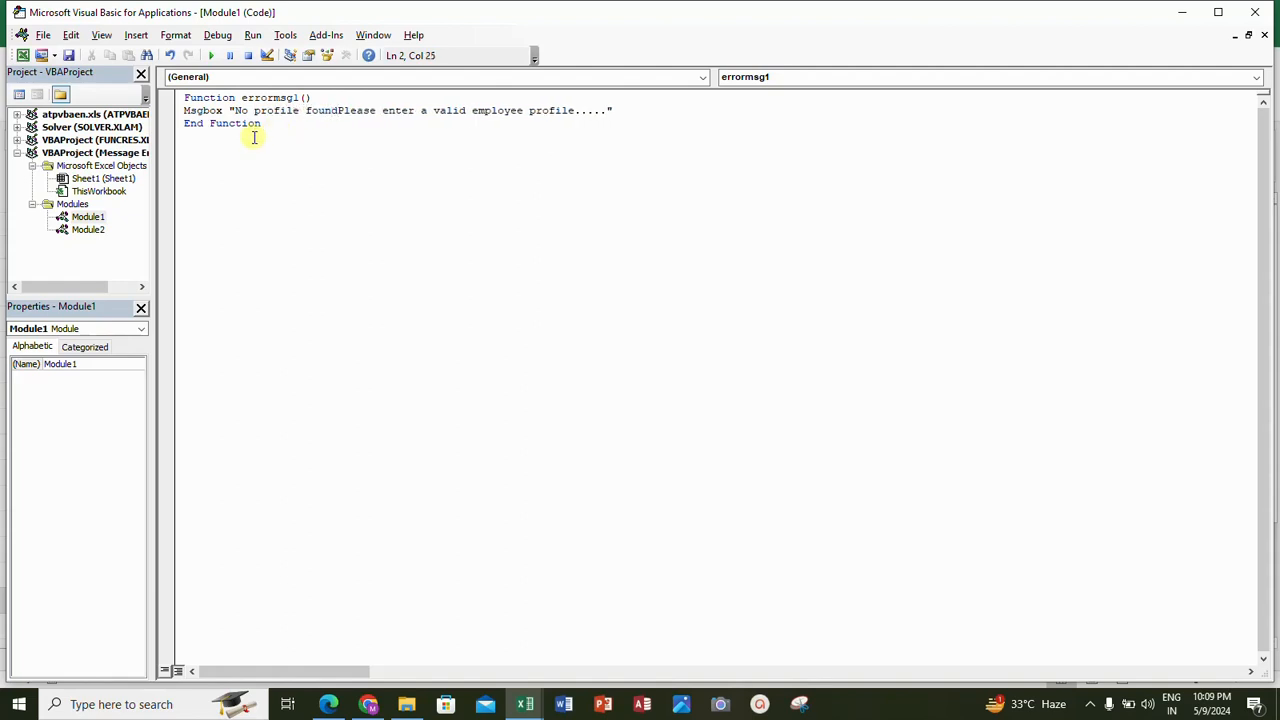
pyautogui.write(',')
pyautogui.press('Delete')
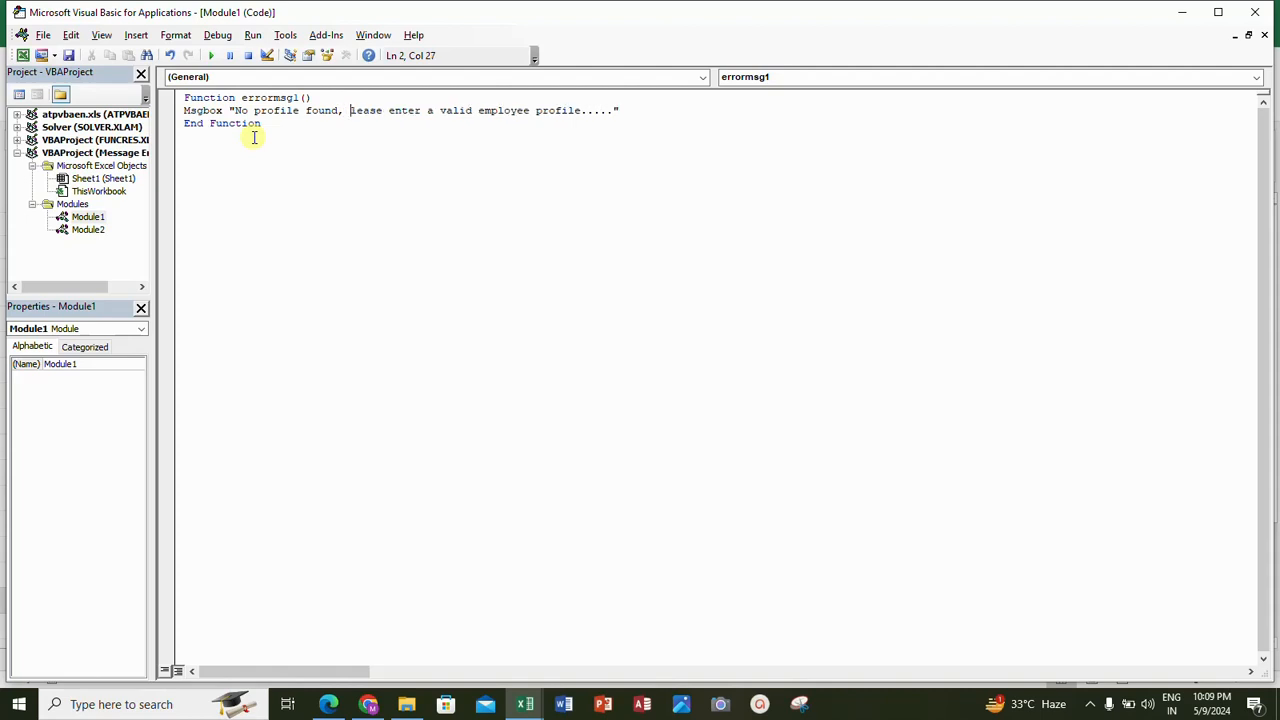
pyautogui.press('Delete')
pyautogui.press('Delete')
pyautogui.press('Delete')
pyautogui.press('Delete')
pyautogui.press('Delete')
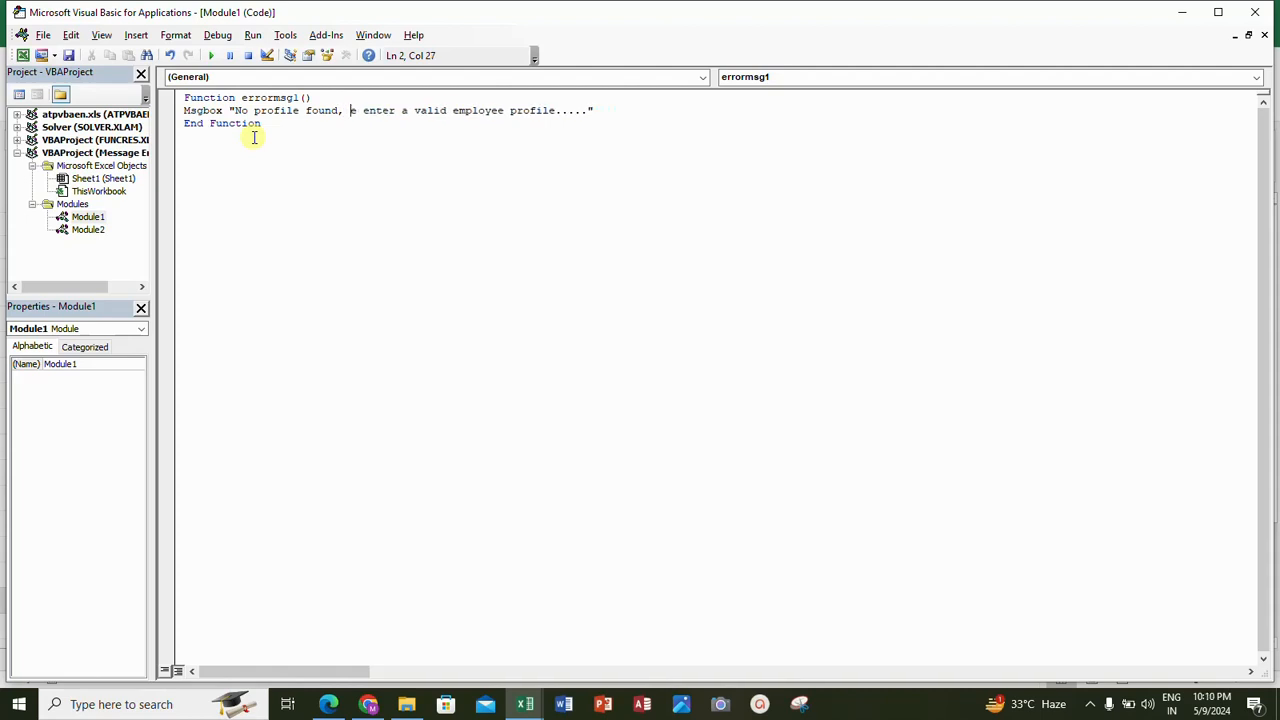
pyautogui.write('Kindly')
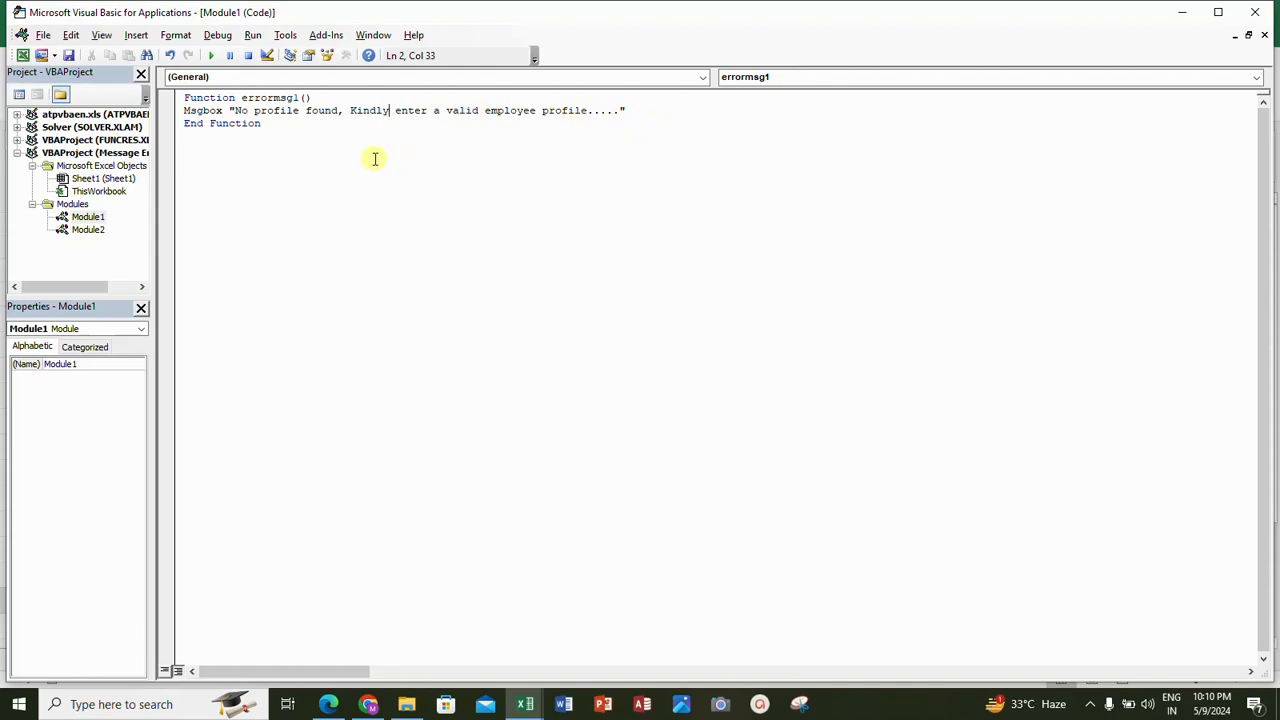
pyautogui.click(328, 137)
# Copy the complete errormsg1 function, check the Countif input area in the Excel workbook, and return to the Visual Basic editor.
pyautogui.moveTo(266, 123); pyautogui.dragTo(210, 100)
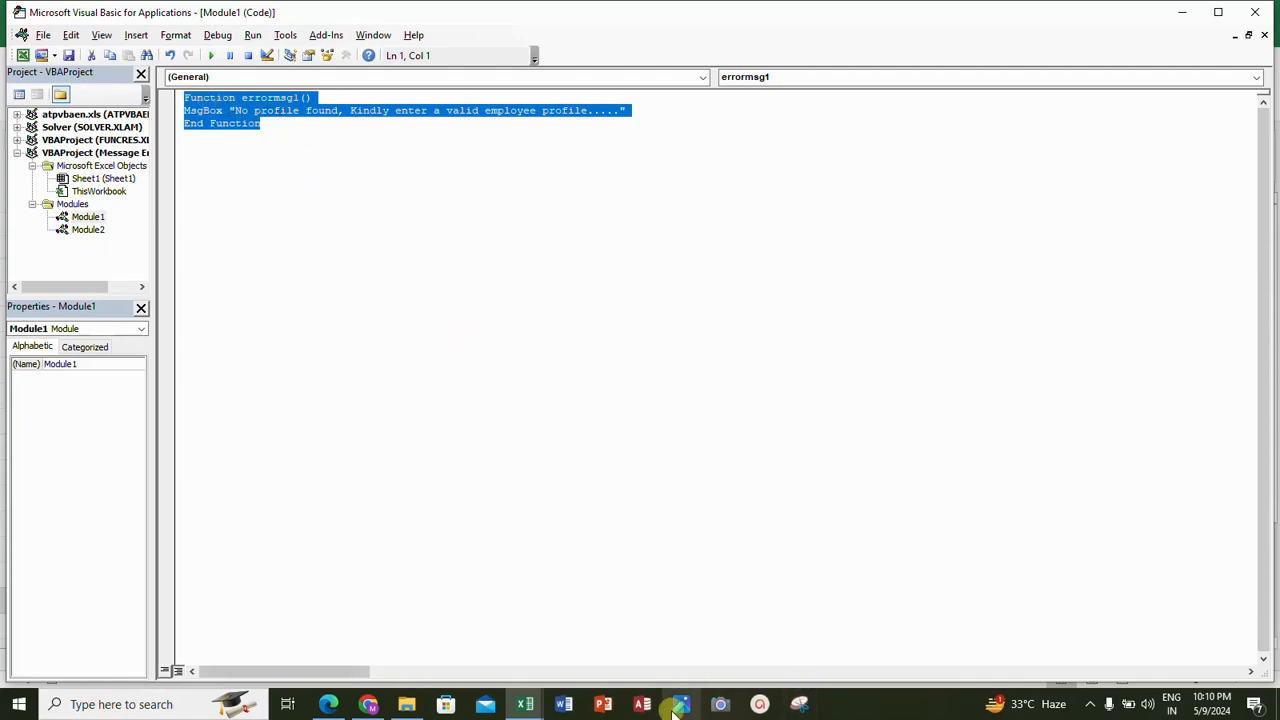
pyautogui.click(548, 706)
pyautogui.click(674, 634)
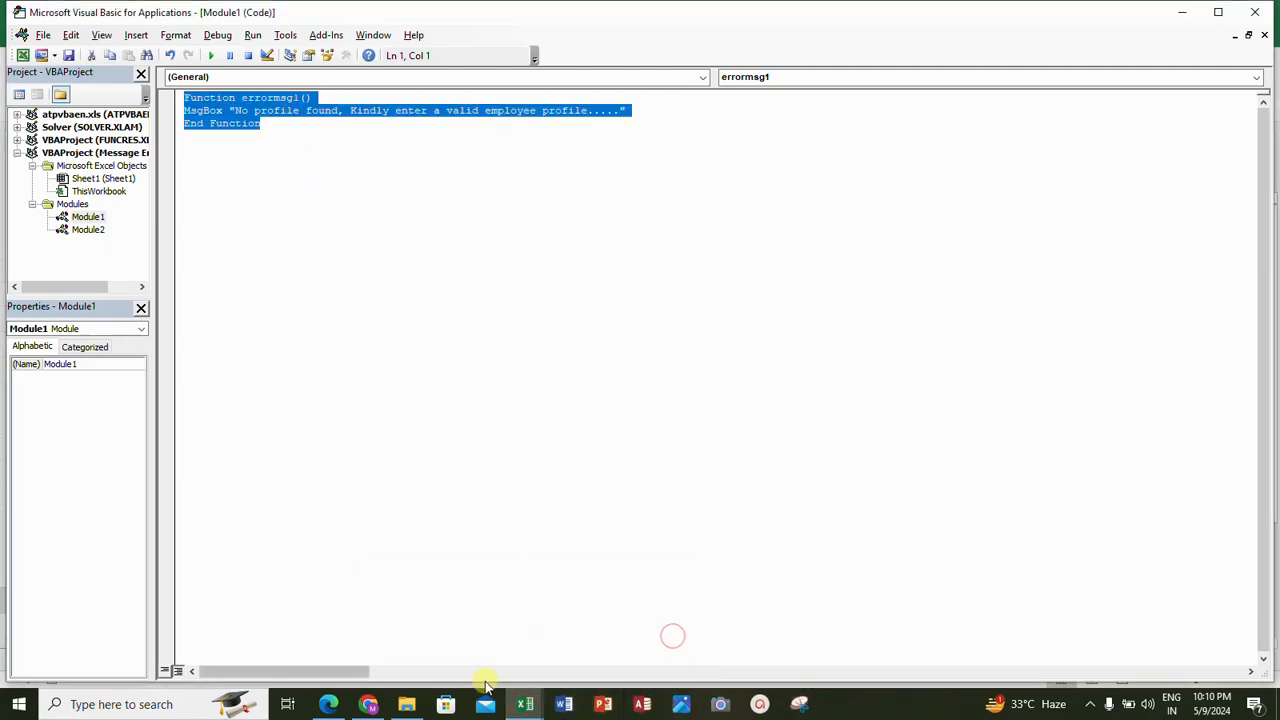
pyautogui.click(522, 710)
pyautogui.click(440, 625)
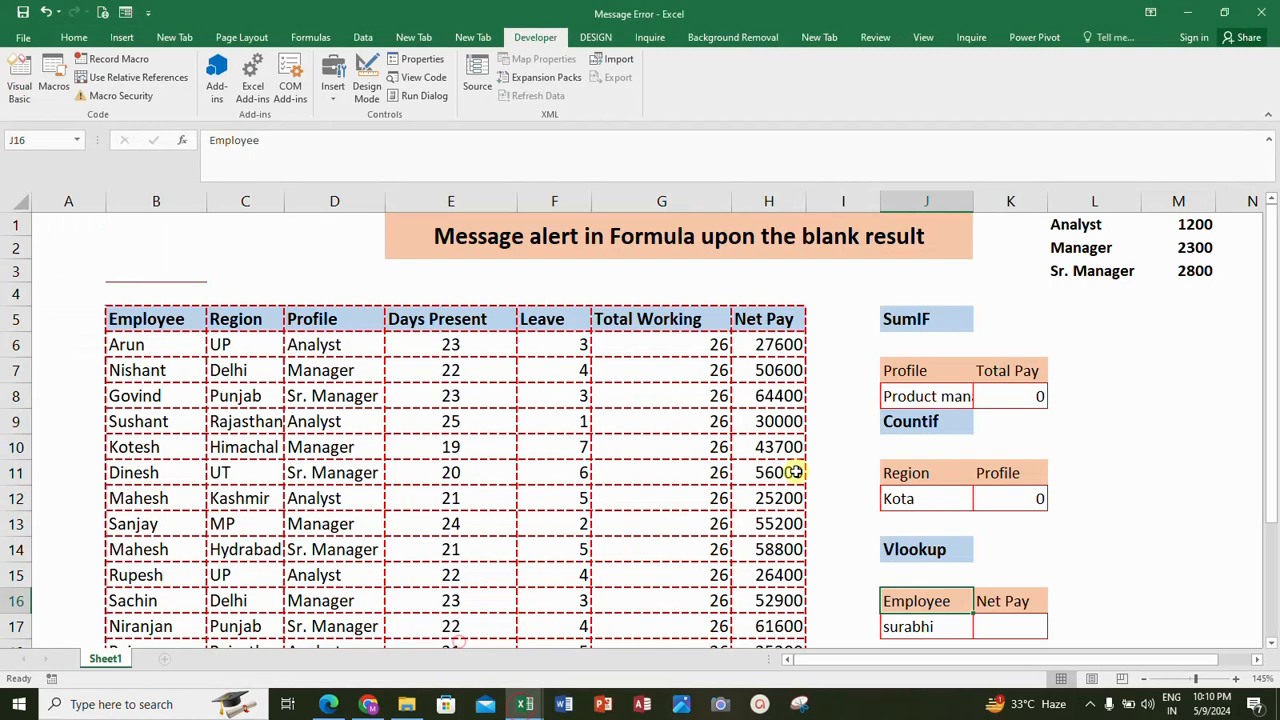
pyautogui.click(935, 472)
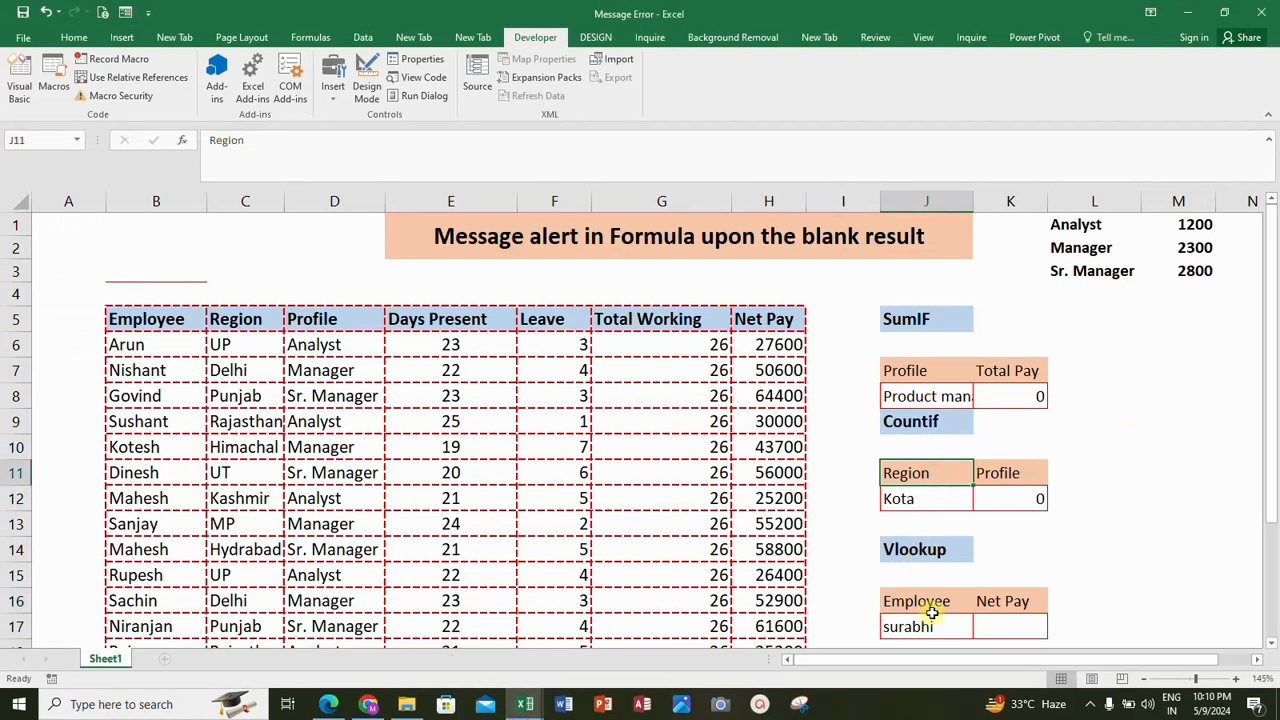
pyautogui.click(1187, 12)
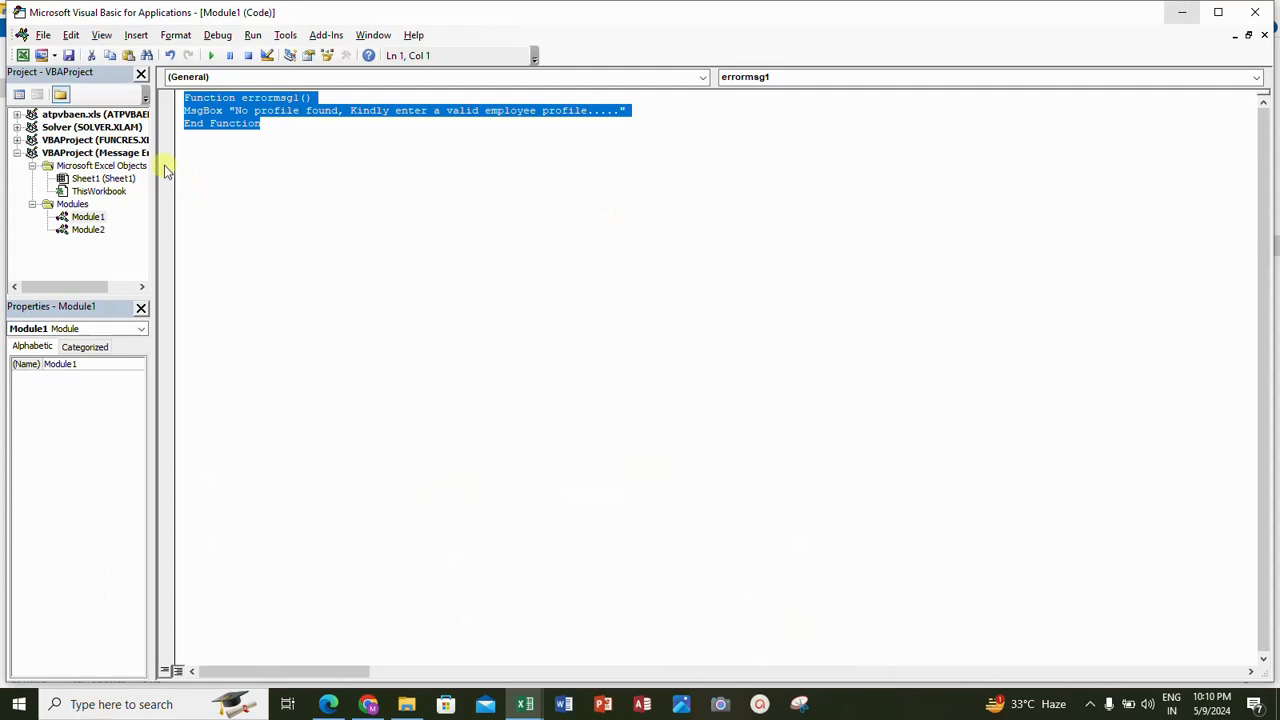
# Paste two copies of the function below errormsg1 in Module1 and rename them errormsg2 and errormsg3.
pyautogui.click(189, 139)
pyautogui.write('Function errormsg1() MsgBox "No profile found, Kindly enter a valid employee profile....." End Function')
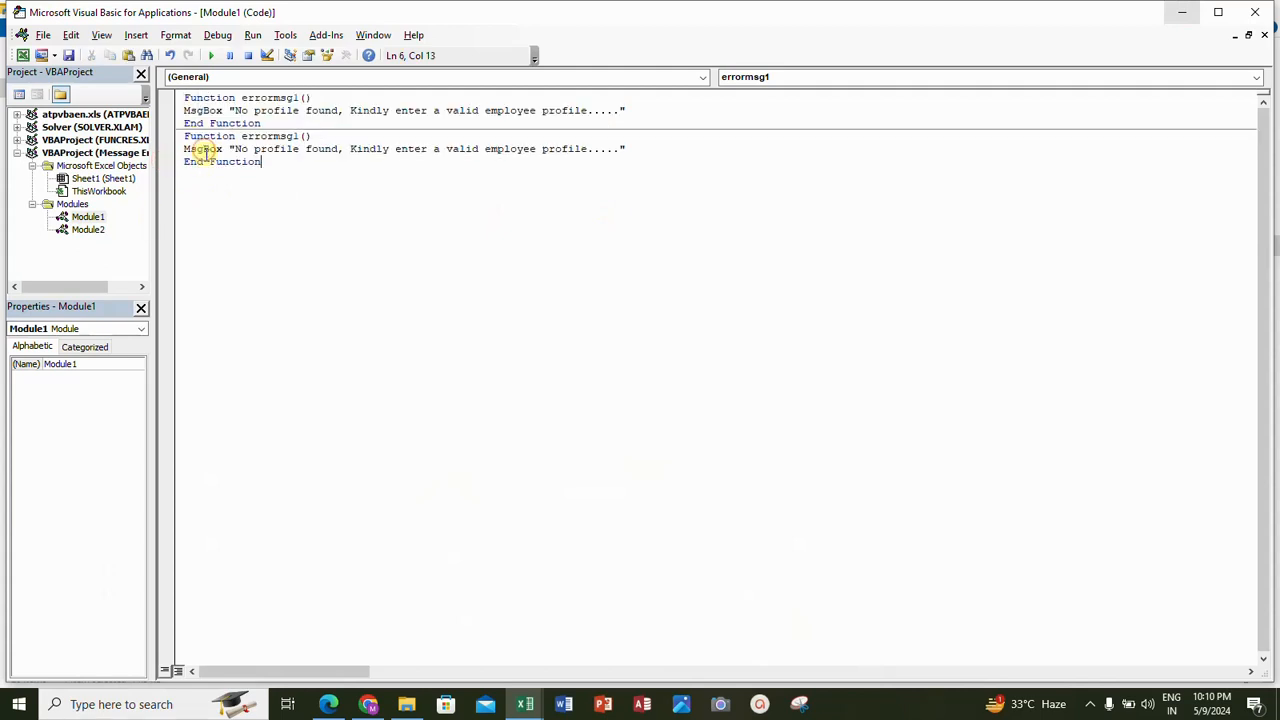
pyautogui.write('Function errormsg1() MsgBox "No profile found, Kindly enter a valid employee profile....." End Function')
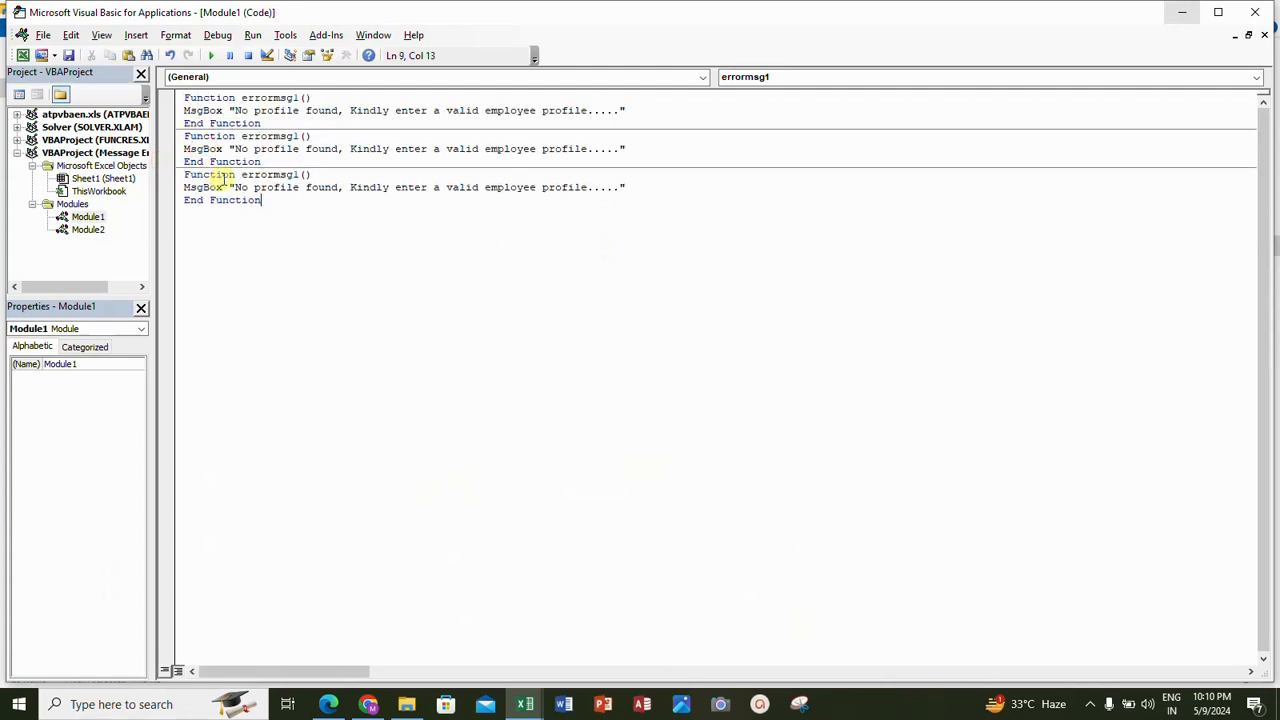
pyautogui.click(298, 135)
pyautogui.click(300, 174)
# Check the Countif and Vlookup input headings in the Excel workbook and return to the errormsg2 code.
pyautogui.click(336, 148)
pyautogui.hotkey('alt', 'F11')
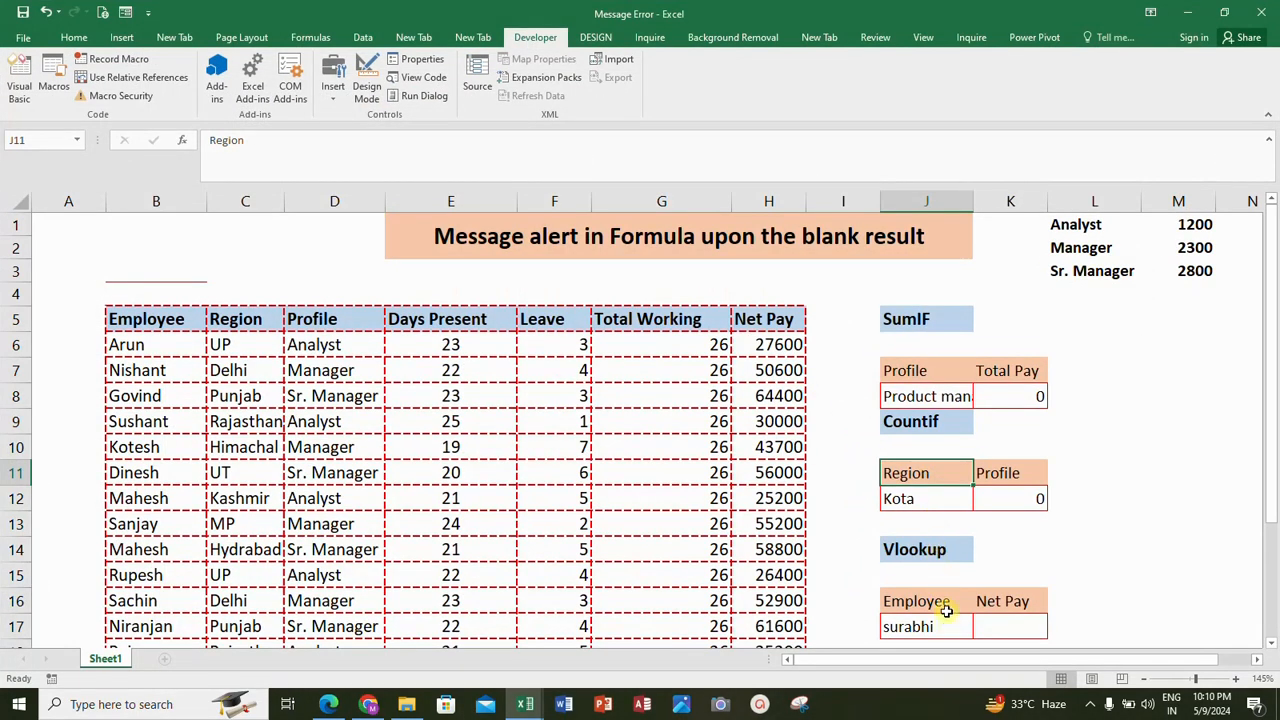
pyautogui.hotkey('alt', 'F11')
pyautogui.hotkey('alt', 'F11')
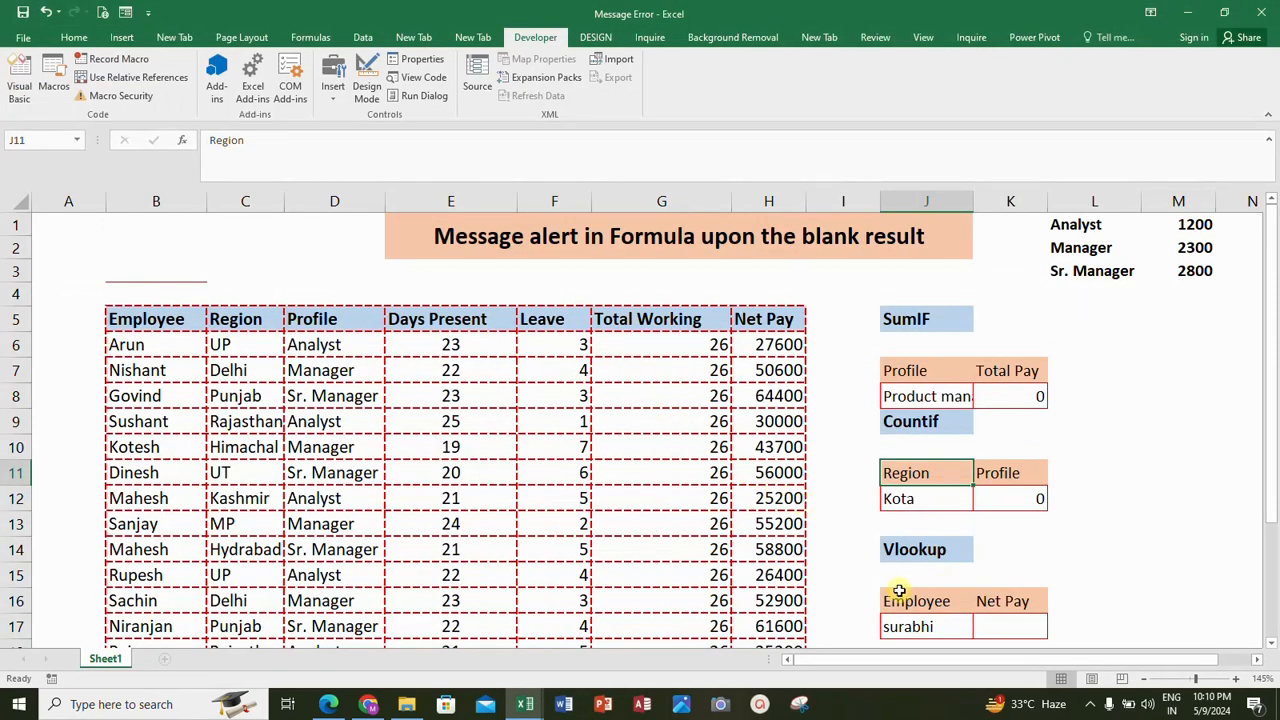
pyautogui.hotkey('alt', 'F11')
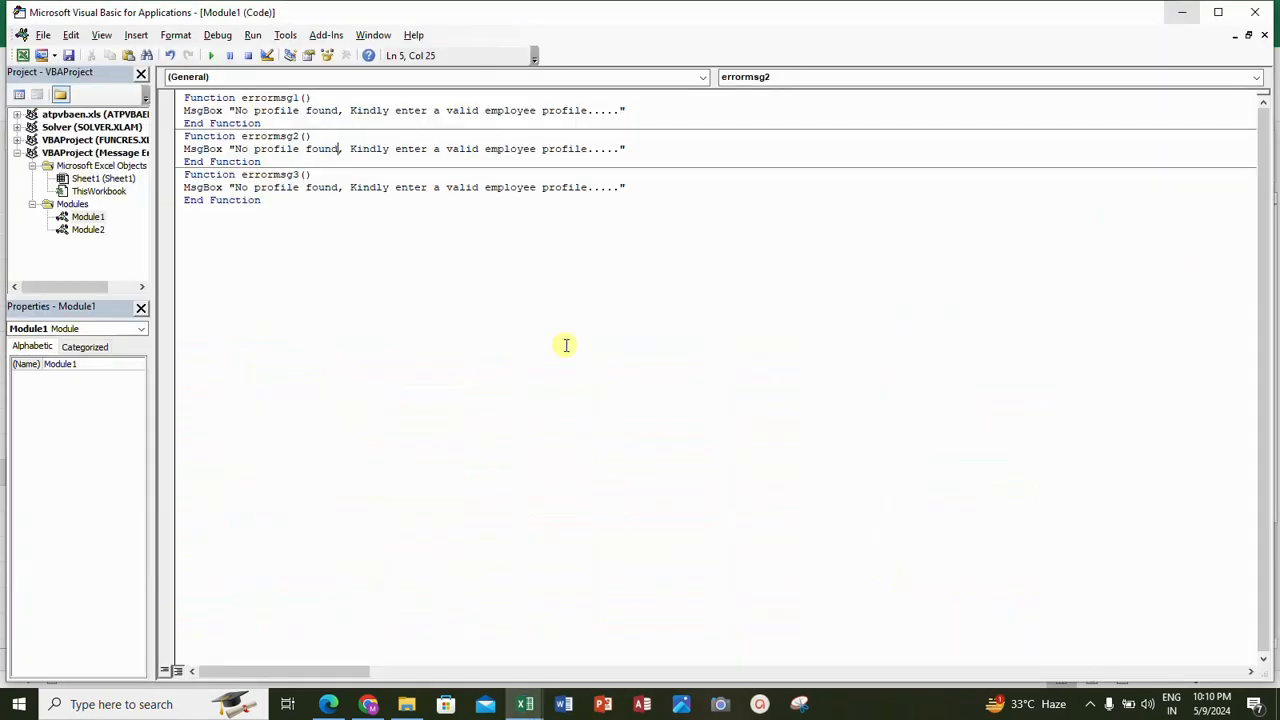
# Change the errormsg2 message to "No Region found, Kindly enter a valid region.....".
pyautogui.click(298, 148)
pyautogui.press('BackSpace')
pyautogui.press('BackSpace')
pyautogui.press('BackSpace')
pyautogui.press('BackSpace')
pyautogui.press('BackSpace')
pyautogui.press('BackSpace')
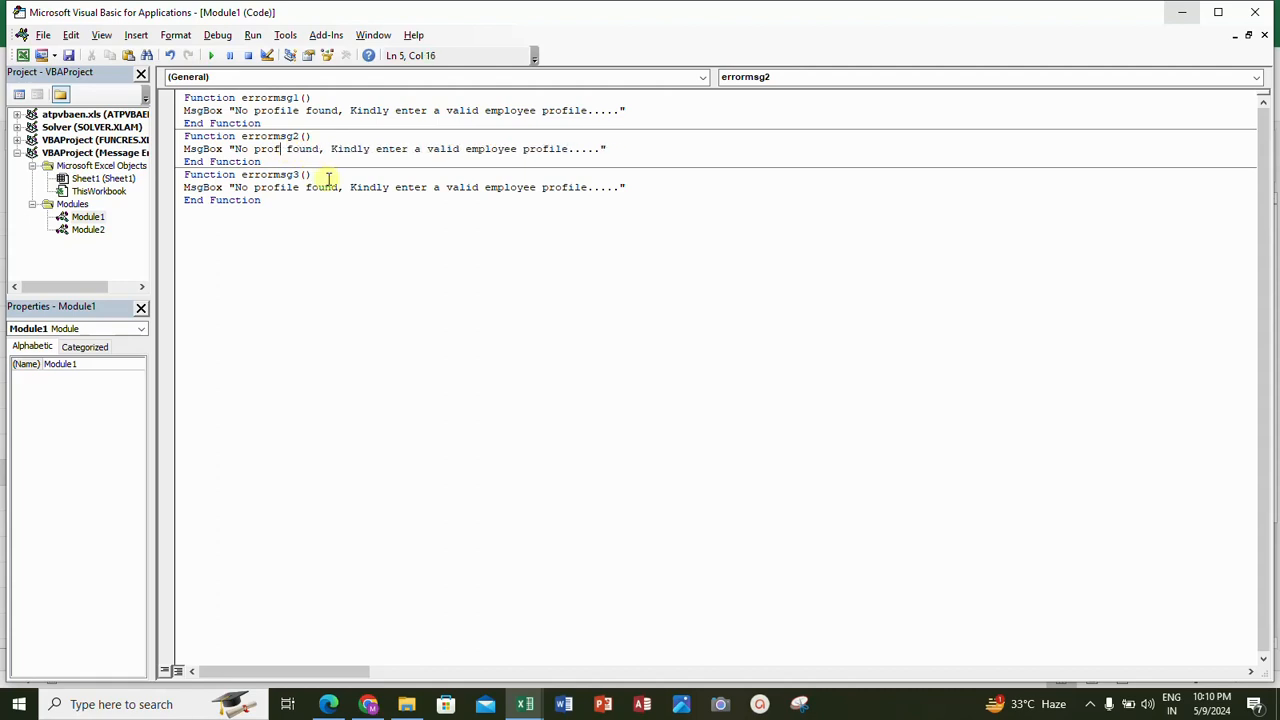
pyautogui.press('BackSpace')
pyautogui.write('Re')
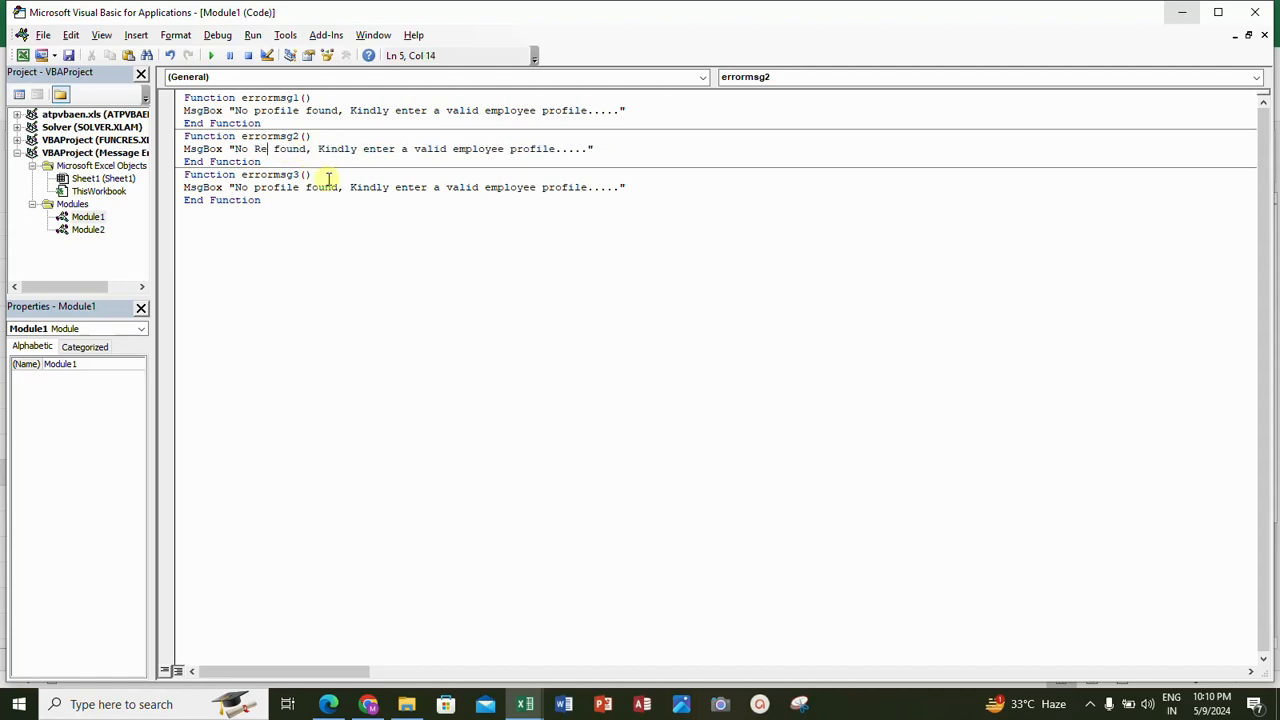
pyautogui.write('gion')
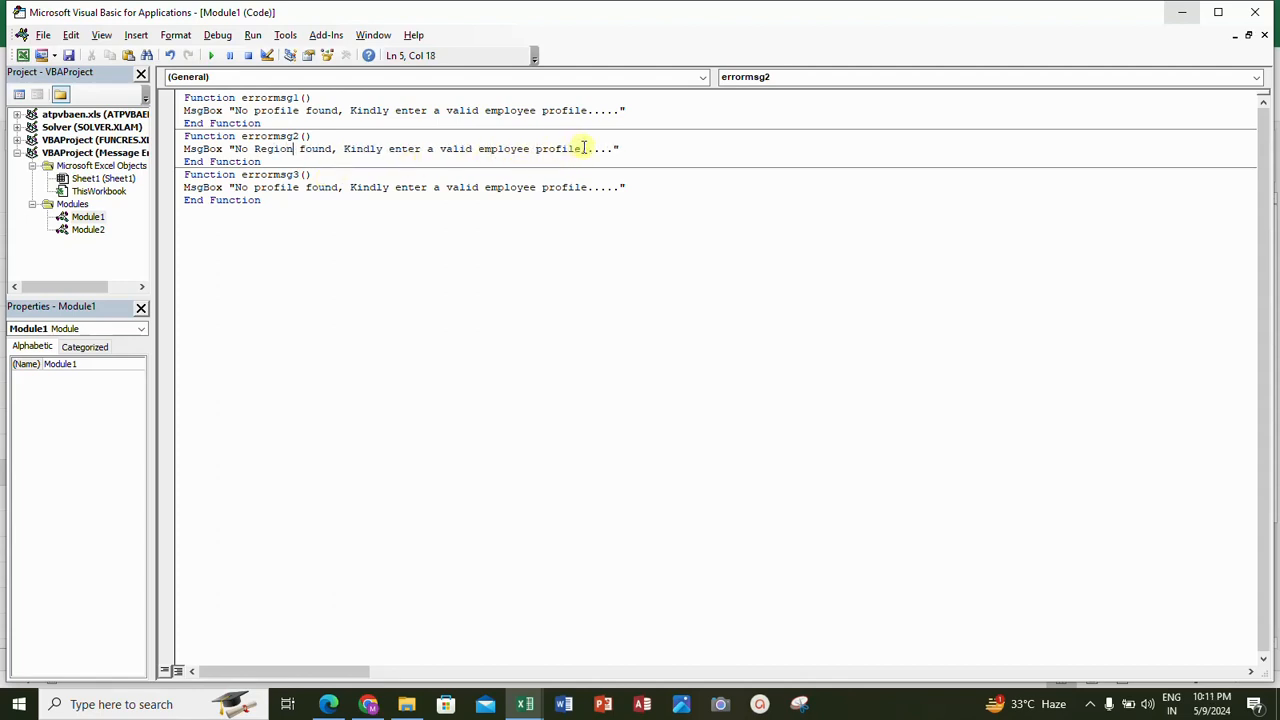
pyautogui.moveTo(581, 148); pyautogui.dragTo(482, 149)
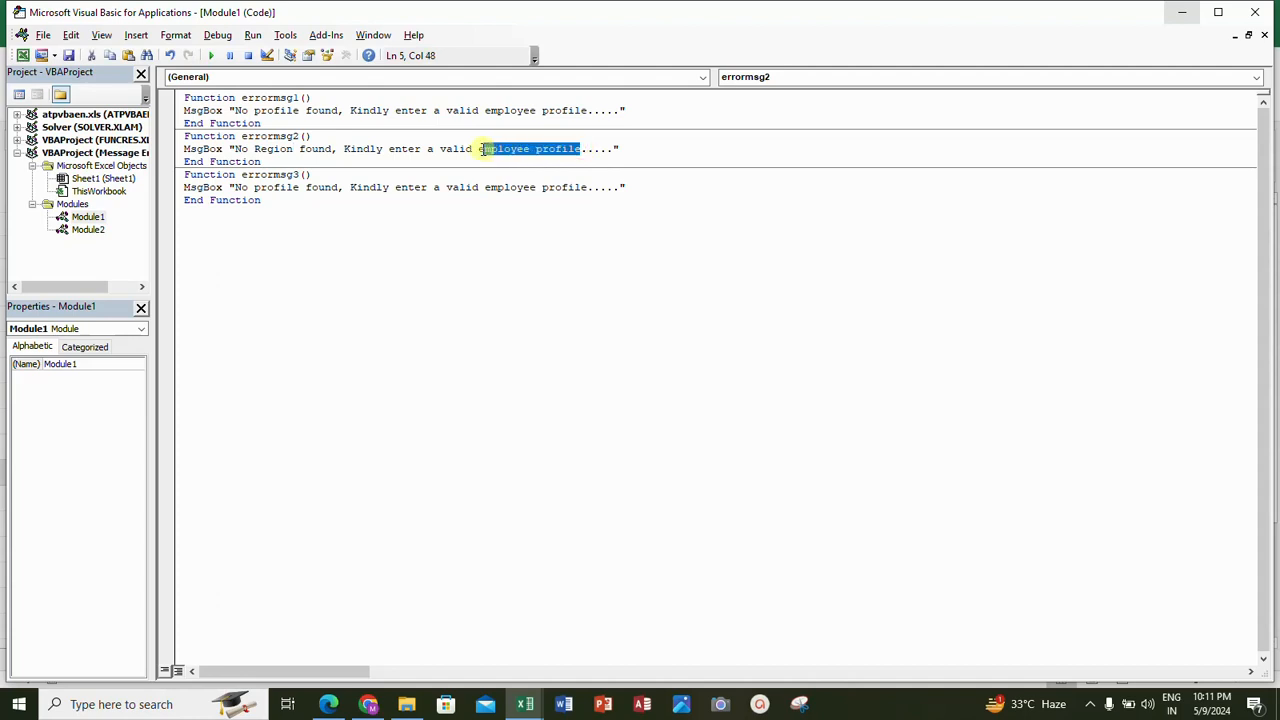
pyautogui.write('r')
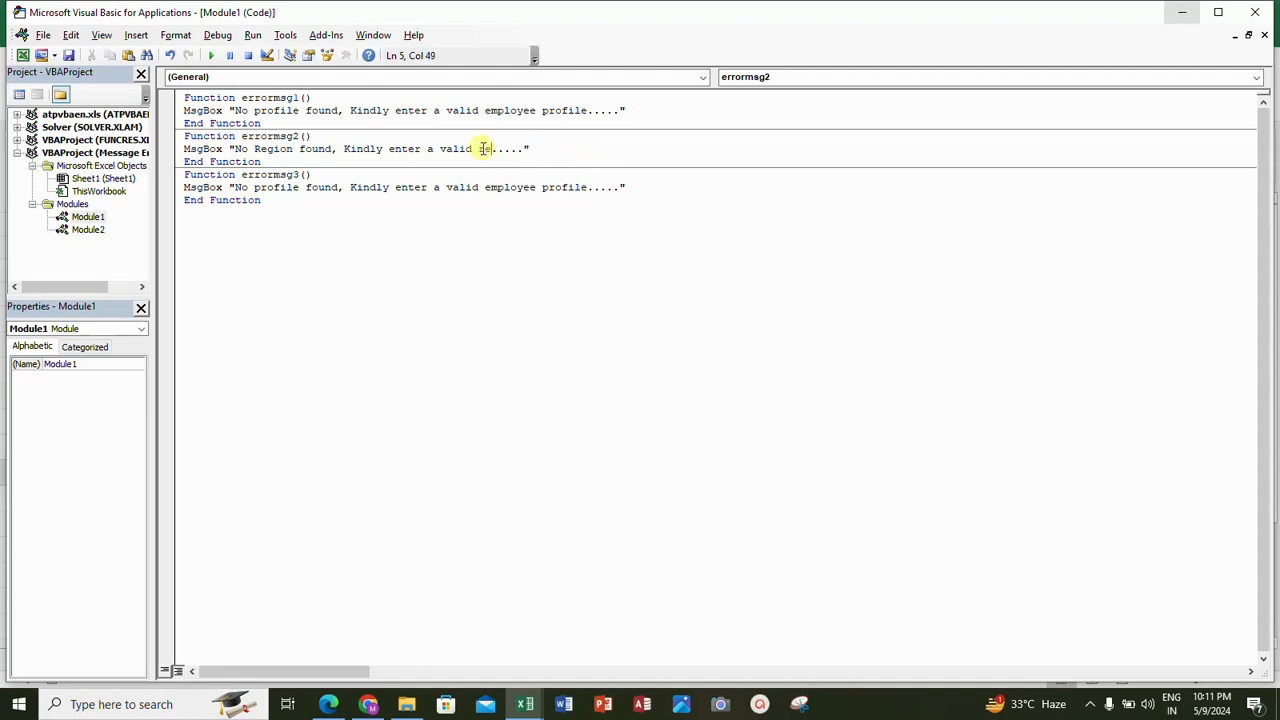
pyautogui.write('egion')
# Check the Vlookup employee lookup cell in the Excel workbook and return to the errormsg3 code.
pyautogui.click(294, 188)
pyautogui.hotkey('alt', 'Tab')
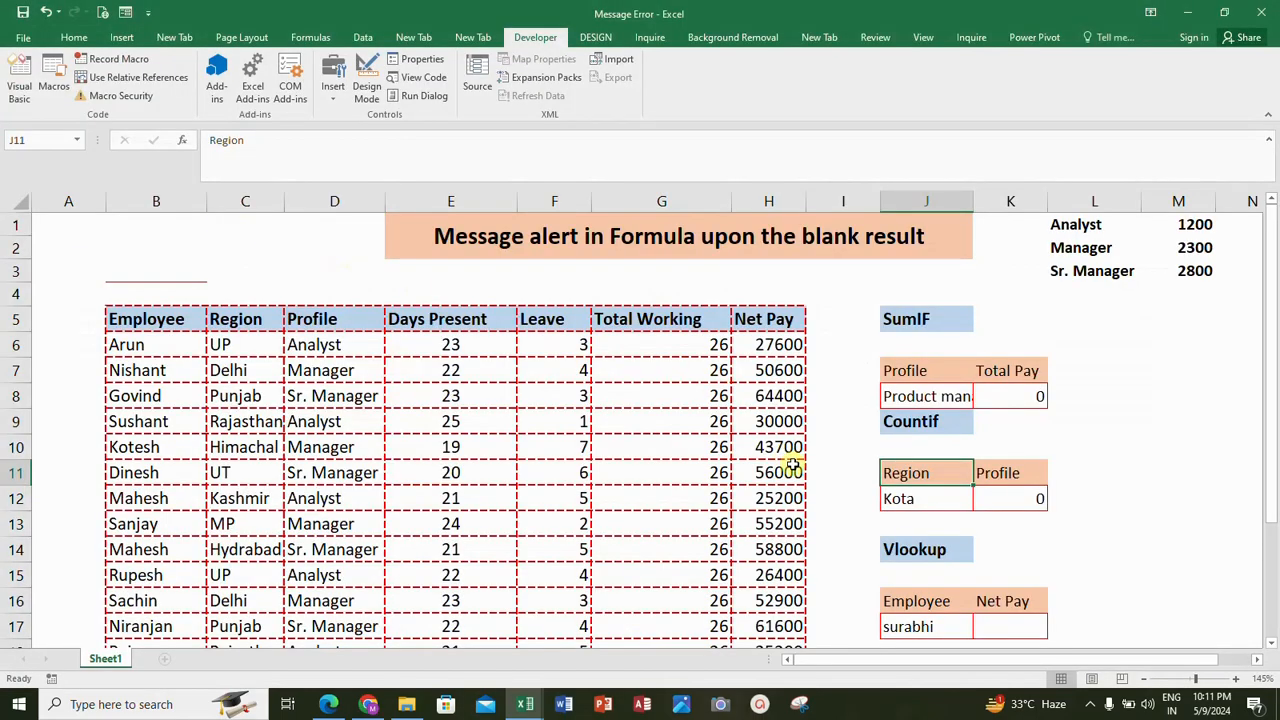
pyautogui.click(935, 600)
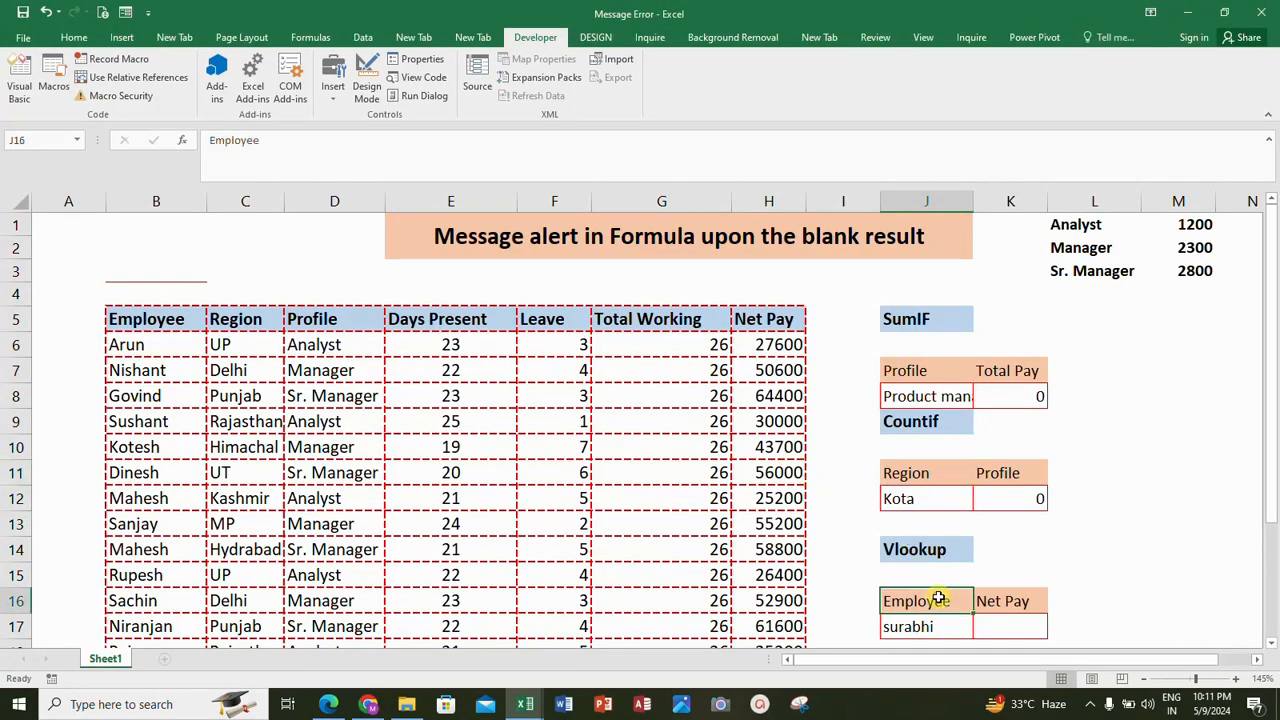
pyautogui.scroll(-3, 937, 597)
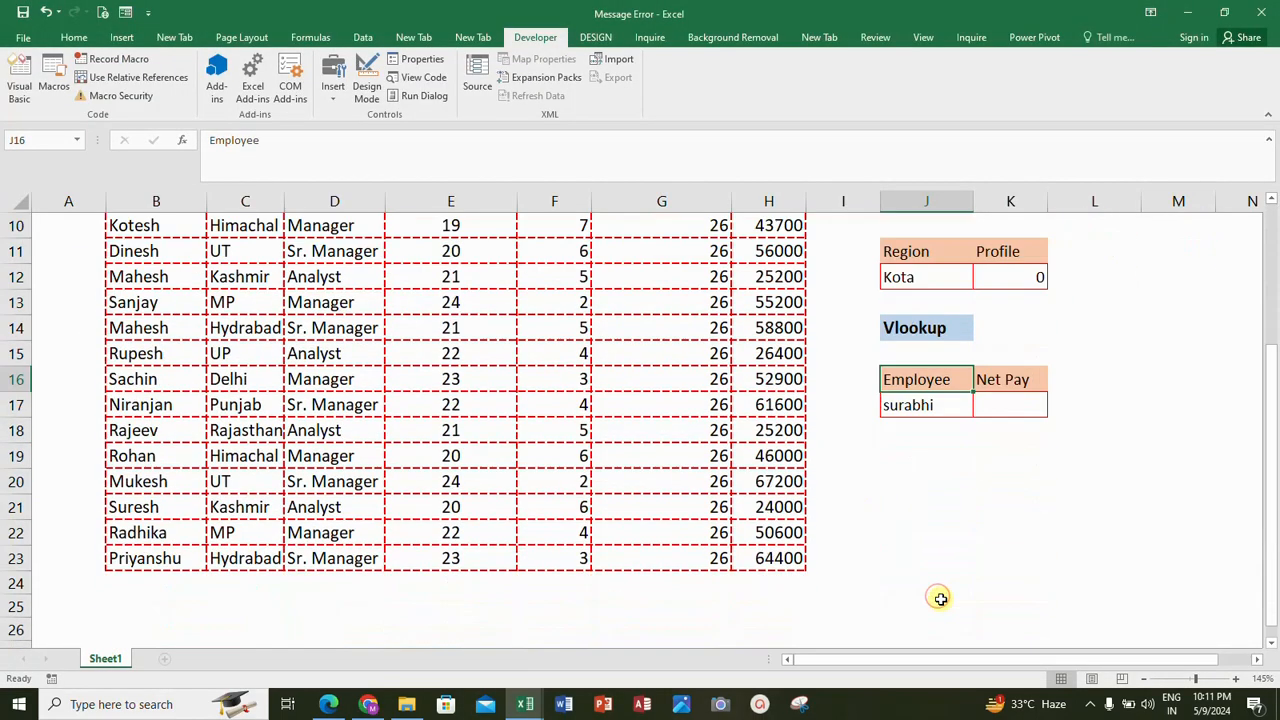
pyautogui.doubleClick(924, 405)
pyautogui.hotkey('alt', 'Tab')
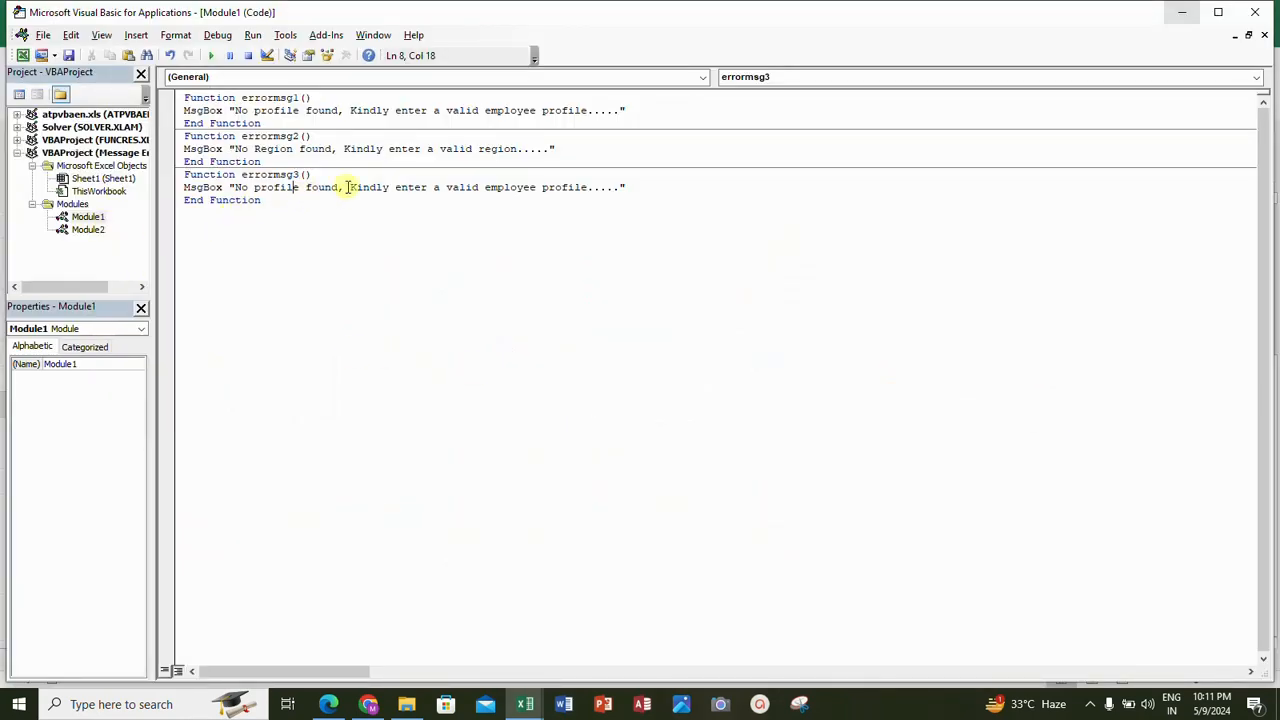
# Change the errormsg3 message to "No Employee Name found, Kindly enter a valid employee name.....".
pyautogui.click(300, 187)
pyautogui.press('BackSpace')
pyautogui.press('BackSpace')
pyautogui.press('BackSpace')
pyautogui.press('BackSpace')
pyautogui.press('BackSpace')
pyautogui.press('BackSpace')
pyautogui.press('BackSpace')
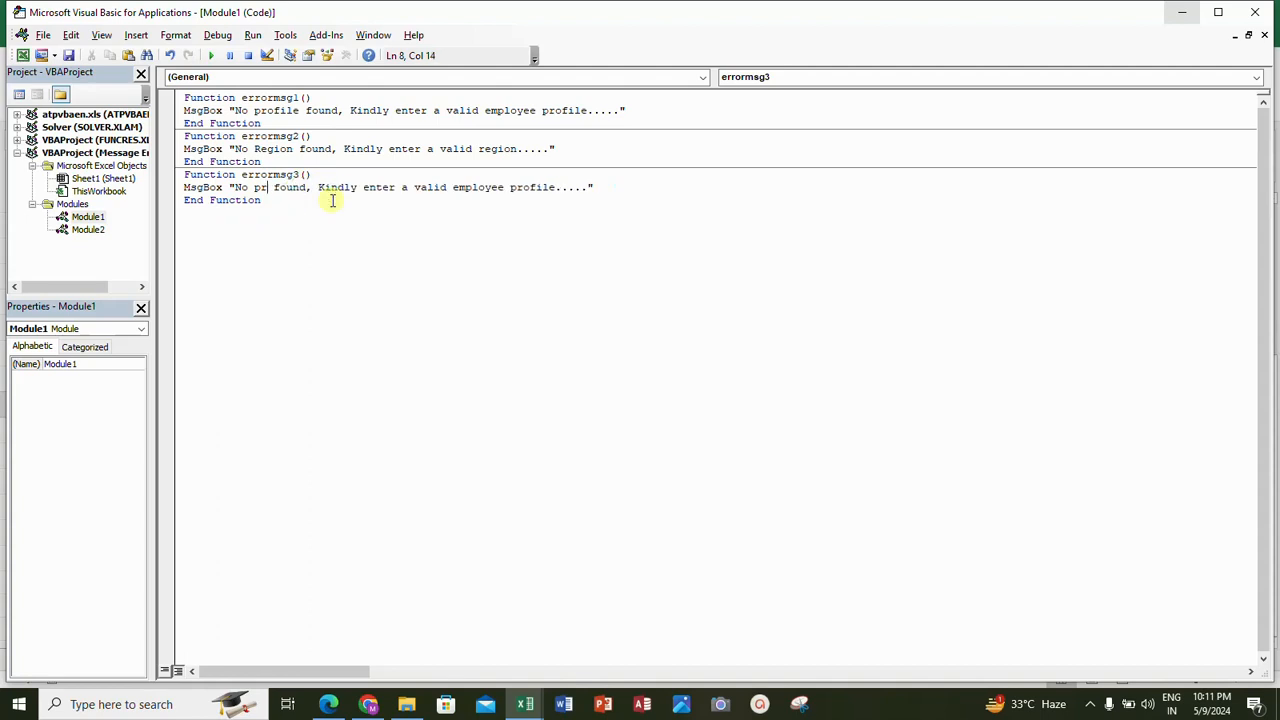
pyautogui.write('Employ')
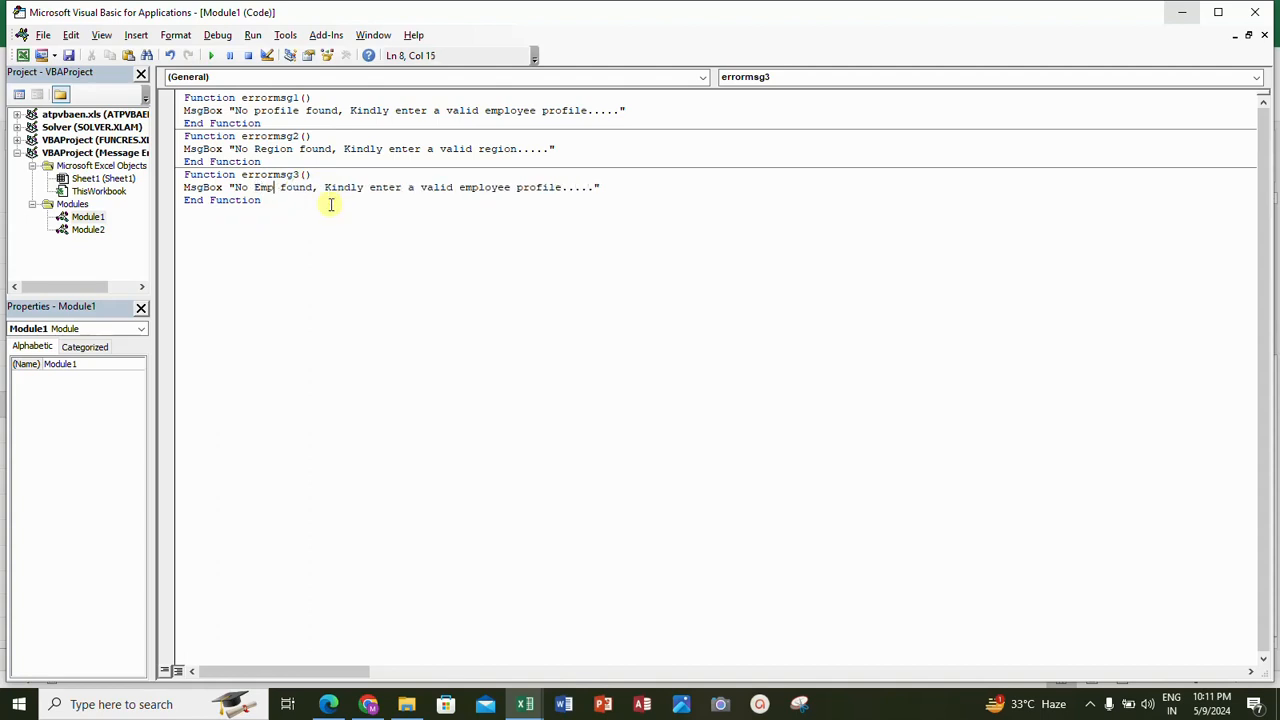
pyautogui.write('ee Name')
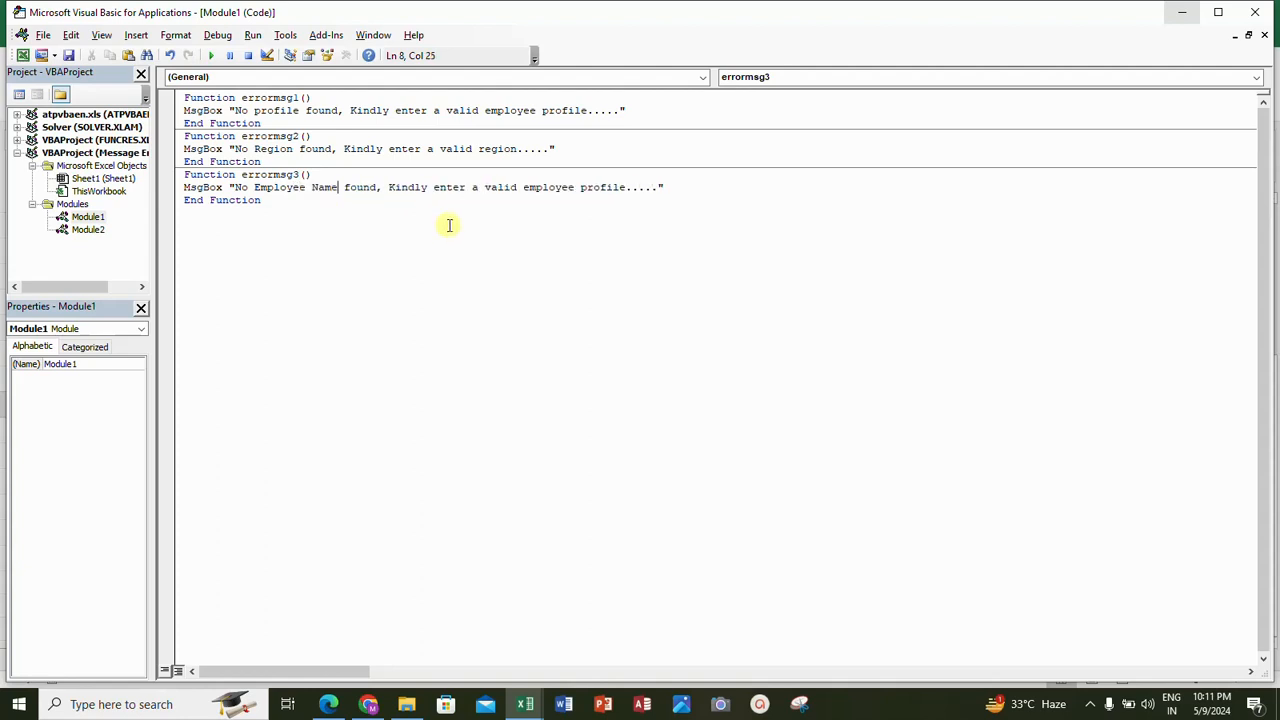
pyautogui.click(623, 187)
pyautogui.press('BackSpace')
pyautogui.press('BackSpace')
pyautogui.press('BackSpace')
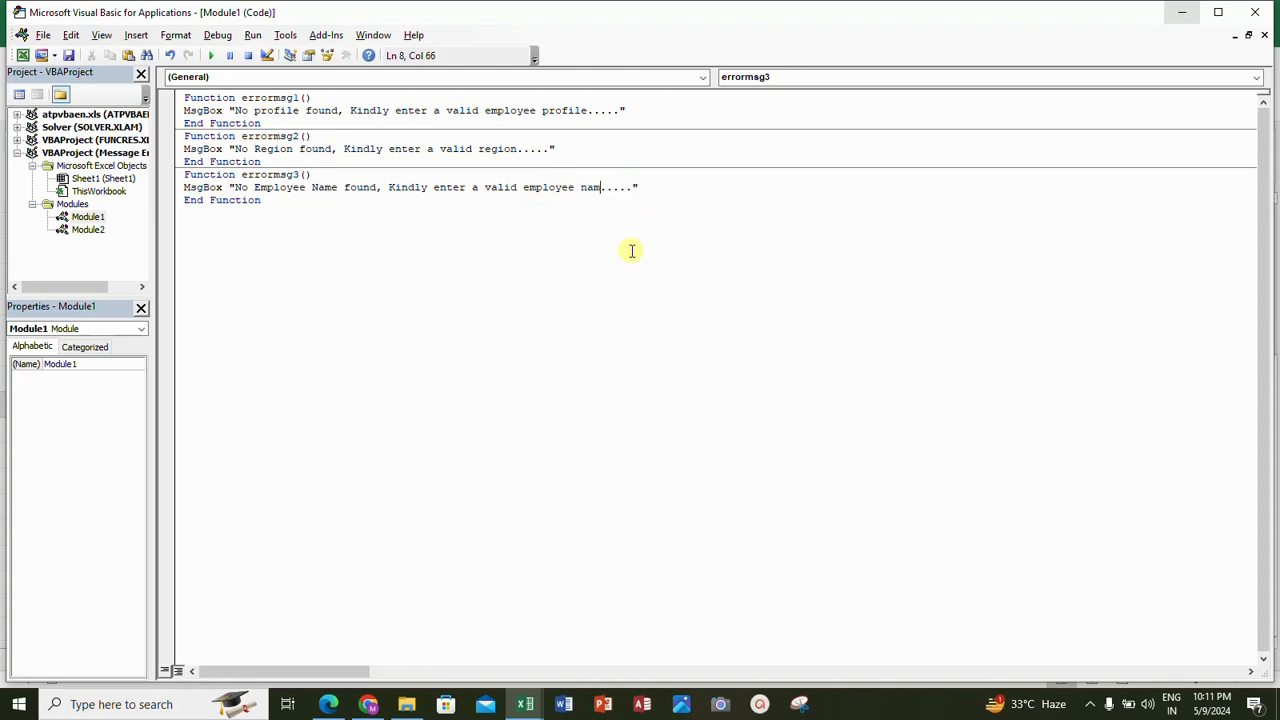
pyautogui.click(453, 302)
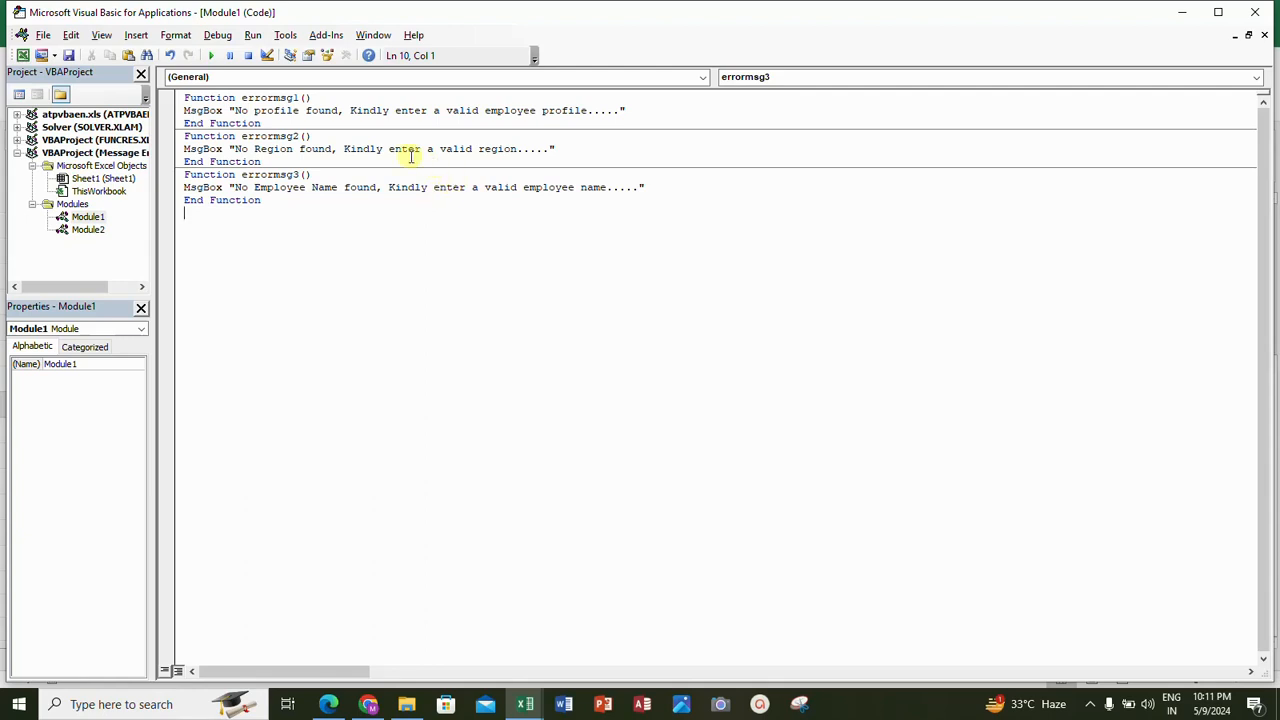
# Review the names of the three functions errormsg1, errormsg2 and errormsg3 in Module1.
pyautogui.doubleClick(246, 100)
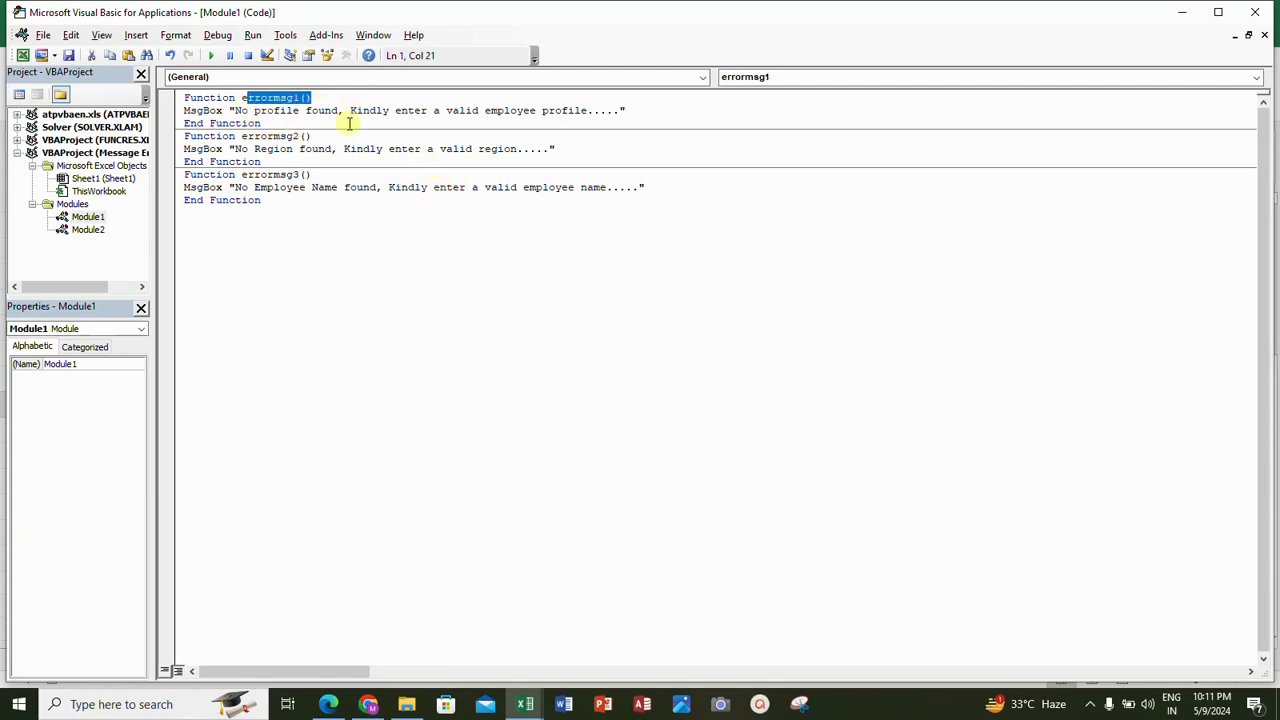
pyautogui.moveTo(260, 136); pyautogui.dragTo(325, 139)
pyautogui.moveTo(237, 177); pyautogui.dragTo(322, 184)
pyautogui.click(334, 197)
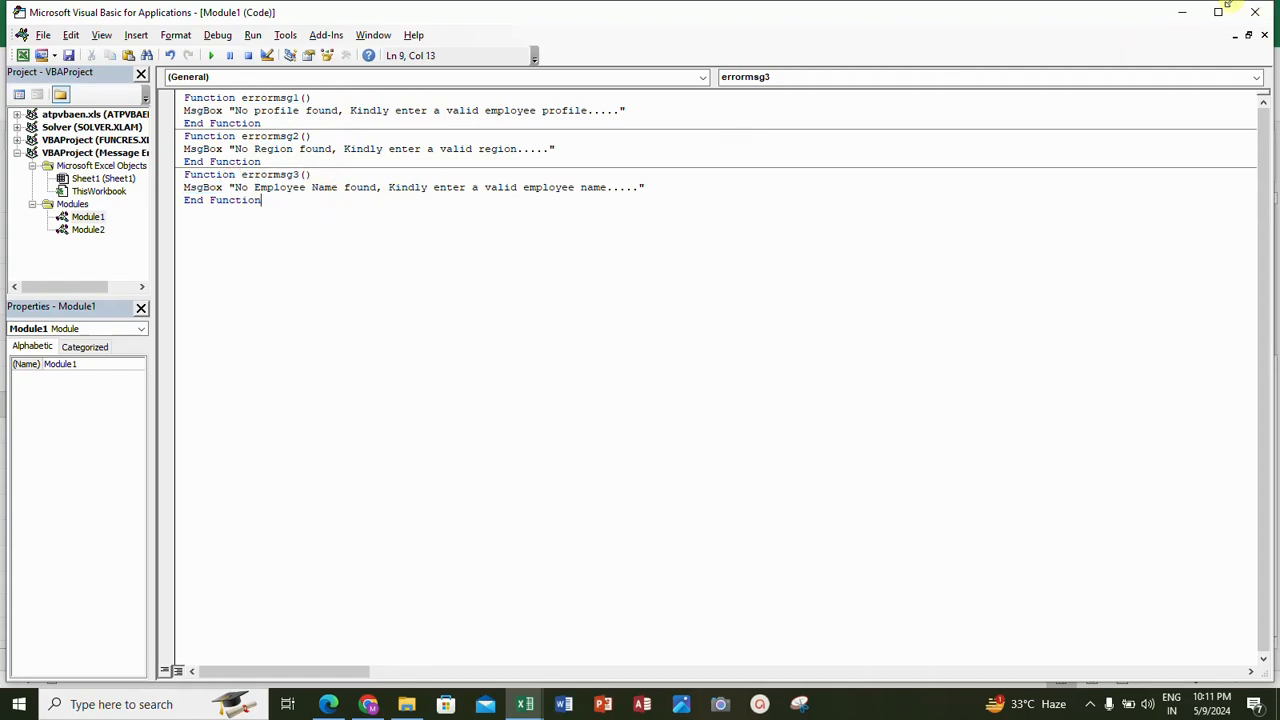
# Return to the Excel workbook and select cell L8 beside the SumIF total pay result.
pyautogui.click(1181, 12)
pyautogui.scroll(3, 968, 320)
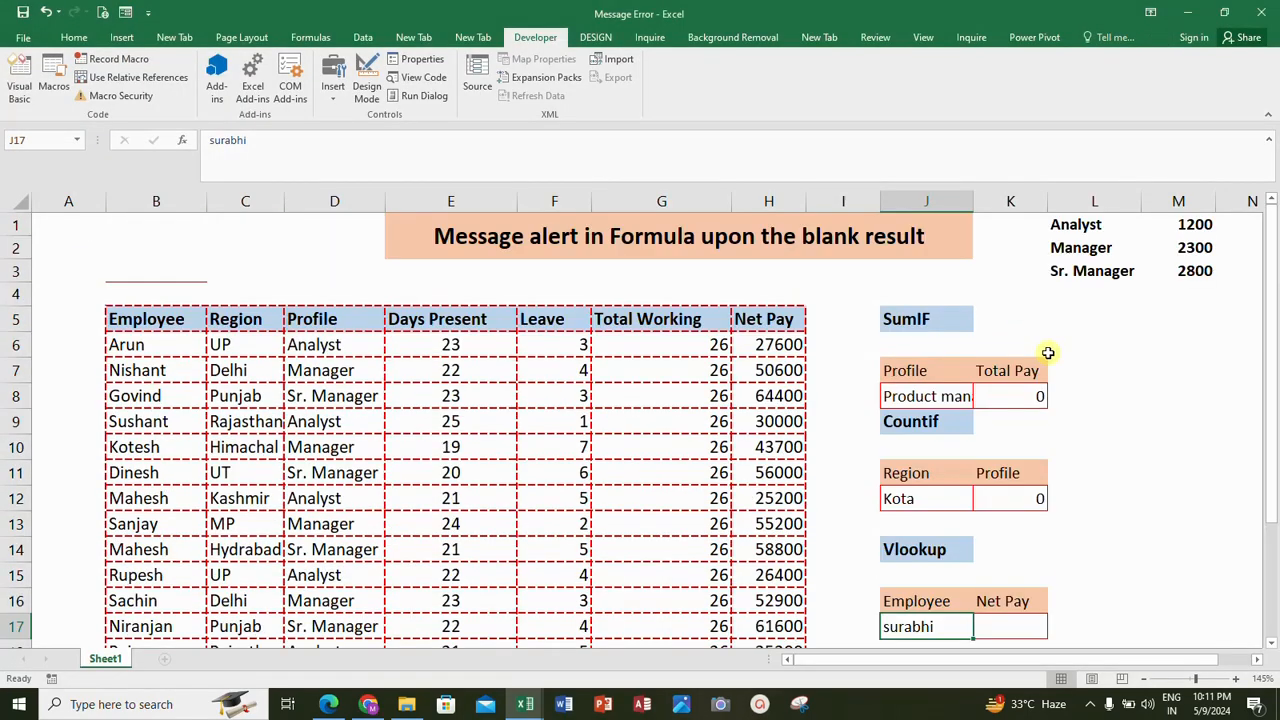
pyautogui.click(1083, 399)
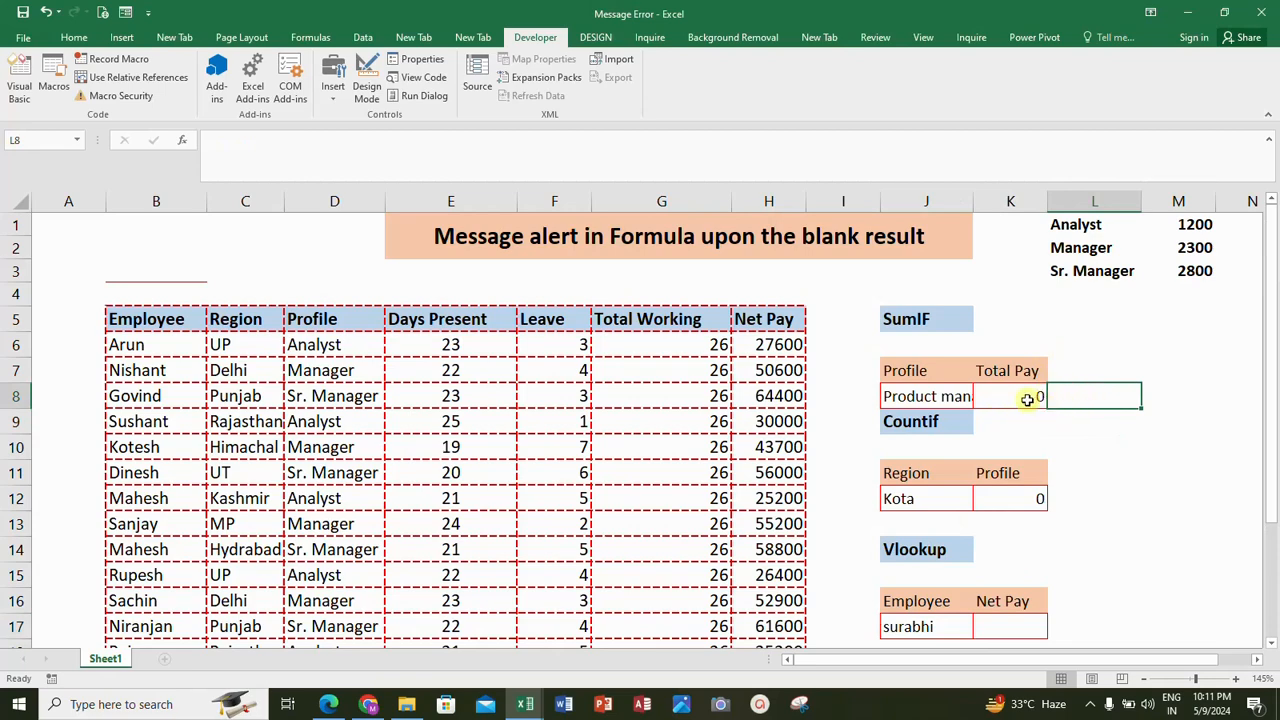
# Check the SUMIF formula behind the total pay in K8.
pyautogui.click(1042, 397)
pyautogui.click(1062, 398)
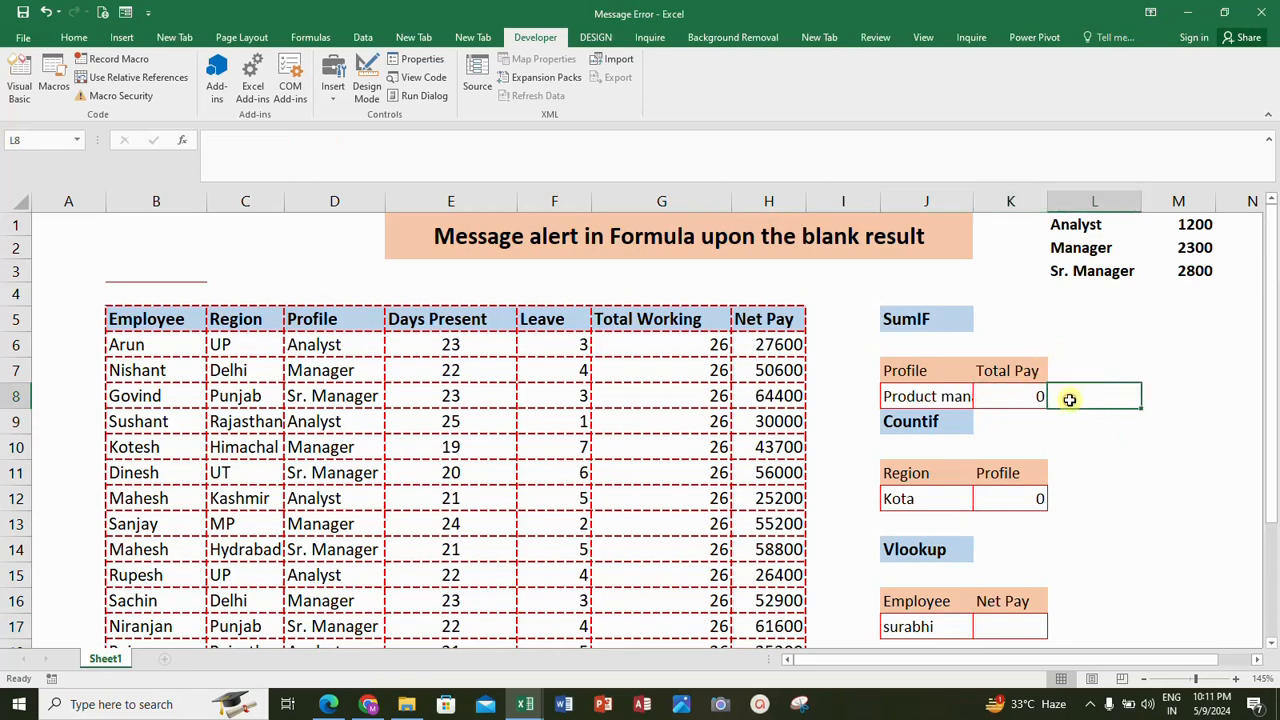
pyautogui.click(1018, 400)
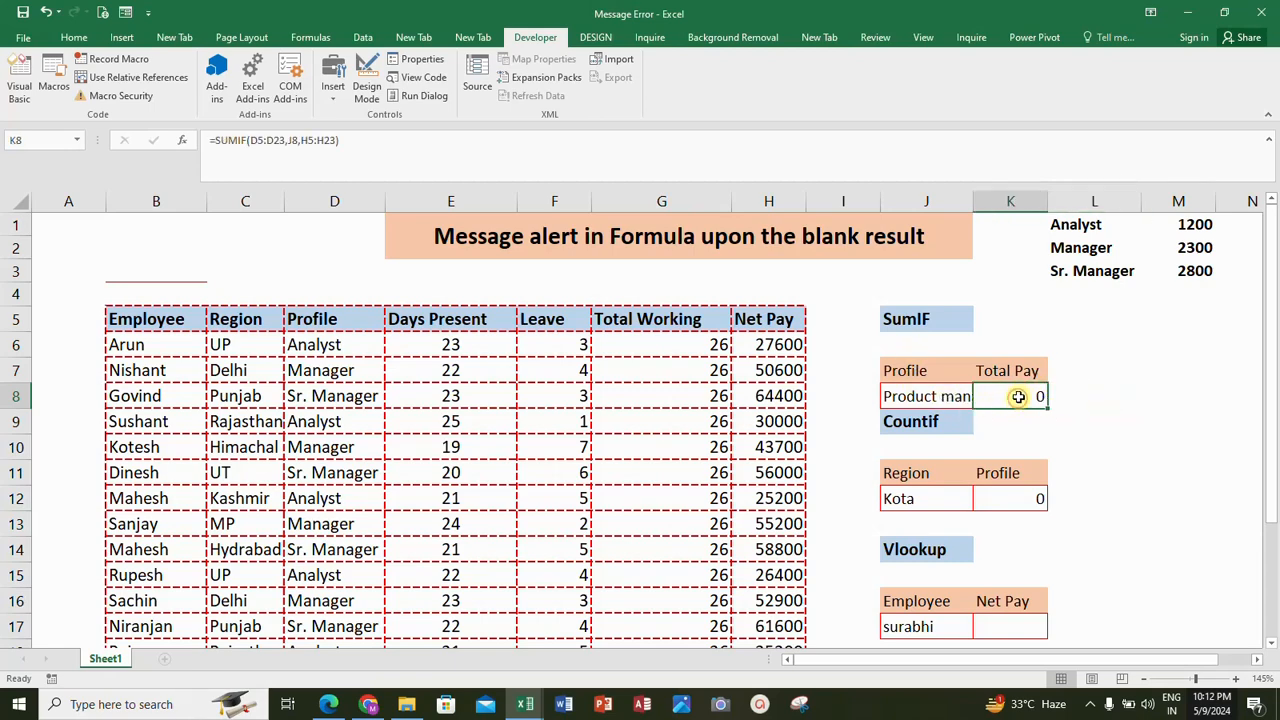
pyautogui.click(1082, 396)
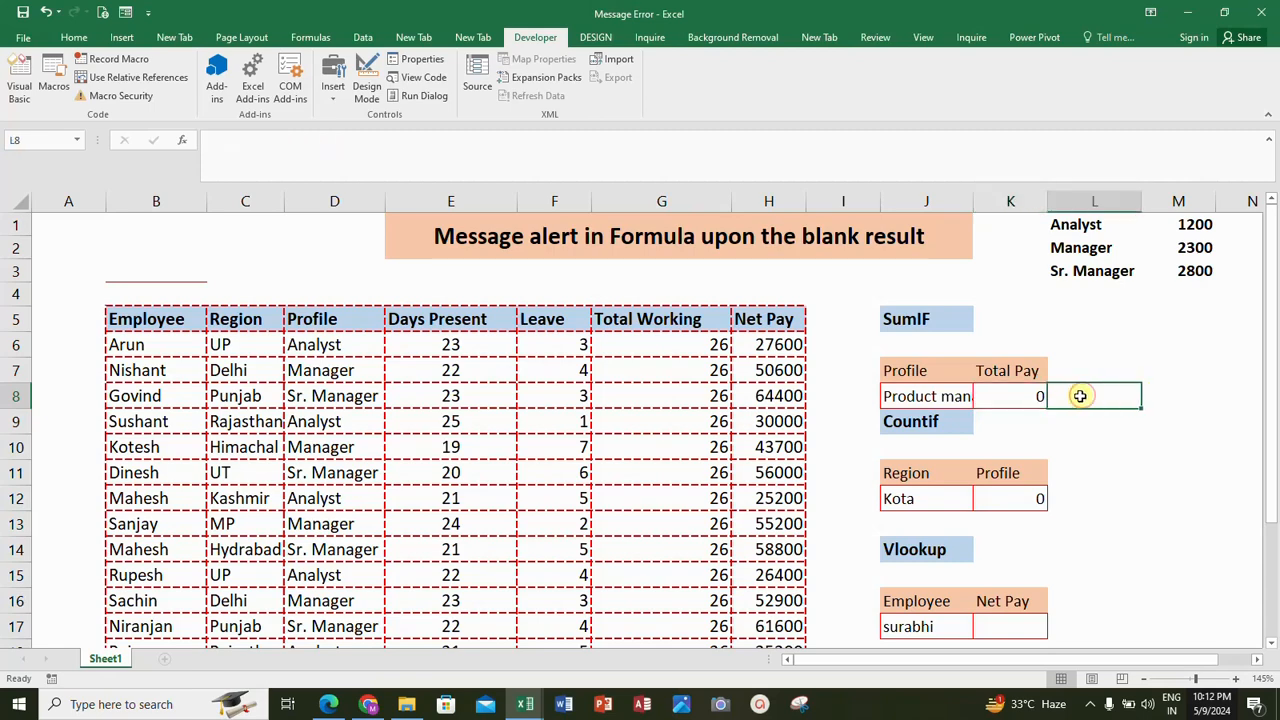
pyautogui.write('=if')
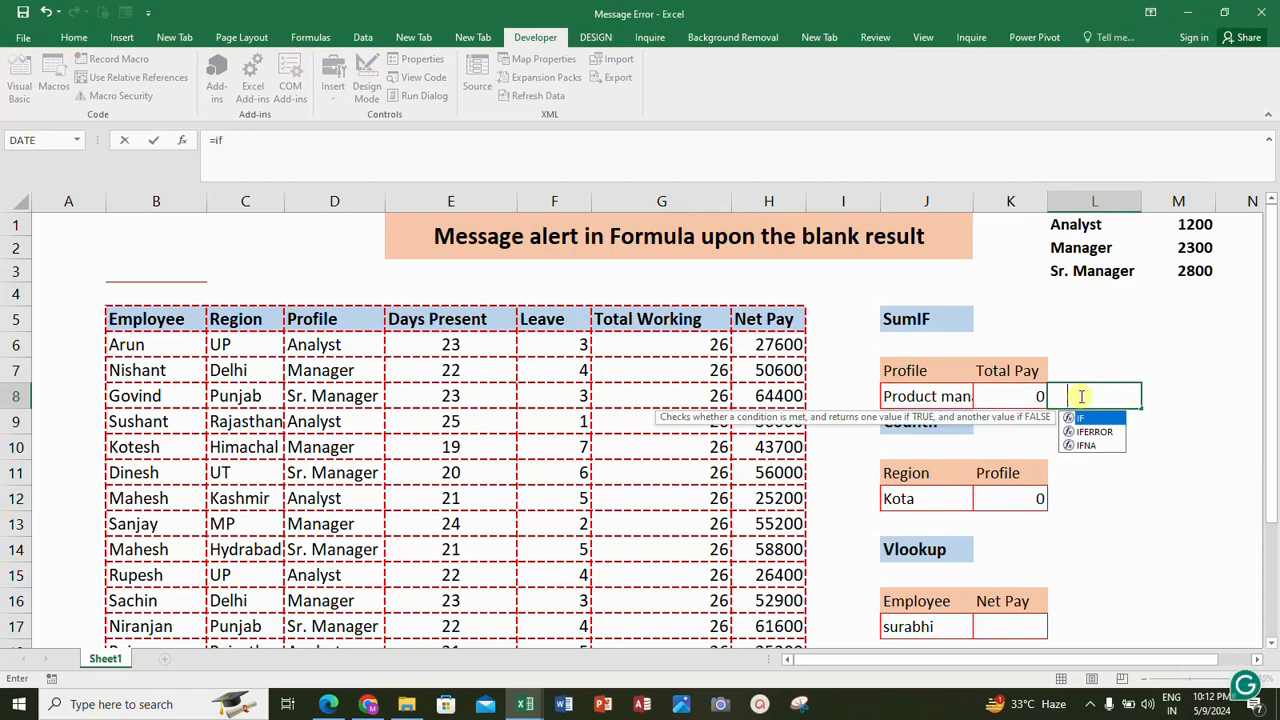
pyautogui.write('(')
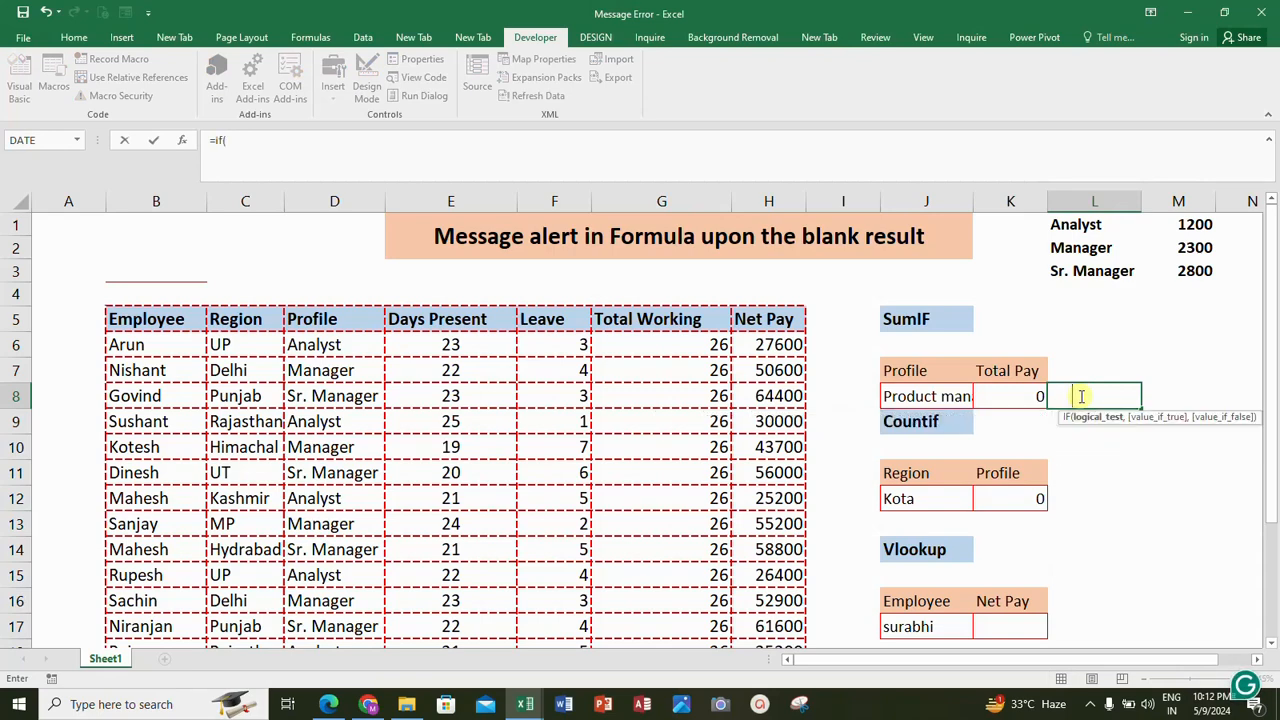
pyautogui.click(1109, 440)
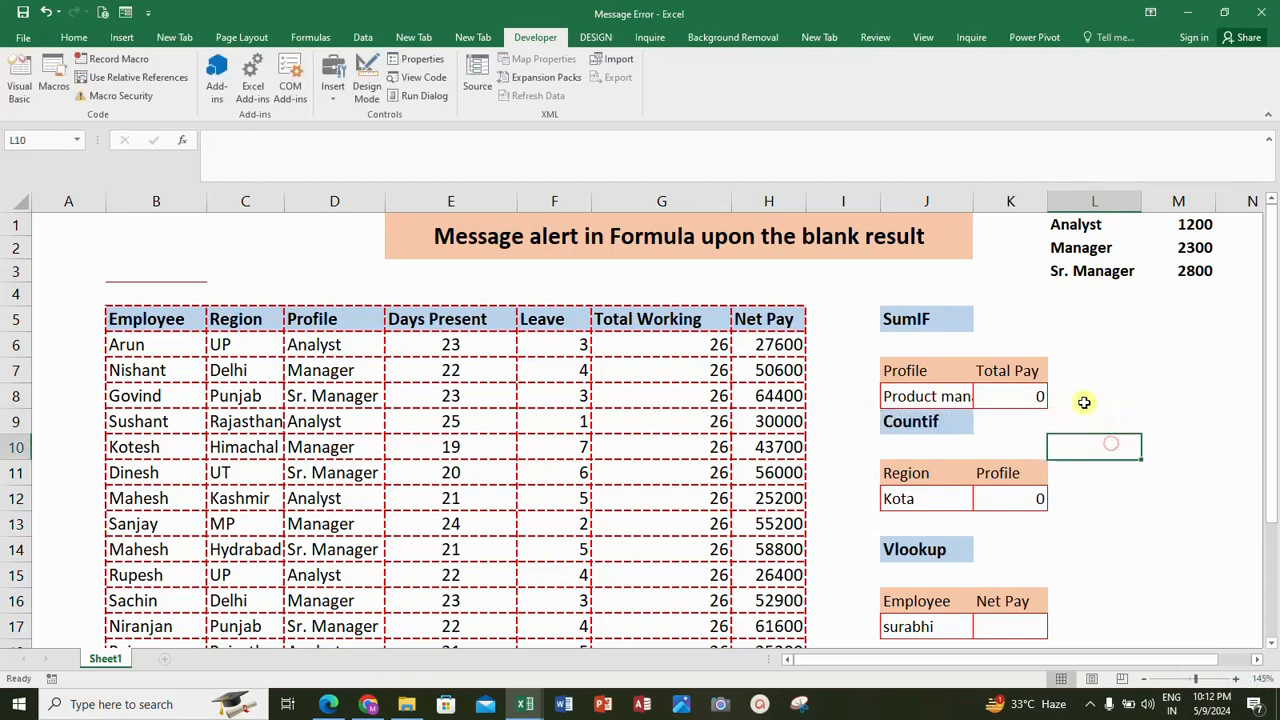
pyautogui.press('Escape')
pyautogui.click(1083, 497)
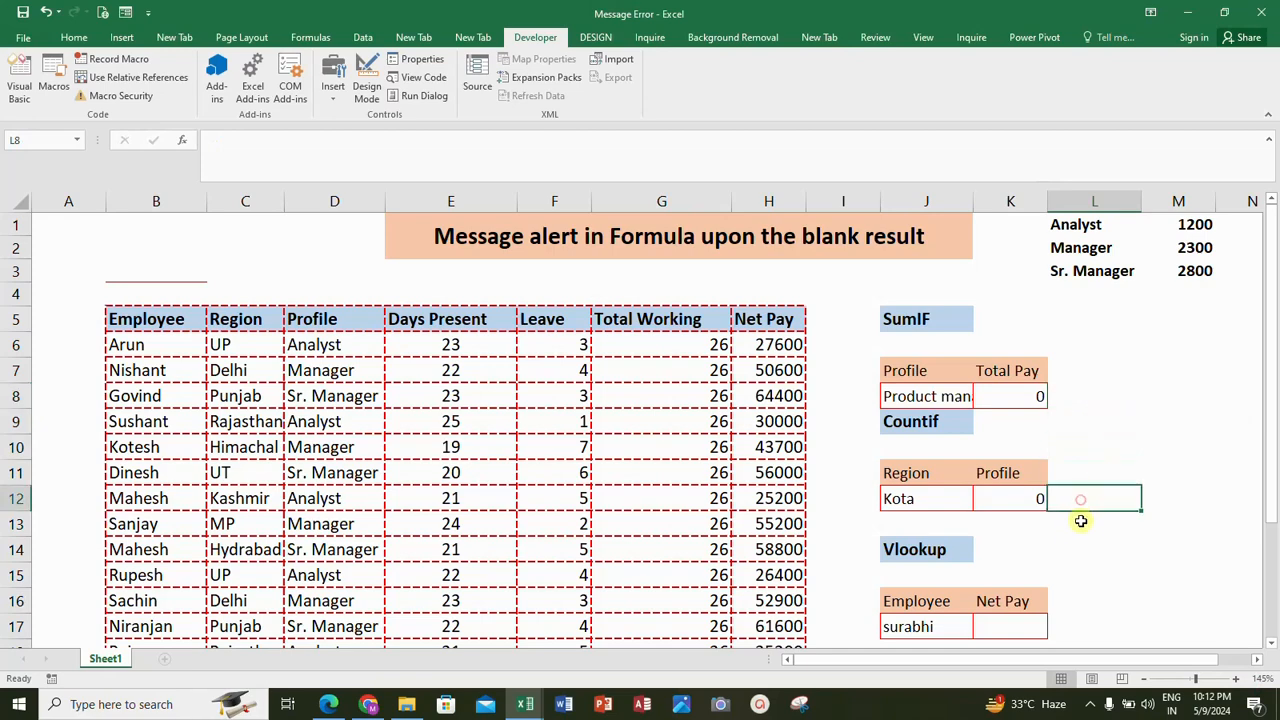
pyautogui.keyDown('alt'); pyautogui.click(1094, 600); pyautogui.keyUp('alt')
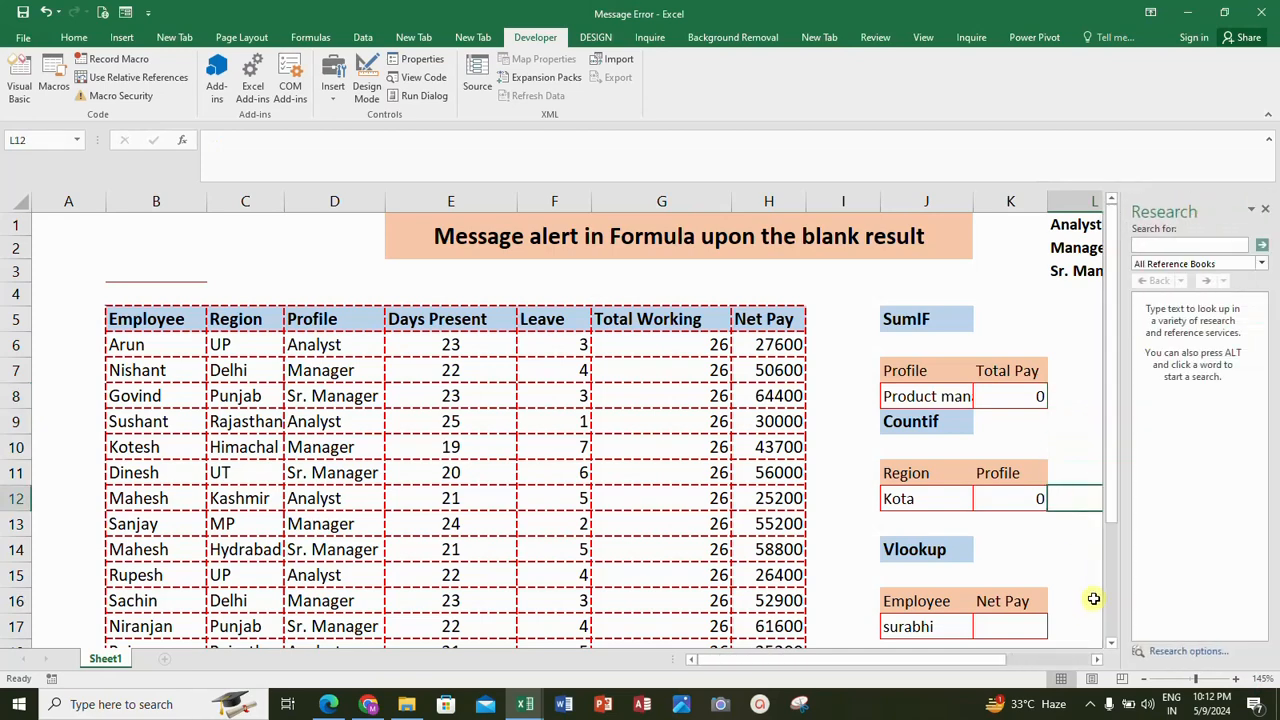
pyautogui.click(1265, 211)
# Set the font colour of cell L8, beside the SumIF total pay, to Automatic.
pyautogui.click(1060, 395)
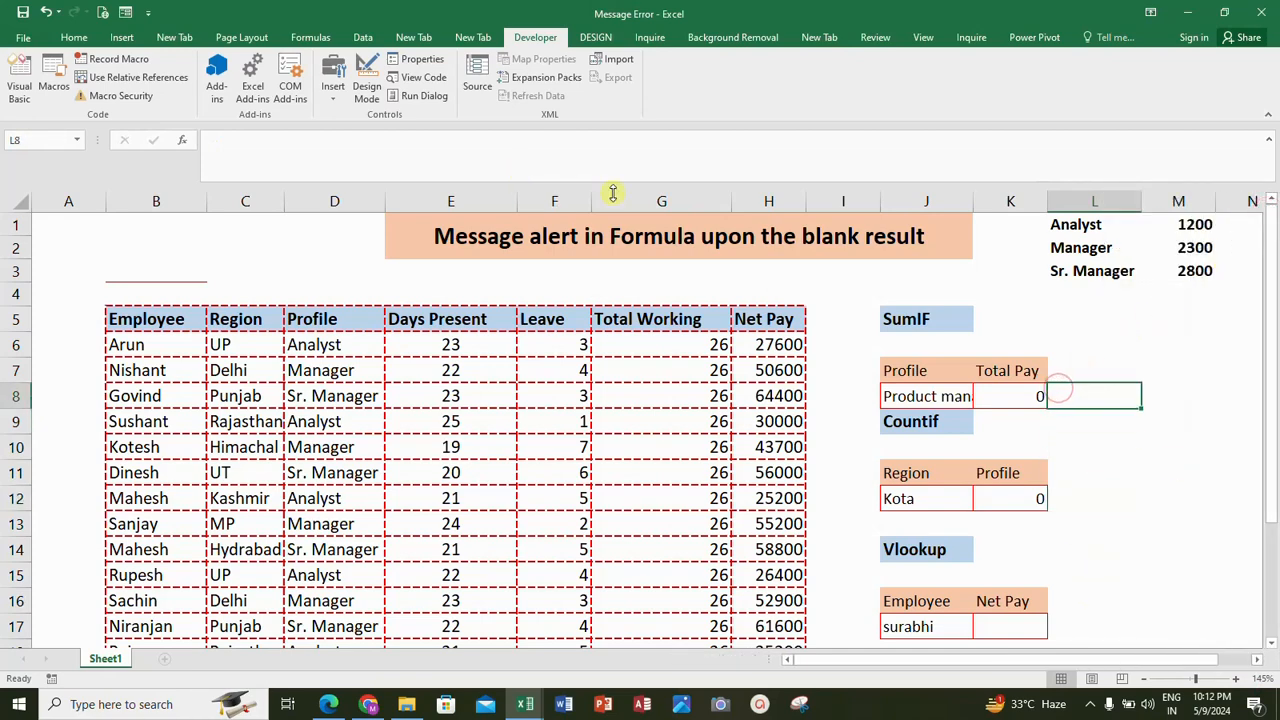
pyautogui.click(74, 37)
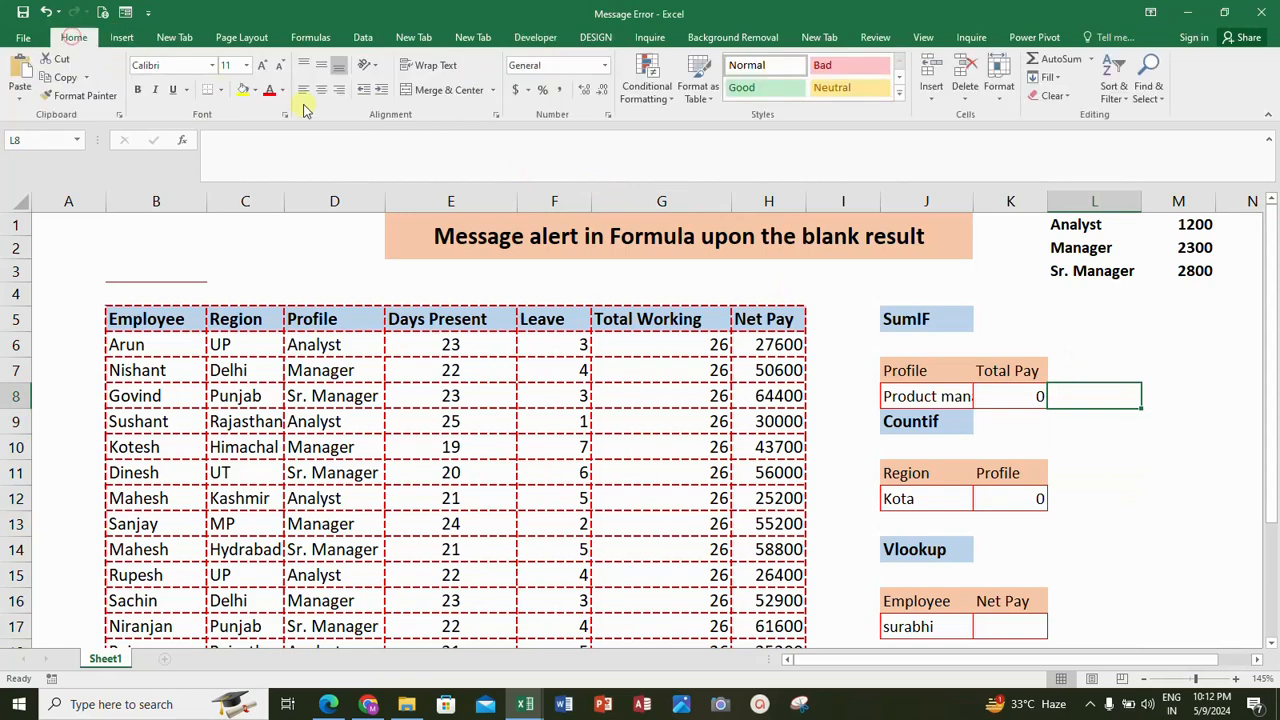
pyautogui.click(282, 90)
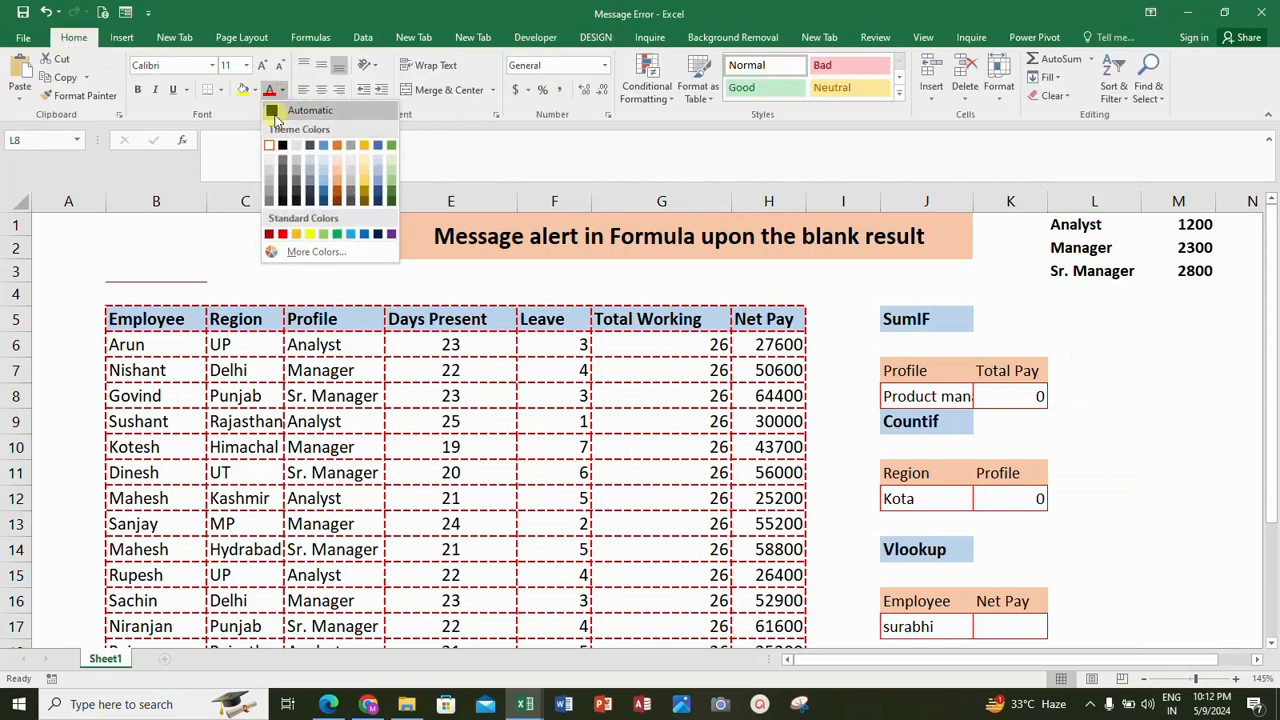
pyautogui.click(277, 113)
pyautogui.click(1071, 498)
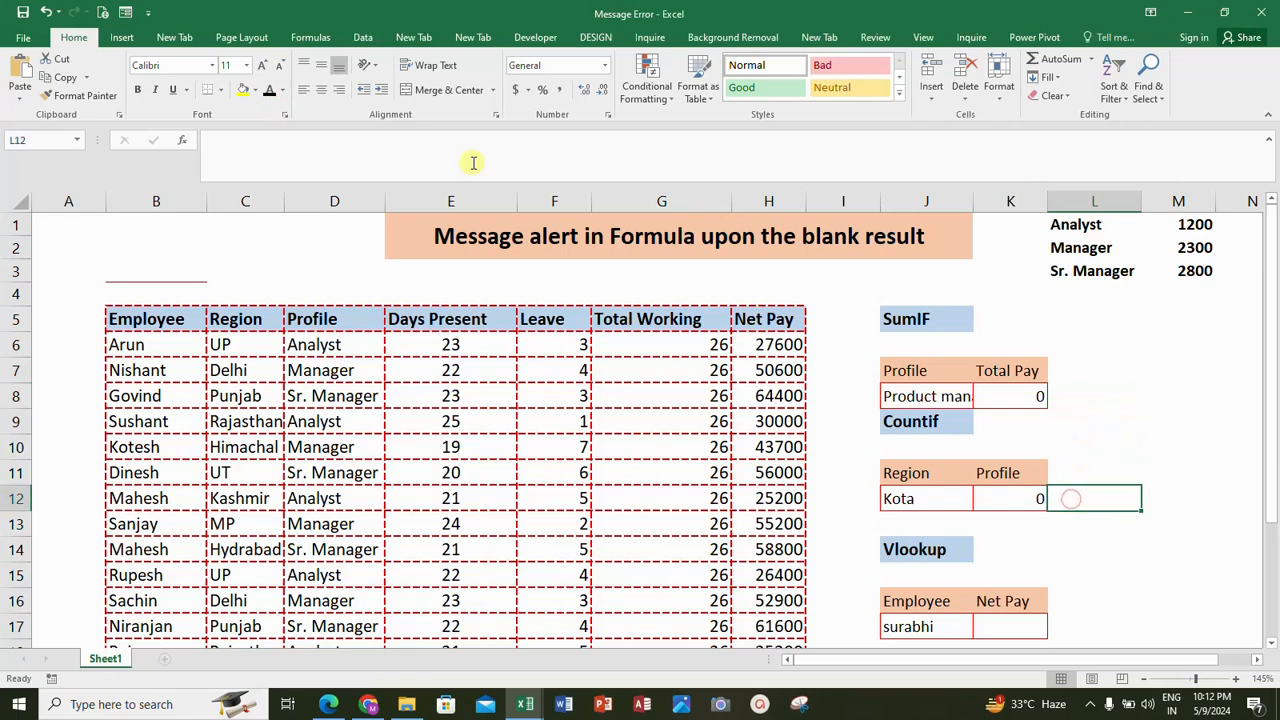
# Enter the formula =IF(K8=0,errormsg1()) in L8 and dismiss the message it raises.
pyautogui.click(1090, 400)
pyautogui.write('=')
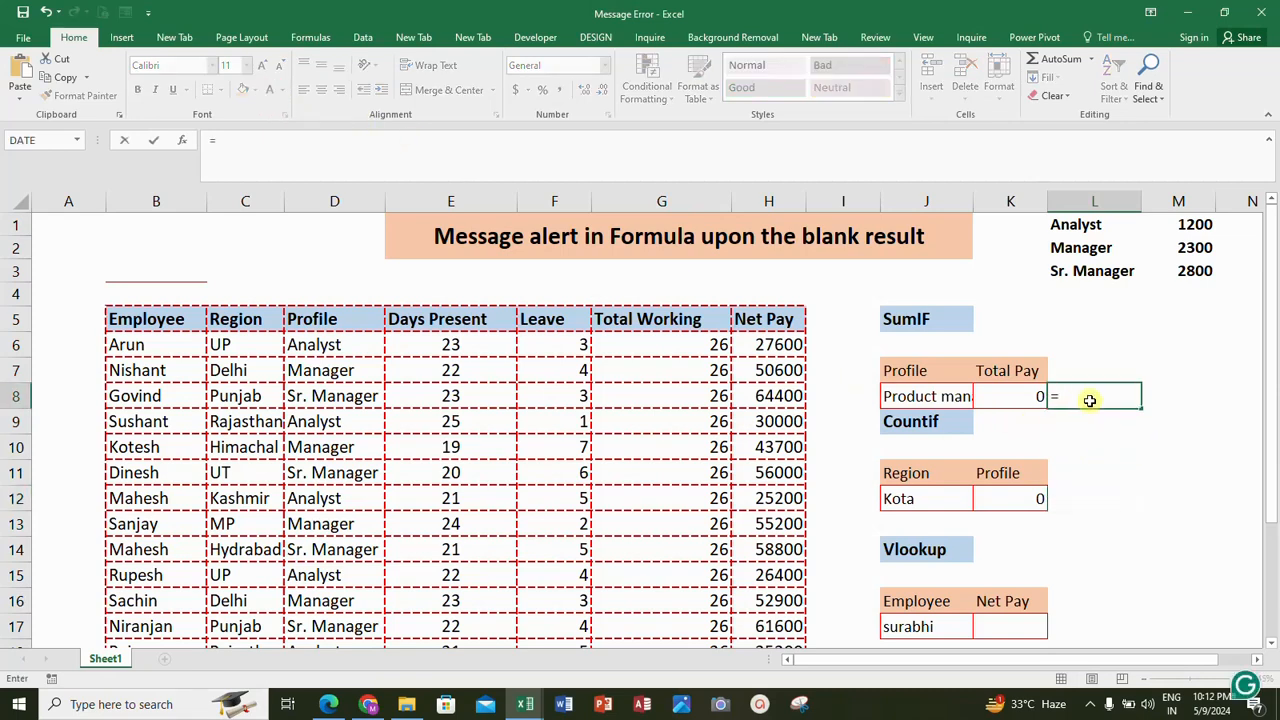
pyautogui.write('if(')
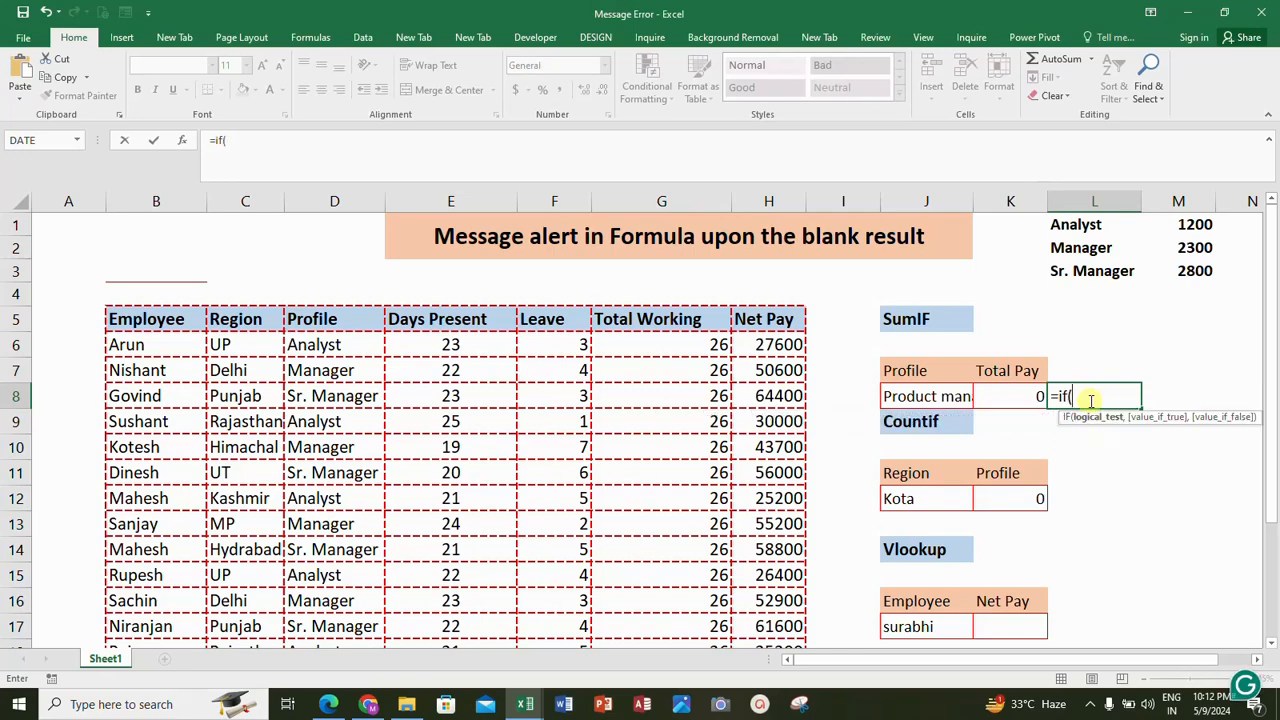
pyautogui.click(1017, 397)
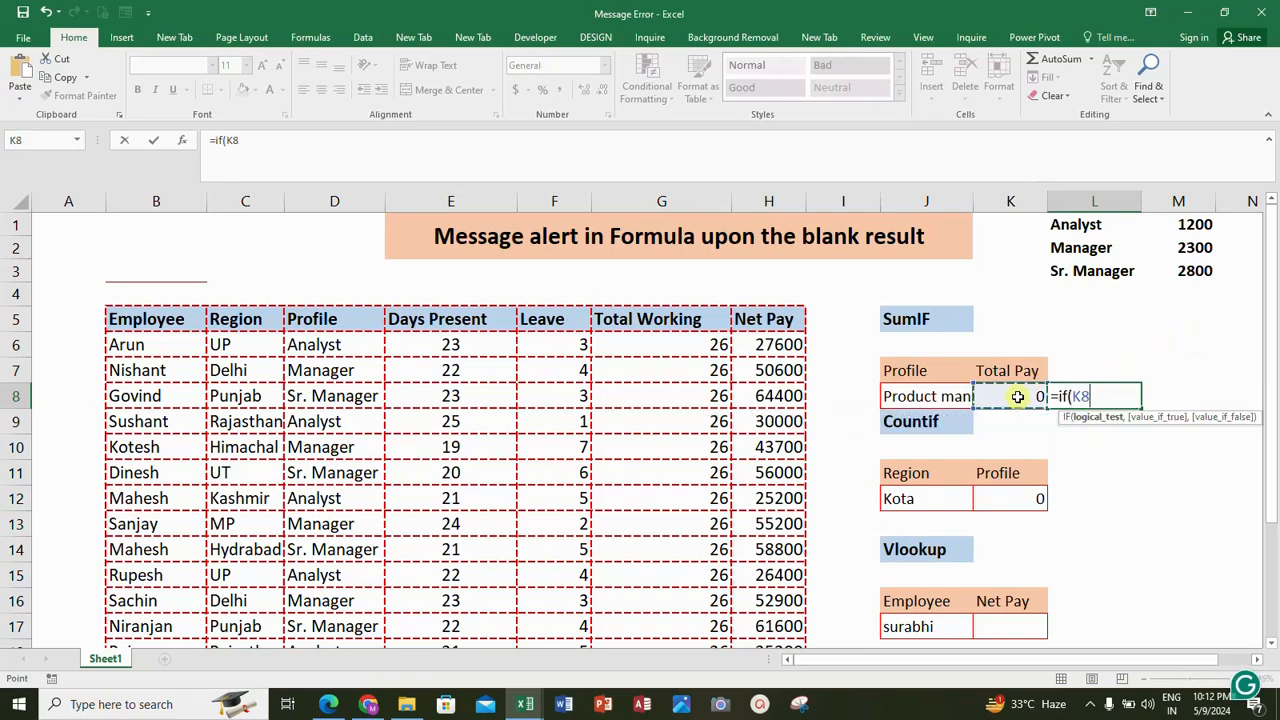
pyautogui.write('=')
pyautogui.write('0,')
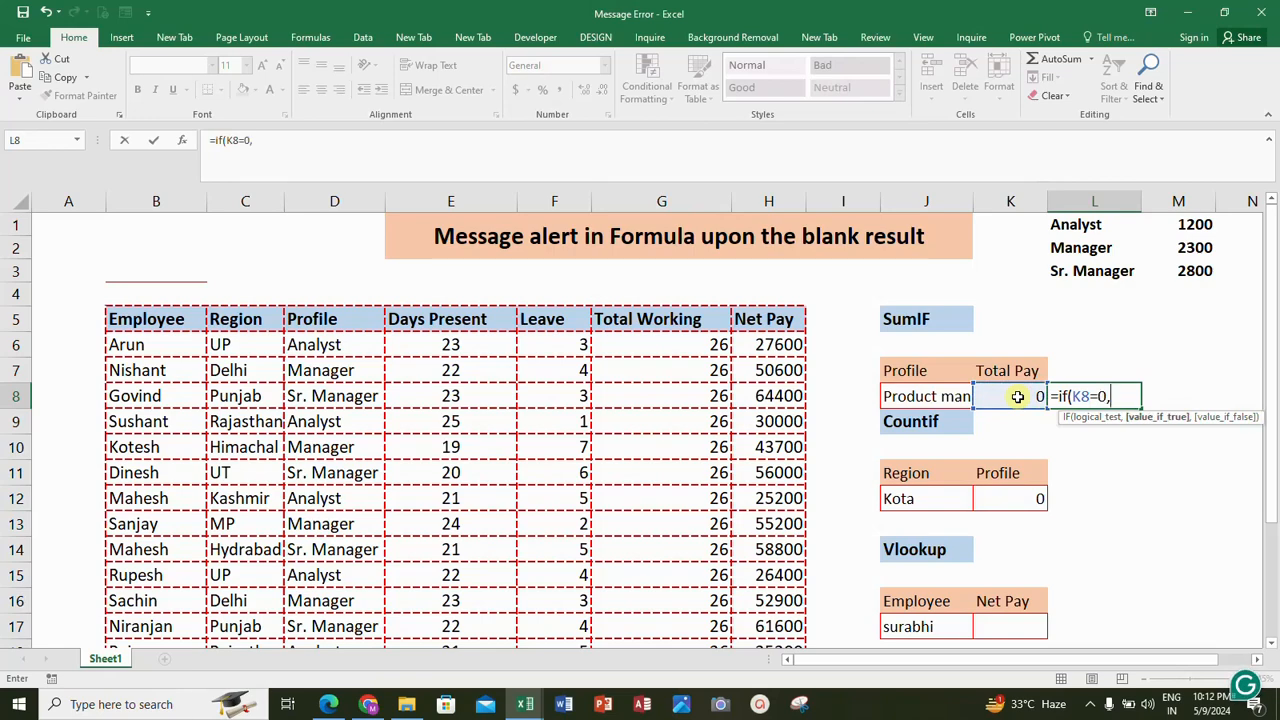
pyautogui.write('err')
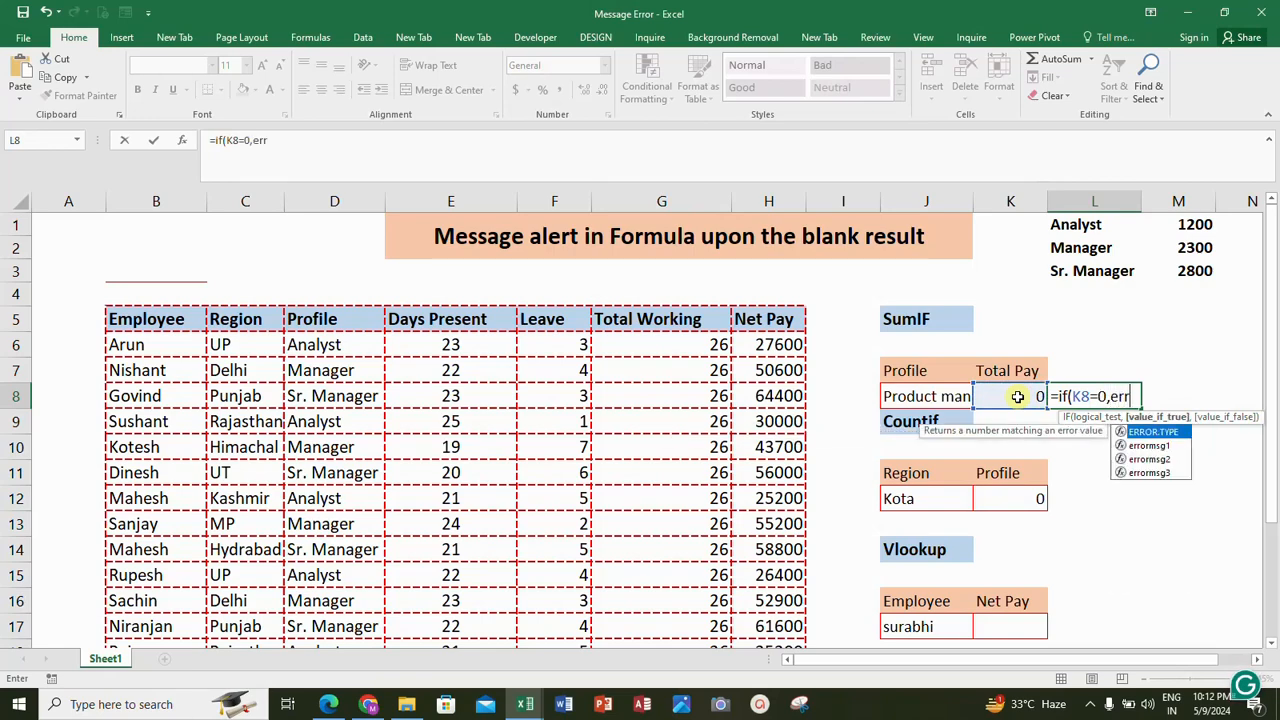
pyautogui.click(1150, 446)
pyautogui.doubleClick(1152, 447)
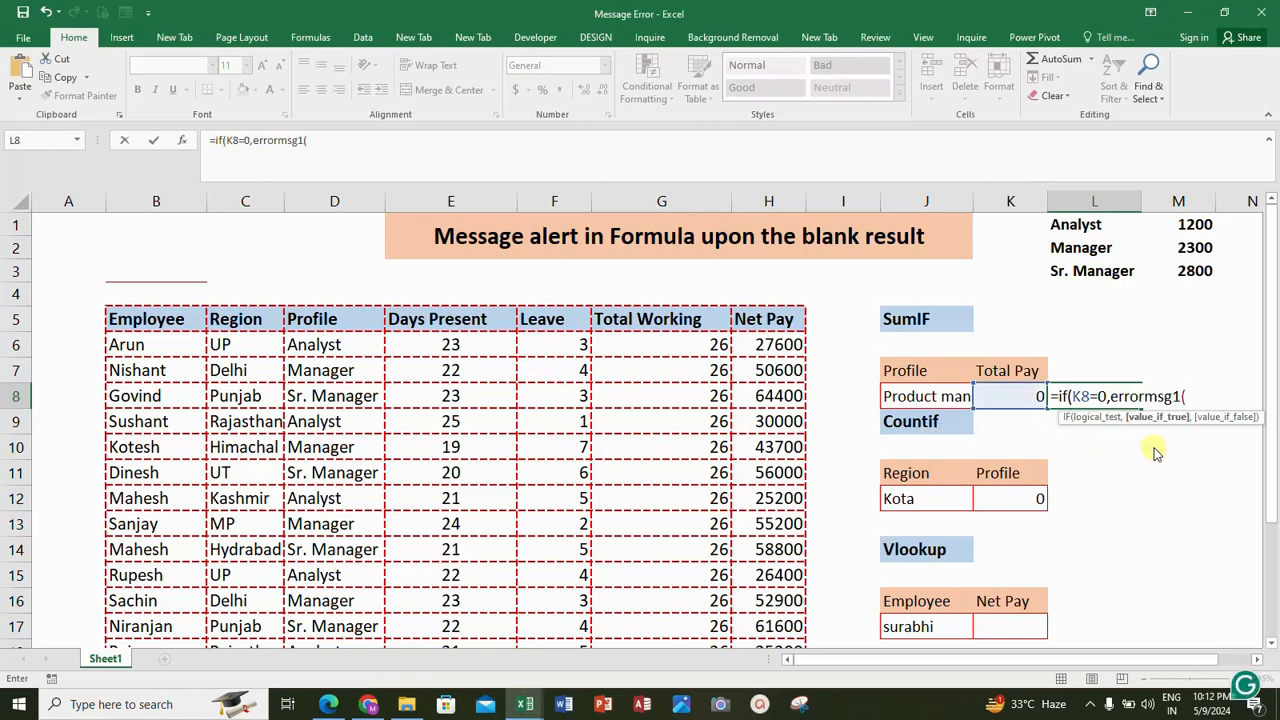
pyautogui.write(')')
pyautogui.press('Return')
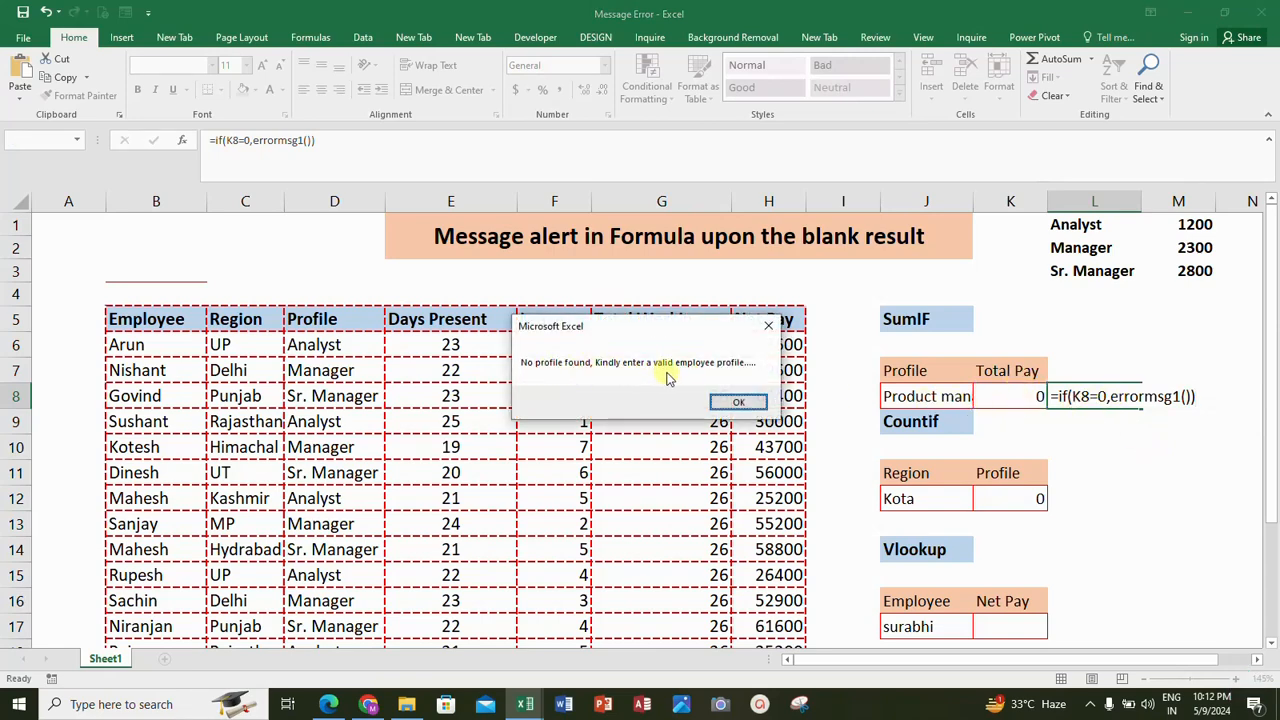
pyautogui.click(738, 402)
# Hide the result in L8 by setting its font colour to white, and check the cell.
pyautogui.click(1085, 400)
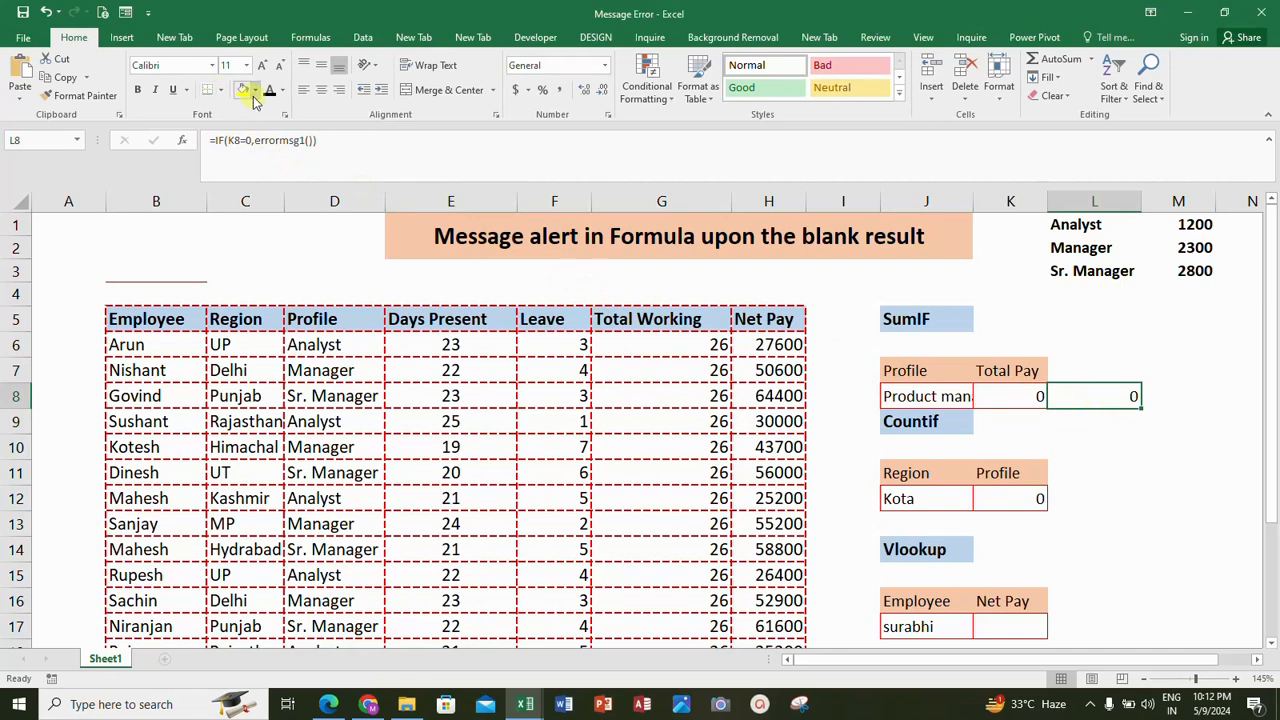
pyautogui.click(282, 90)
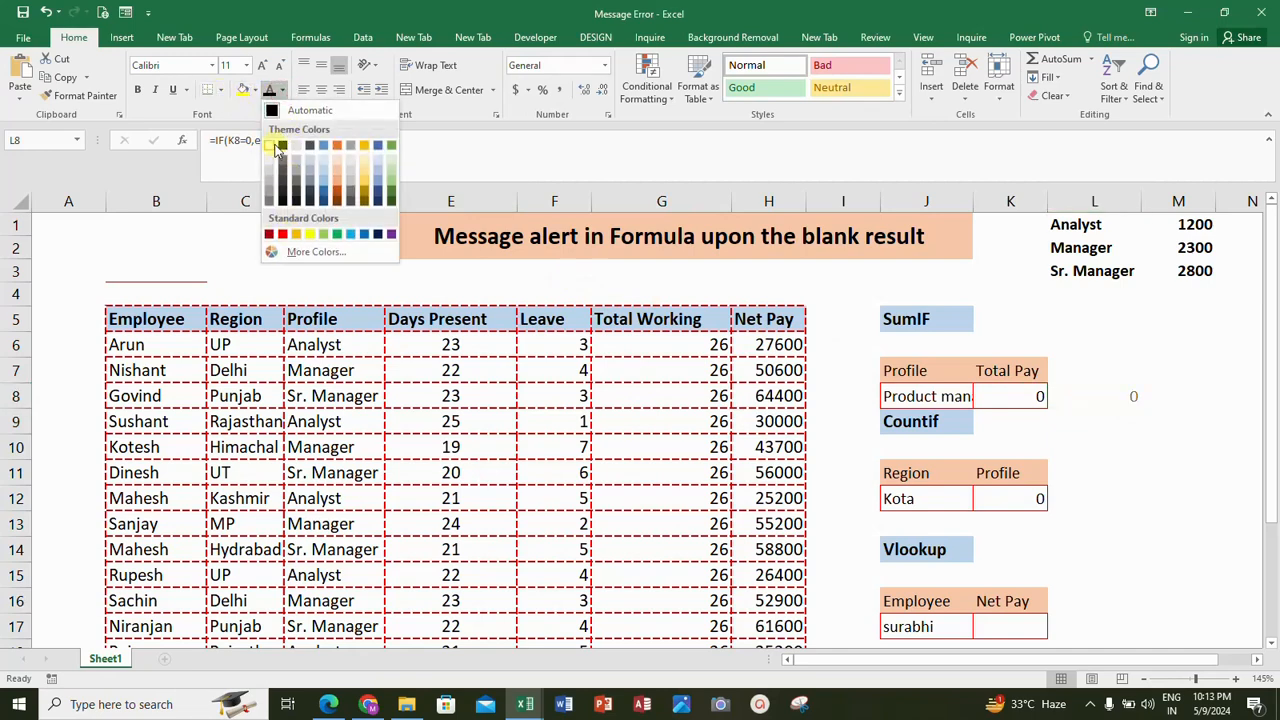
pyautogui.click(277, 147)
pyautogui.click(1099, 465)
pyautogui.click(1073, 393)
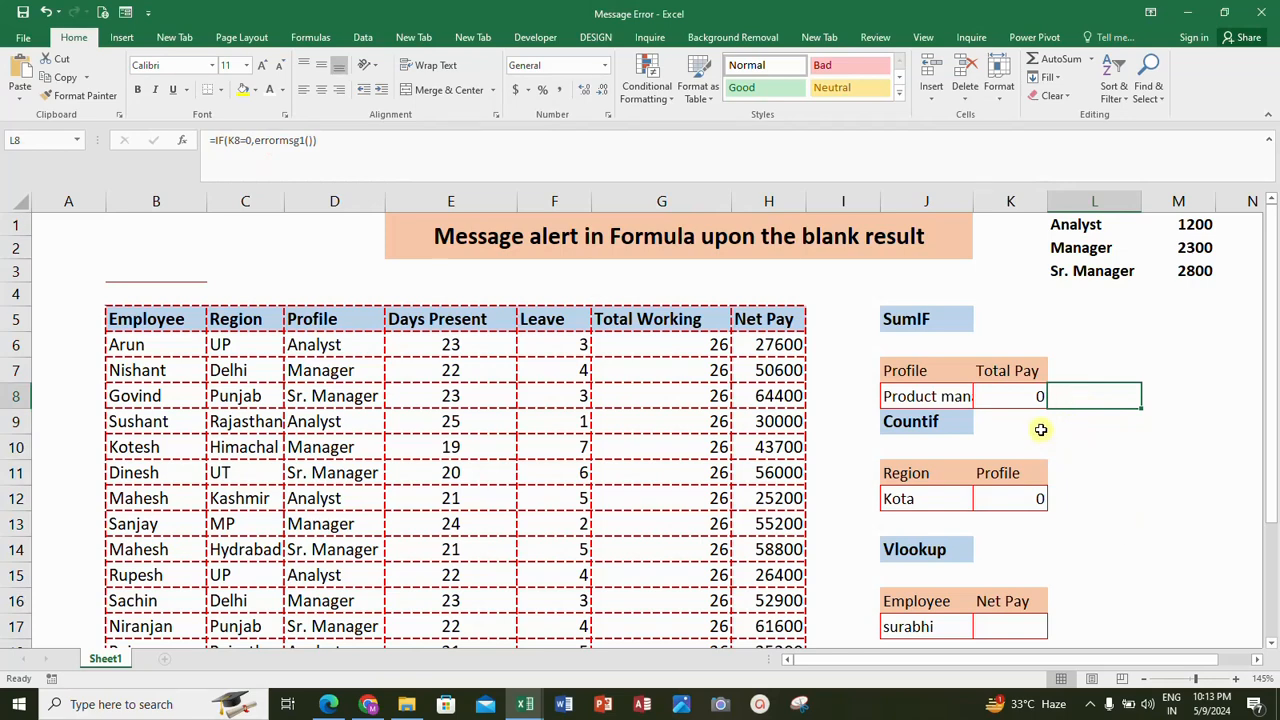
pyautogui.click(1067, 491)
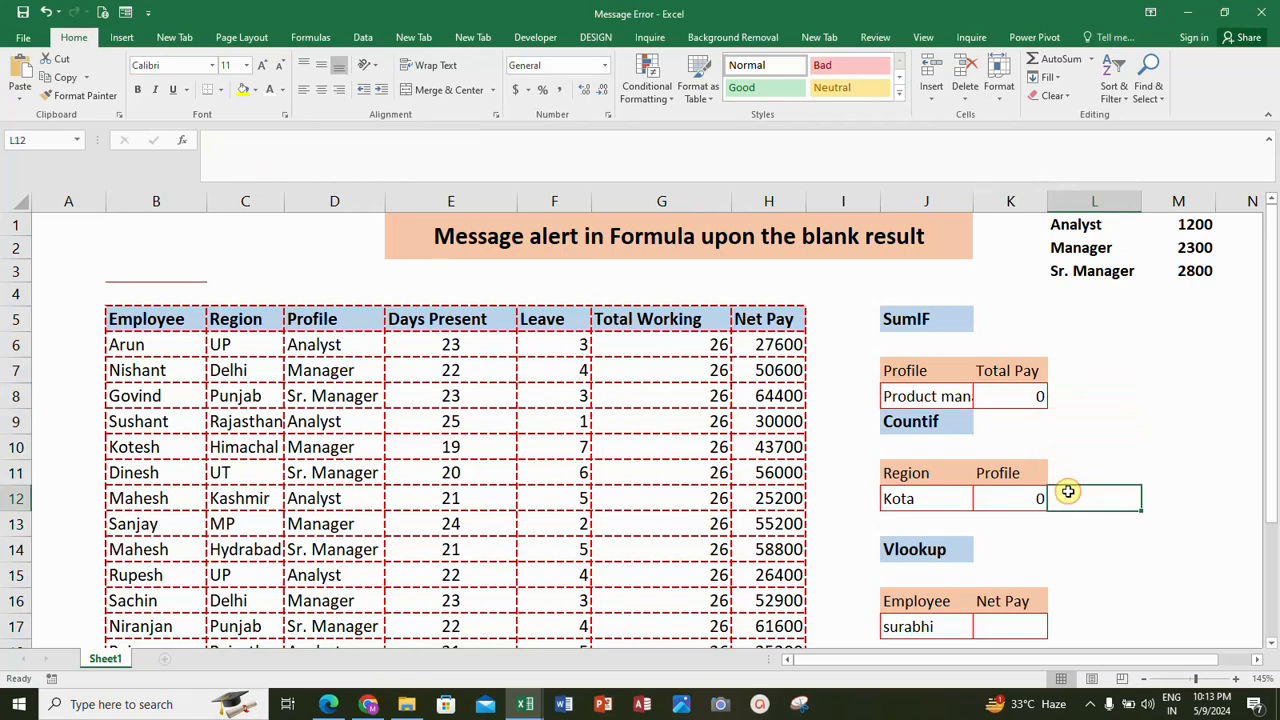
pyautogui.click(1062, 400)
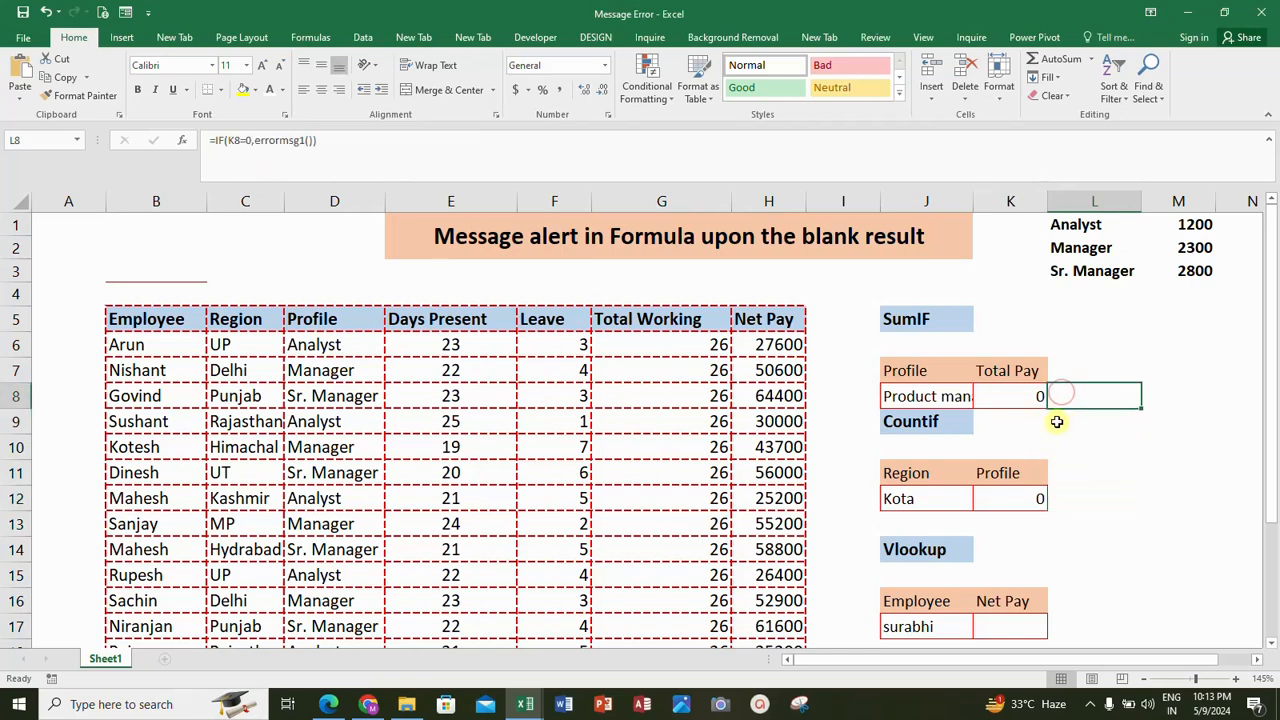
# Test the SumIF alert by entering Manager and after it Senior manager as the profile in J8, dismissing the message.
pyautogui.click(915, 397)
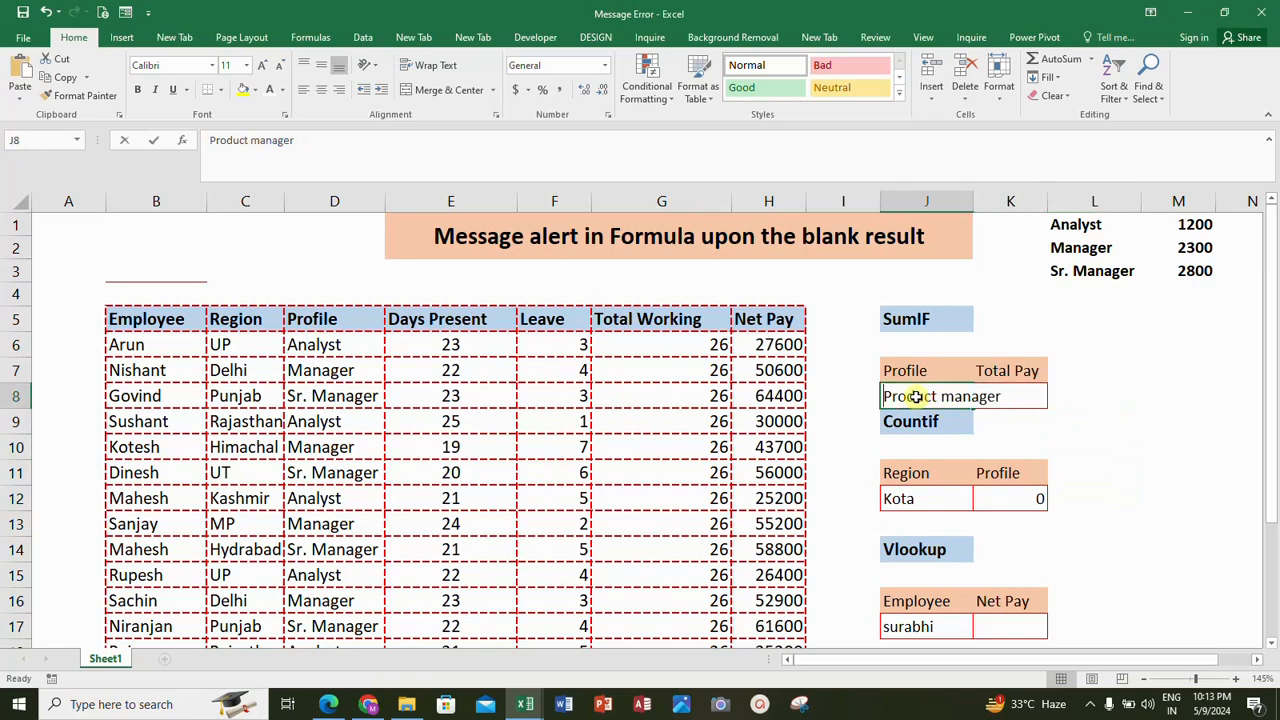
pyautogui.write('Manager')
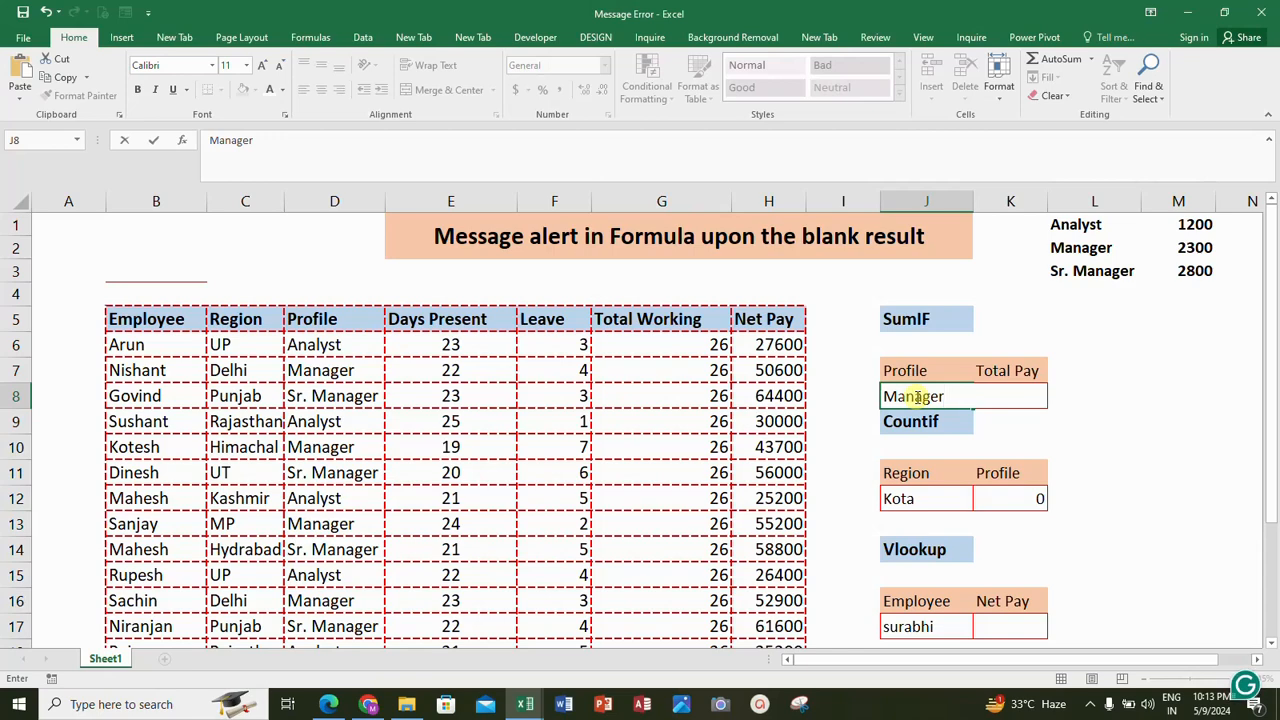
pyautogui.press('Return')
pyautogui.click(916, 397)
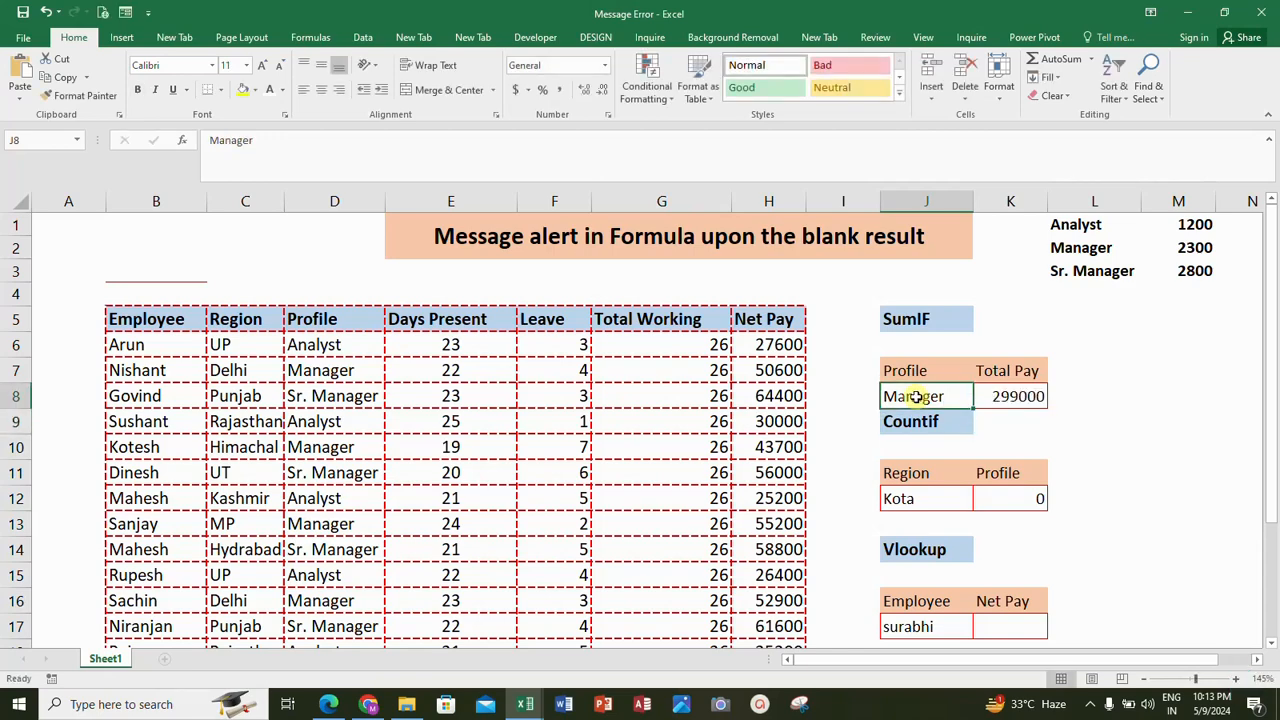
pyautogui.write('Se')
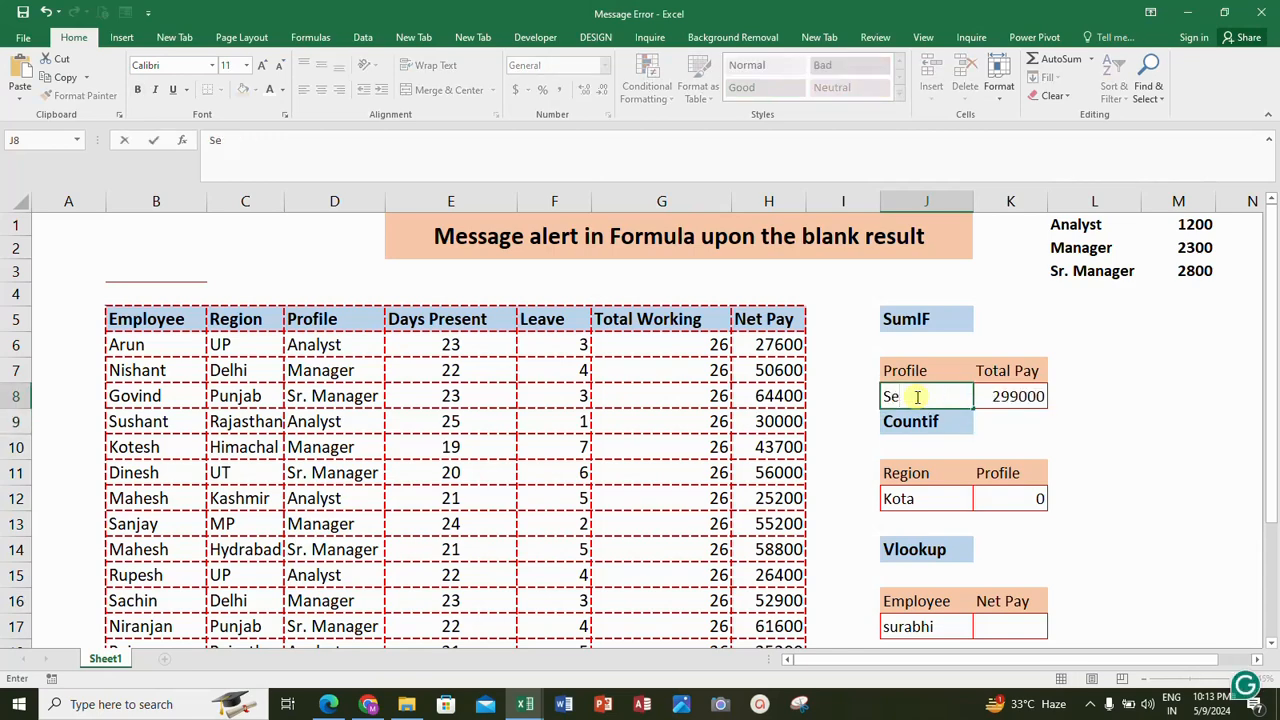
pyautogui.write('nior manager')
pyautogui.press('Return')
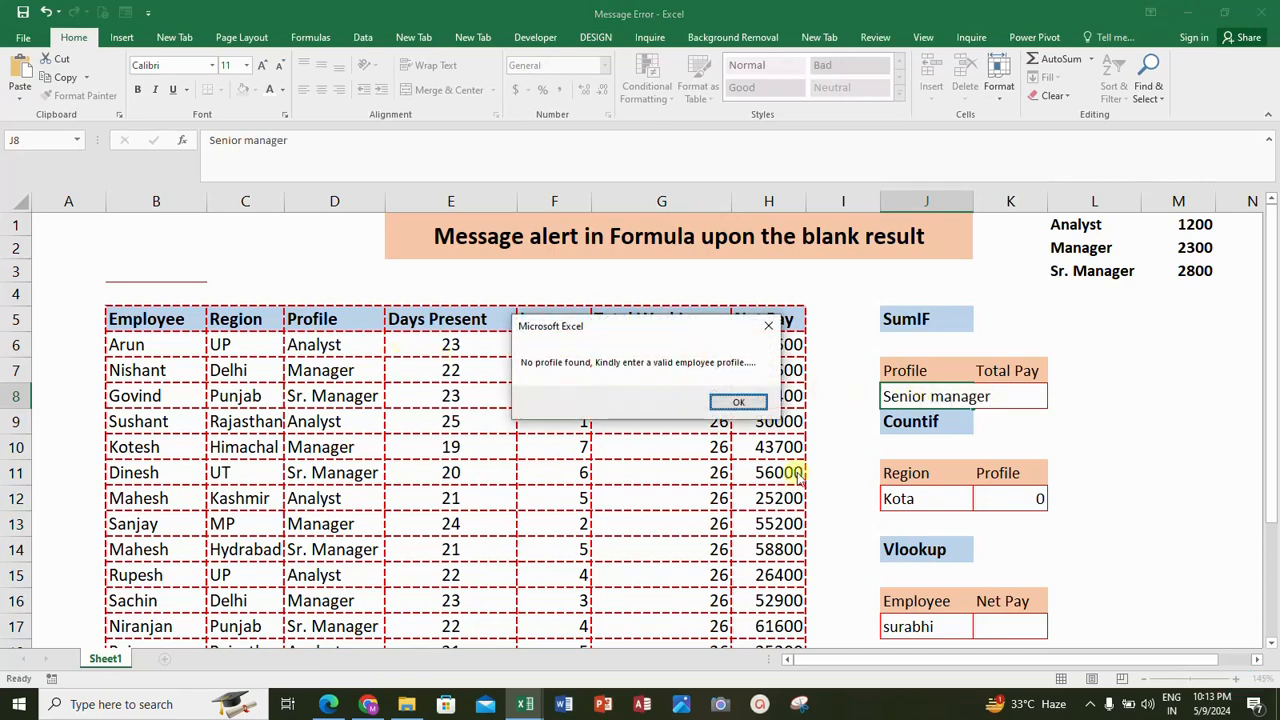
pyautogui.click(737, 405)
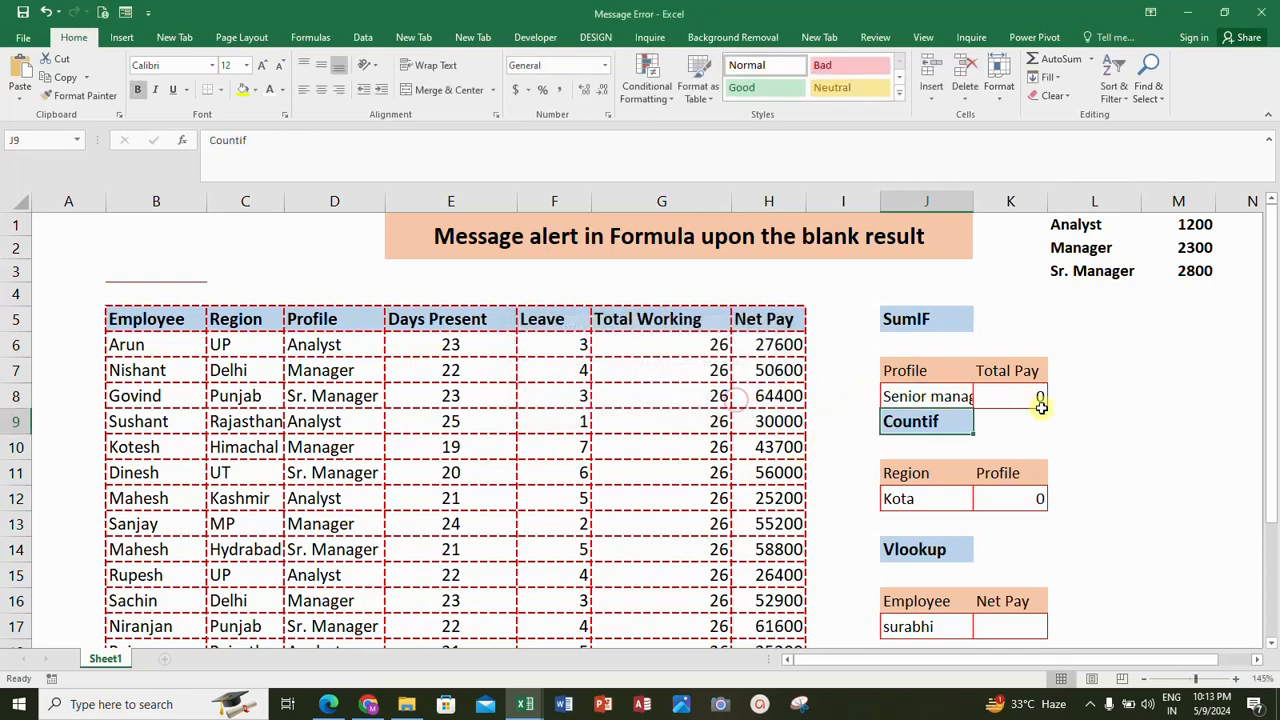
# Enter the formula =IF(K12=0,errormsg2()) in L12, beside the Countif result, and dismiss the message it raises.
pyautogui.click(1080, 501)
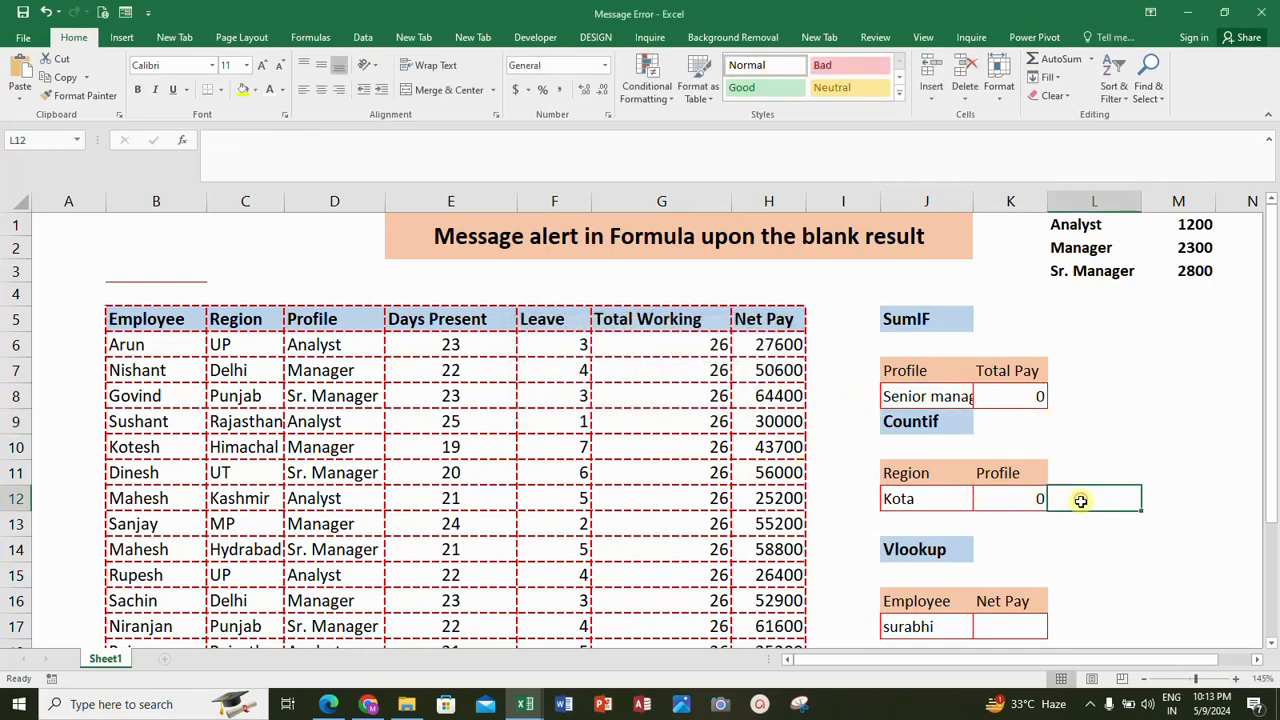
pyautogui.write('=')
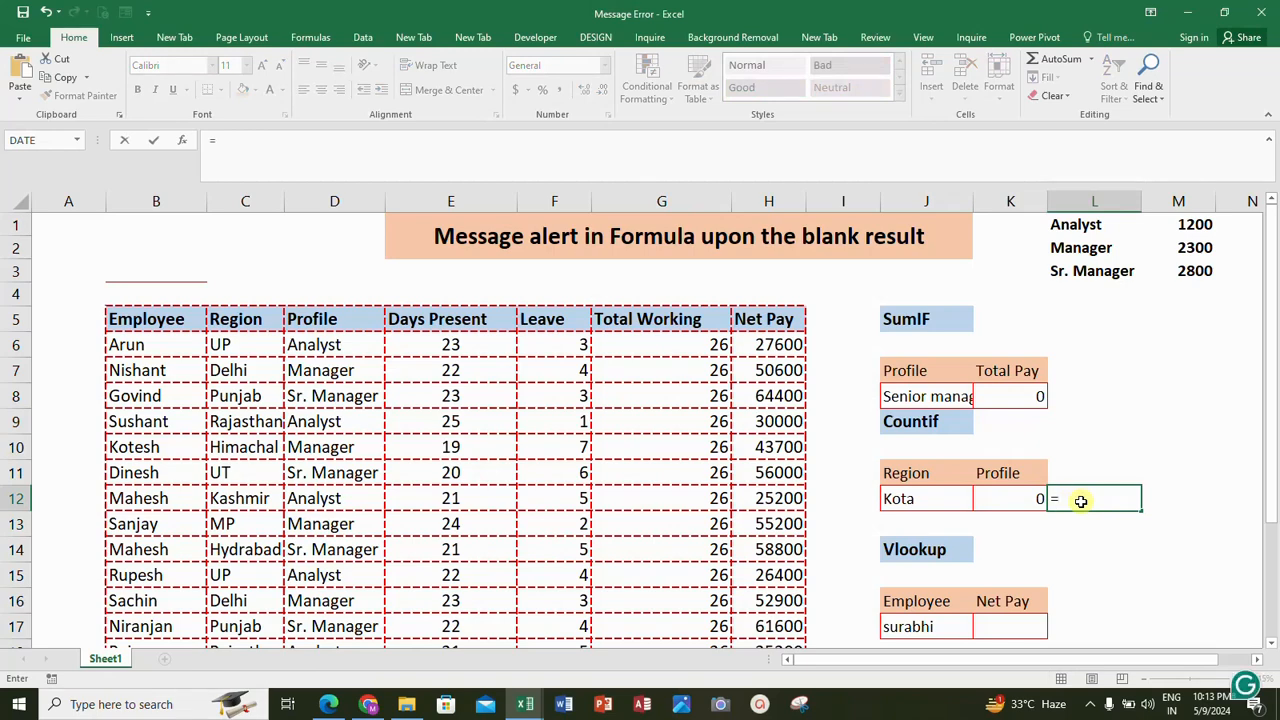
pyautogui.write('if(')
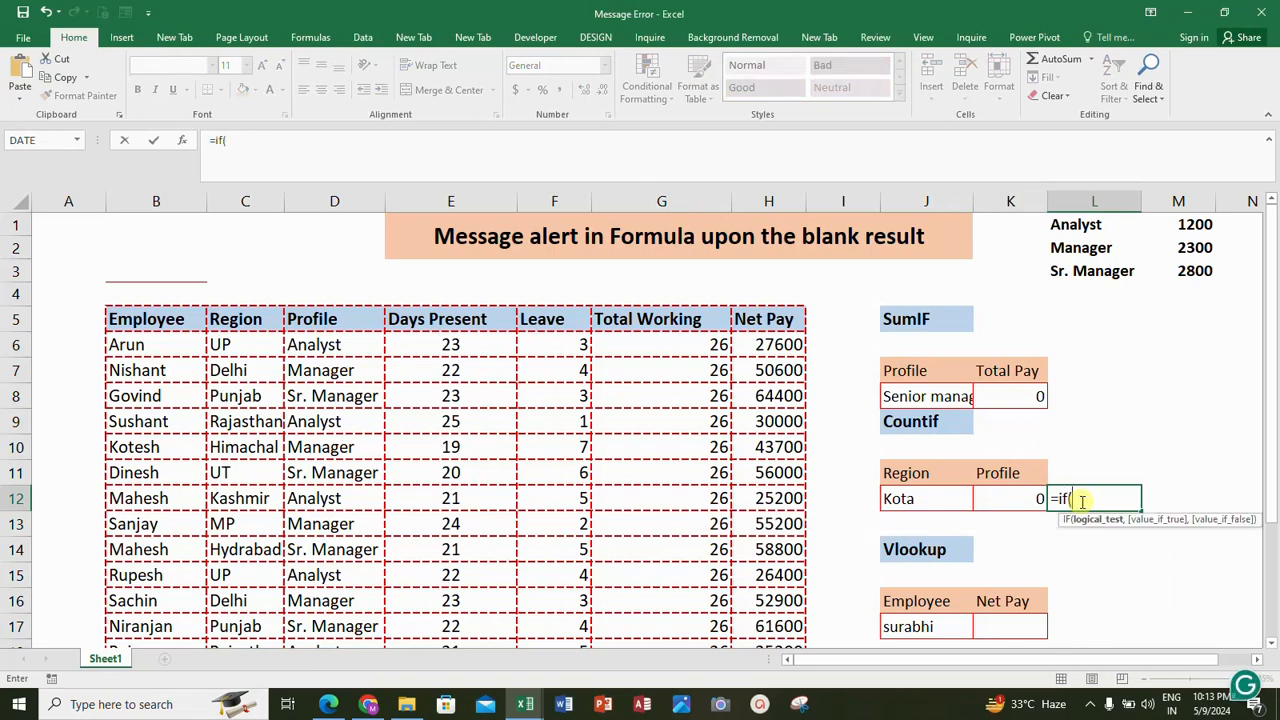
pyautogui.click(1010, 498)
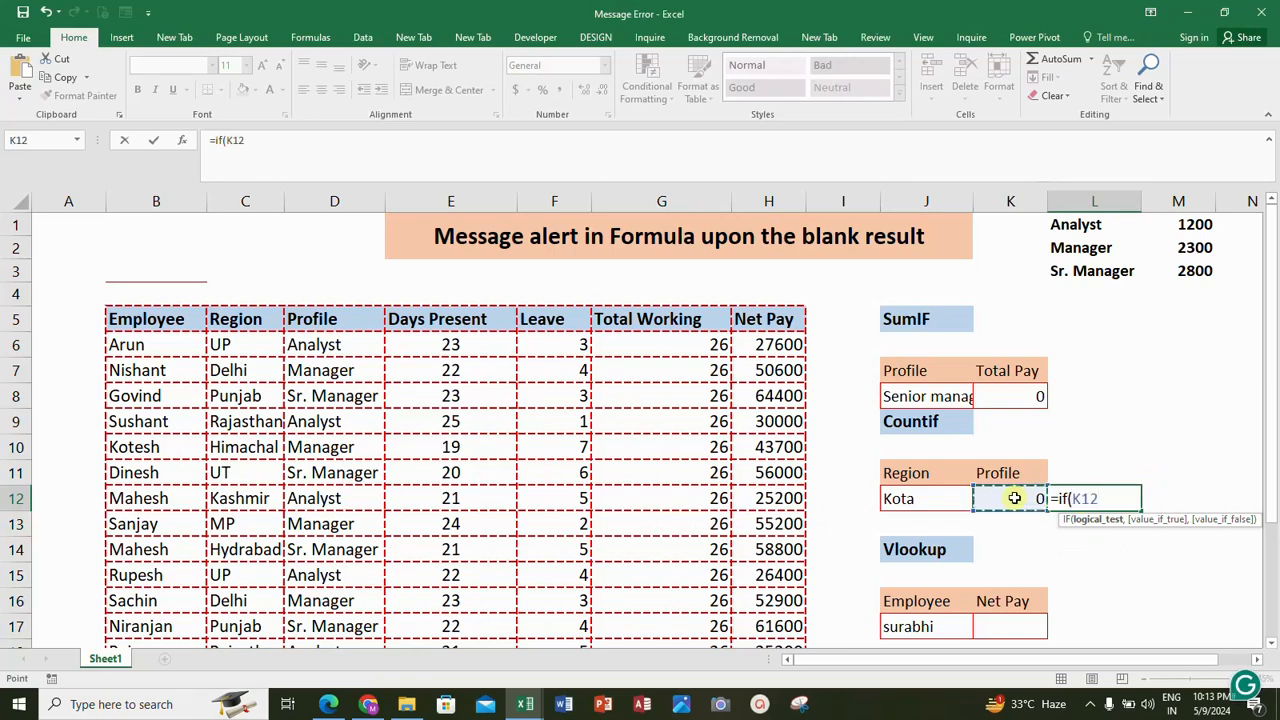
pyautogui.write('=0,')
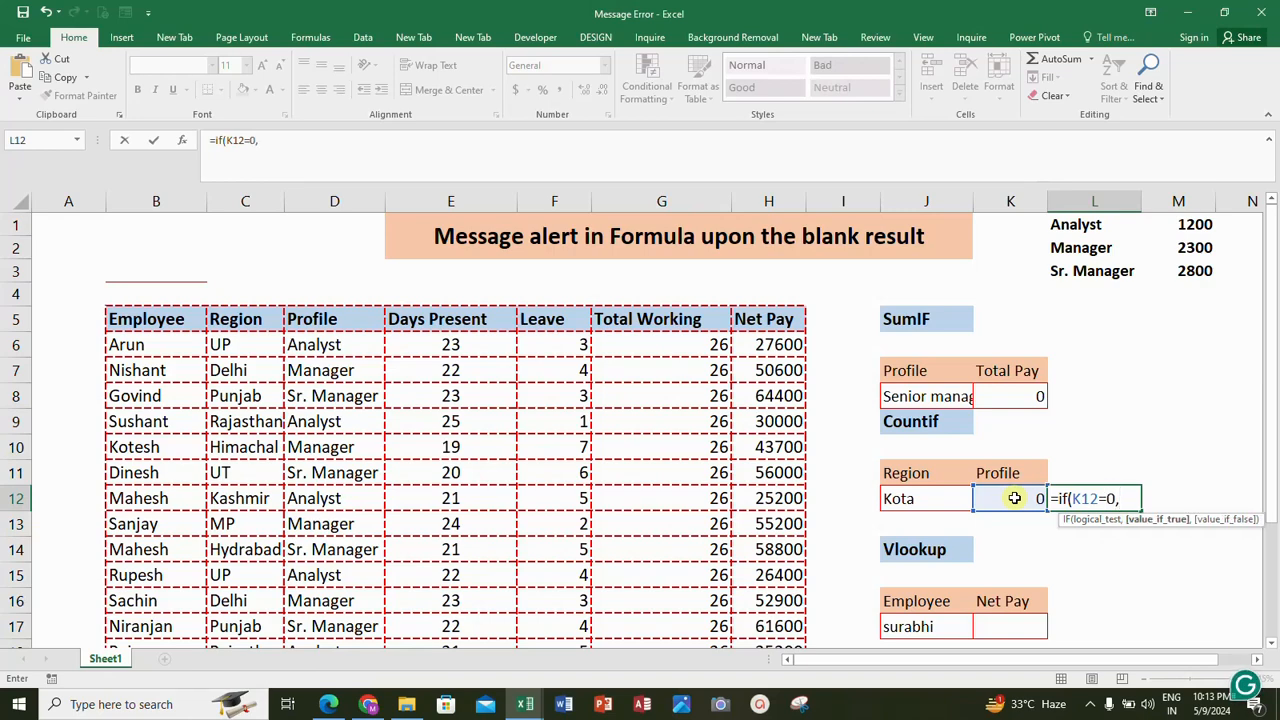
pyautogui.write('err')
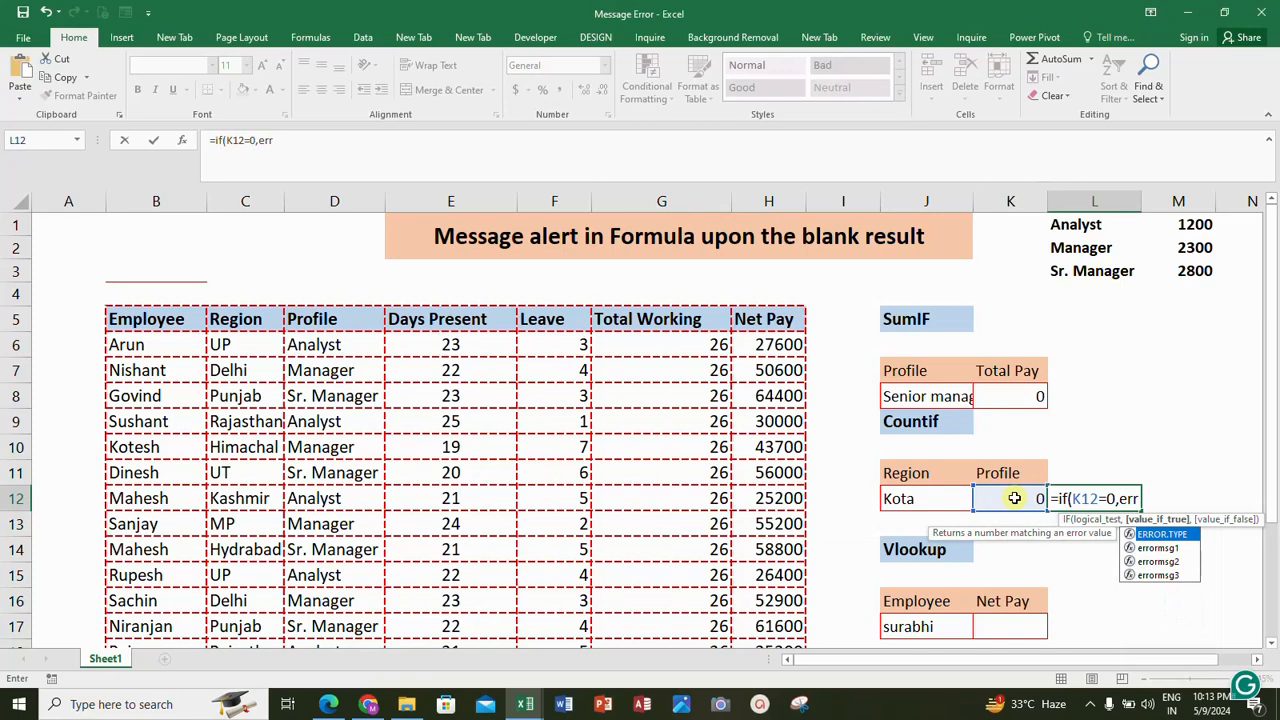
pyautogui.doubleClick(1156, 561)
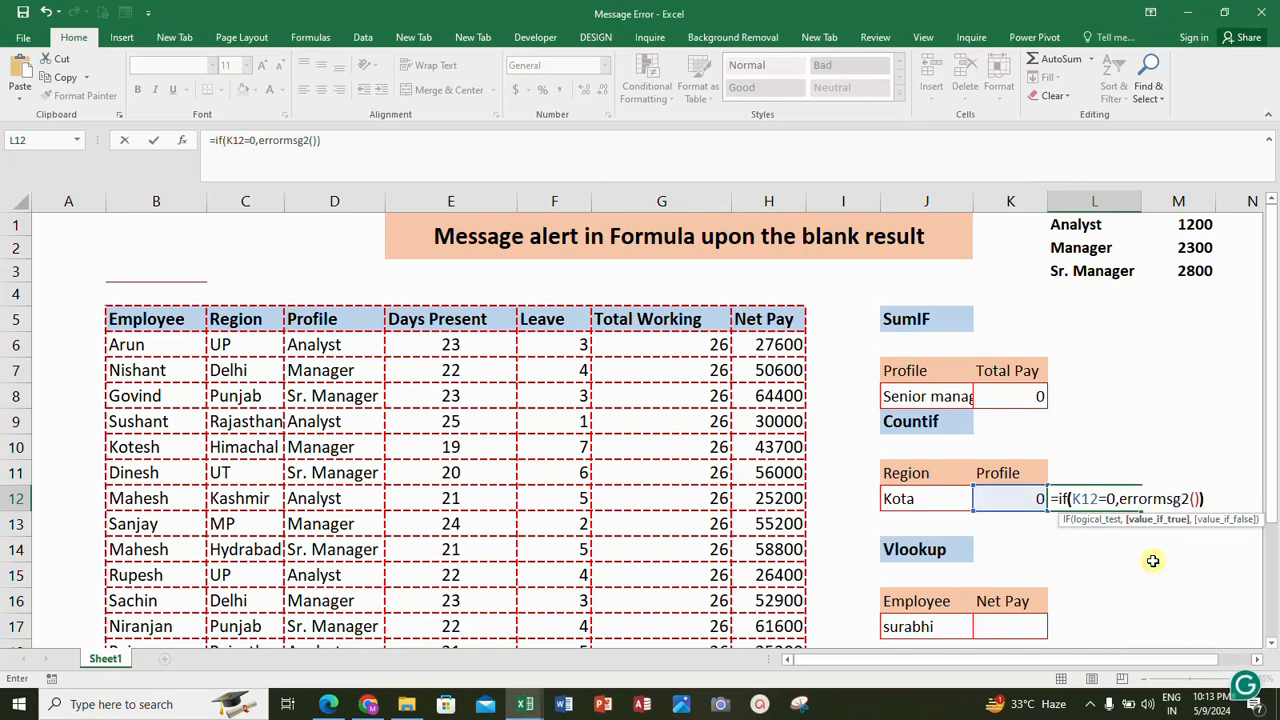
pyautogui.press('Return')
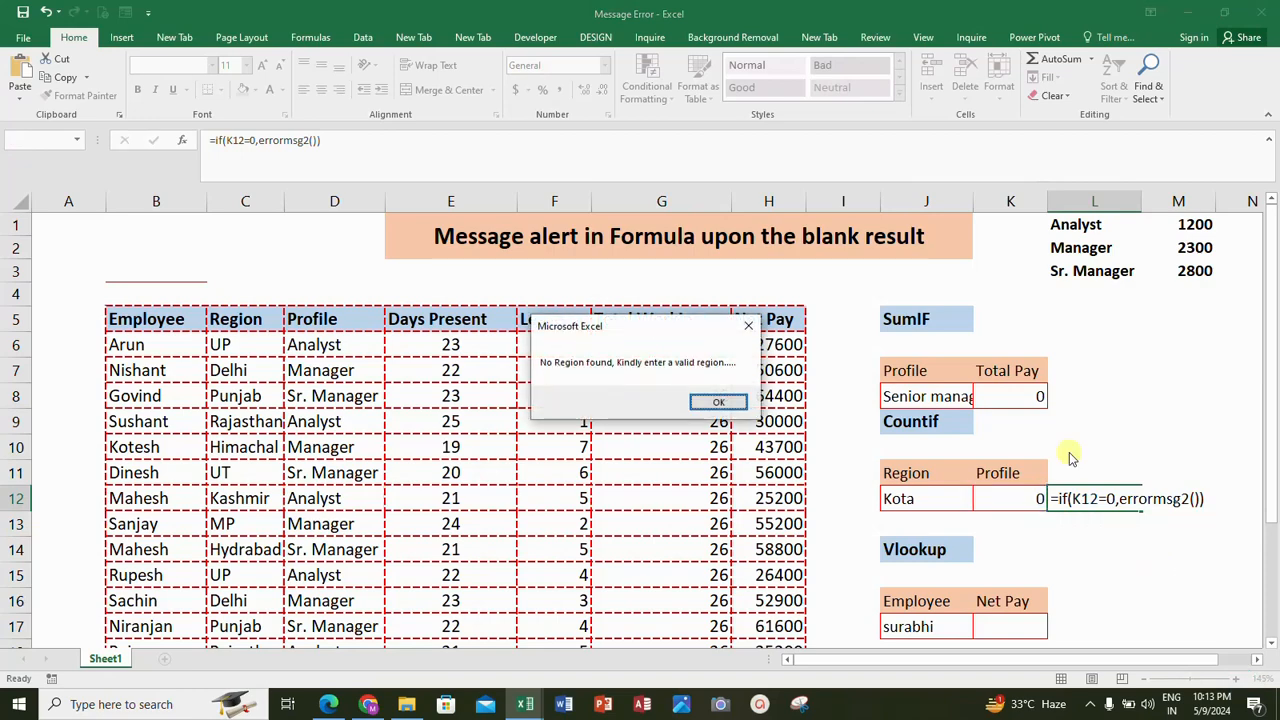
pyautogui.click(706, 400)
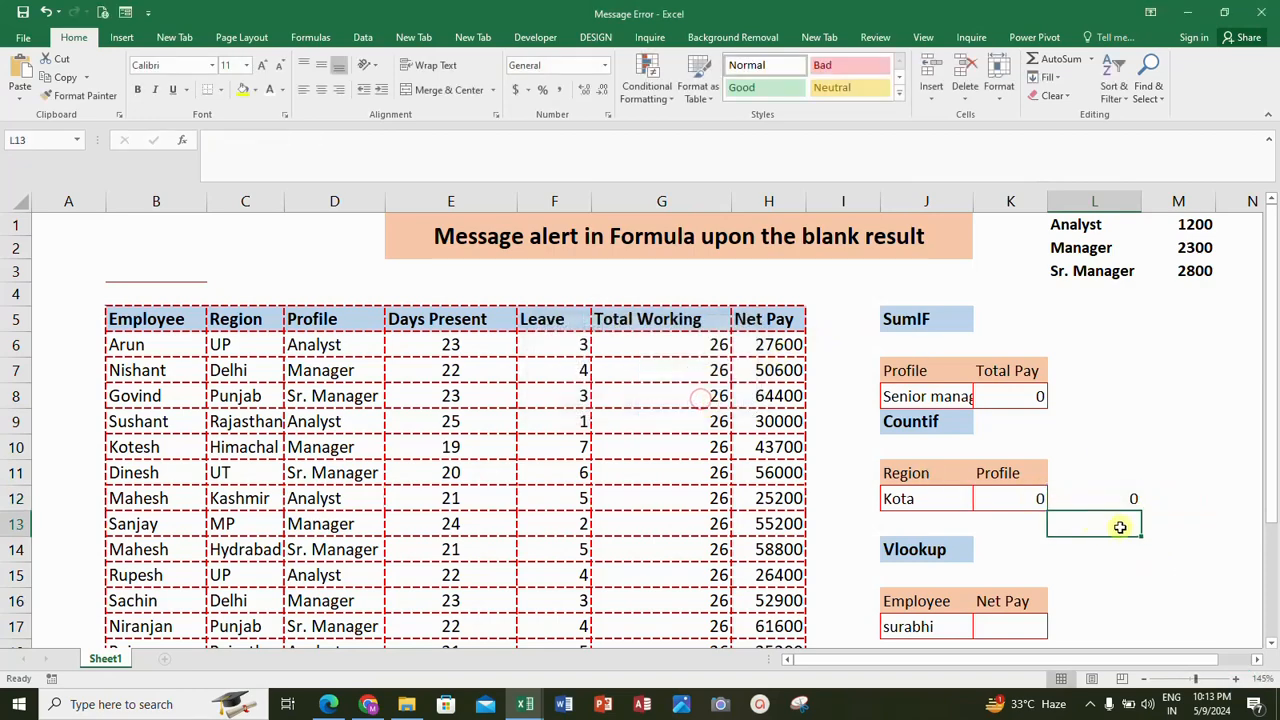
# Hide the result in L12 by setting the cell's fill colour and font colour to white.
pyautogui.click(1103, 498)
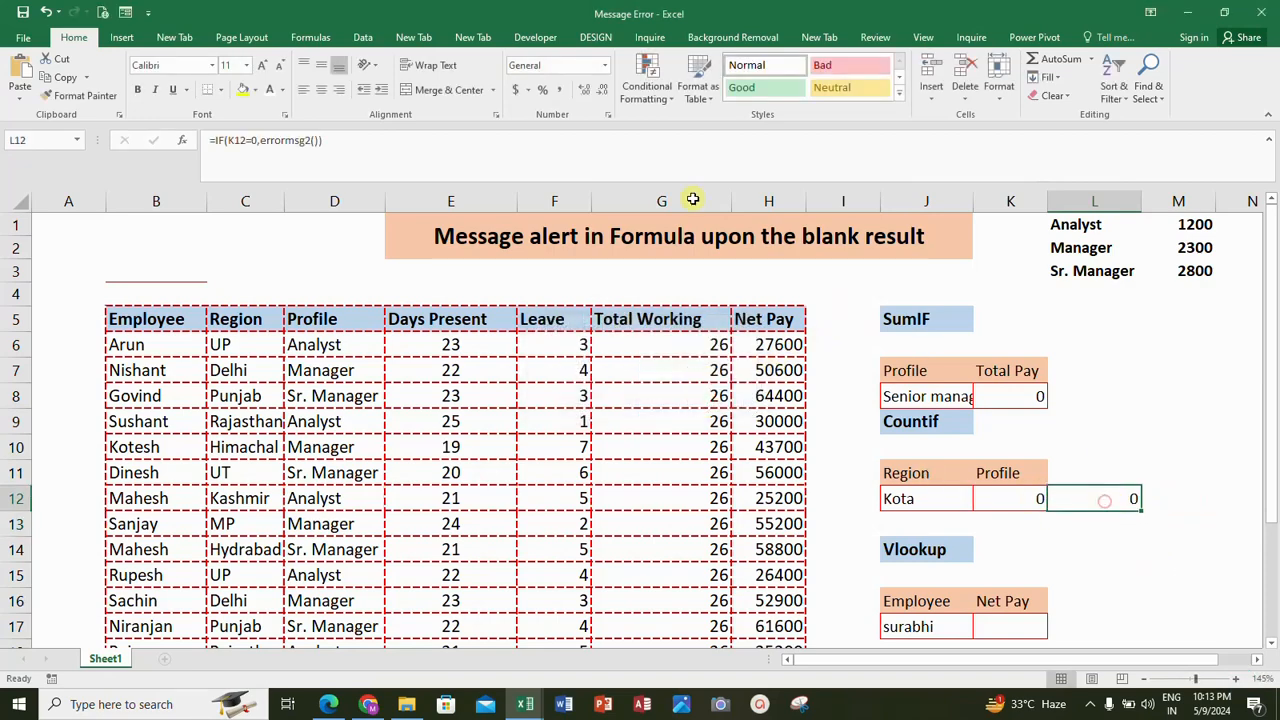
pyautogui.click(254, 90)
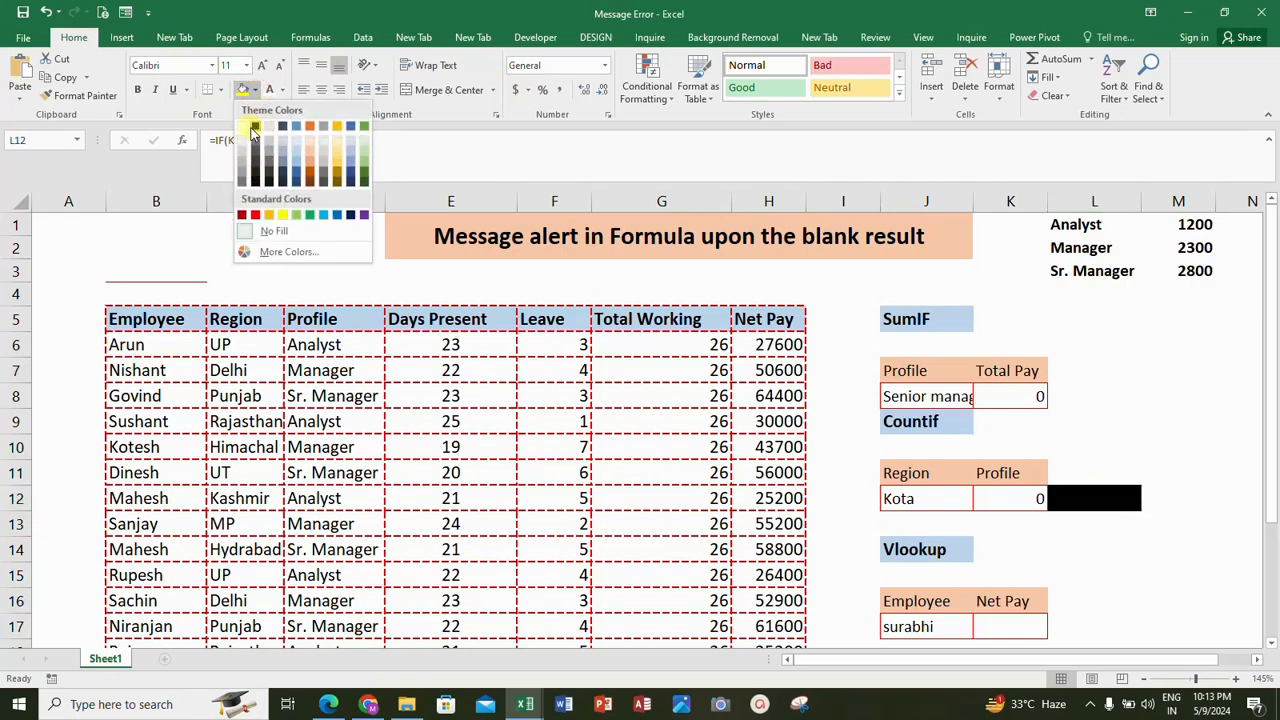
pyautogui.click(242, 126)
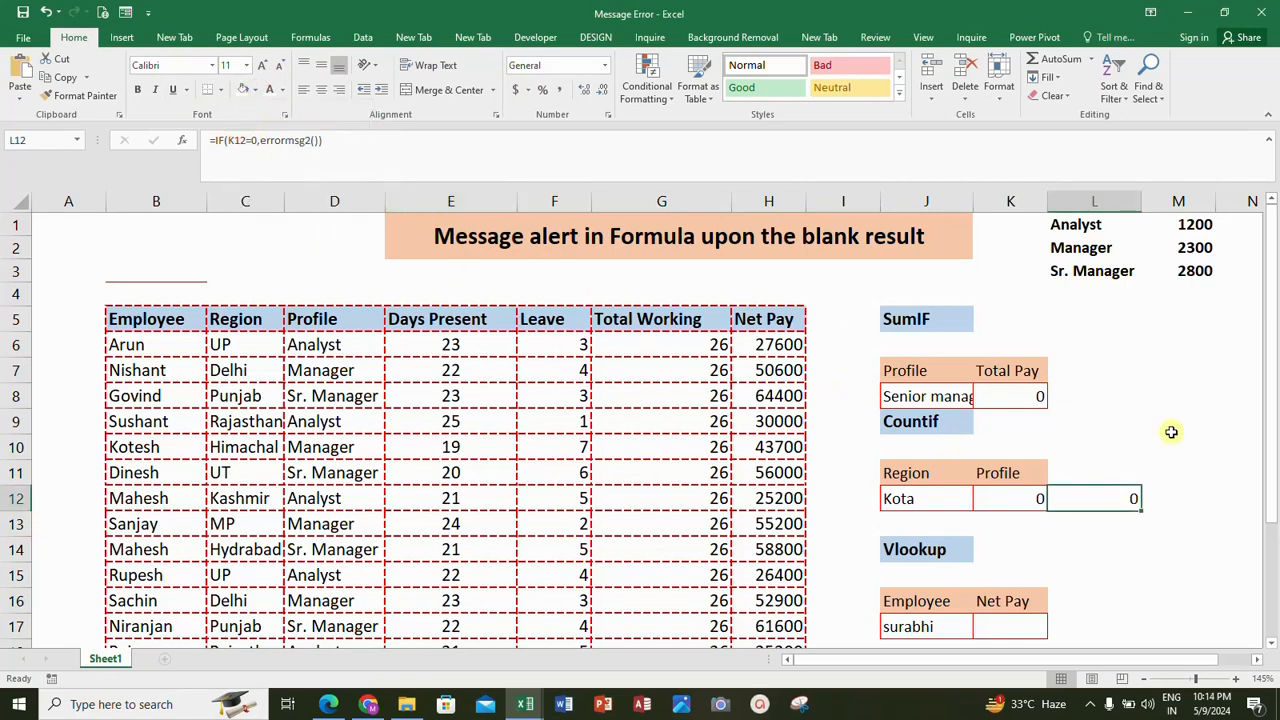
pyautogui.click(282, 90)
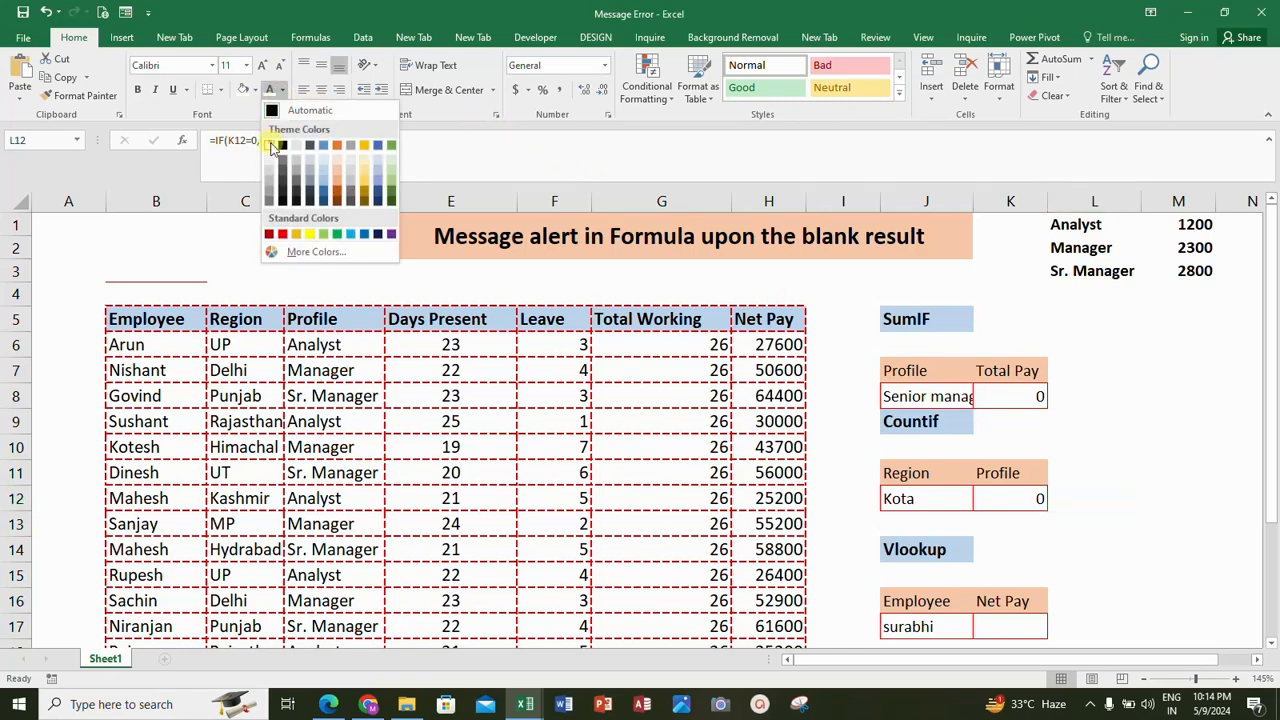
pyautogui.click(268, 133)
# Test the Countif alert by entering Kashmir and after it Uttarakhand as the region in J12, dismissing the message.
pyautogui.click(920, 499)
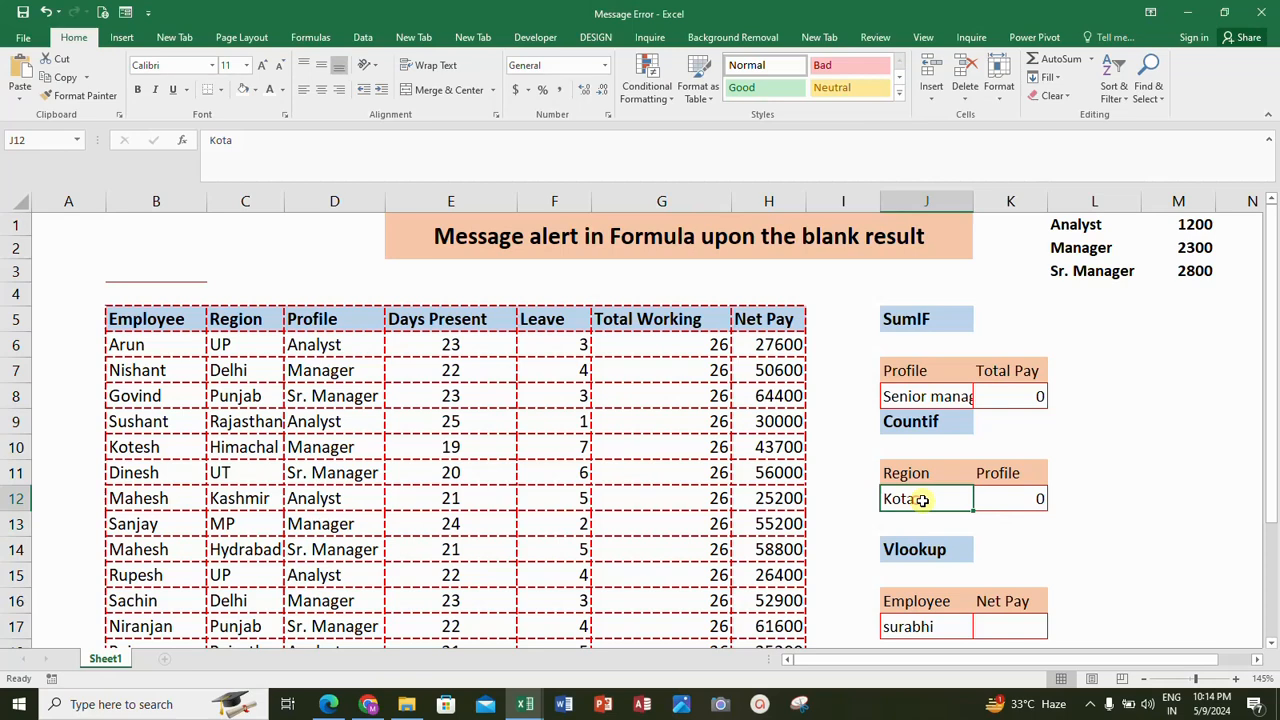
pyautogui.write('K')
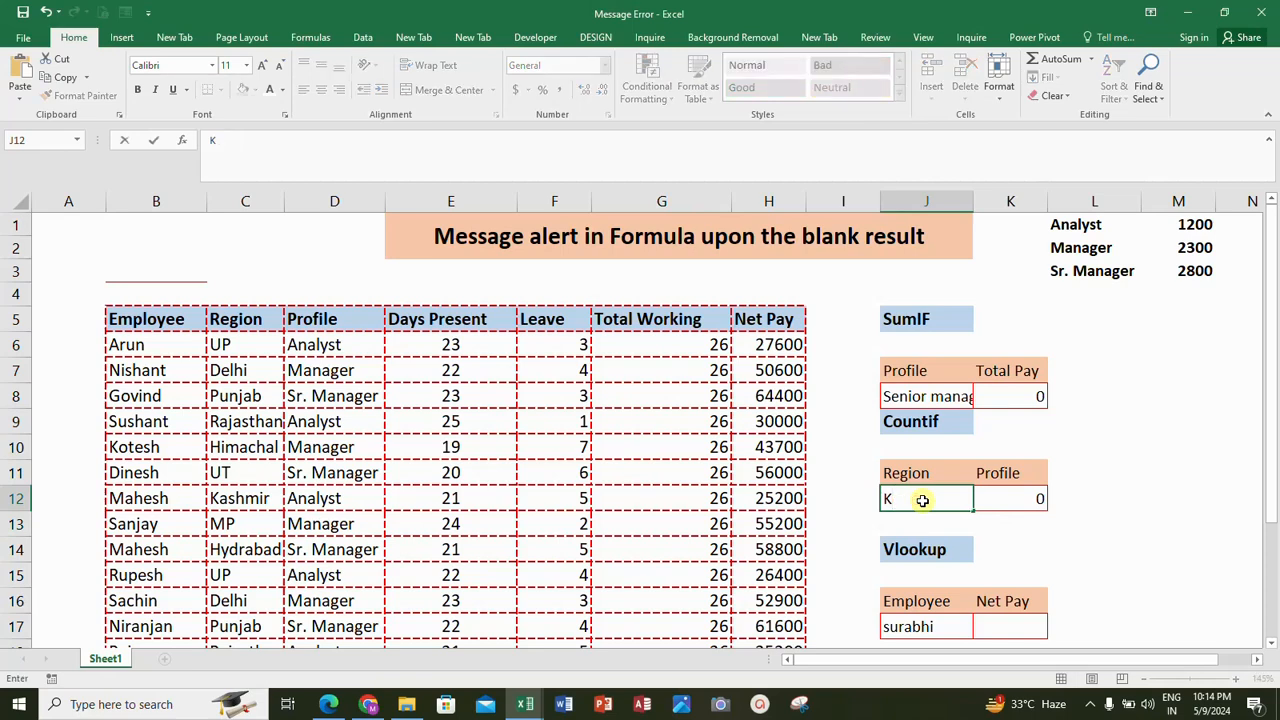
pyautogui.write('ashmir')
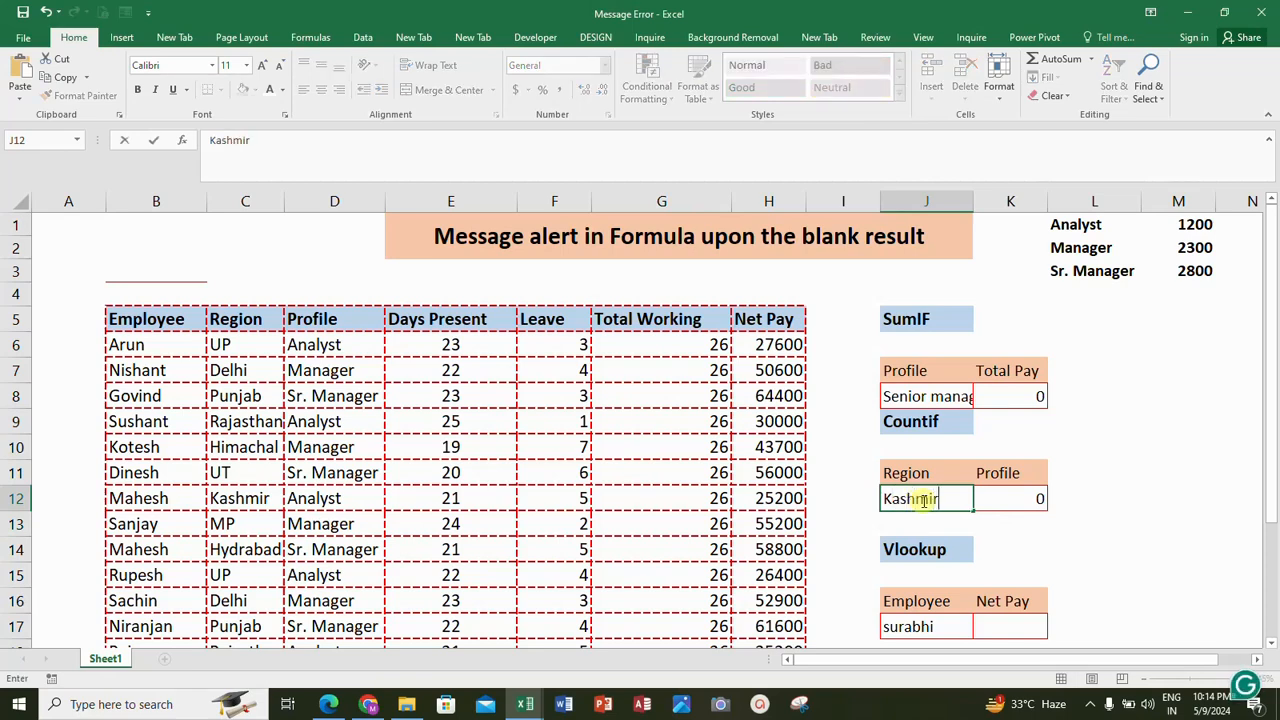
pyautogui.press('Return')
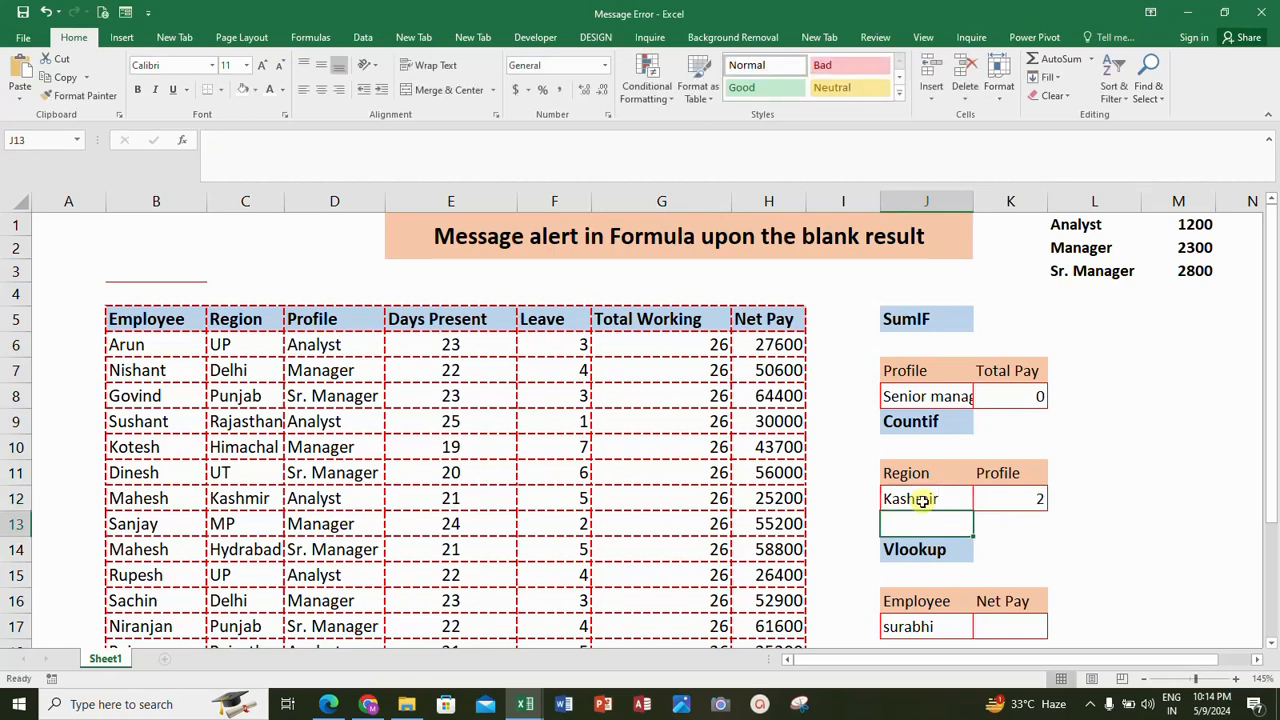
pyautogui.press('Up')
pyautogui.press('Up')
pyautogui.press('Down')
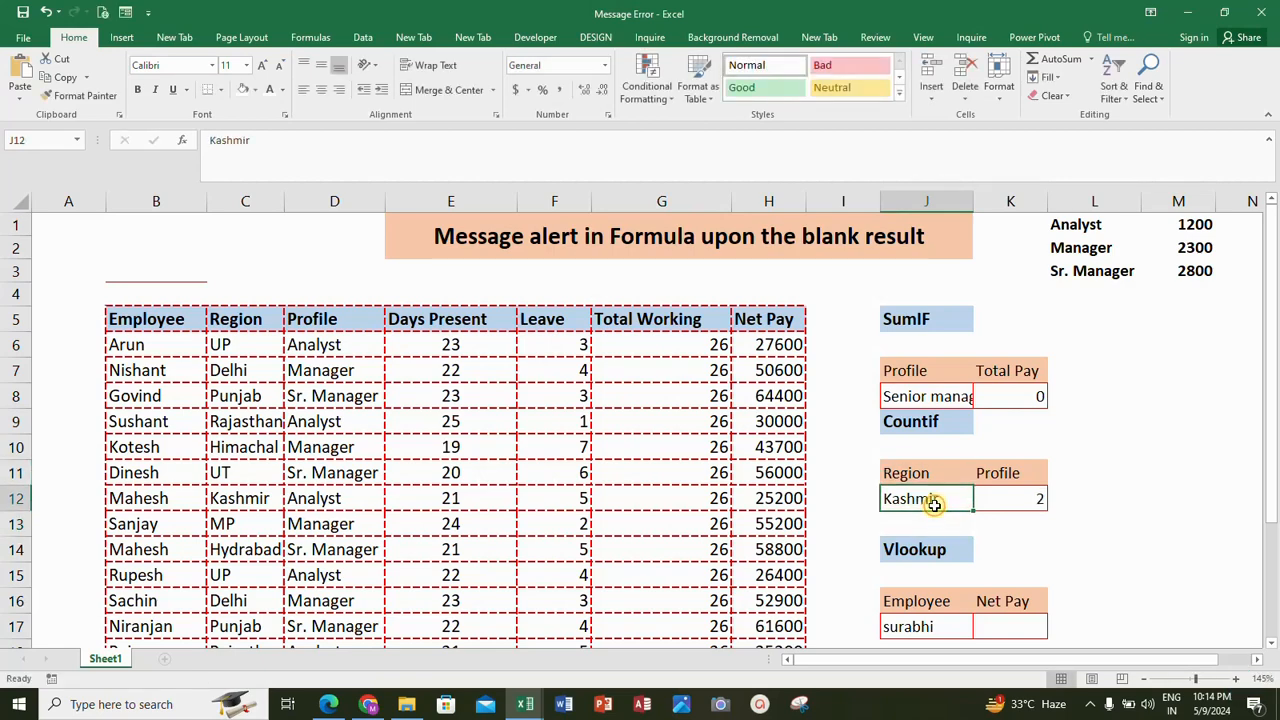
pyautogui.write('U')
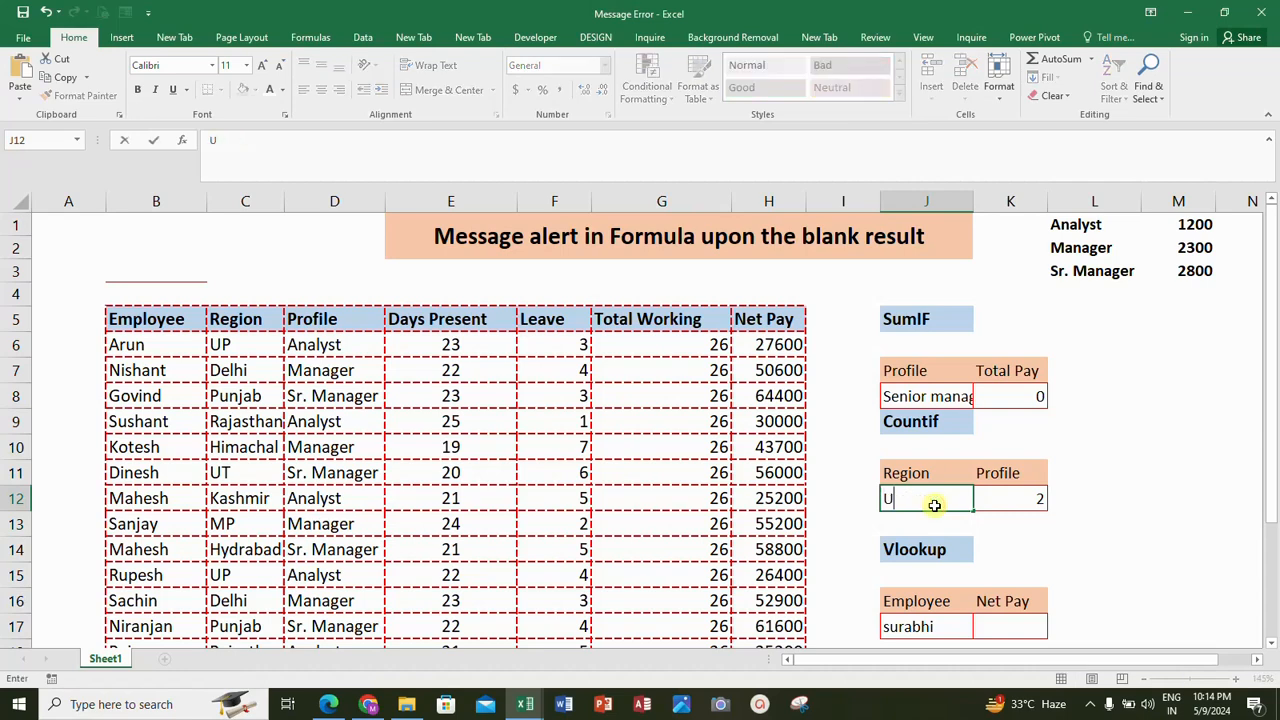
pyautogui.write('ttarakhand')
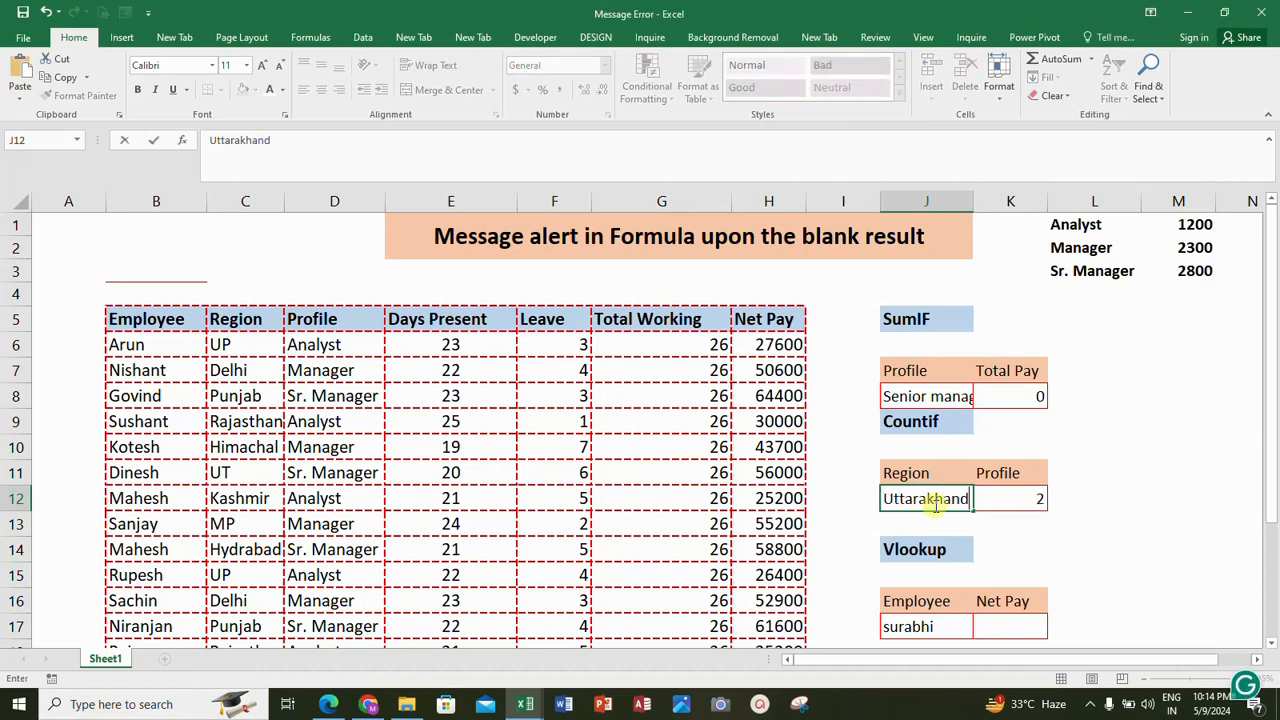
pyautogui.press('Return')
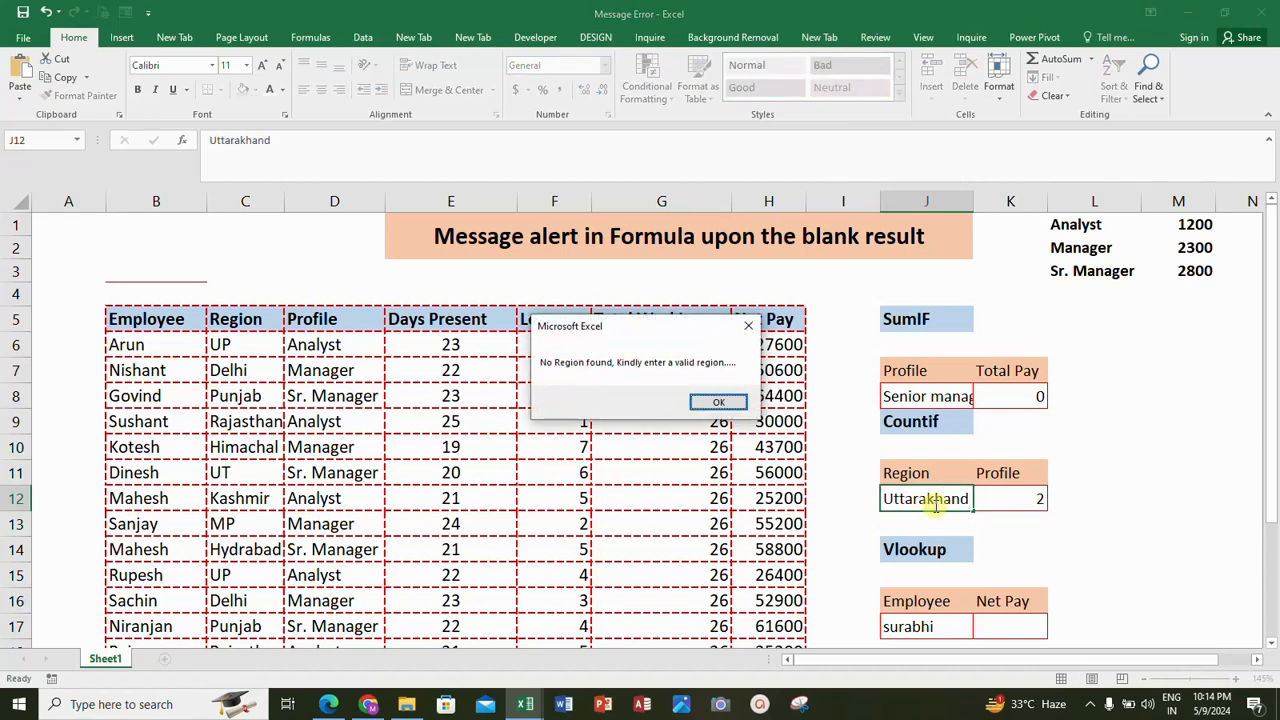
pyautogui.click(733, 401)
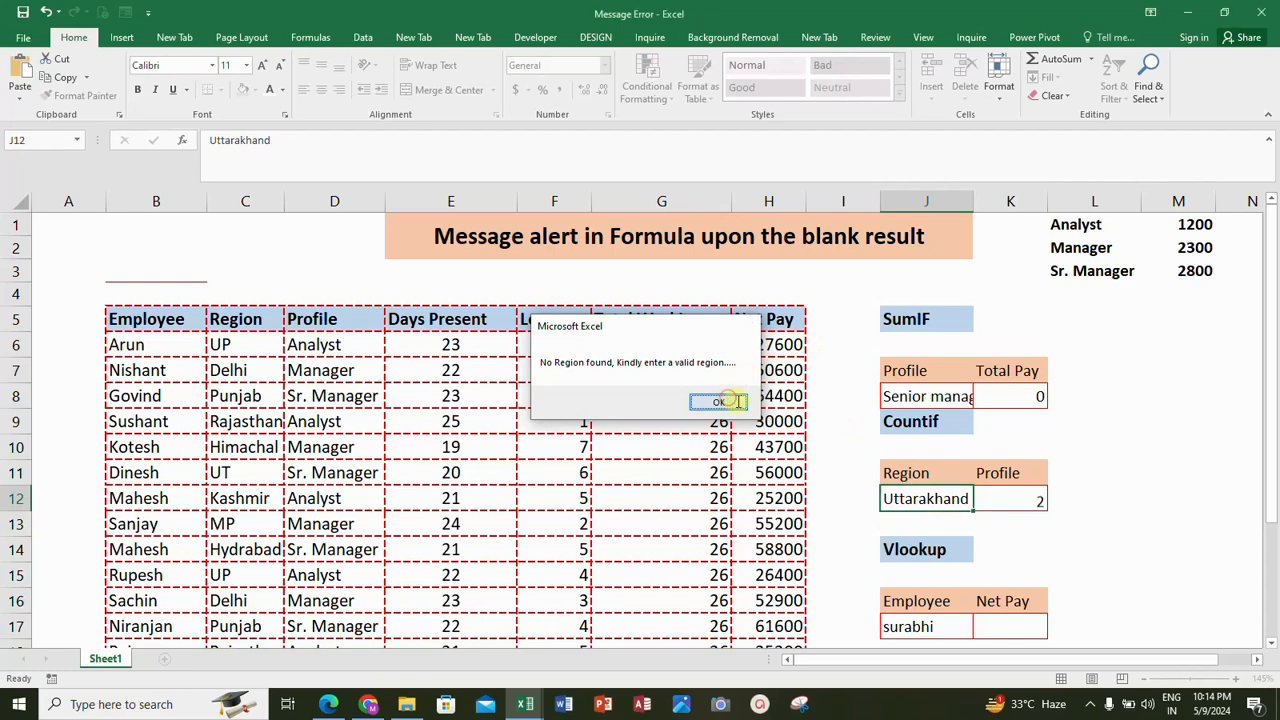
# Change the Vlookup net pay formula in K17 to =IFERROR(VLOOKUP(J17,B5:H23,7,0),errormsg3()) and dismiss the message it raises.
pyautogui.scroll(-2, 1063, 517)
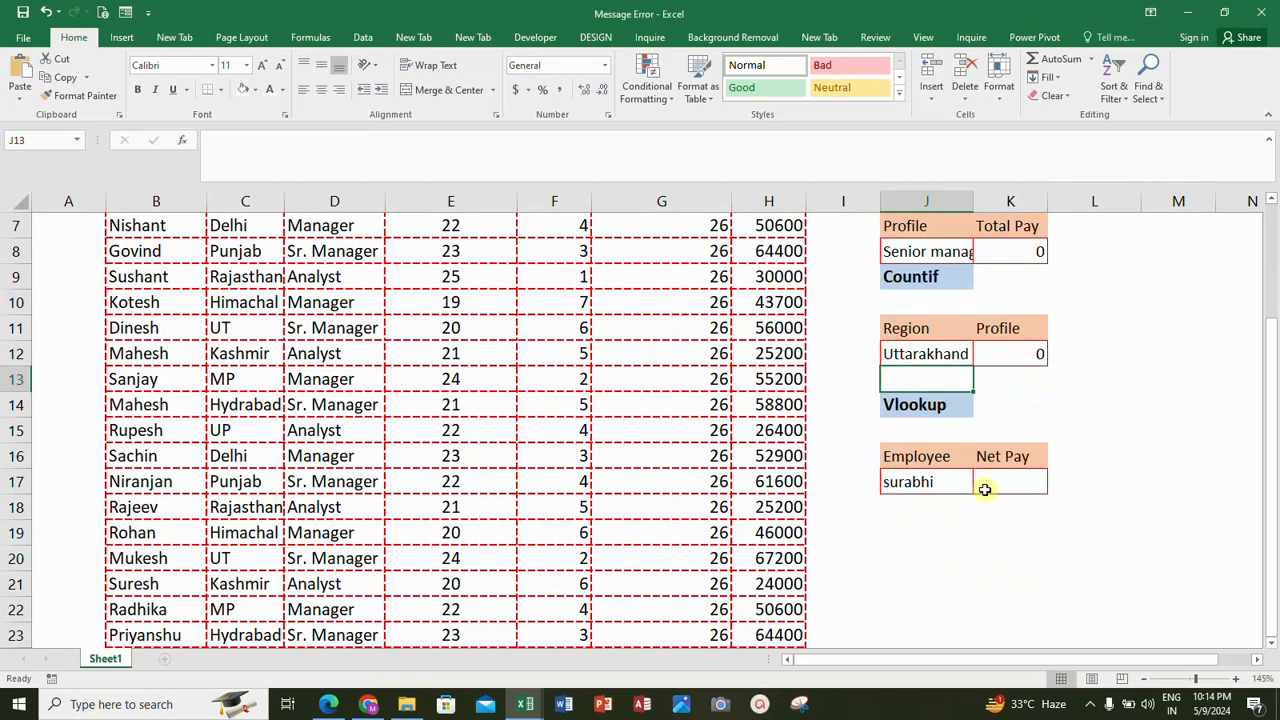
pyautogui.click(926, 483)
pyautogui.click(989, 482)
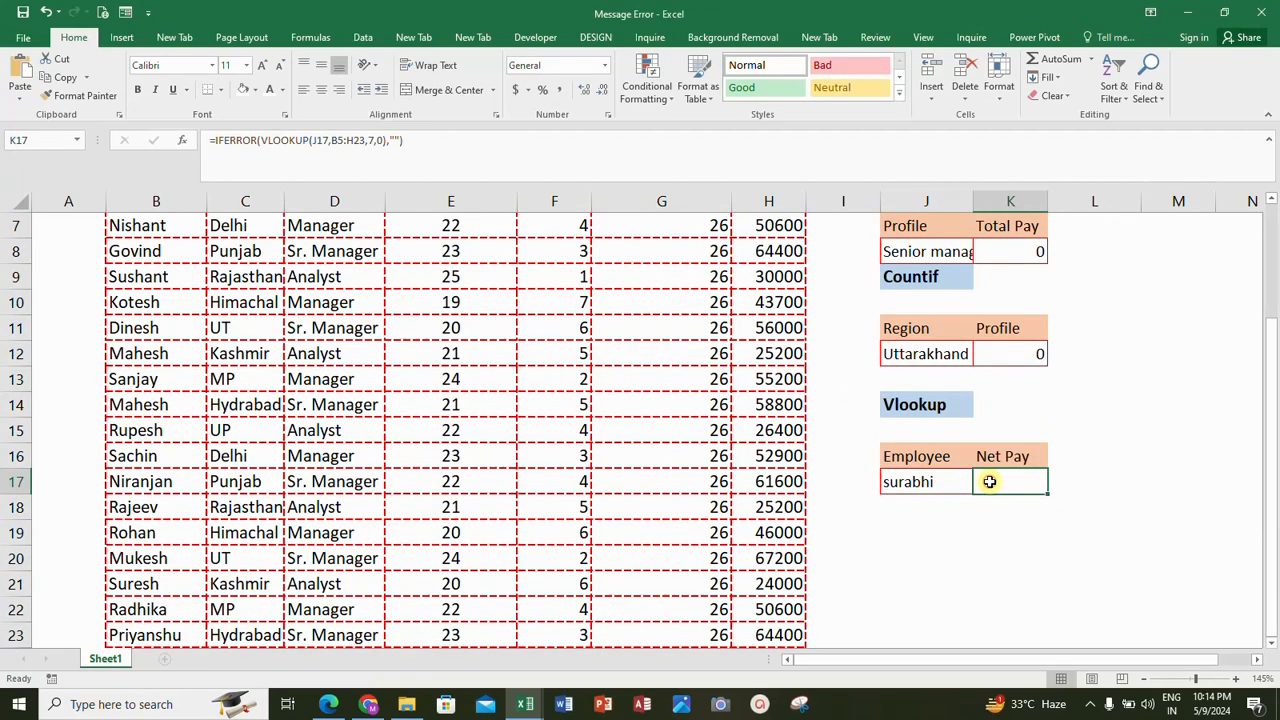
pyautogui.click(398, 137)
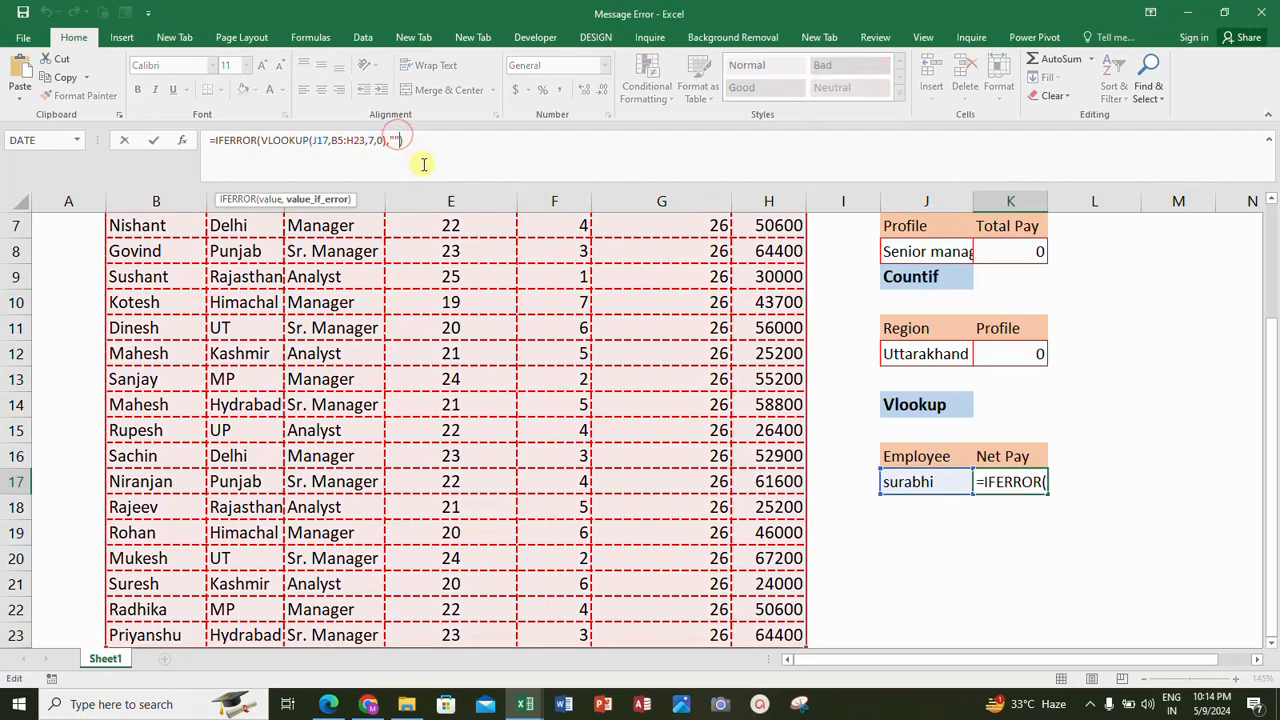
pyautogui.press('BackSpace')
pyautogui.press('BackSpace')
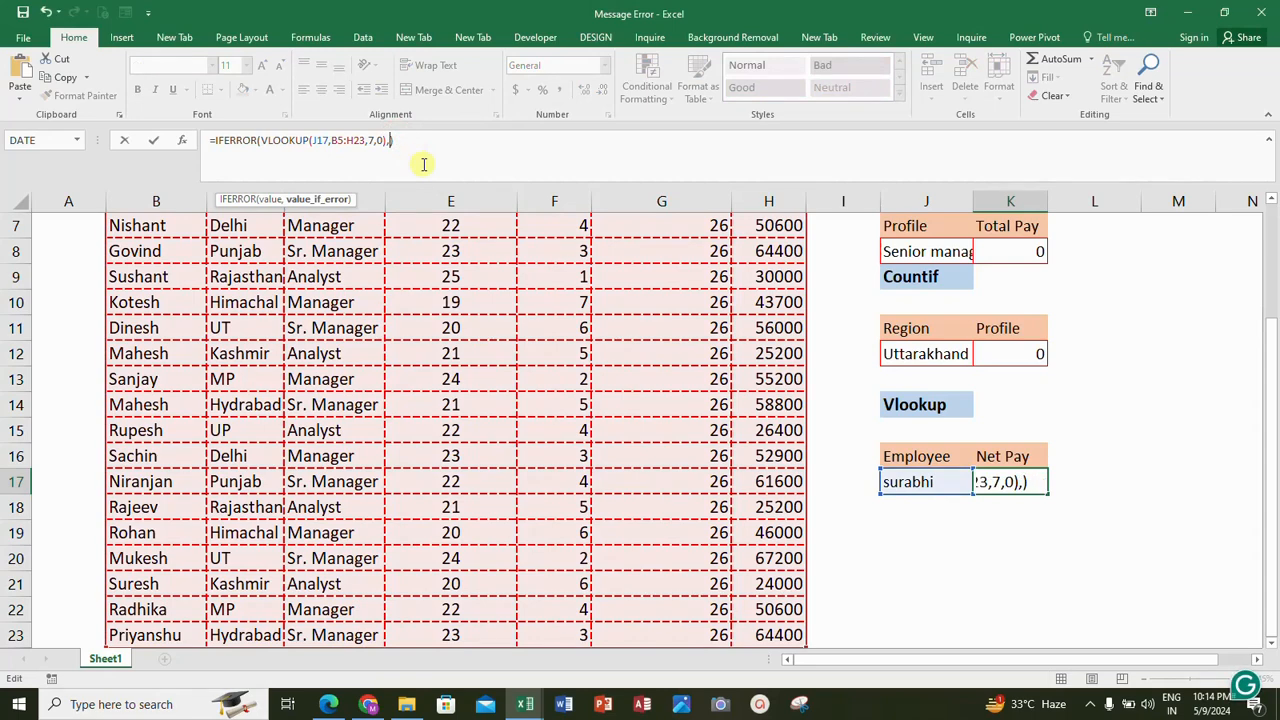
pyautogui.write('err')
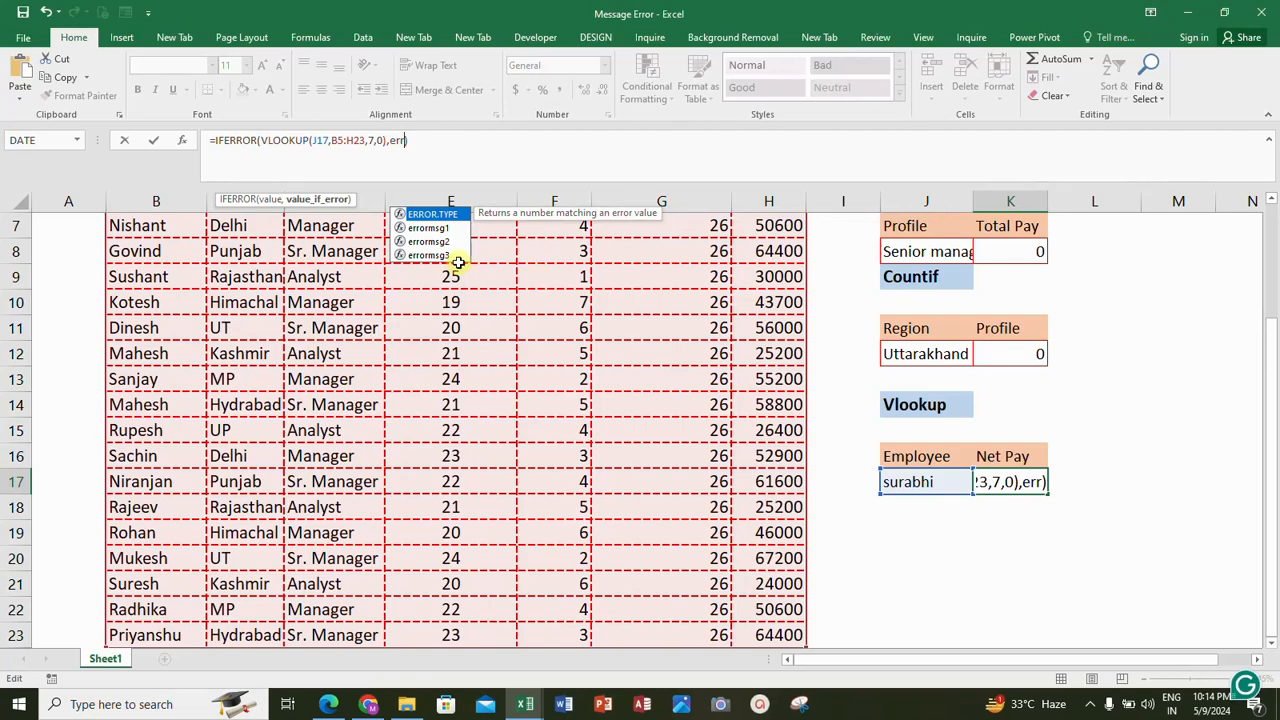
pyautogui.doubleClick(430, 255)
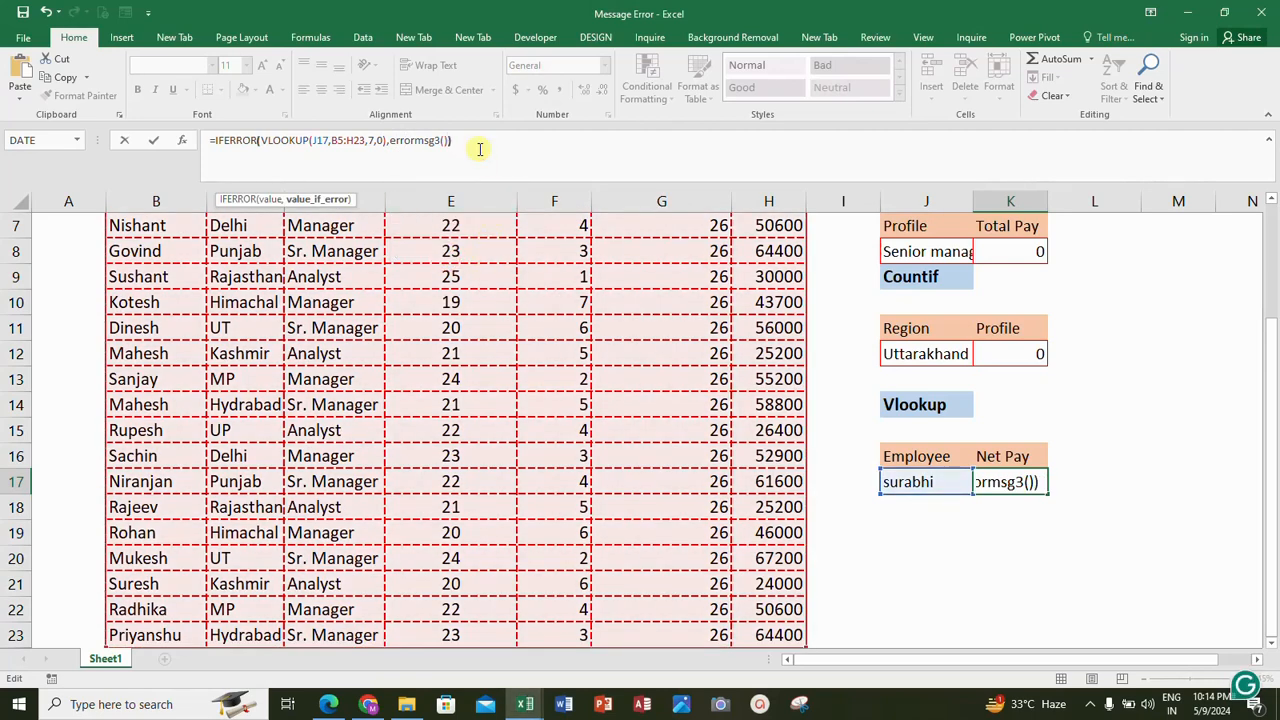
pyautogui.press('Return')
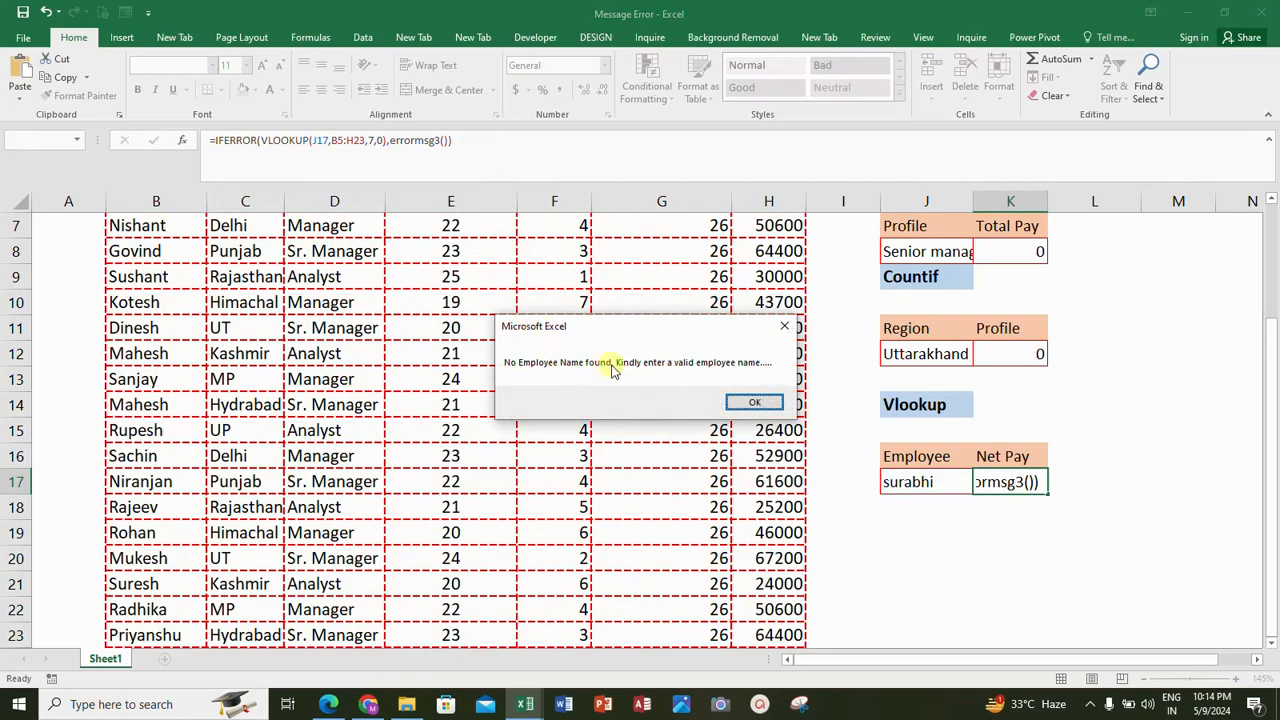
pyautogui.click(757, 404)
# Test the Vlookup alert by entering a listed employee's name and after it an unlisted name in J17, dismissing the message.
pyautogui.click(898, 487)
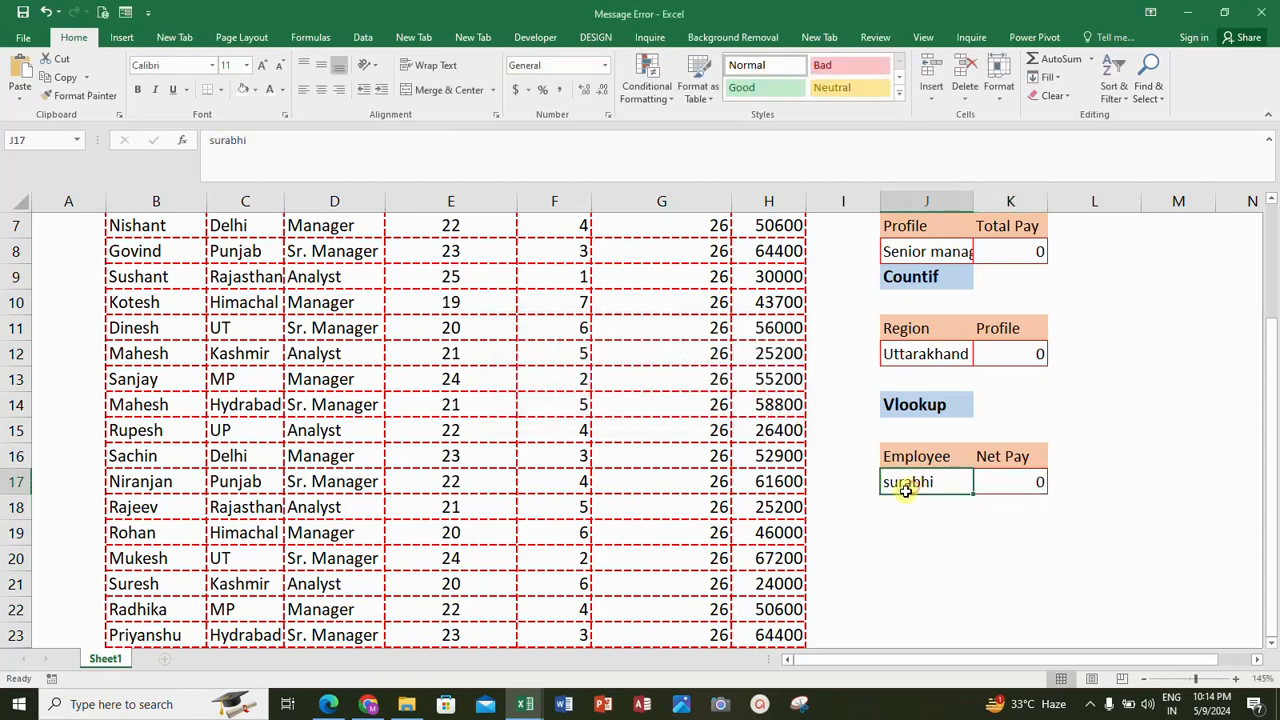
pyautogui.write('R')
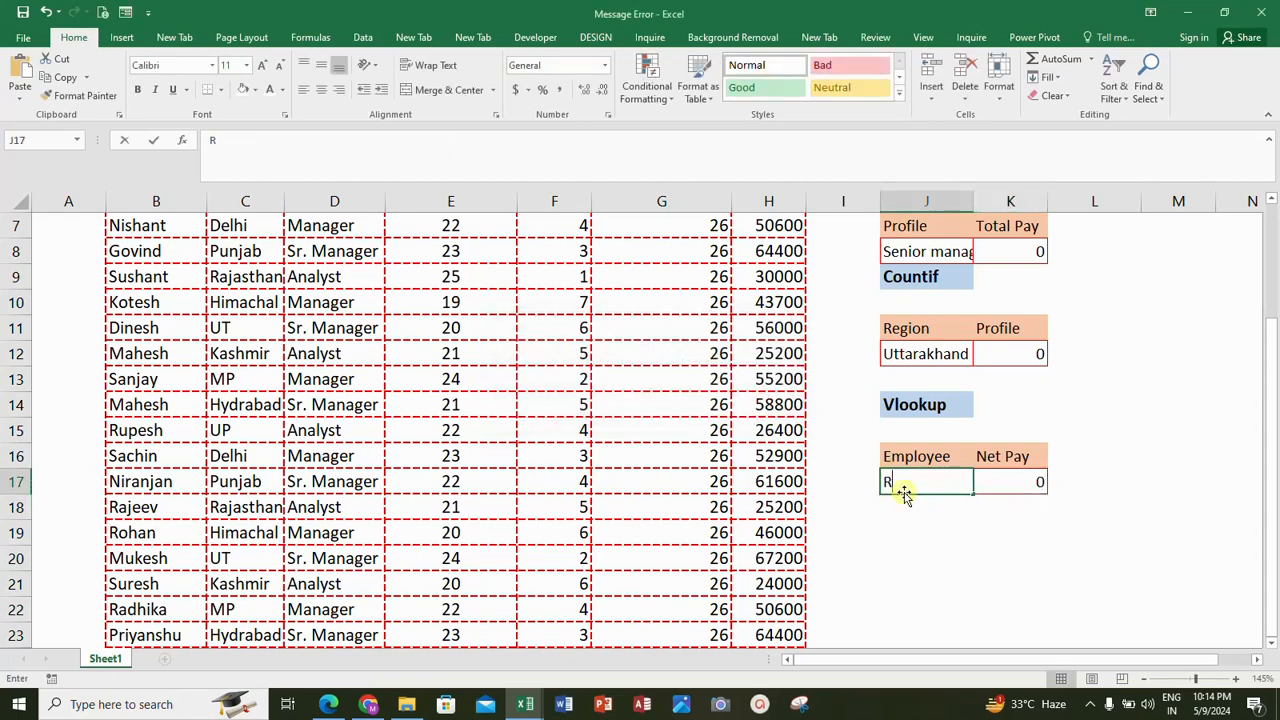
pyautogui.write('upesh')
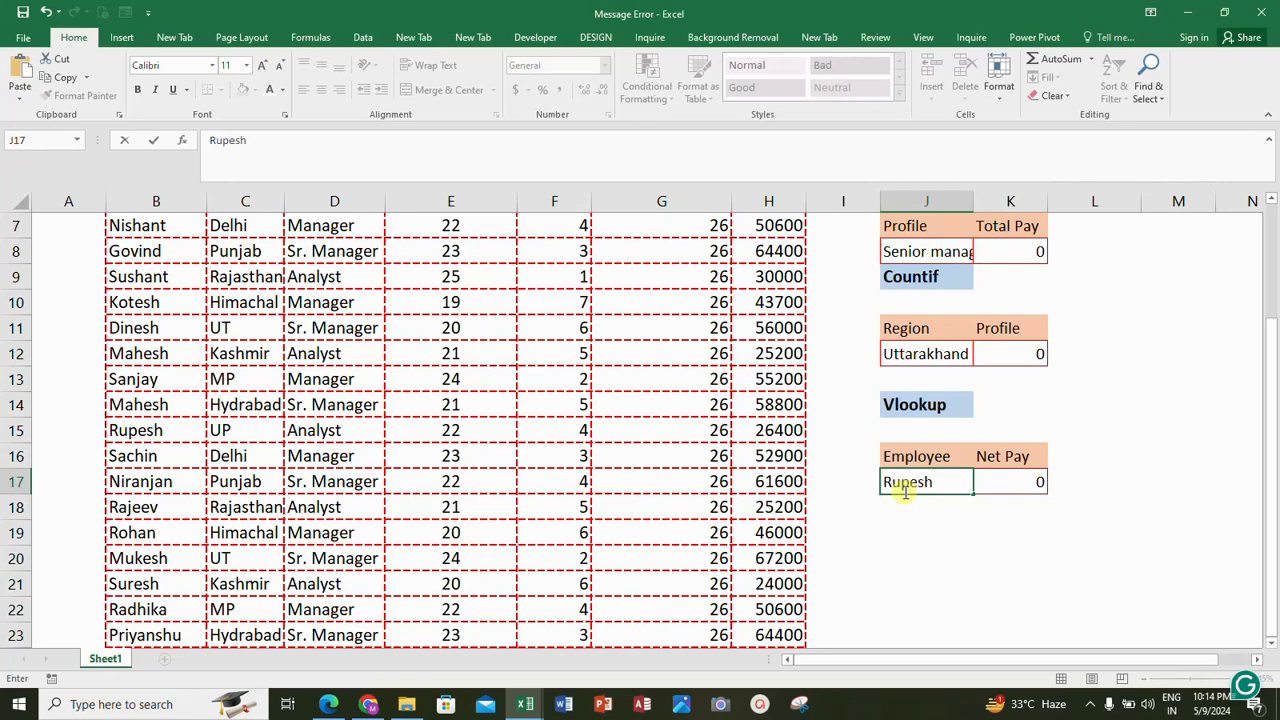
pyautogui.press('Return')
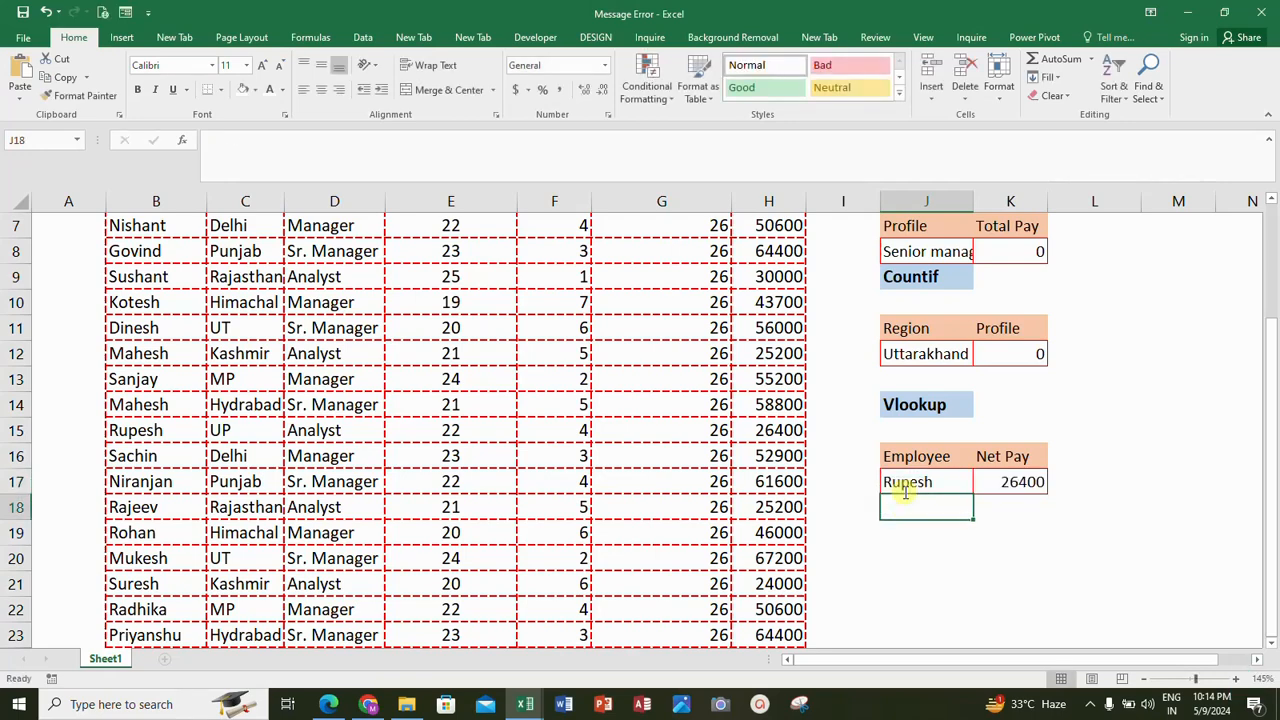
pyautogui.click(908, 457)
pyautogui.click(909, 478)
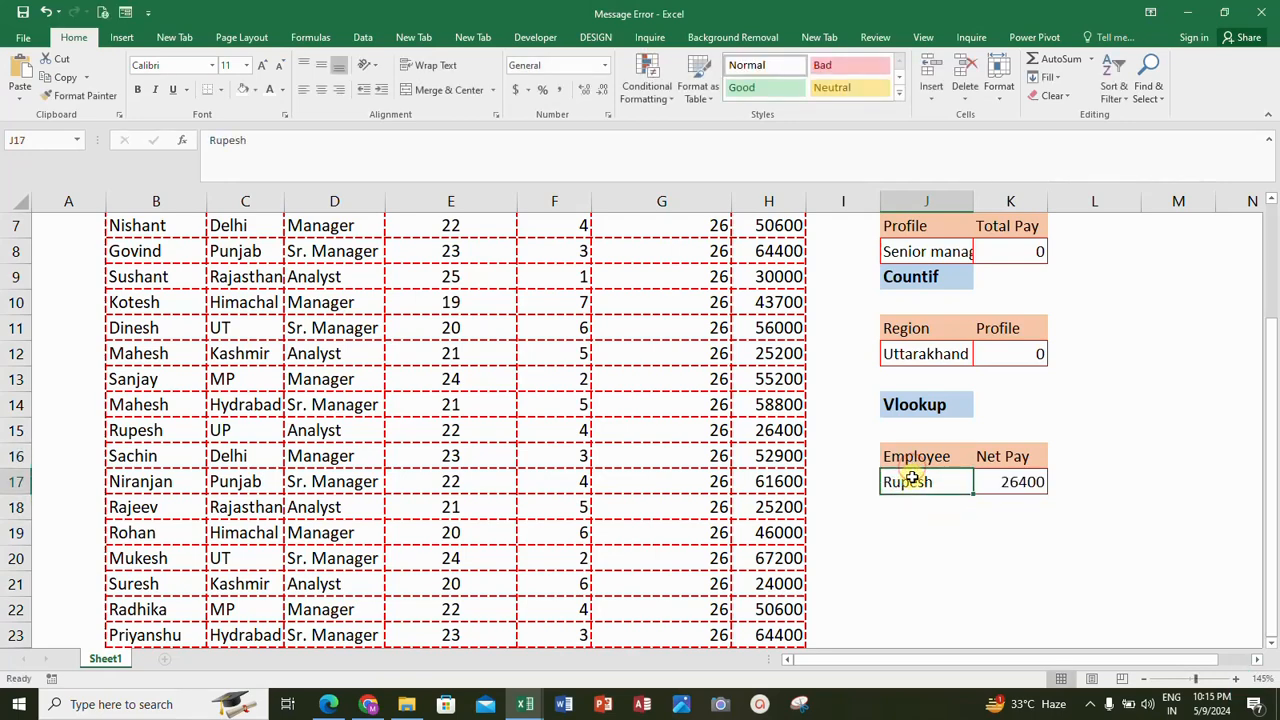
pyautogui.write('monu')
pyautogui.press('Return')
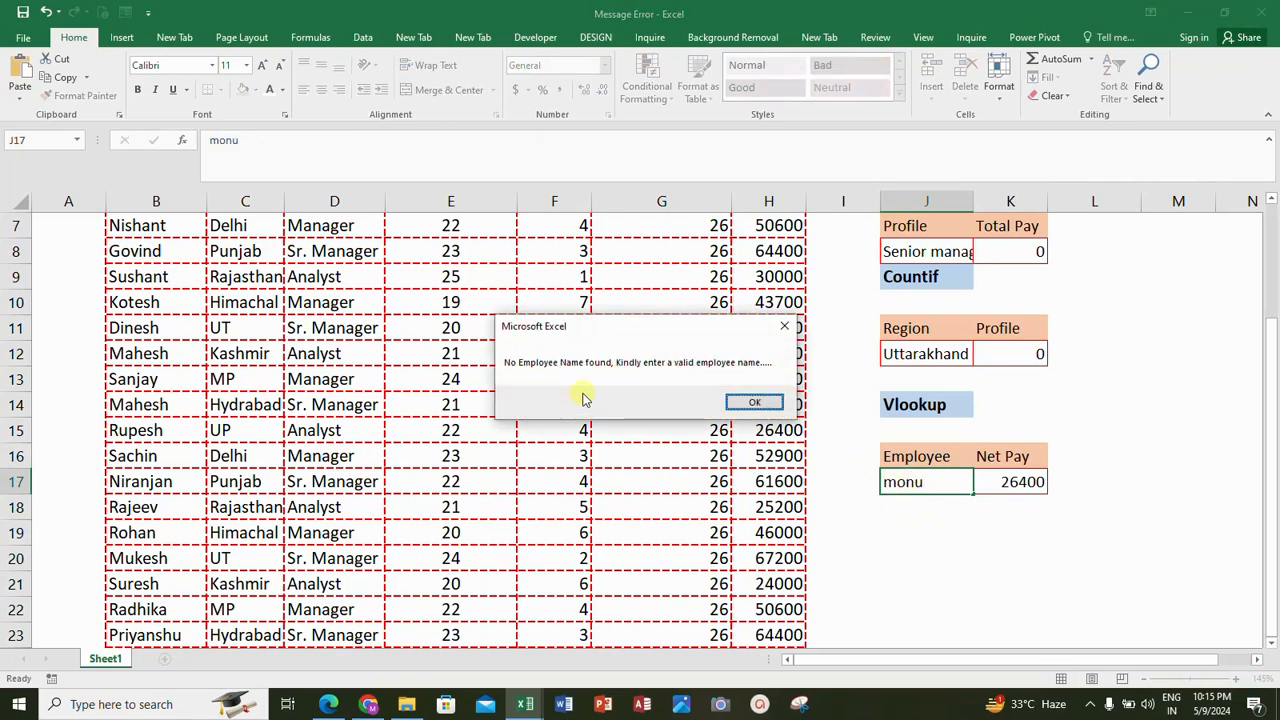
pyautogui.click(759, 404)
# Review the SumIF profile and total pay cells, the Countif result formula and the Vlookup employee cell.
pyautogui.scroll(2, 984, 564)
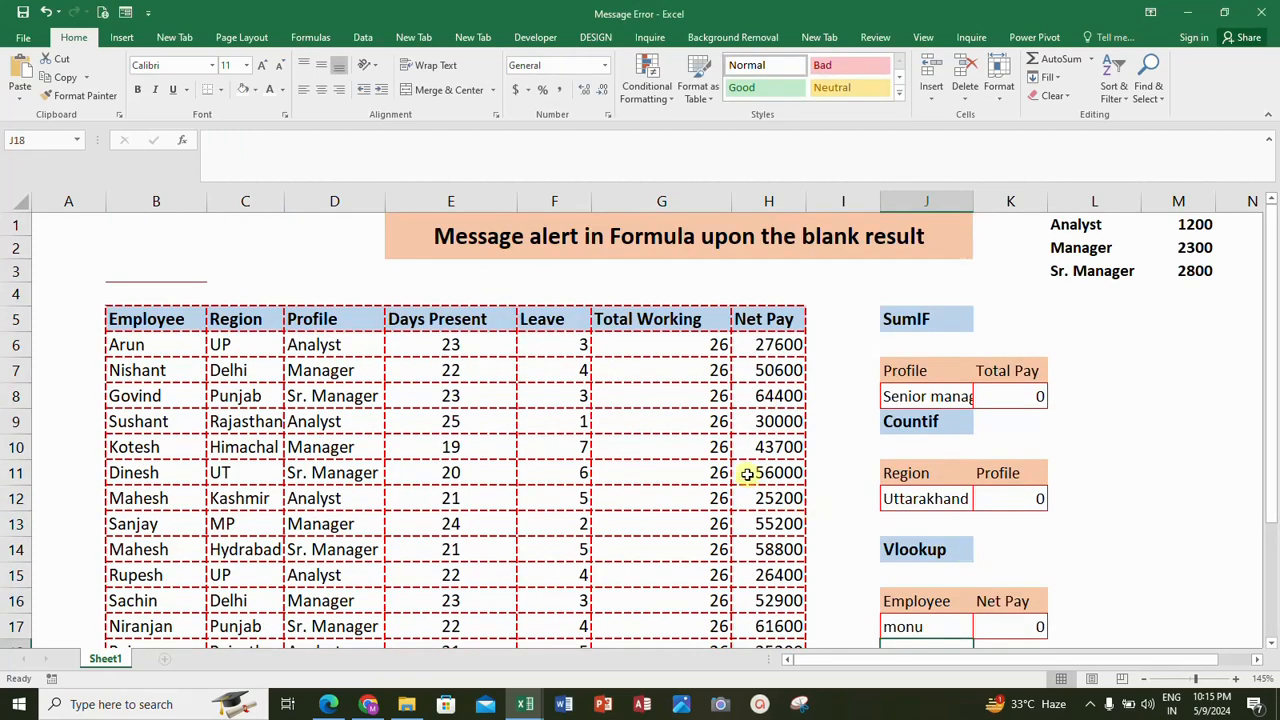
pyautogui.click(942, 390)
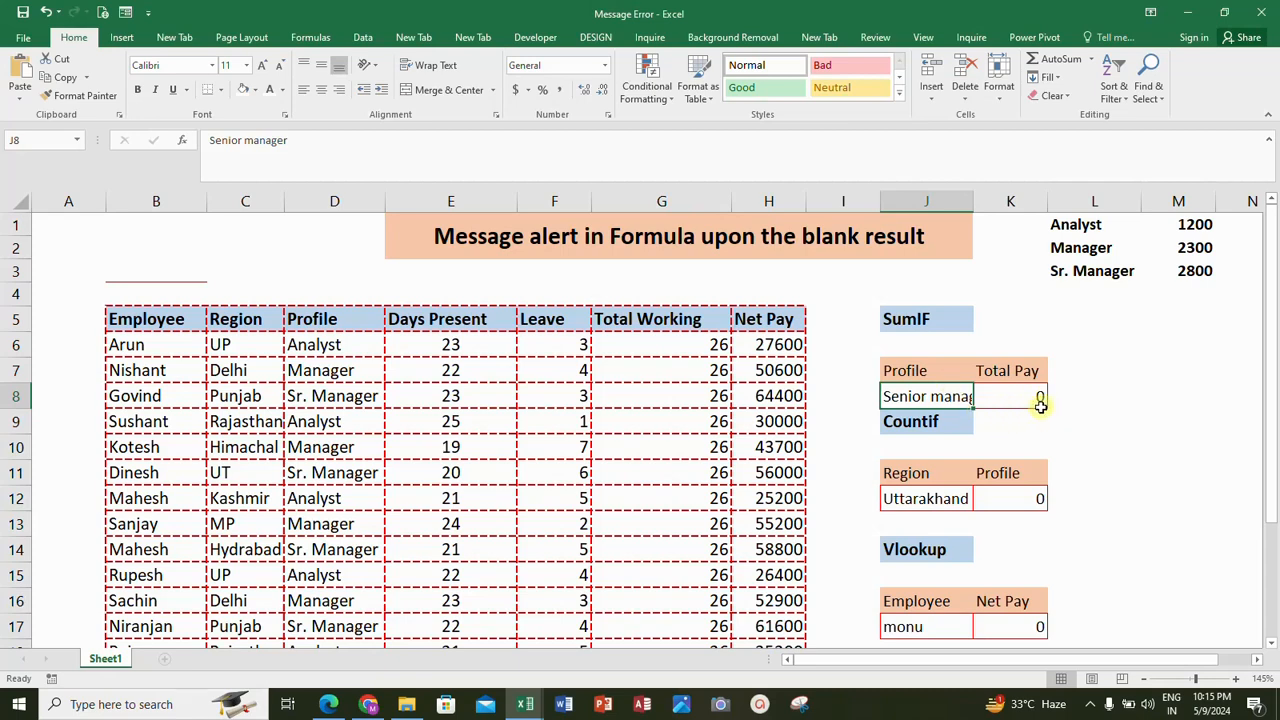
pyautogui.click(1039, 397)
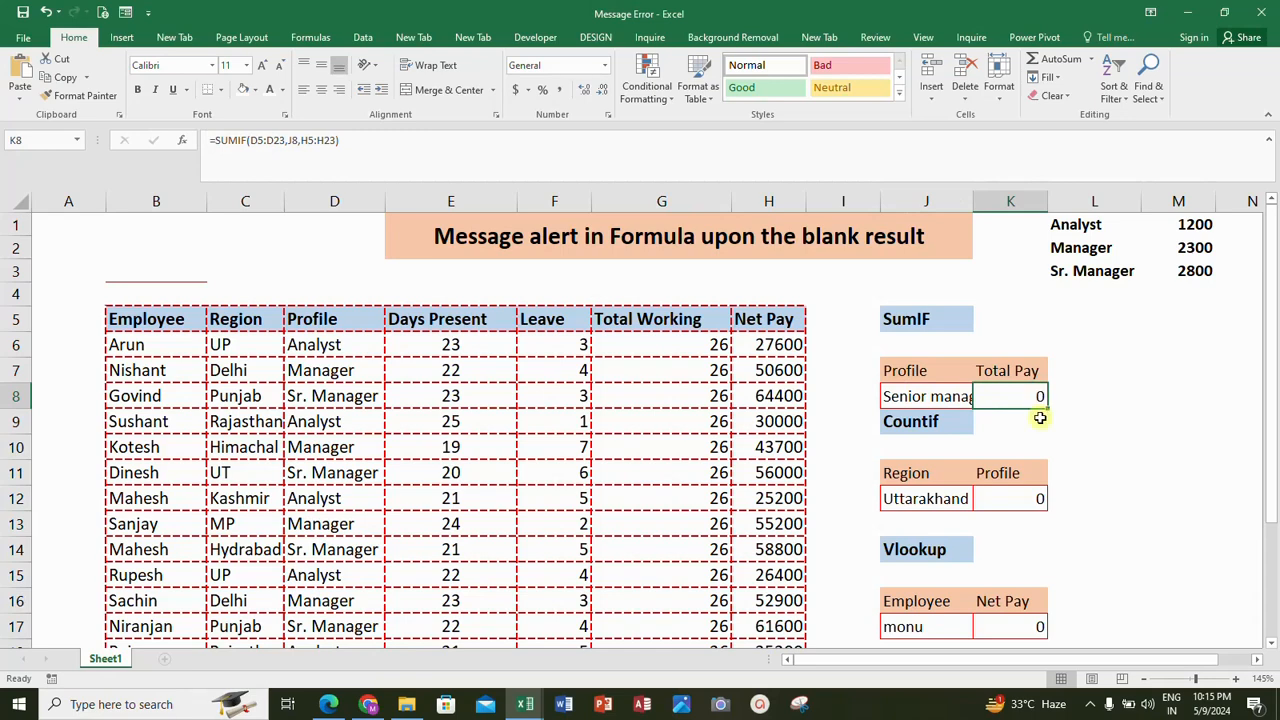
pyautogui.click(1020, 499)
pyautogui.scroll(-3, 1020, 499)
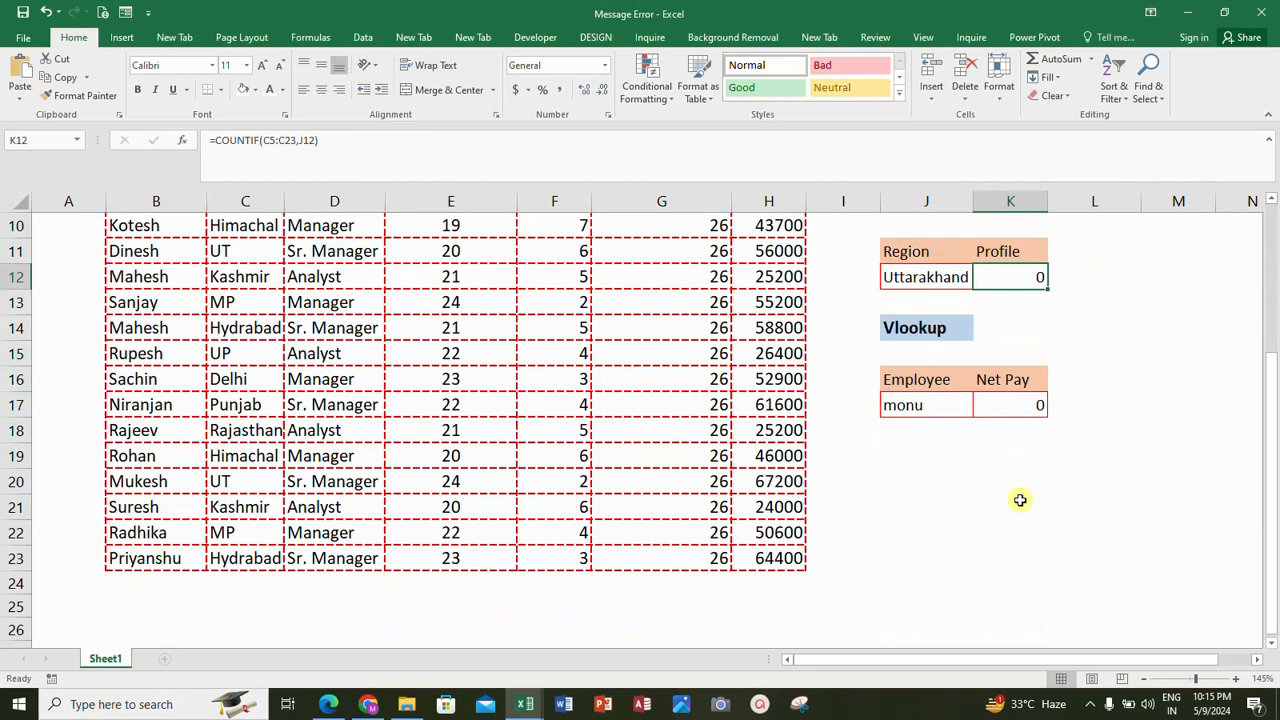
pyautogui.click(921, 410)
pyautogui.scroll(3, 921, 420)
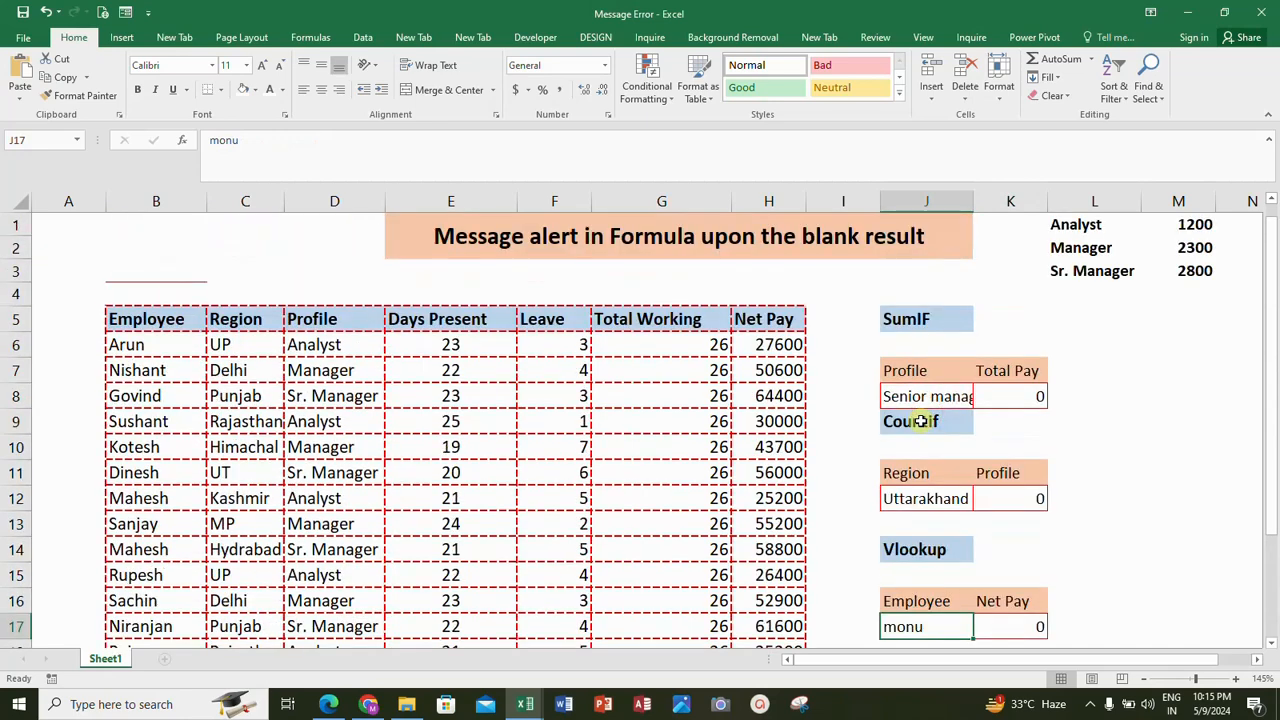